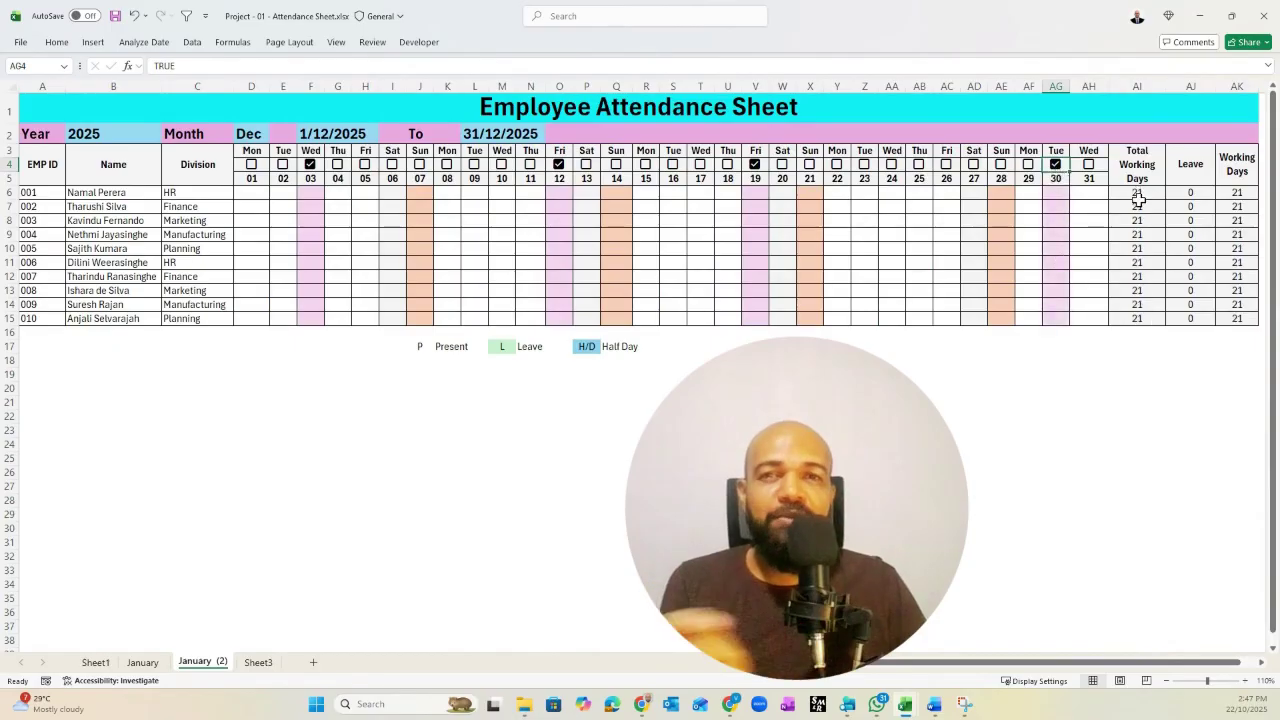
- Fill in the attendance for 1 December, marking D6 as L and D7:D15 as P
{"action": "left_click", "coordinate": [250, 192]}
{"action": "left_click", "coordinate": [275, 193]}
{"action": "left_click", "coordinate": [250, 219]}
{"action": "left_click", "coordinate": [284, 249]}
{"action": "left_click", "coordinate": [303, 249]}
{"action": "left_click", "coordinate": [285, 262]}
{"action": "left_click", "coordinate": [251, 291]}
{"action": "left_click", "coordinate": [276, 291]}
{"action": "left_click", "coordinate": [254, 305]}
{"action": "left_click", "coordinate": [251, 206]}
{"action": "left_click", "coordinate": [275, 207]}
{"action": "left_click", "coordinate": [241, 221]}
{"action": "left_click_drag", "start_coordinate": [269, 213], "coordinate": [263, 325]}
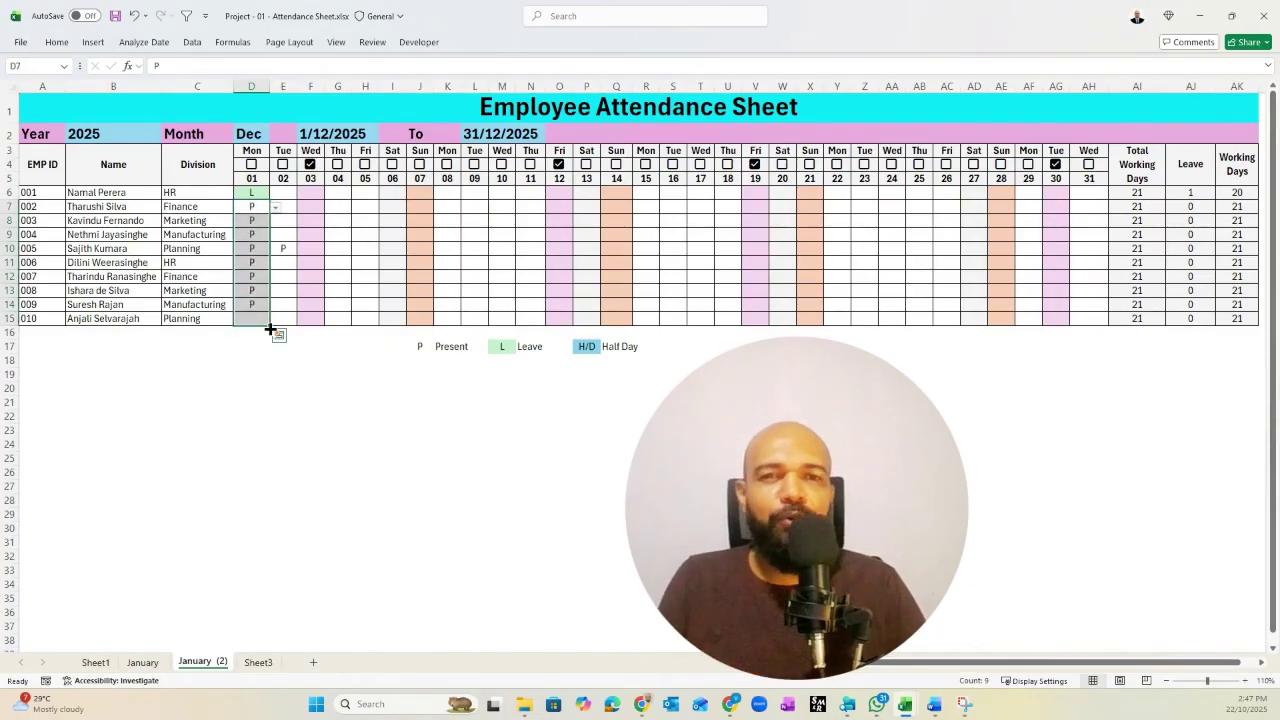
- For 2 December, mark E6 as P and E7 as H/D
{"action": "left_click", "coordinate": [283, 276]}
{"action": "left_click", "coordinate": [284, 192]}
{"action": "left_click", "coordinate": [303, 193]}
{"action": "left_click", "coordinate": [279, 207]}
{"action": "left_click", "coordinate": [286, 206]}
{"action": "left_click", "coordinate": [303, 207]}
{"action": "left_click", "coordinate": [287, 246]}
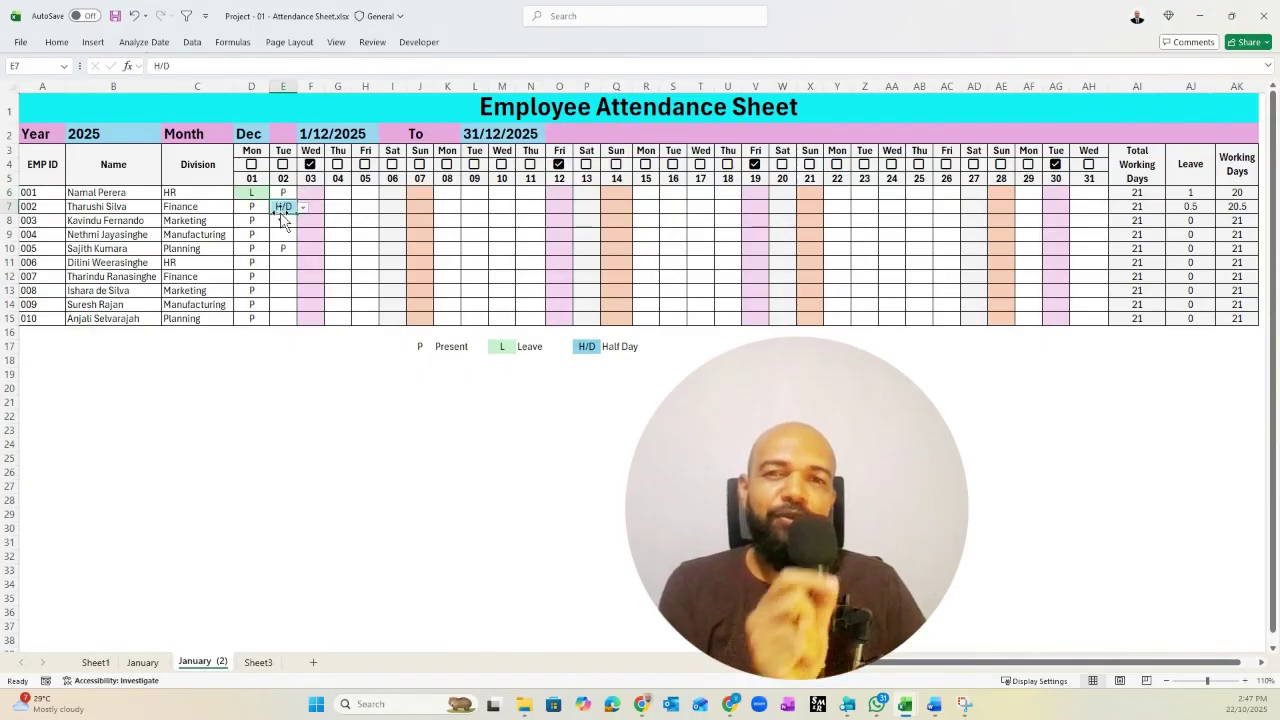
- Complete the 2 December column by marking E8 as L and E9:E15 as P
{"action": "left_click", "coordinate": [283, 220]}
{"action": "left_click", "coordinate": [303, 221]}
{"action": "left_click", "coordinate": [279, 248]}
{"action": "left_click", "coordinate": [283, 235]}
{"action": "left_click", "coordinate": [303, 235]}
{"action": "left_click", "coordinate": [284, 249]}
{"action": "left_click_drag", "start_coordinate": [297, 241], "coordinate": [282, 320]}
{"action": "left_click", "coordinate": [335, 249]}
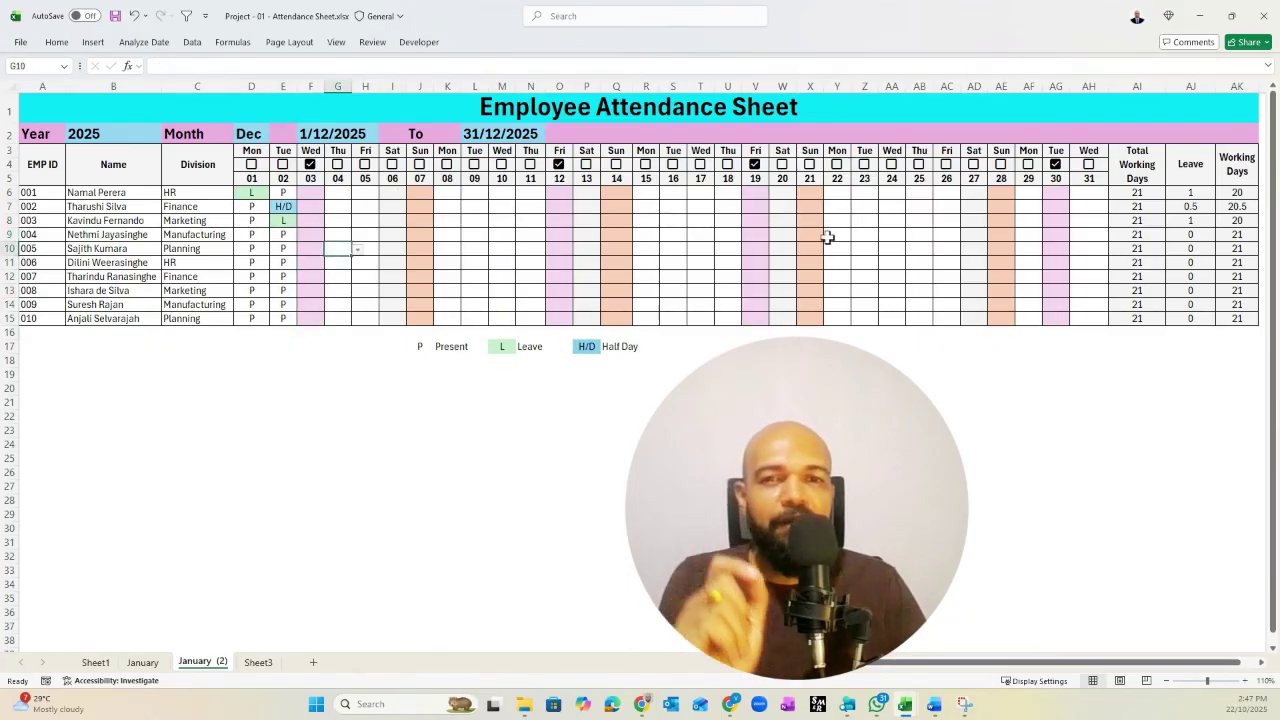
- Examine the Total Working Days, Leave and Working Days figures in AI6:AK15 of the January sheet
{"action": "left_click", "coordinate": [148, 663]}
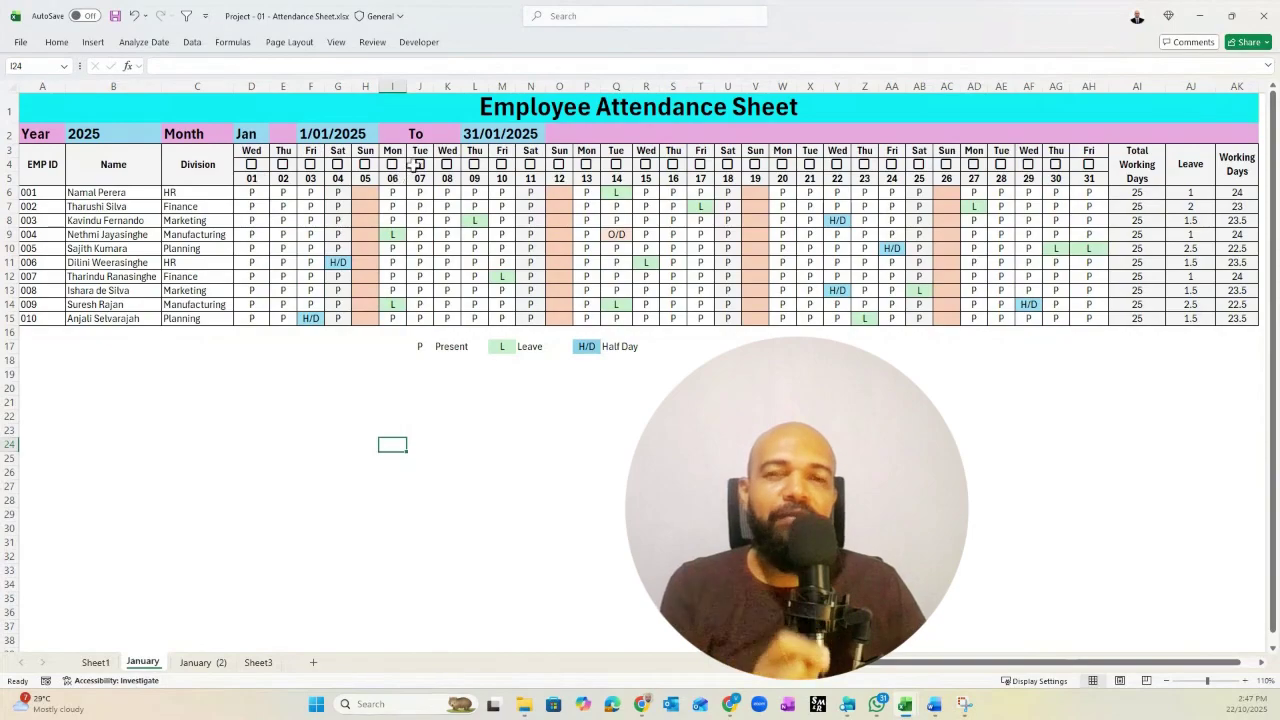
{"action": "left_click_drag", "start_coordinate": [1142, 193], "coordinate": [1240, 318]}
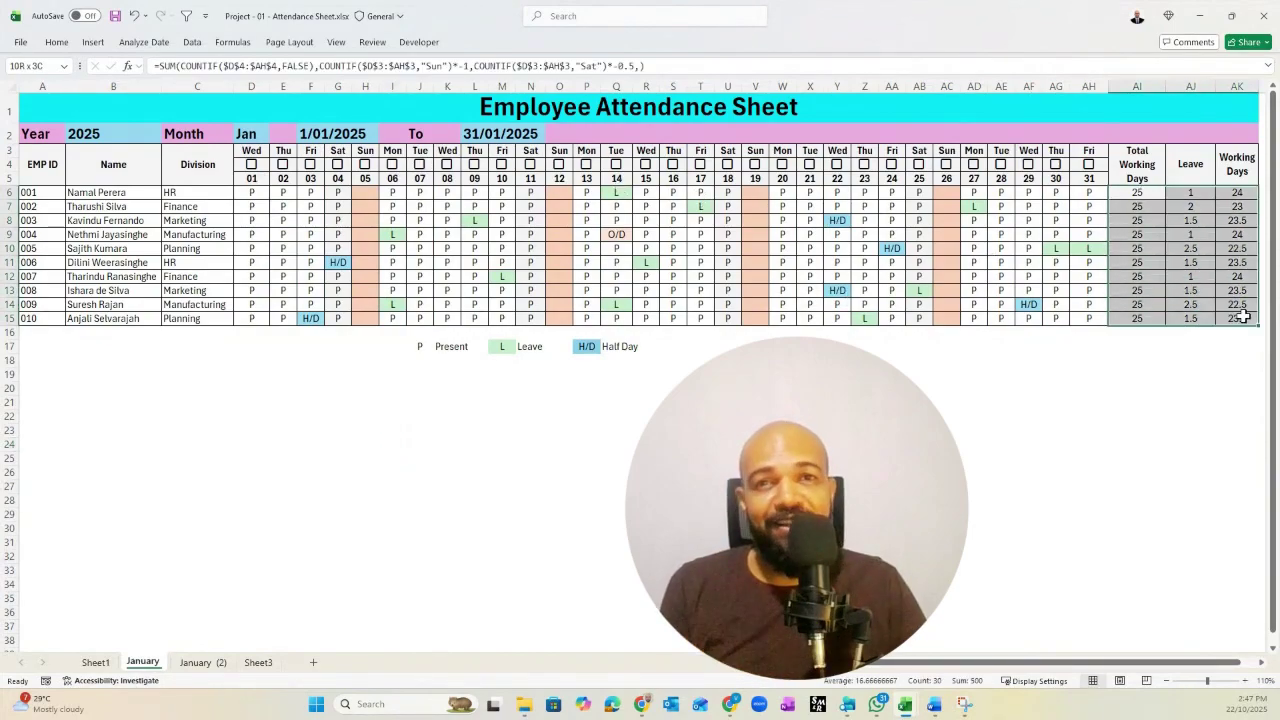
{"action": "left_click", "coordinate": [1155, 281]}
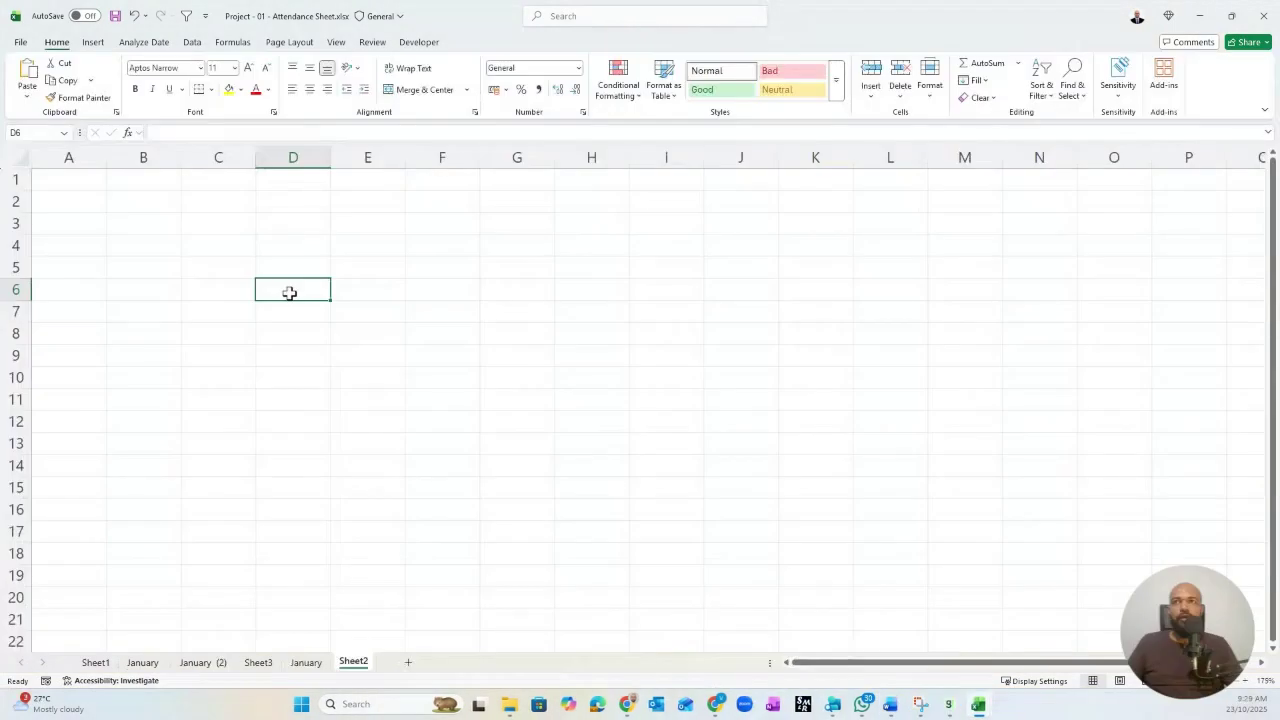
- Paste the copied attendance sheet picture into Sheet2, shrink it and position it from about row 12 downward, below the working area
{"action": "left_click", "coordinate": [178, 268]}
{"action": "left_click", "coordinate": [50, 267]}
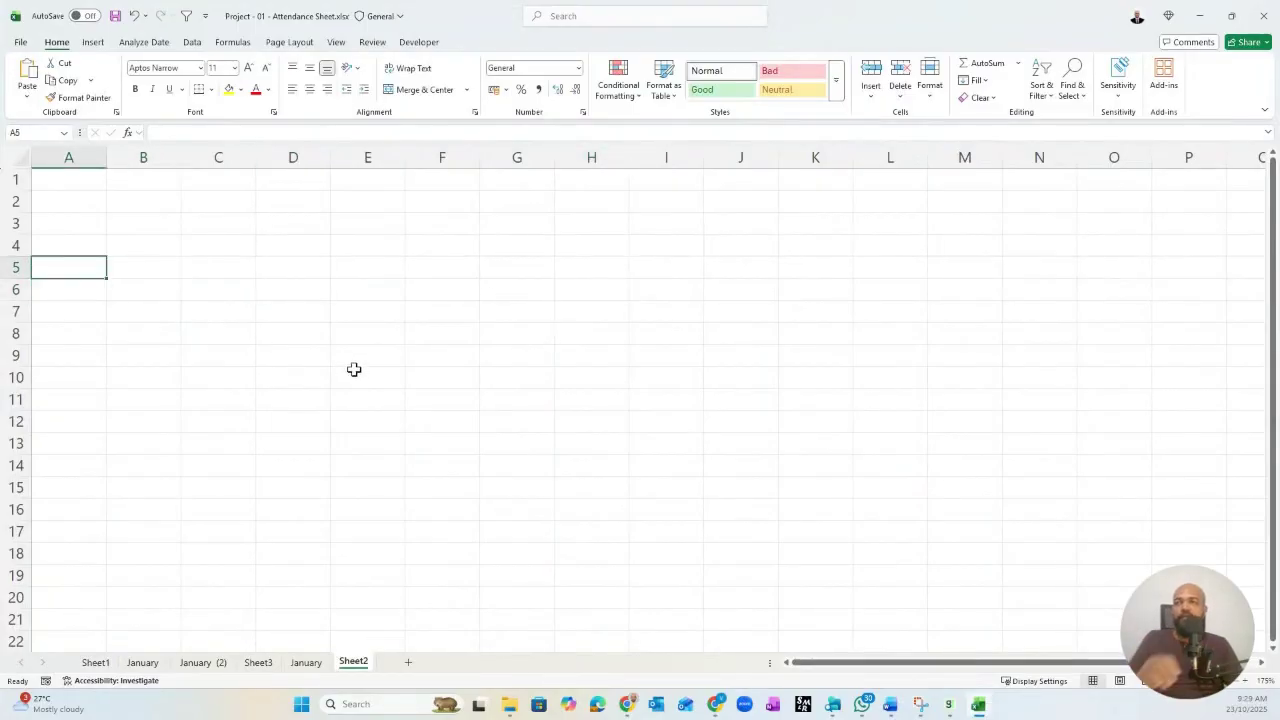
{"action": "left_click", "coordinate": [652, 385]}
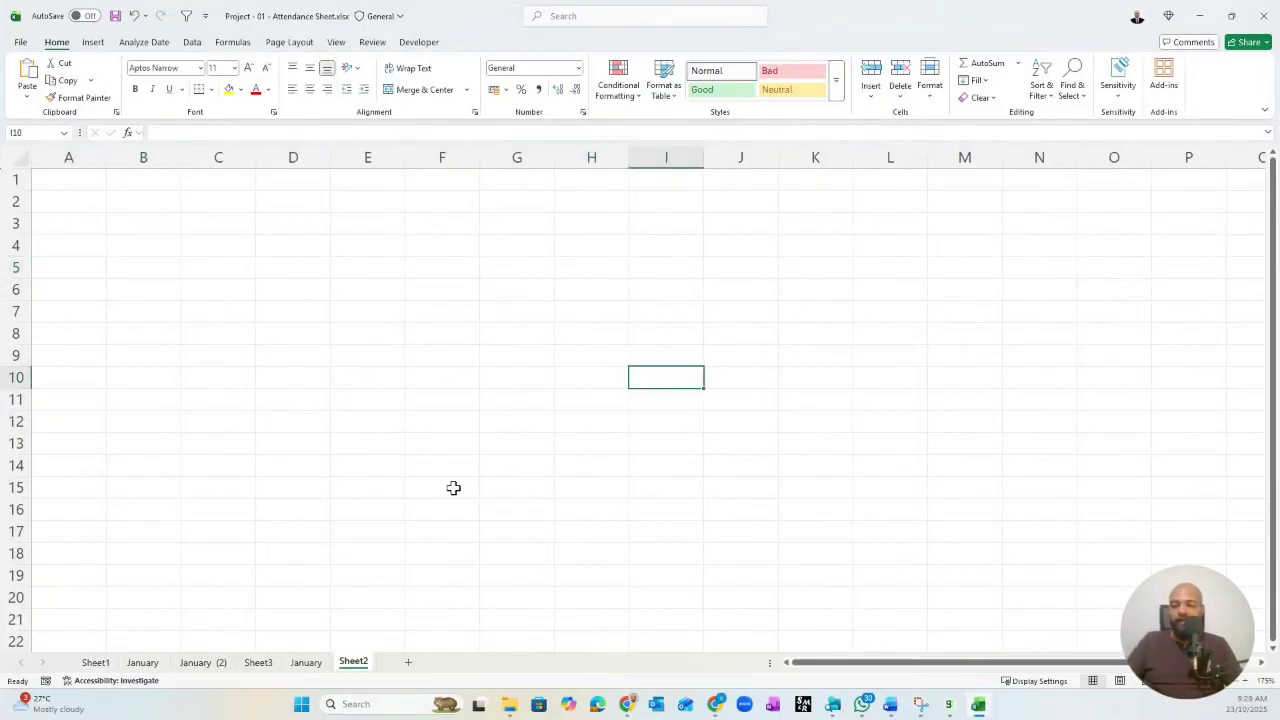
{"action": "key", "text": "ctrl+v"}
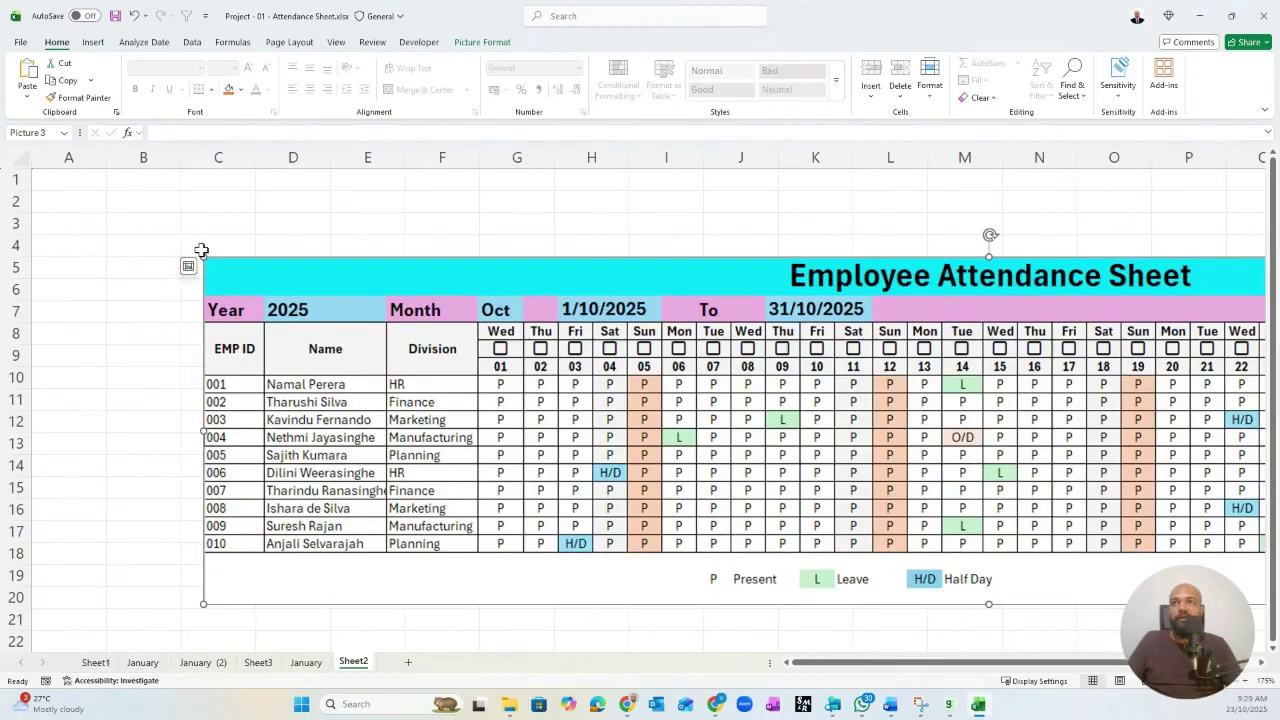
{"action": "left_click_drag", "start_coordinate": [203, 258], "coordinate": [743, 377]}
{"action": "left_click_drag", "start_coordinate": [1019, 491], "coordinate": [453, 527]}
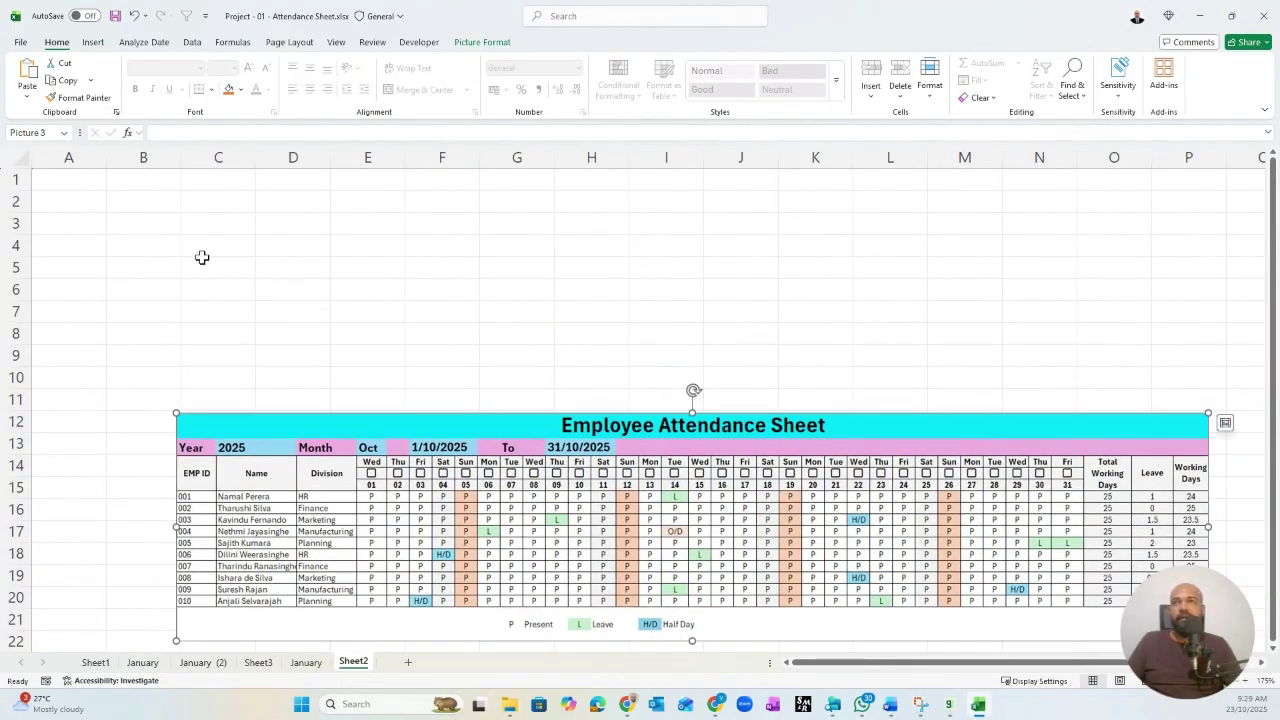
{"action": "key", "text": "Escape"}
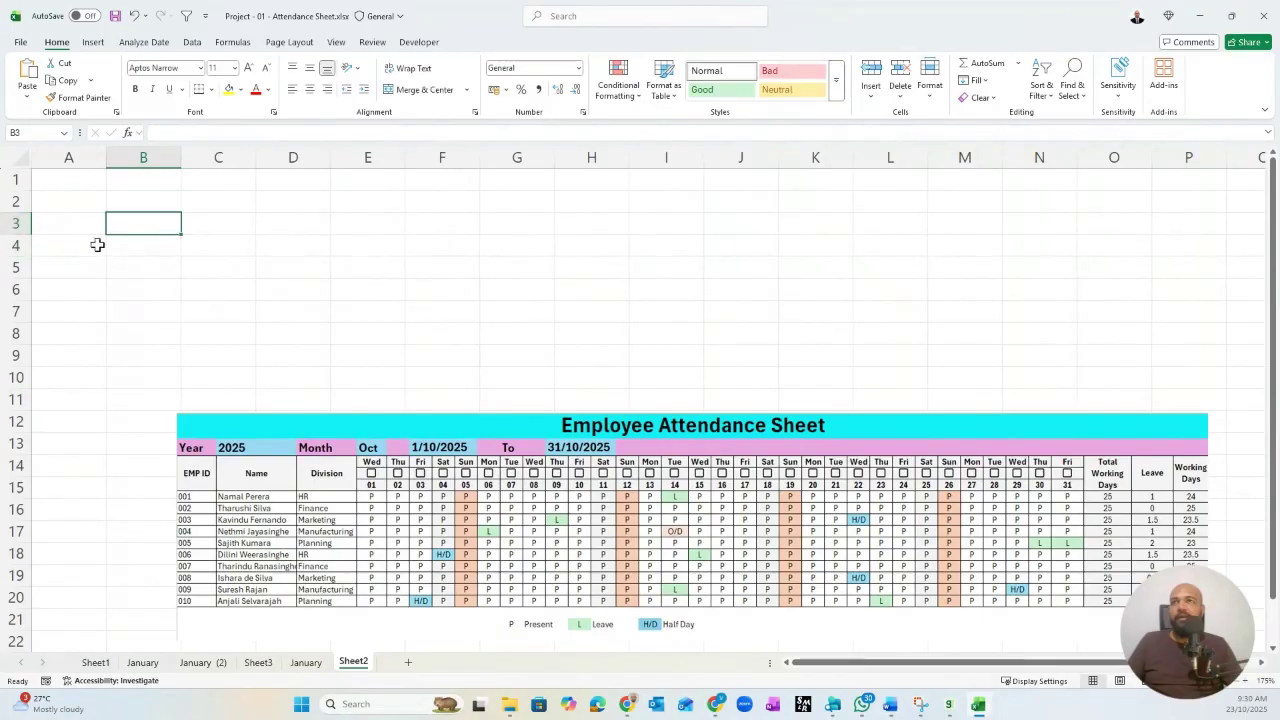
- Enter the labels Year in A3 and Month in C3
{"action": "left_click", "coordinate": [47, 223]}
{"action": "type", "text": "Year"}
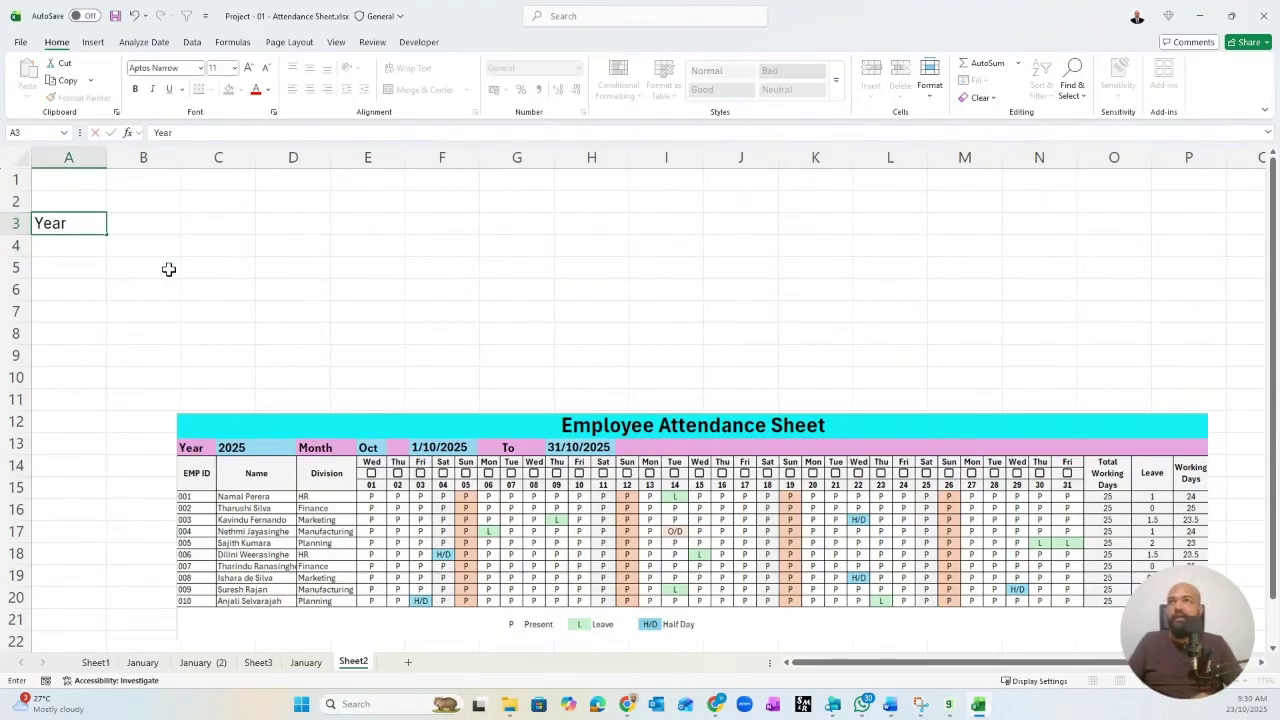
{"action": "key", "text": "Tab"}
{"action": "key", "text": "Tab"}
{"action": "type", "text": "Mo"}
{"action": "key", "text": "Tab"}
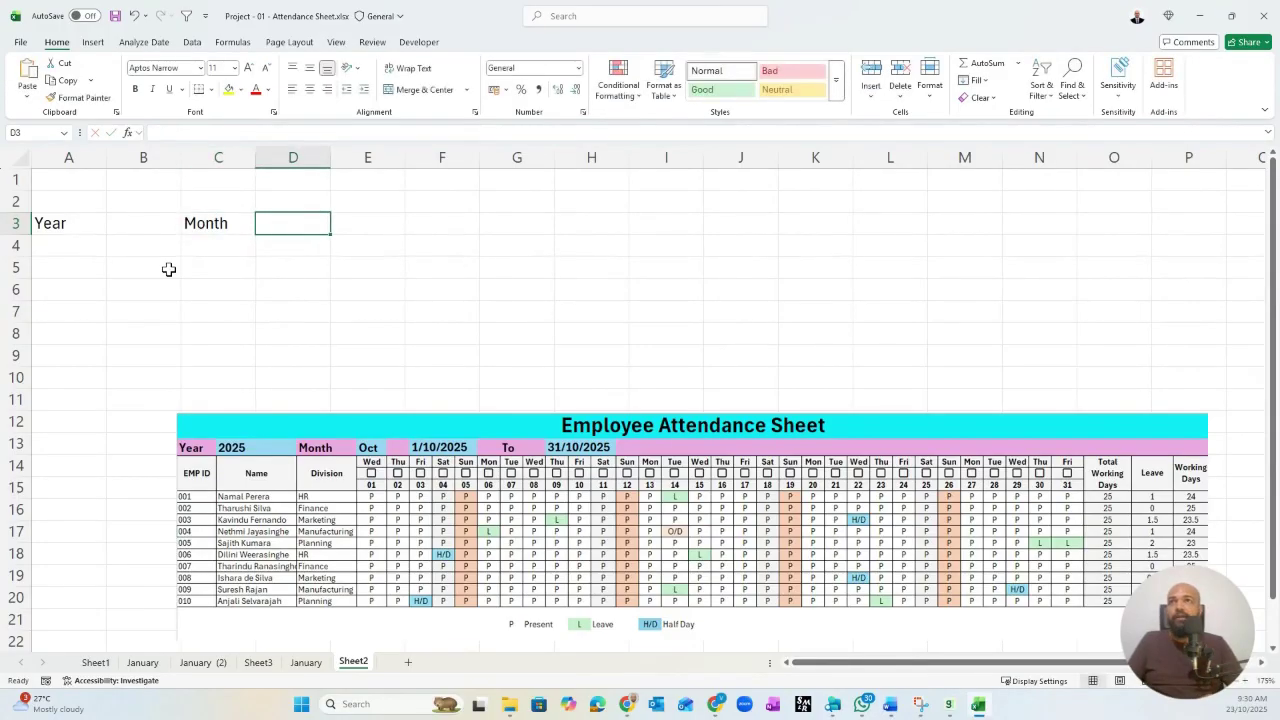
- Merge and center cells E3:H3
{"action": "key", "text": "Tab"}
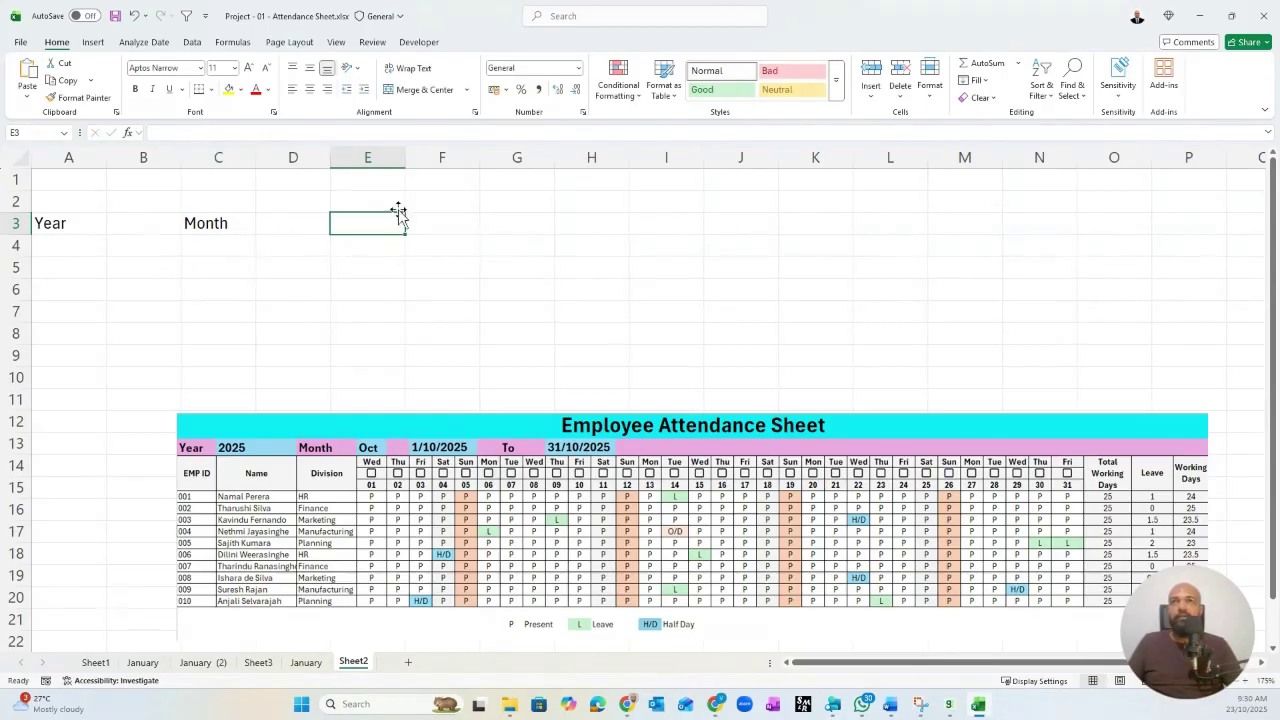
{"action": "left_click_drag", "start_coordinate": [372, 222], "coordinate": [566, 226]}
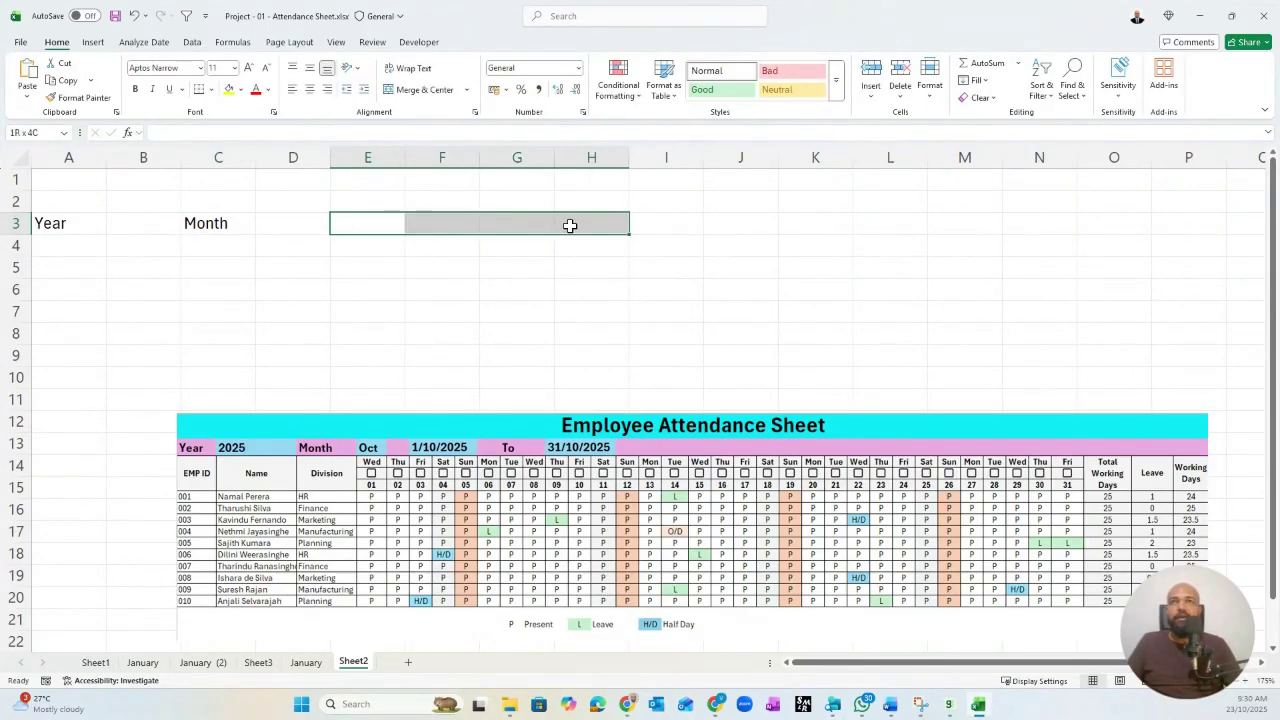
{"action": "left_click", "coordinate": [420, 92]}
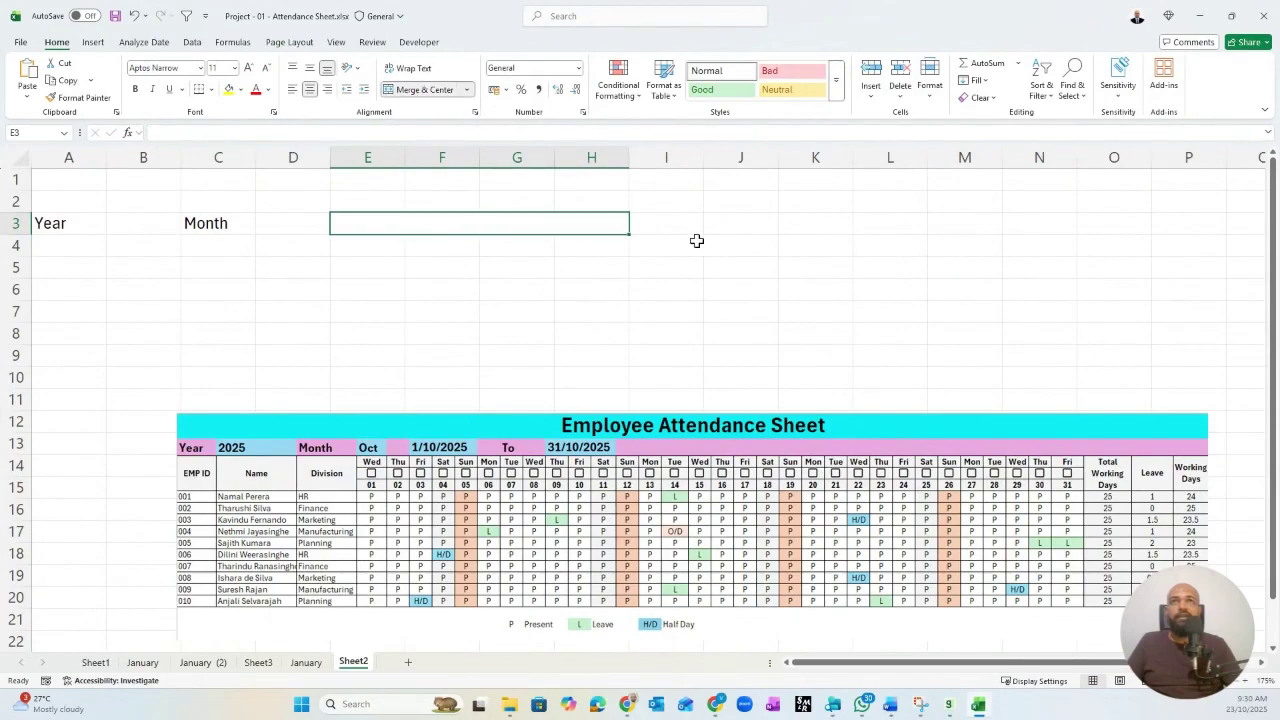
{"action": "left_click", "coordinate": [658, 227]}
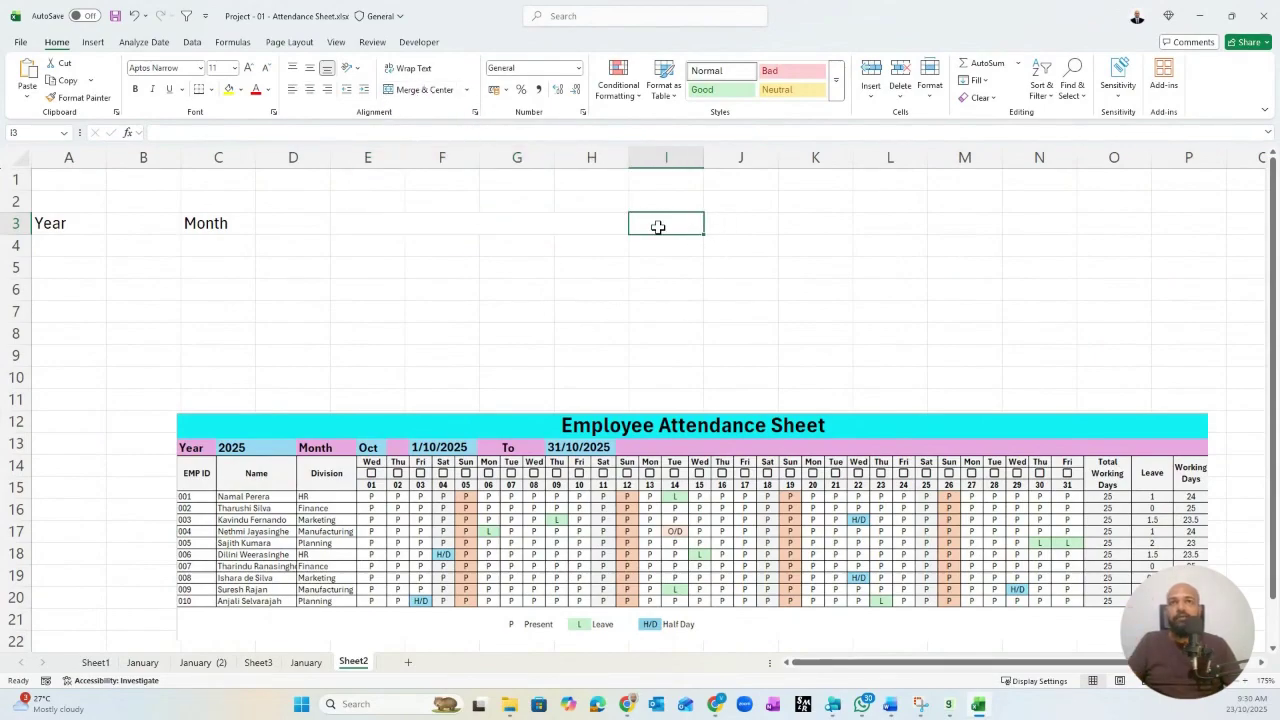
- Enter To in I3 and merge and center cells J3:M3
{"action": "type", "text": "To"}
{"action": "key", "text": "Tab"}
{"action": "key", "text": "Tab"}
{"action": "left_click", "coordinate": [718, 223]}
{"action": "left_click_drag", "start_coordinate": [718, 223], "coordinate": [935, 223]}
{"action": "left_click", "coordinate": [424, 89]}
{"action": "left_click", "coordinate": [666, 267]}
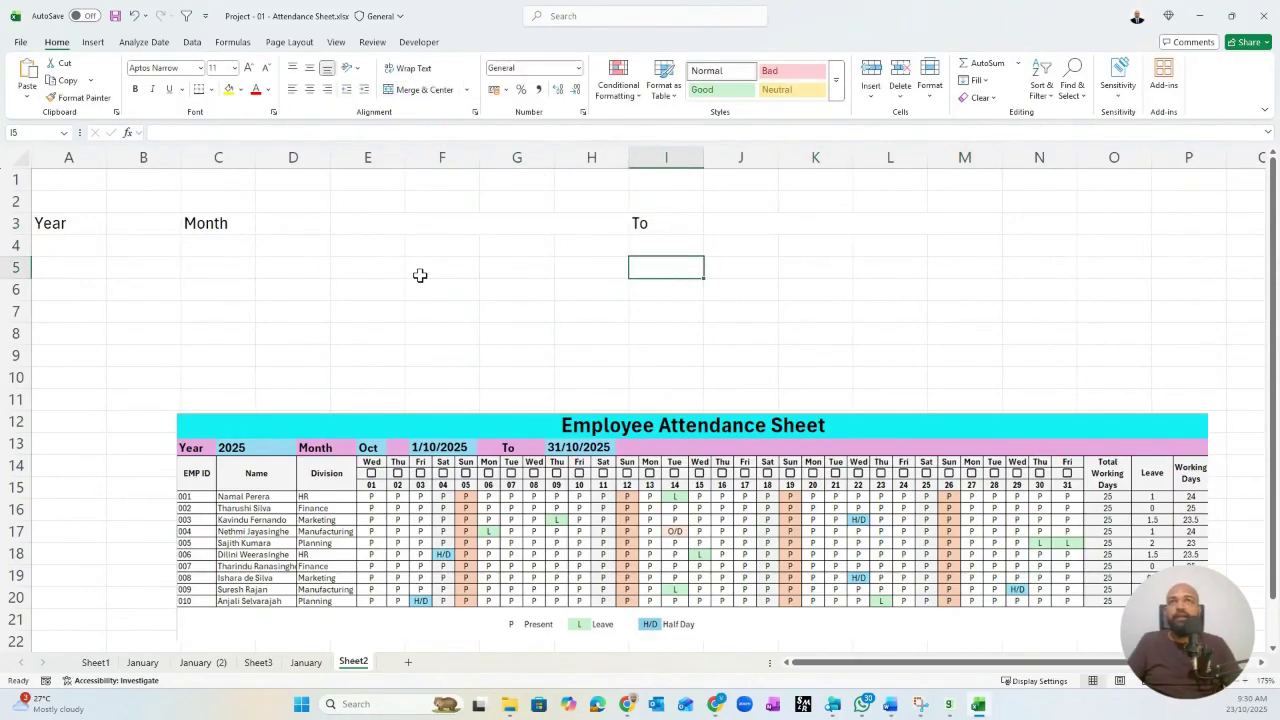
- Copy the employee table with EMP ID, Name and Division and paste it at A4, shifting the reference picture slightly down
{"action": "left_click", "coordinate": [100, 268]}
{"action": "left_click", "coordinate": [77, 222]}
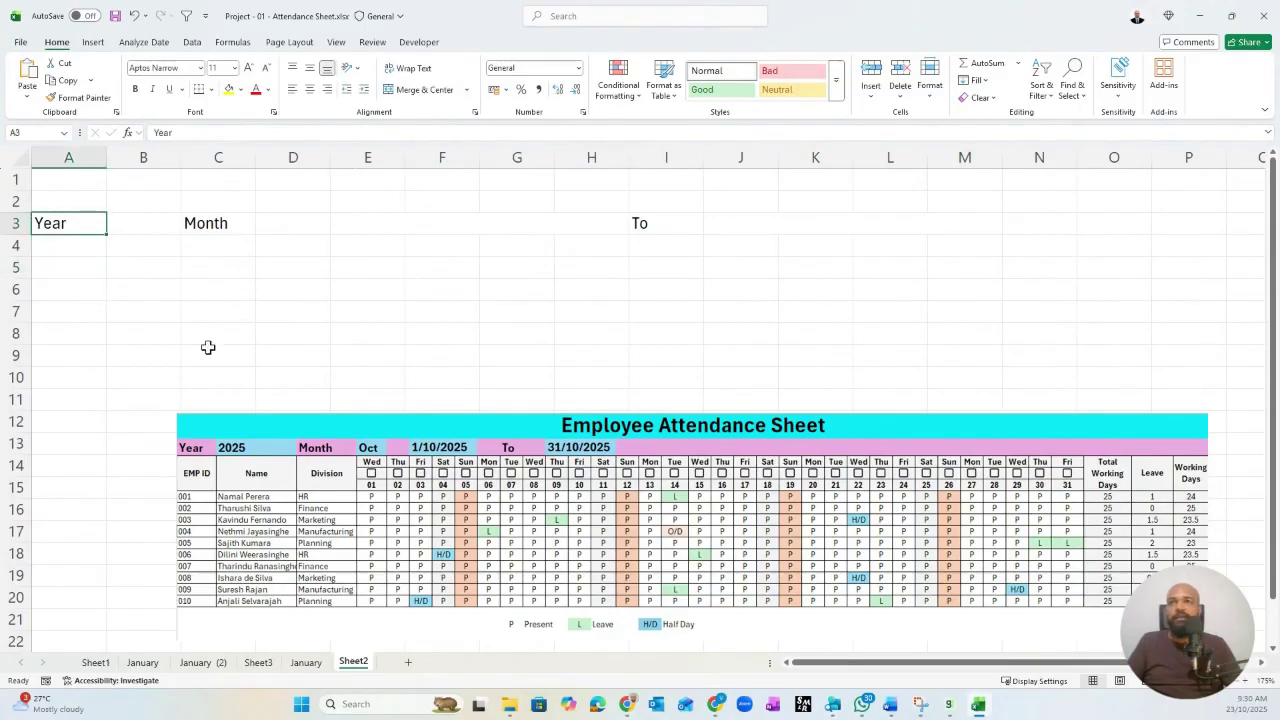
{"action": "left_click", "coordinate": [96, 246]}
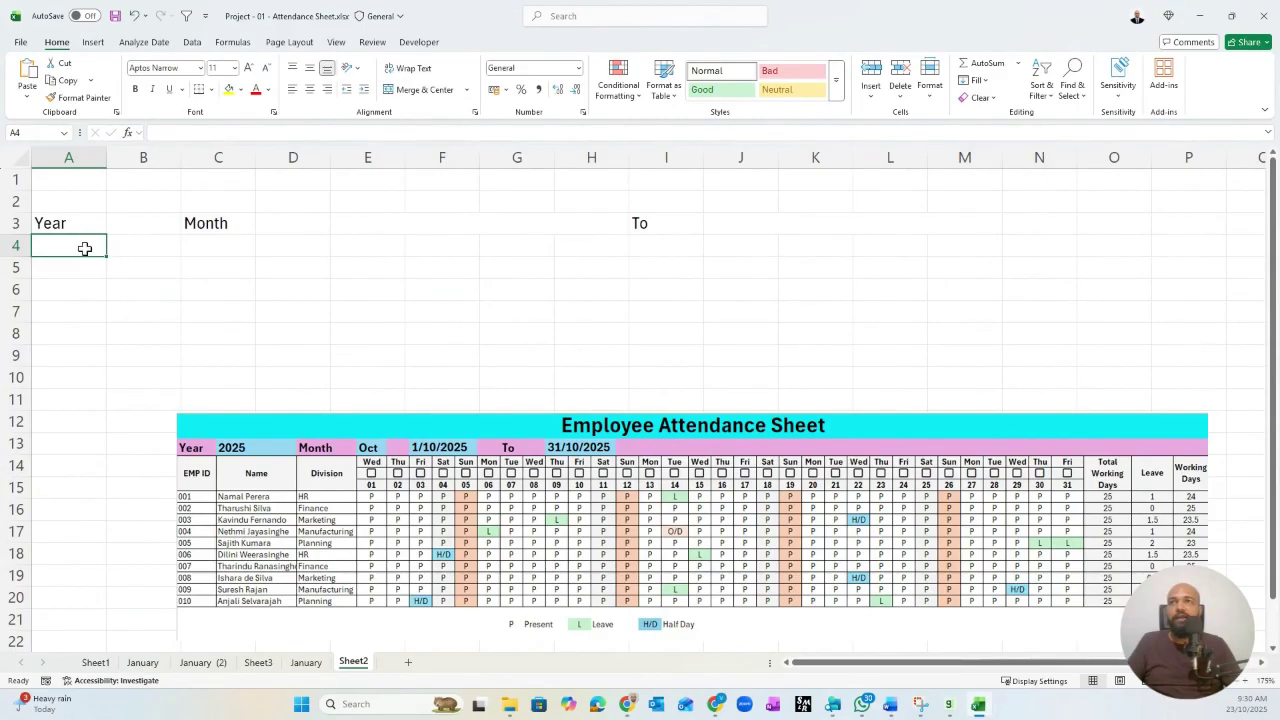
{"action": "left_click_drag", "start_coordinate": [83, 246], "coordinate": [72, 315]}
{"action": "key", "text": "ctrl+c"}
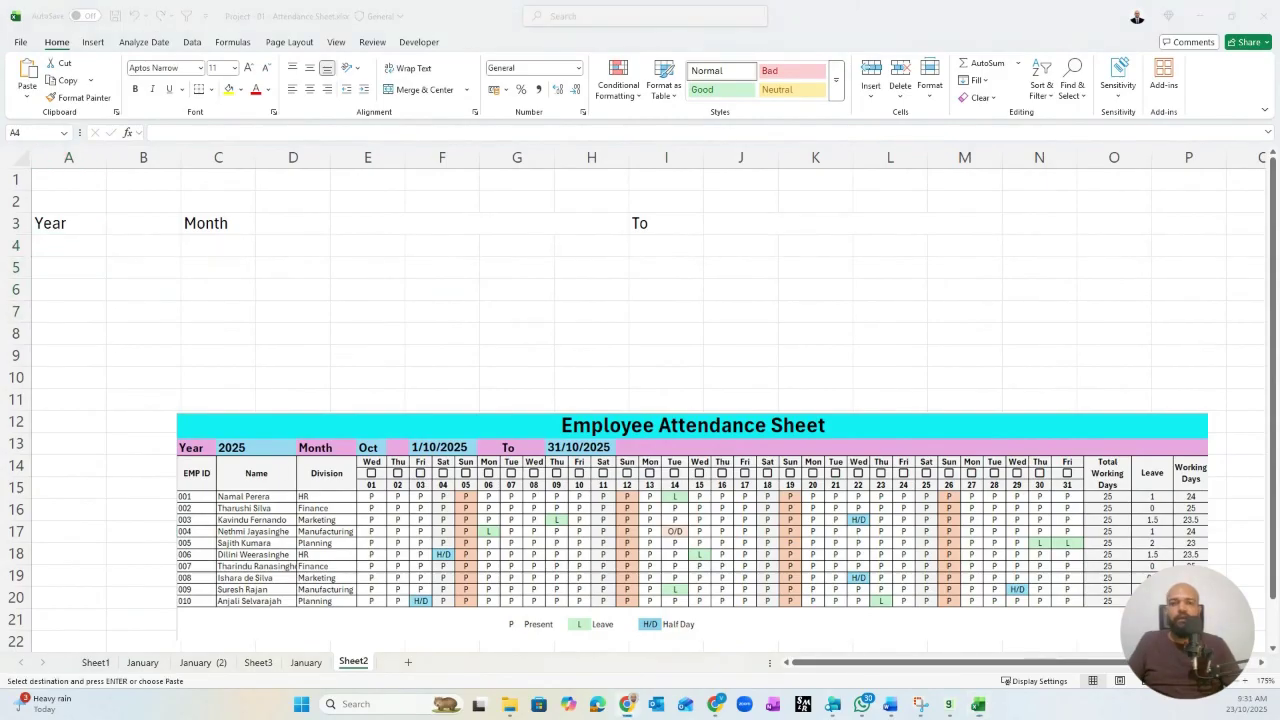
{"action": "left_click_drag", "start_coordinate": [457, 434], "coordinate": [503, 457]}
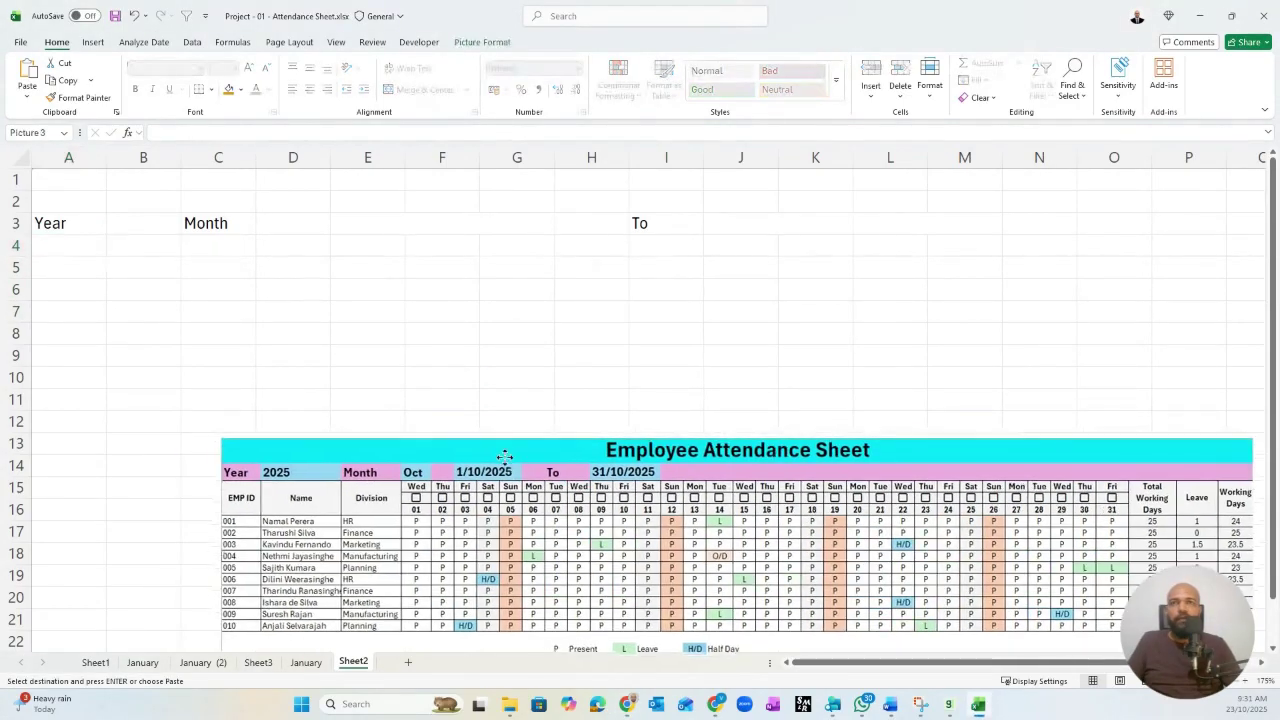
{"action": "left_click", "coordinate": [51, 245]}
{"action": "key", "text": "ctrl+v"}
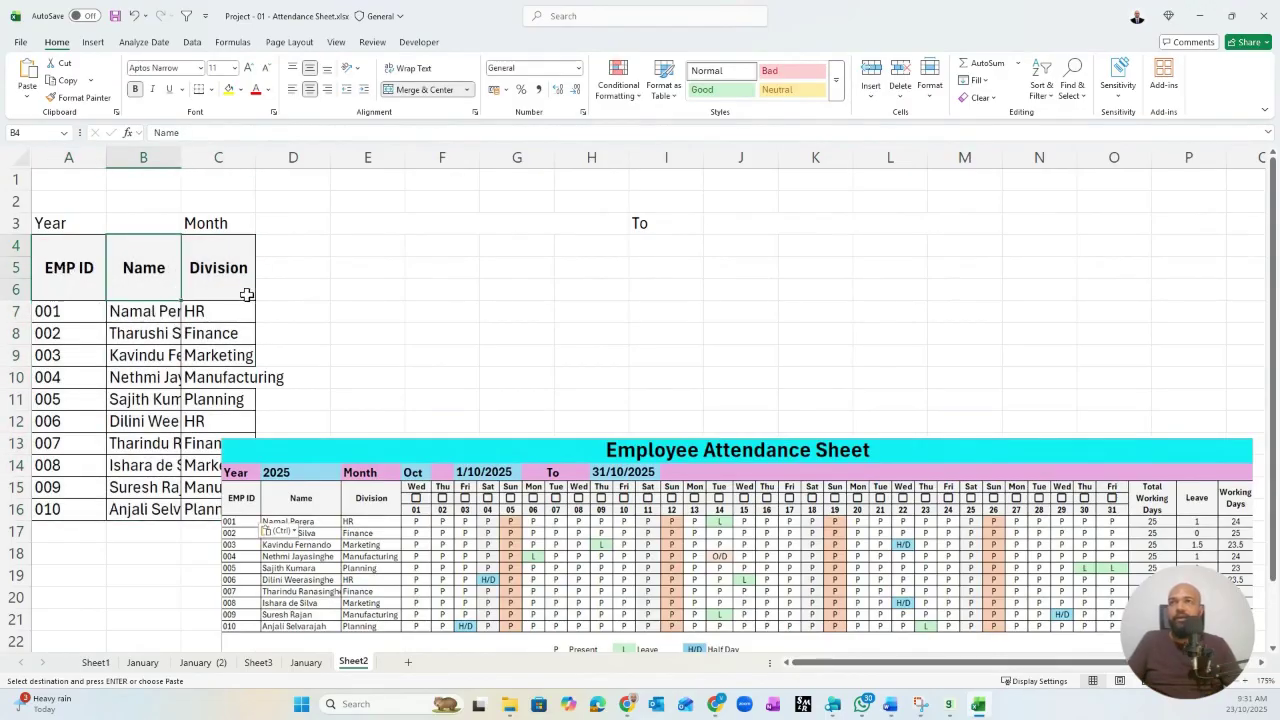
- Widen columns B and C to make room for the names and divisions
{"action": "left_click_drag", "start_coordinate": [255, 157], "coordinate": [296, 157]}
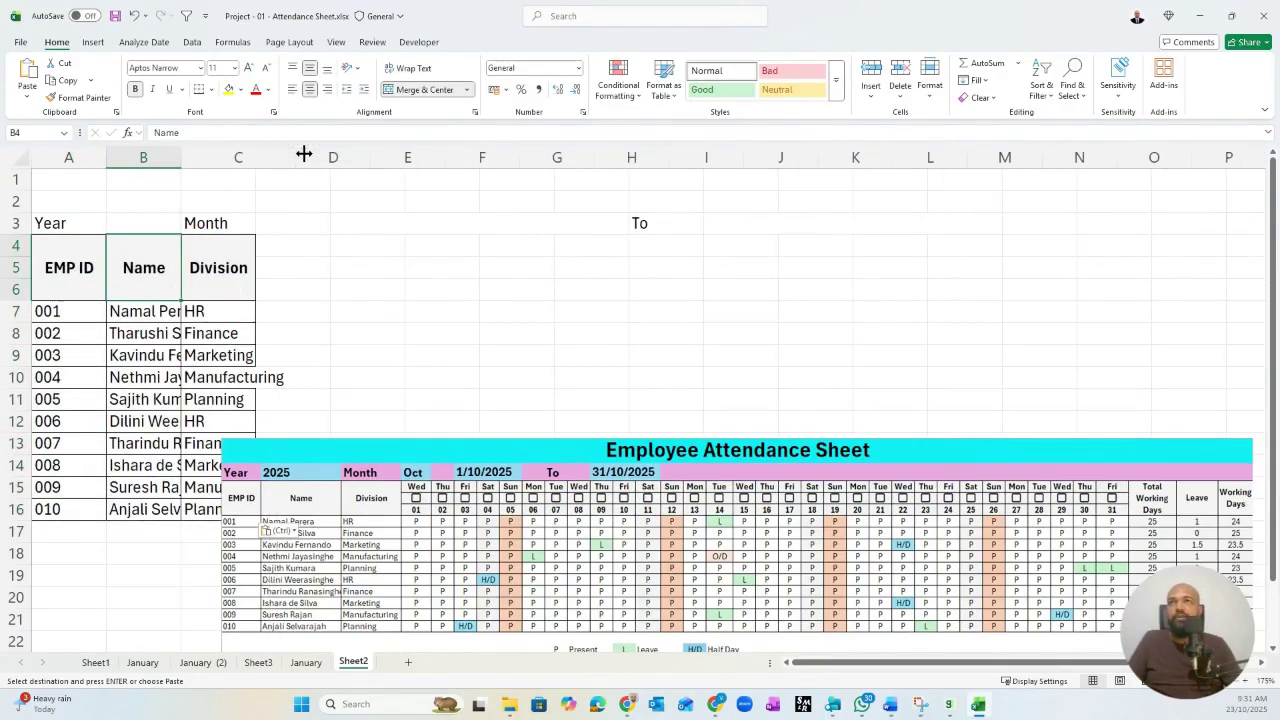
{"action": "left_click_drag", "start_coordinate": [181, 157], "coordinate": [228, 160]}
{"action": "left_click", "coordinate": [312, 336]}
{"action": "left_click", "coordinate": [92, 234]}
{"action": "left_click", "coordinate": [395, 268]}
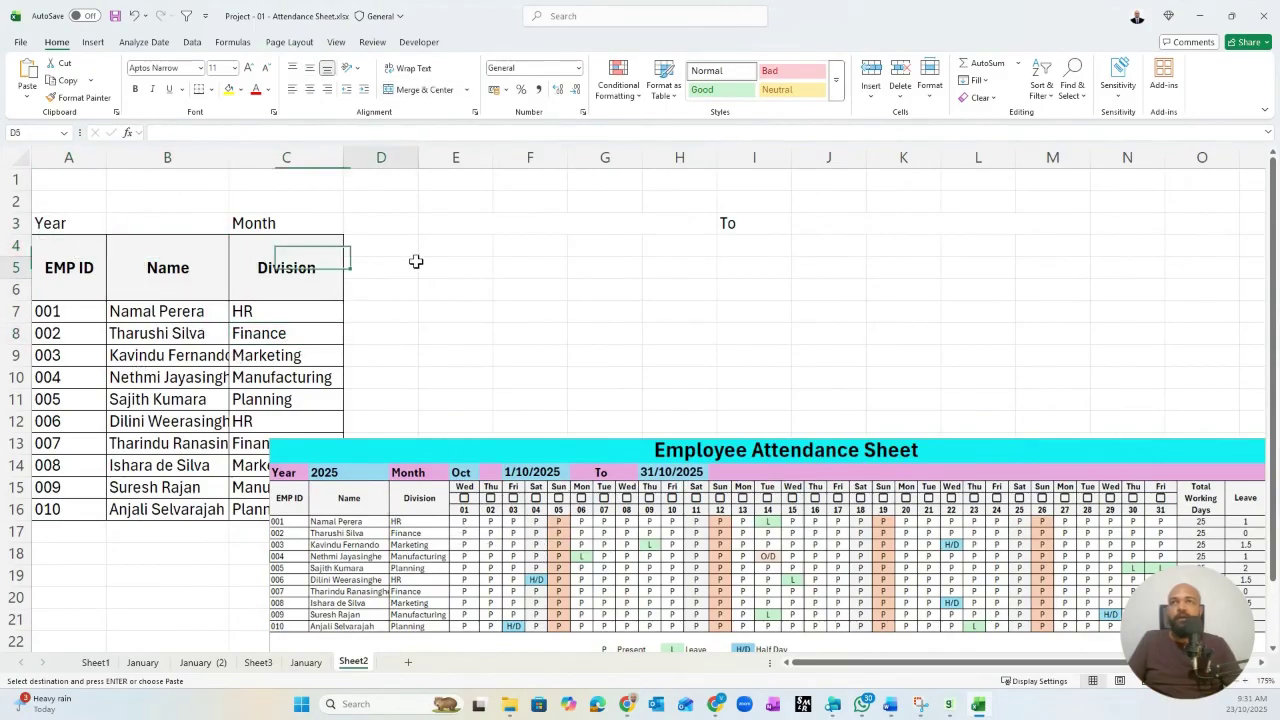
- Add a List data validation to B3 with the source 2025,2026,2027
{"action": "left_click", "coordinate": [363, 223]}
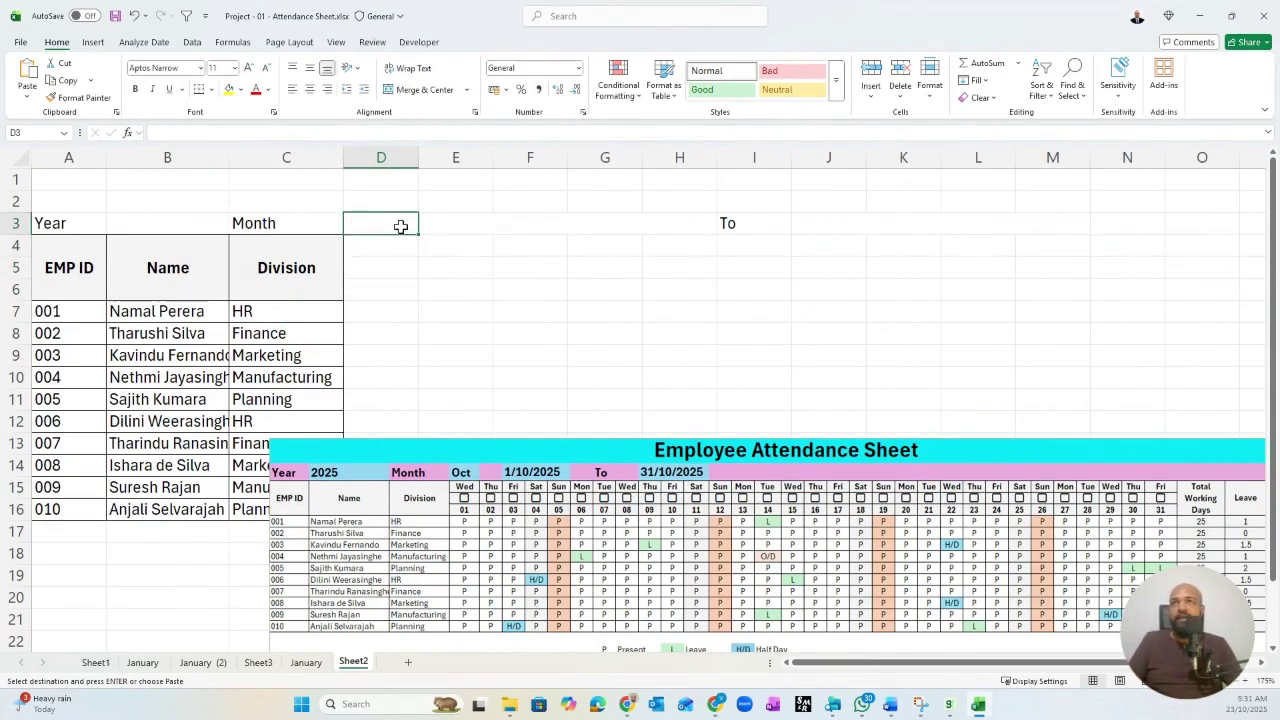
{"action": "left_click", "coordinate": [168, 227]}
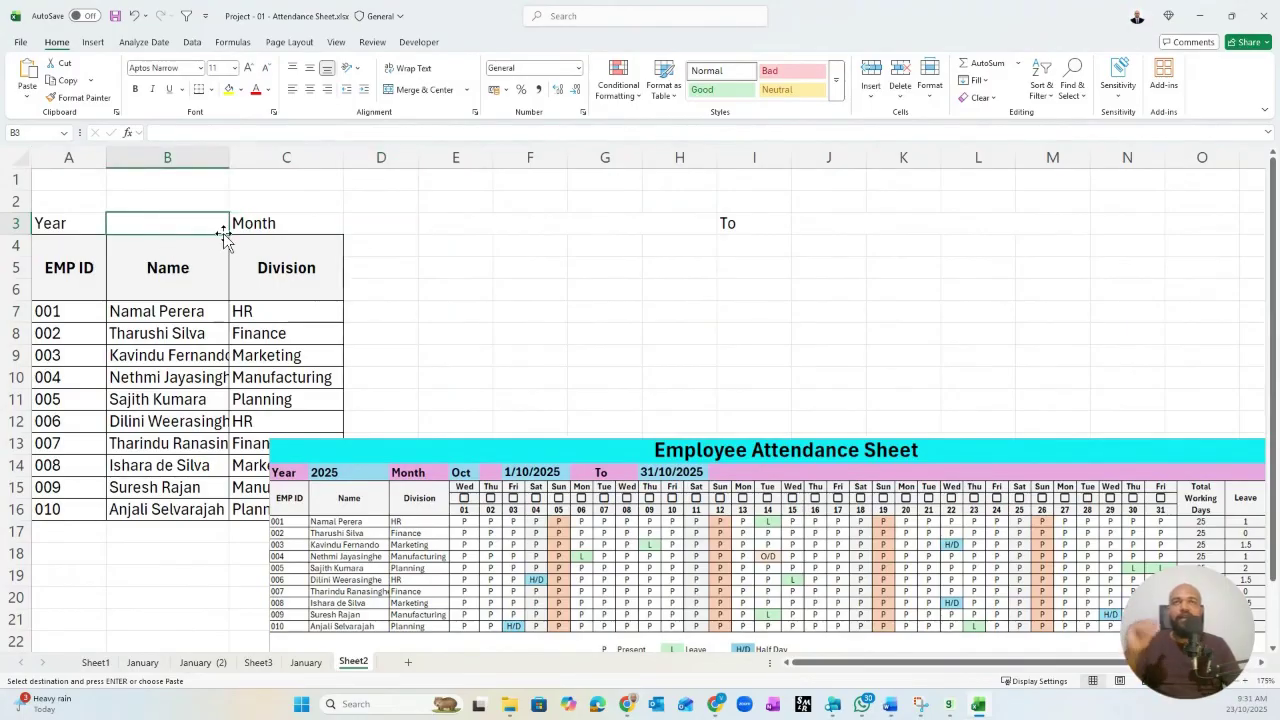
{"action": "left_click", "coordinate": [192, 45]}
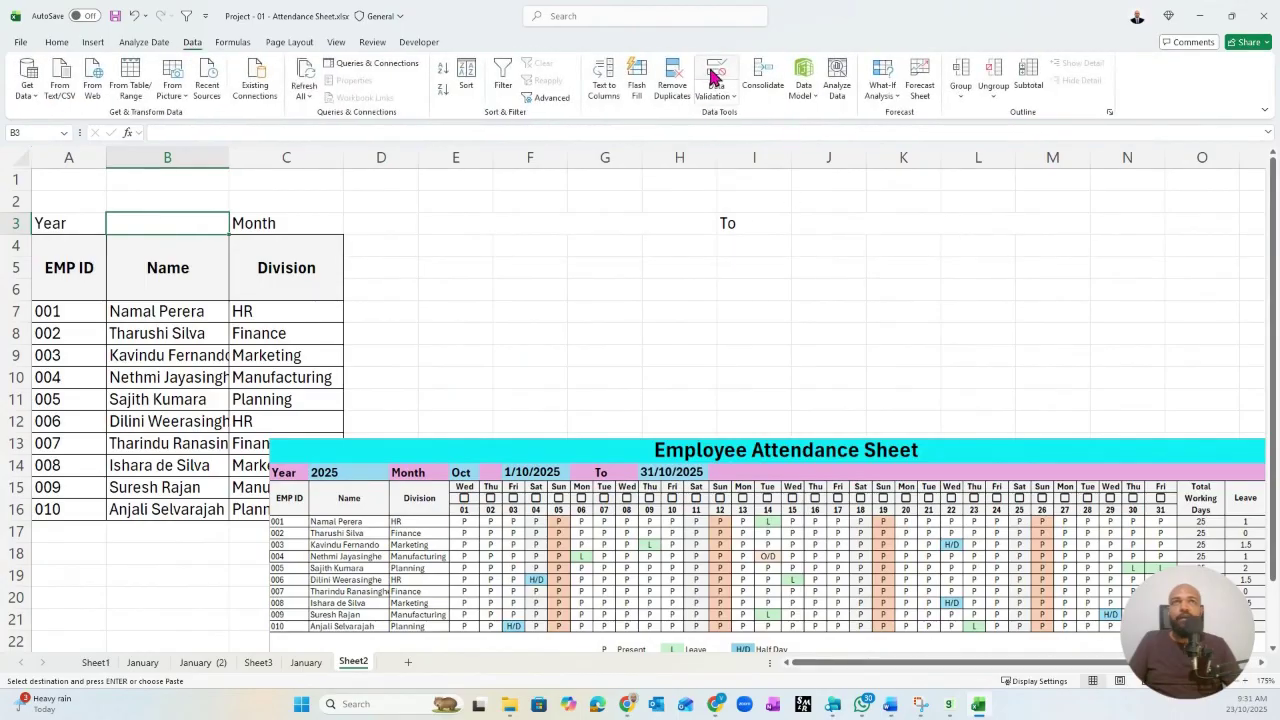
{"action": "key", "text": "alt+a"}
{"action": "key", "text": "v"}
{"action": "key", "text": "v"}
{"action": "left_click", "coordinate": [668, 172]}
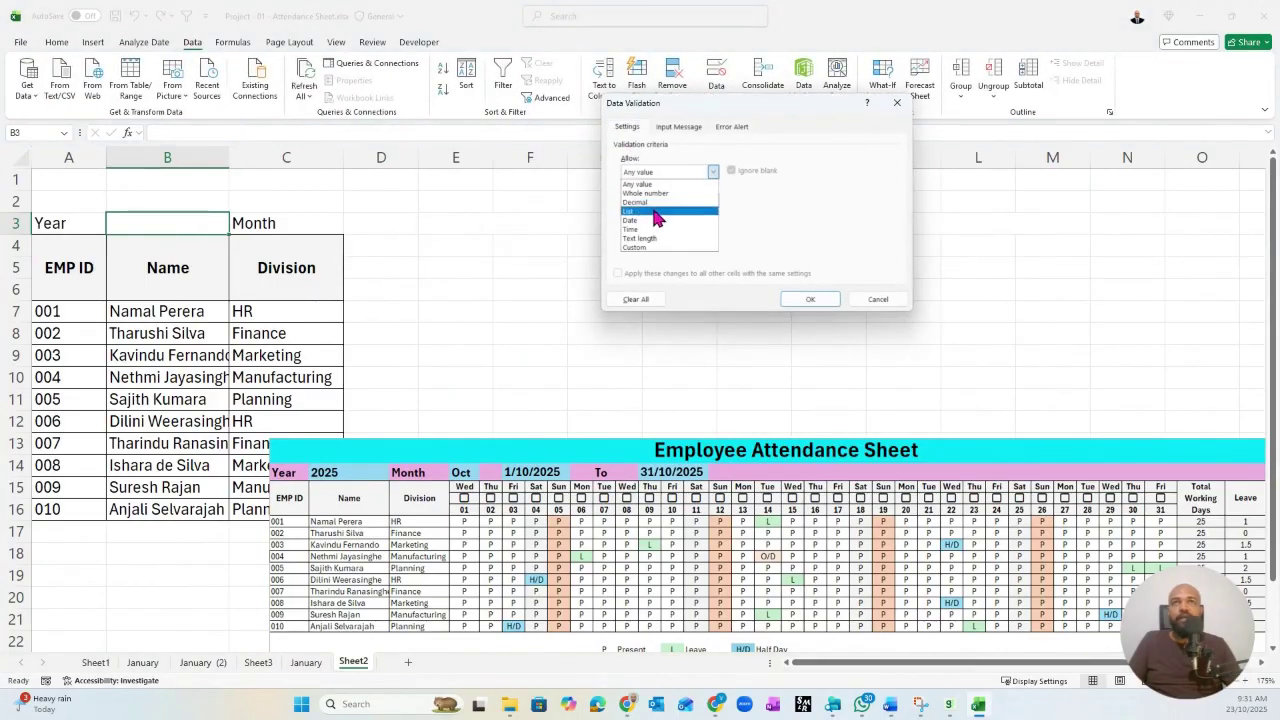
{"action": "left_click", "coordinate": [660, 213]}
{"action": "left_click", "coordinate": [634, 228]}
{"action": "type", "text": "2025,2026,2027"}
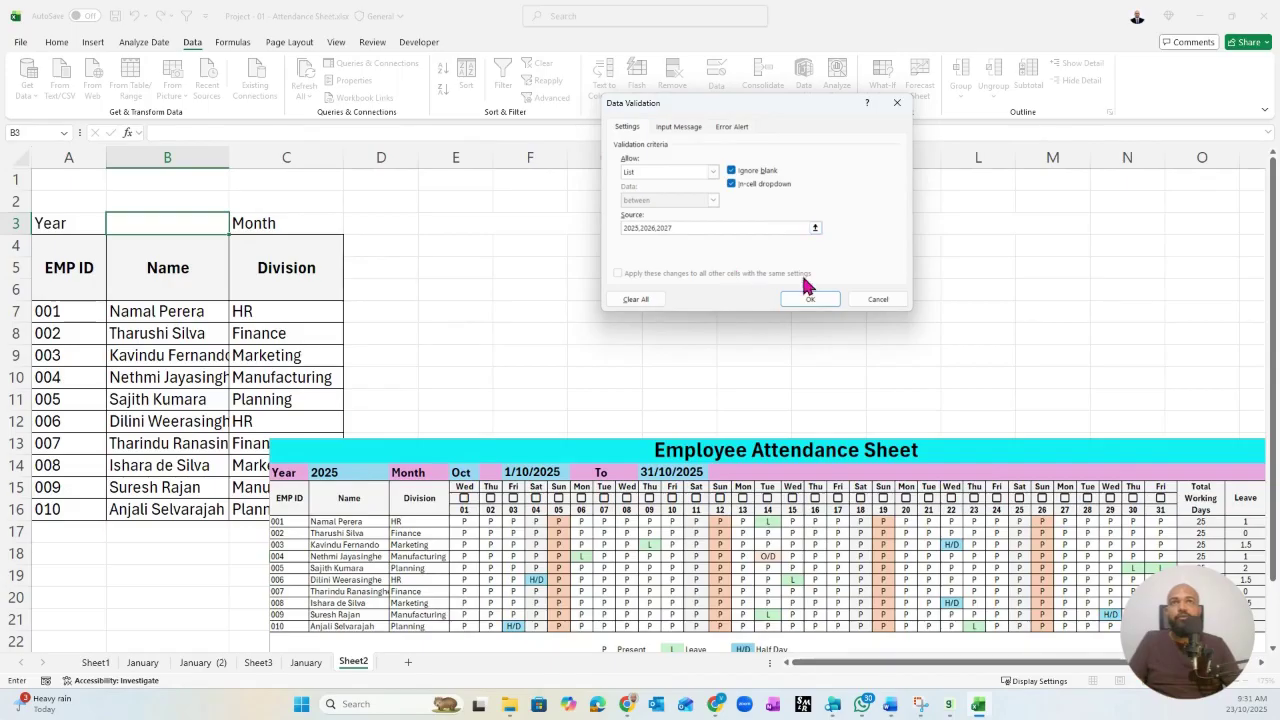
{"action": "left_click", "coordinate": [810, 299]}
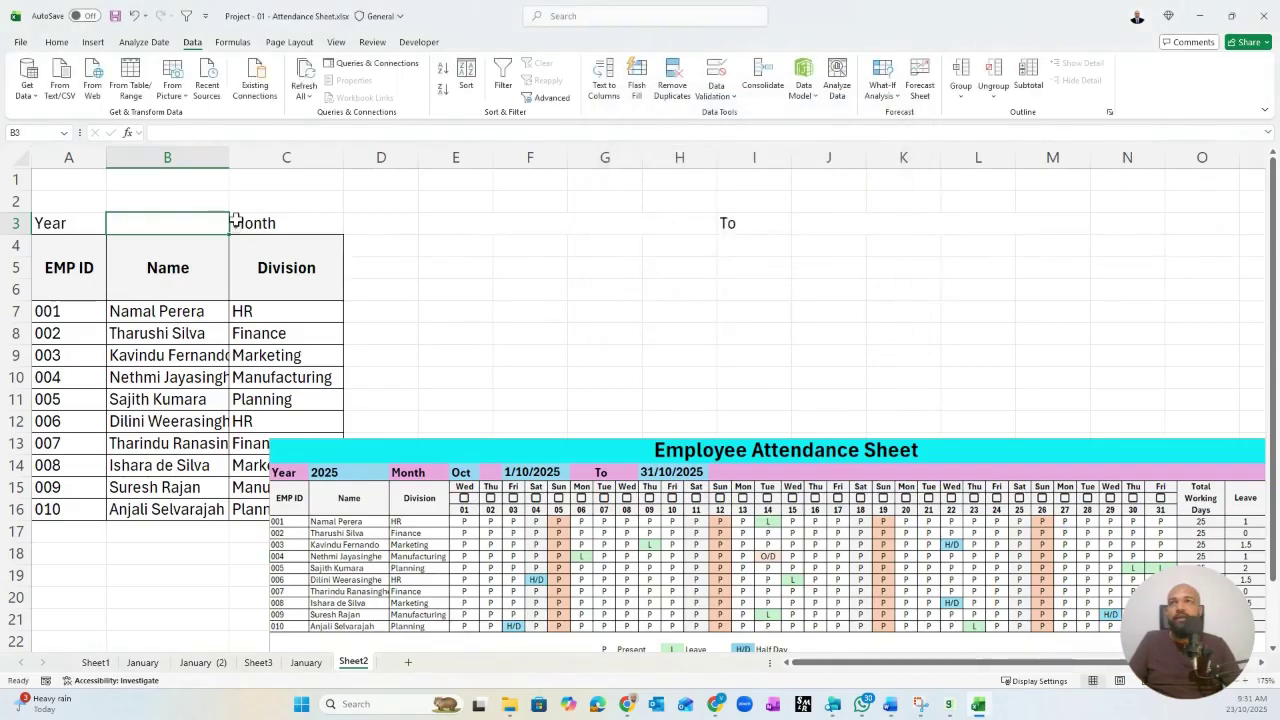
- Test the year dropdown in B3 by choosing 2026, and set the year to 2025
{"action": "left_click", "coordinate": [238, 230]}
{"action": "left_click", "coordinate": [166, 251]}
{"action": "left_click", "coordinate": [236, 230]}
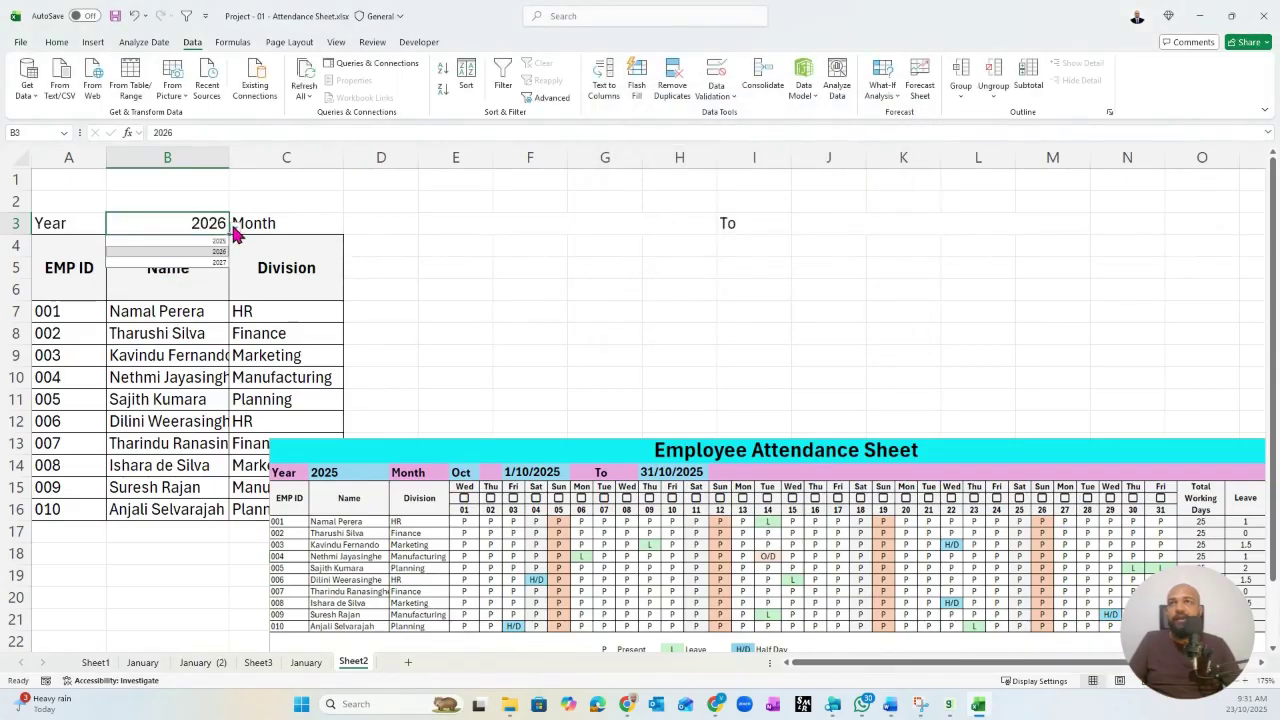
{"action": "left_click", "coordinate": [214, 241]}
- Examine the month list from Jan to Dec in A2:A13 of Sheet3
{"action": "left_click", "coordinate": [368, 226]}
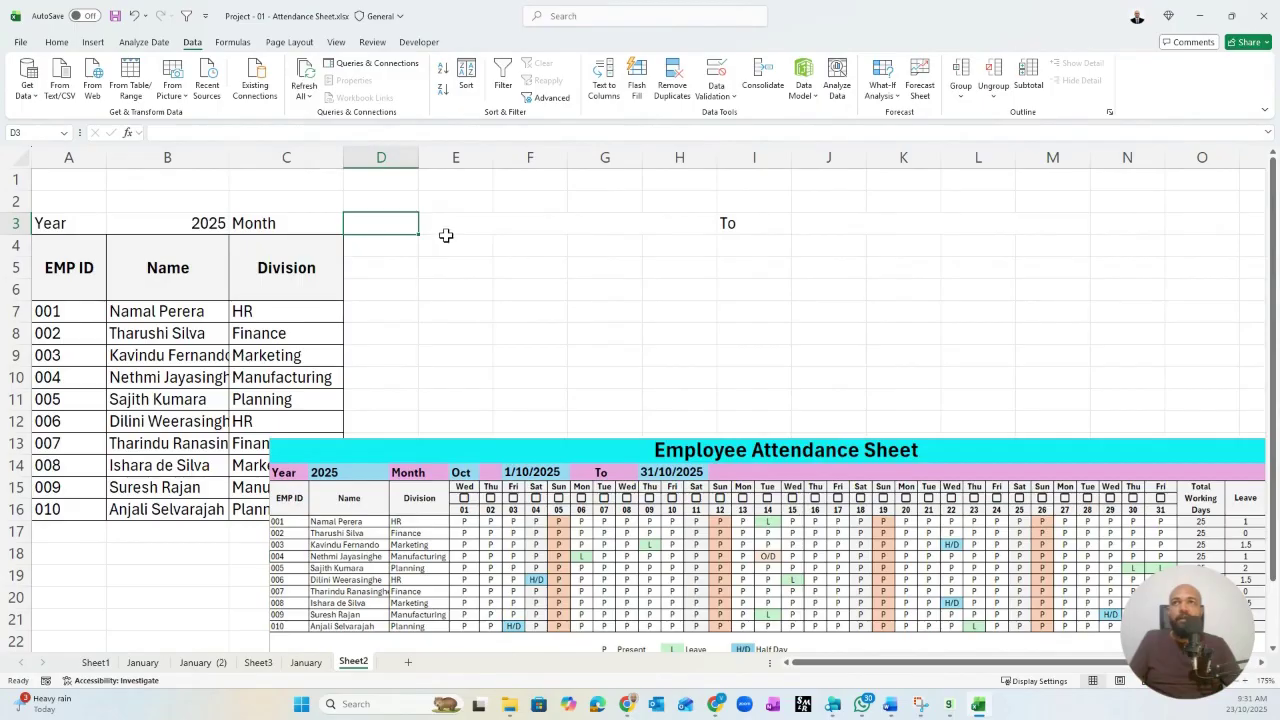
{"action": "left_click", "coordinate": [257, 664]}
{"action": "left_click_drag", "start_coordinate": [23, 178], "coordinate": [30, 317]}
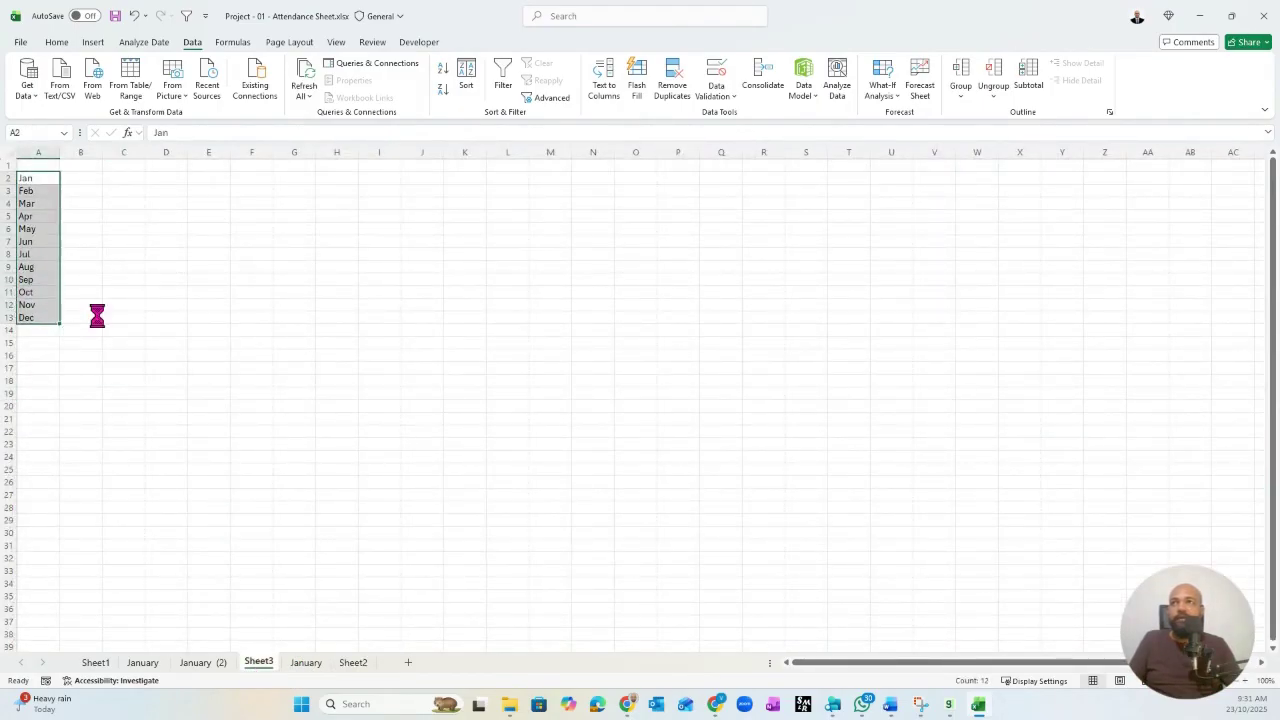
{"action": "scroll", "coordinate": [97, 316], "scroll_direction": "up", "scroll_amount": 7}
{"action": "left_click", "coordinate": [103, 494]}
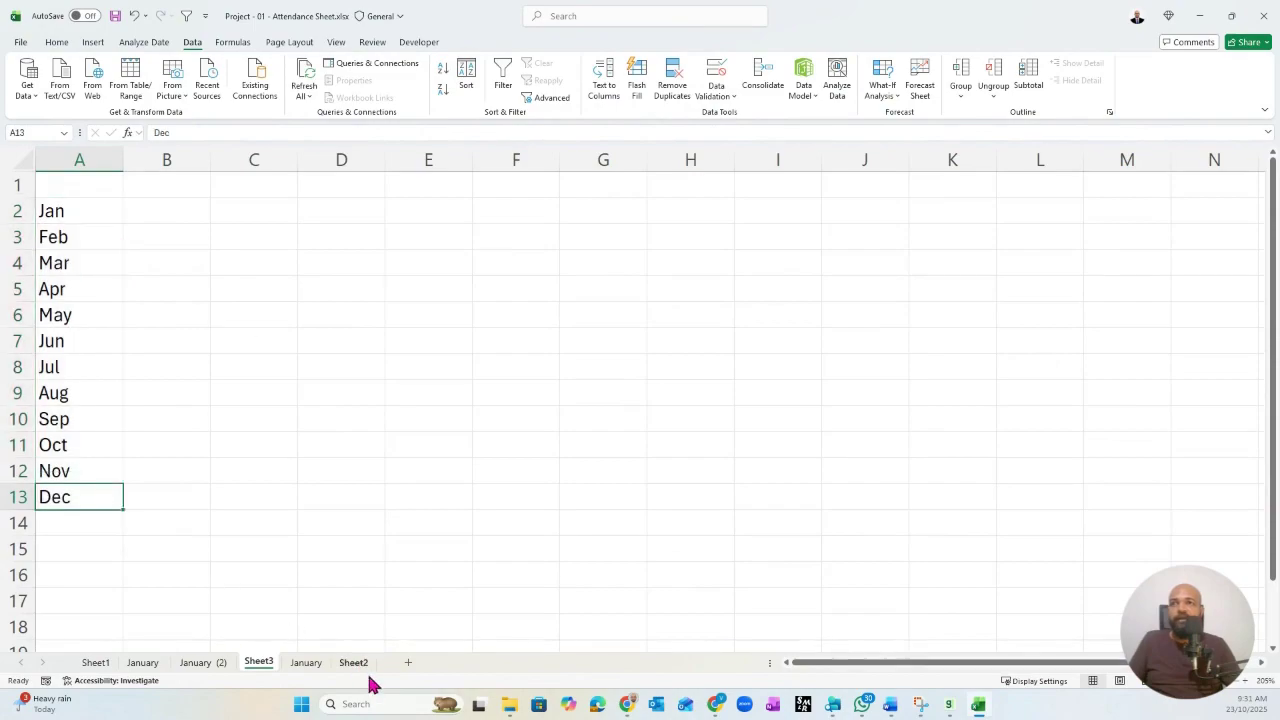
- Add a List data validation to D3 on Sheet2, using the months in A2:A13 of Sheet3 as the source
{"action": "left_click", "coordinate": [358, 663]}
{"action": "left_click", "coordinate": [716, 75]}
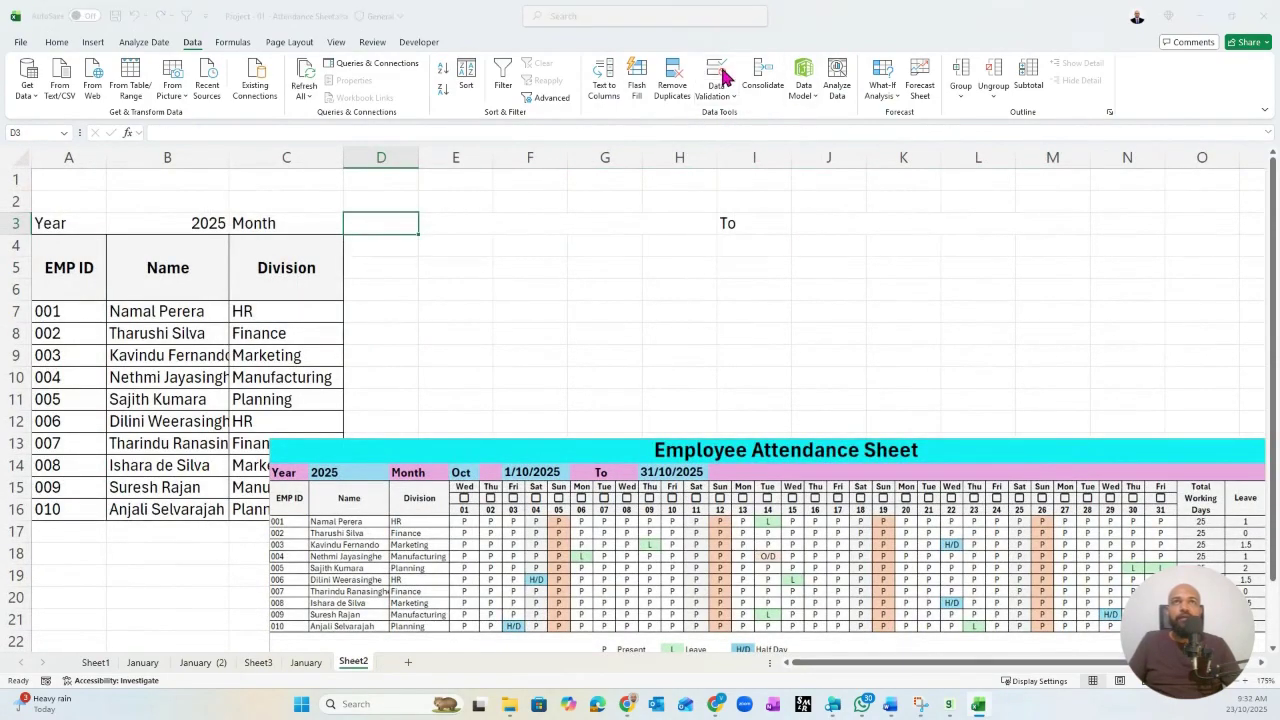
{"action": "left_click", "coordinate": [659, 173]}
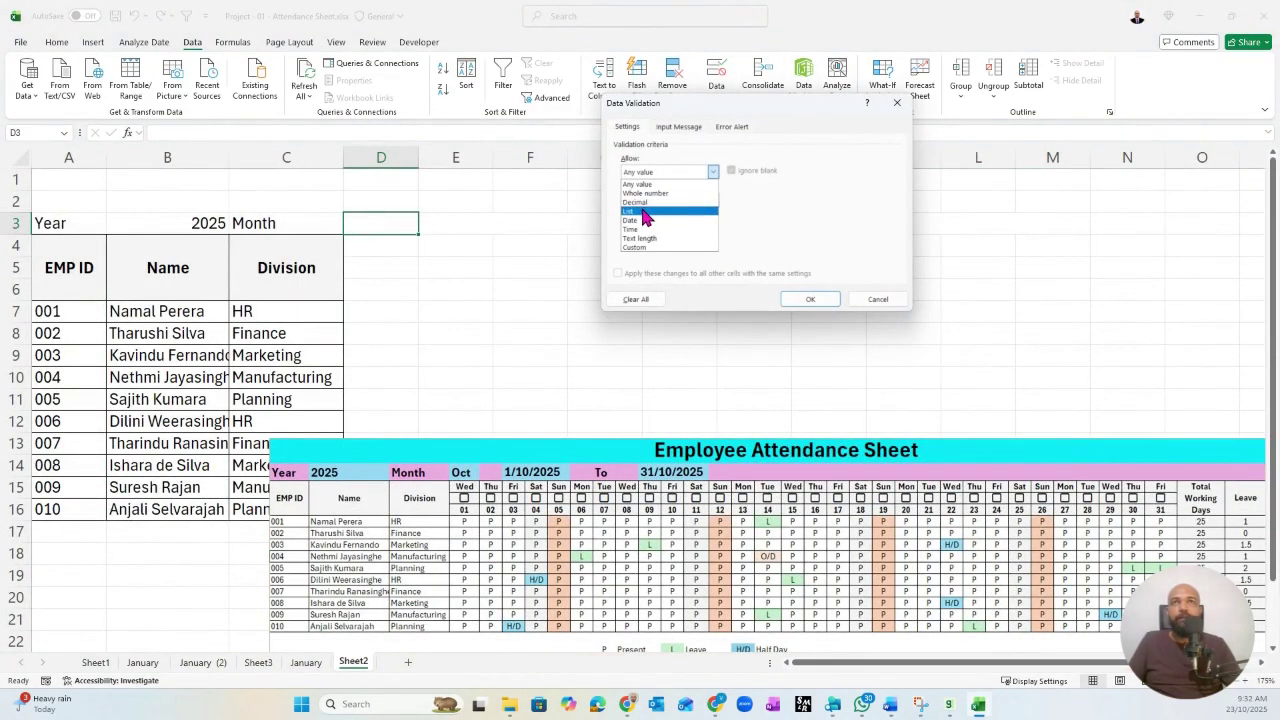
{"action": "left_click", "coordinate": [650, 211]}
{"action": "left_click", "coordinate": [641, 226]}
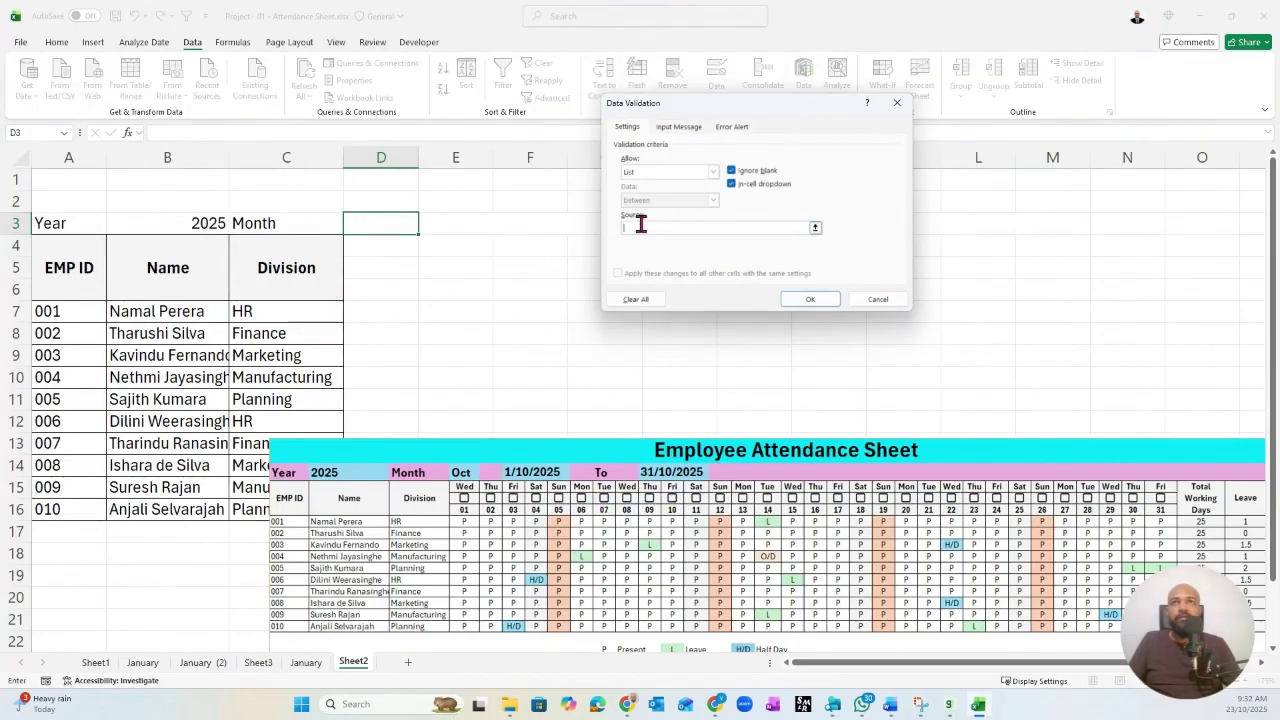
{"action": "left_click", "coordinate": [258, 663]}
{"action": "left_click_drag", "start_coordinate": [74, 222], "coordinate": [63, 503]}
{"action": "left_click", "coordinate": [789, 298]}
- Test the month dropdown in D3 with a mid-year month, and set the month to Feb
{"action": "left_click", "coordinate": [423, 231]}
{"action": "left_click", "coordinate": [390, 302]}
{"action": "left_click", "coordinate": [424, 229]}
{"action": "left_click", "coordinate": [380, 253]}
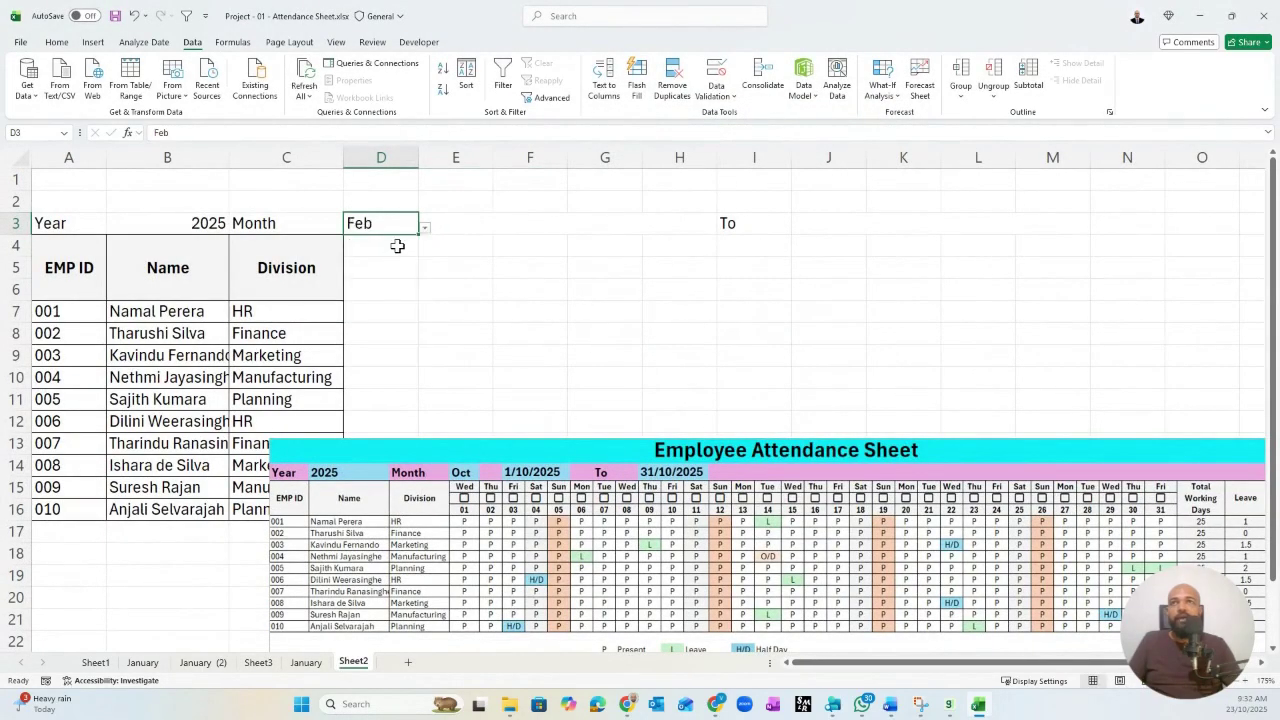
- Enter the start date formula =DATEVALUE(01&D3&B3) in merged cell E3
{"action": "left_click", "coordinate": [472, 222]}
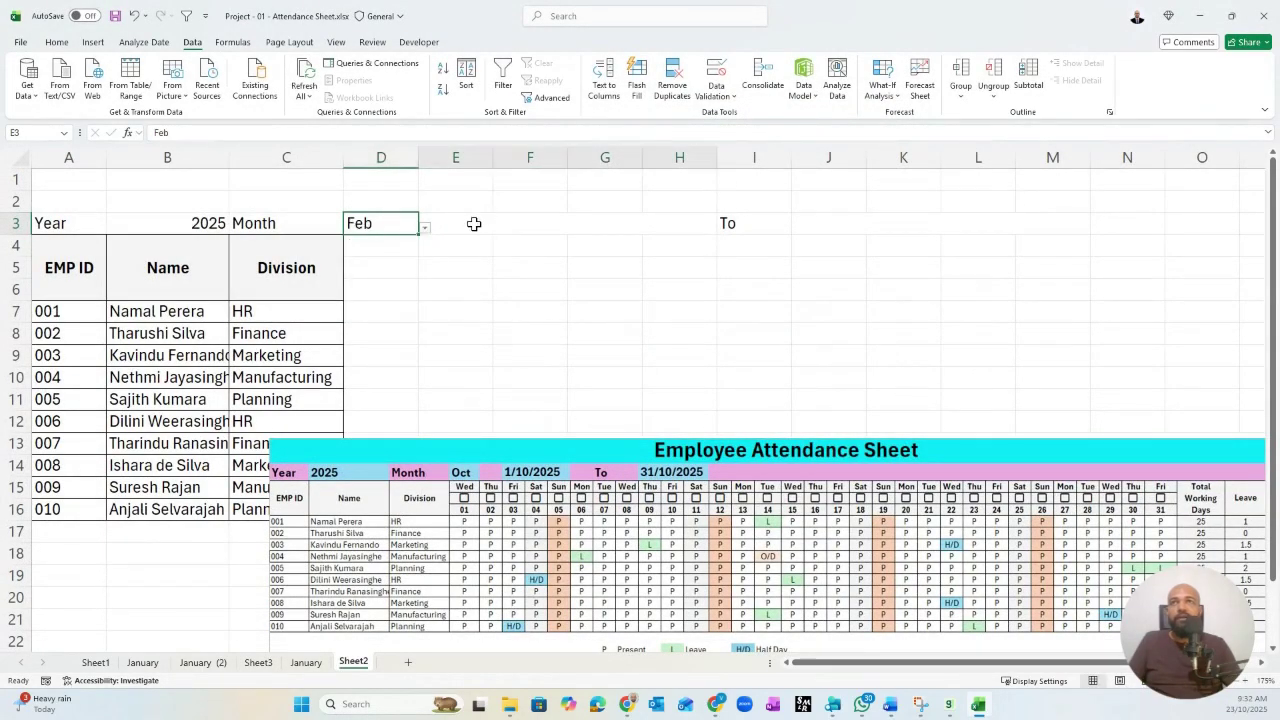
{"action": "left_click", "coordinate": [824, 226]}
{"action": "left_click", "coordinate": [589, 227]}
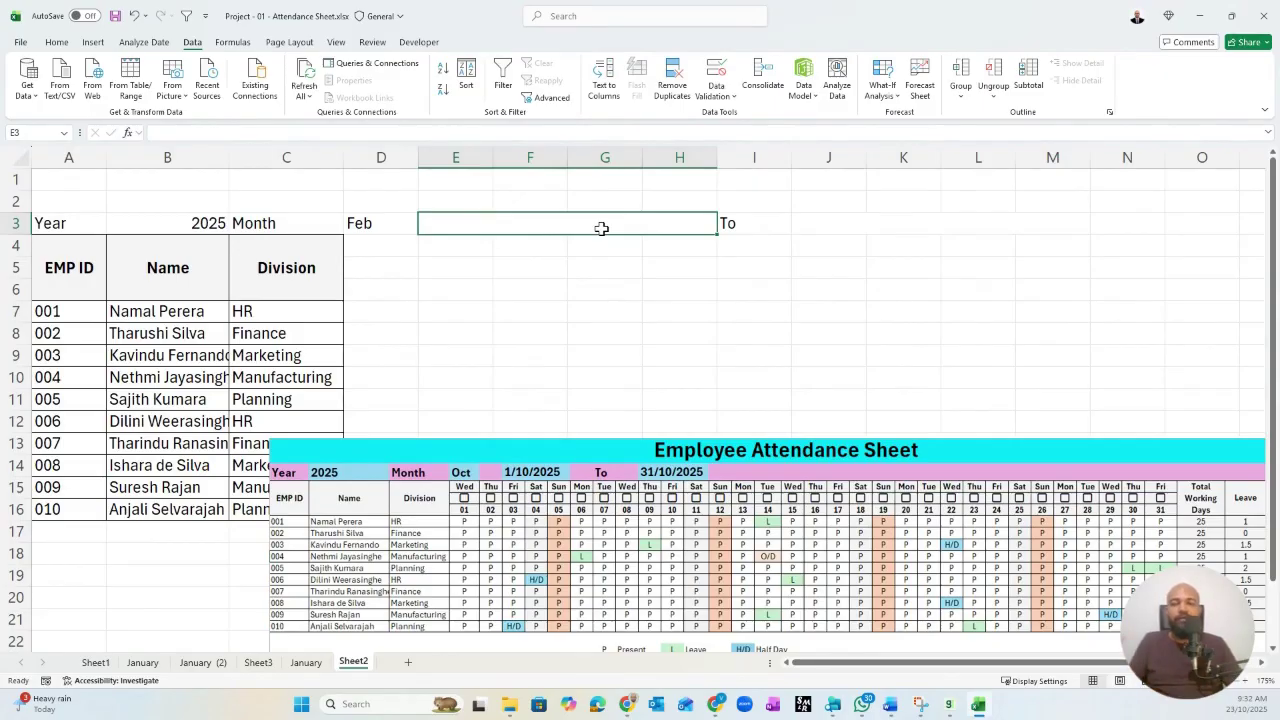
{"action": "type", "text": "=date"}
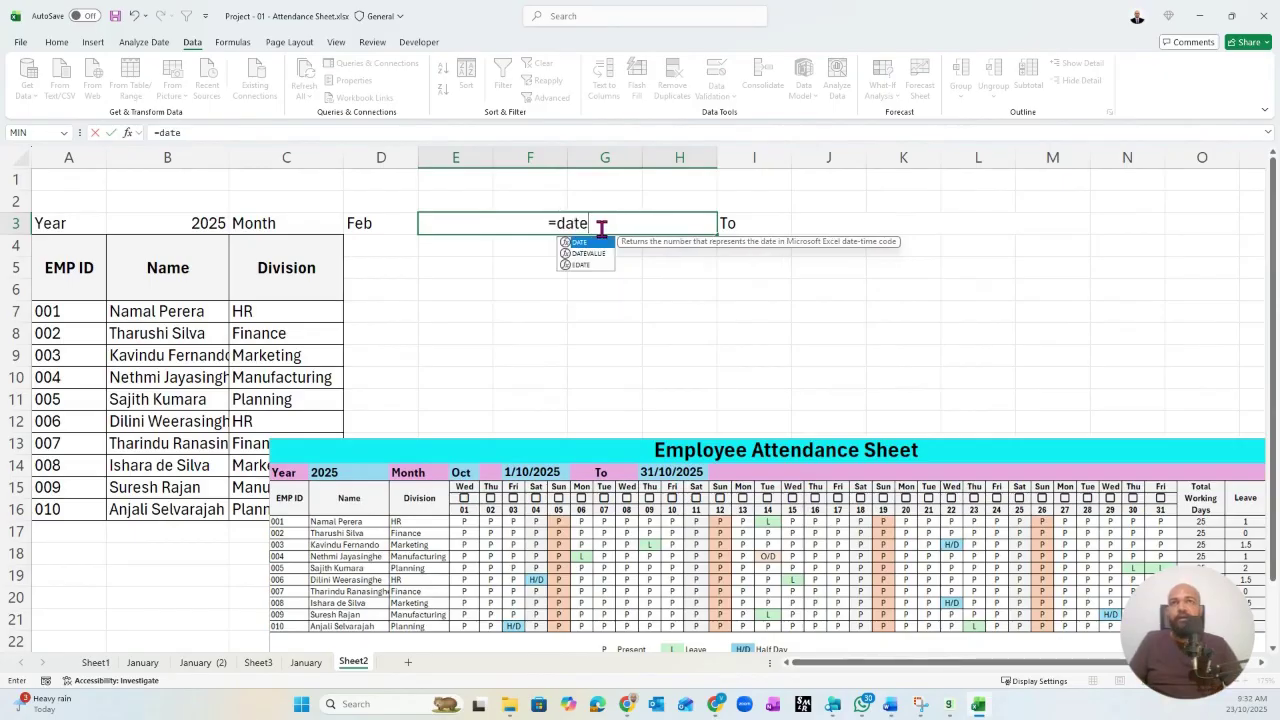
{"action": "key", "text": "Down"}
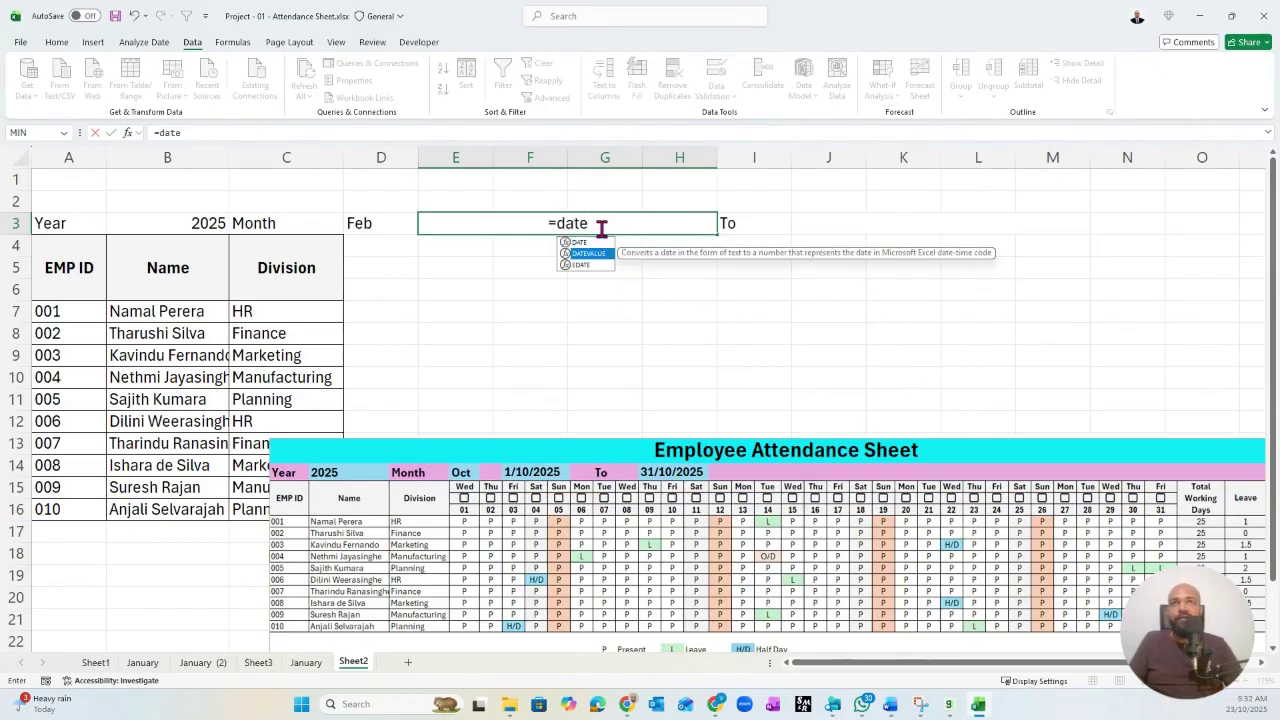
{"action": "key", "text": "Tab"}
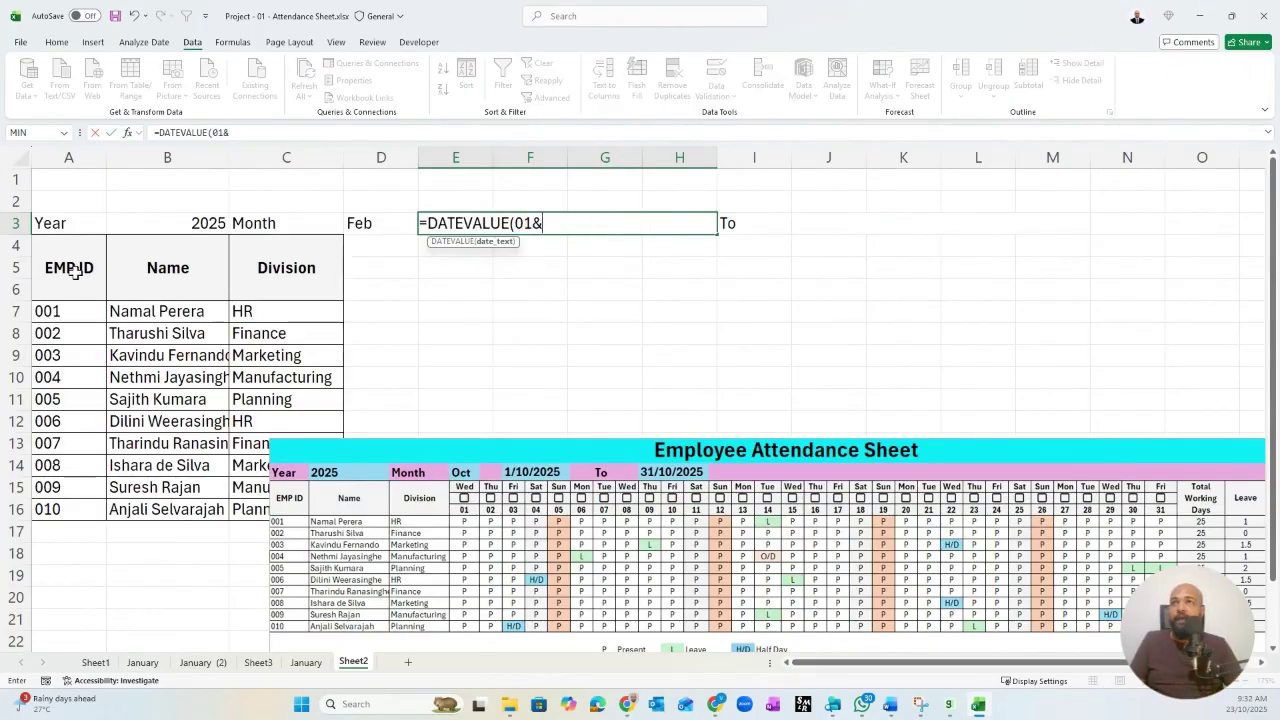
{"action": "left_click", "coordinate": [365, 224]}
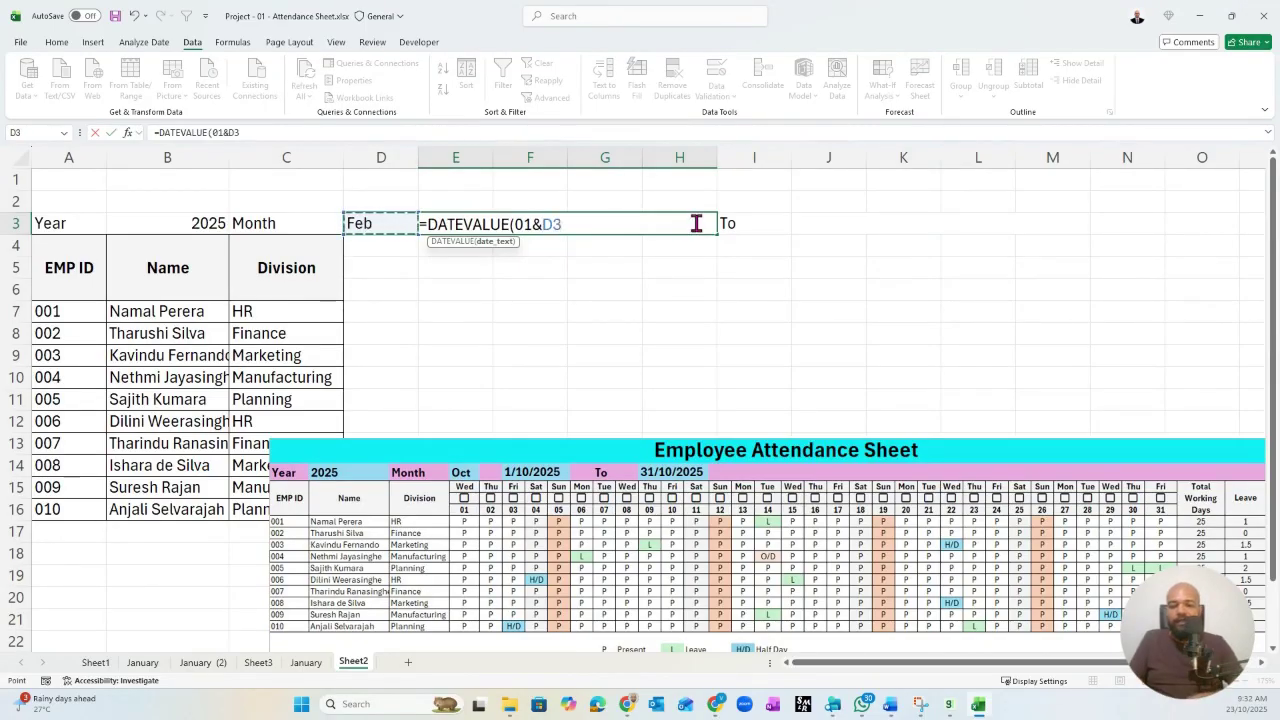
{"action": "type", "text": "&"}
{"action": "left_click", "coordinate": [152, 225]}
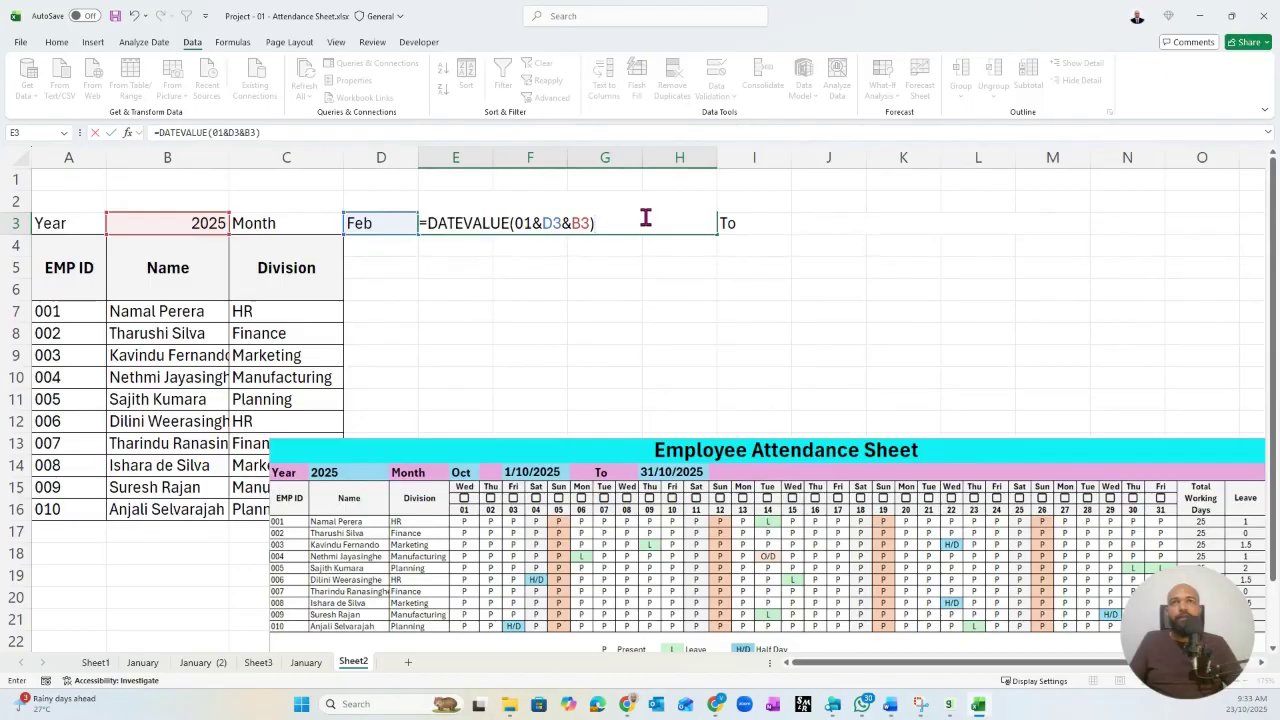
{"action": "key", "text": "Return"}
- Format the start date in E3 as Short Date
{"action": "left_click", "coordinate": [610, 223]}
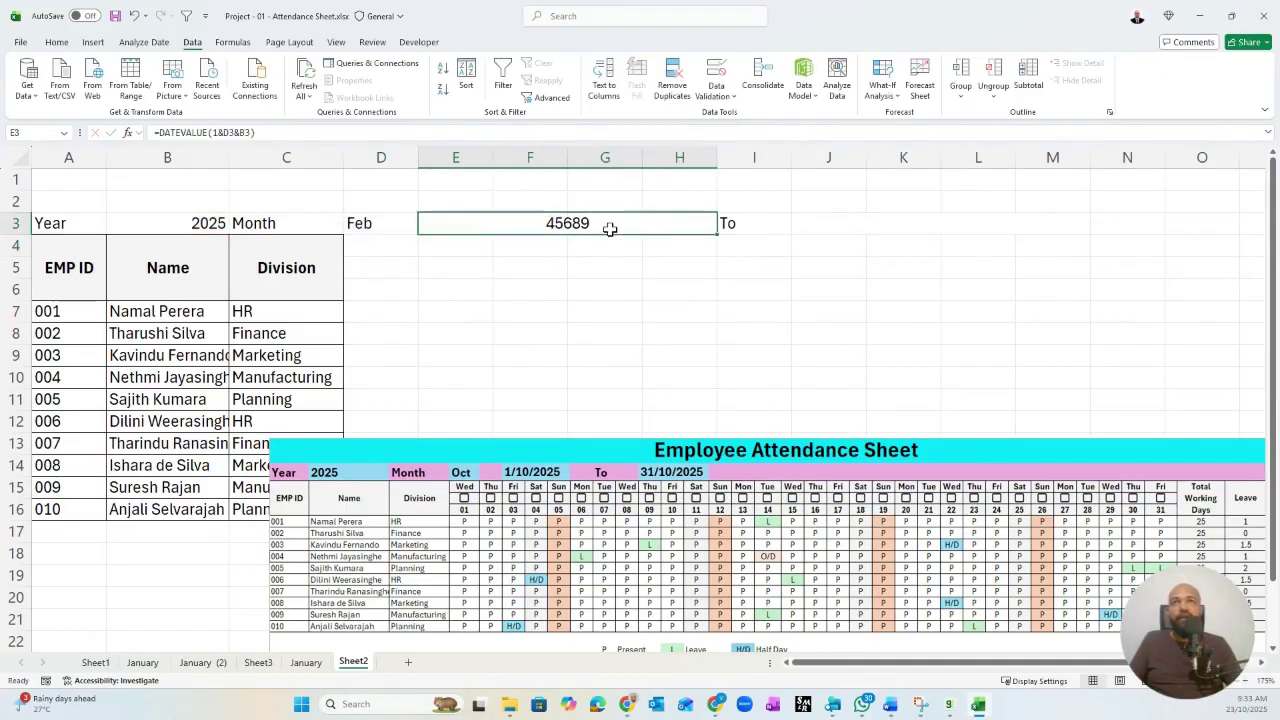
{"action": "left_click", "coordinate": [60, 44]}
{"action": "left_click", "coordinate": [578, 68]}
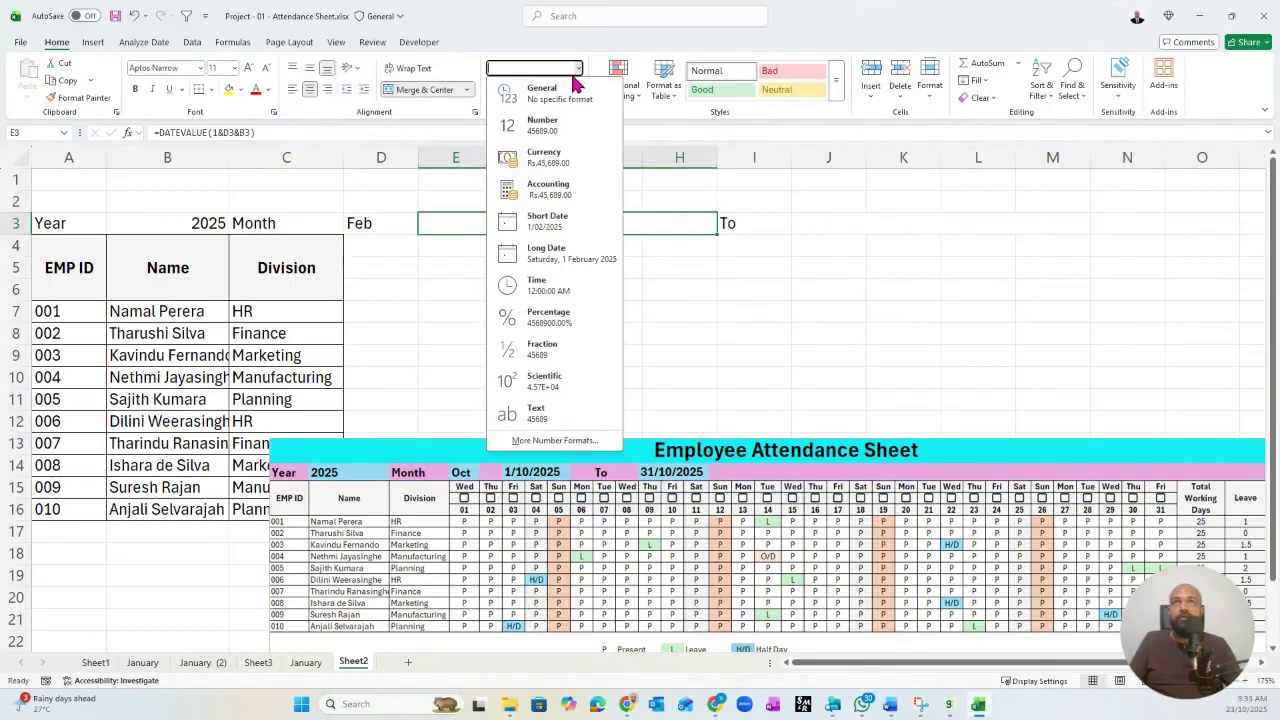
{"action": "left_click", "coordinate": [555, 222]}
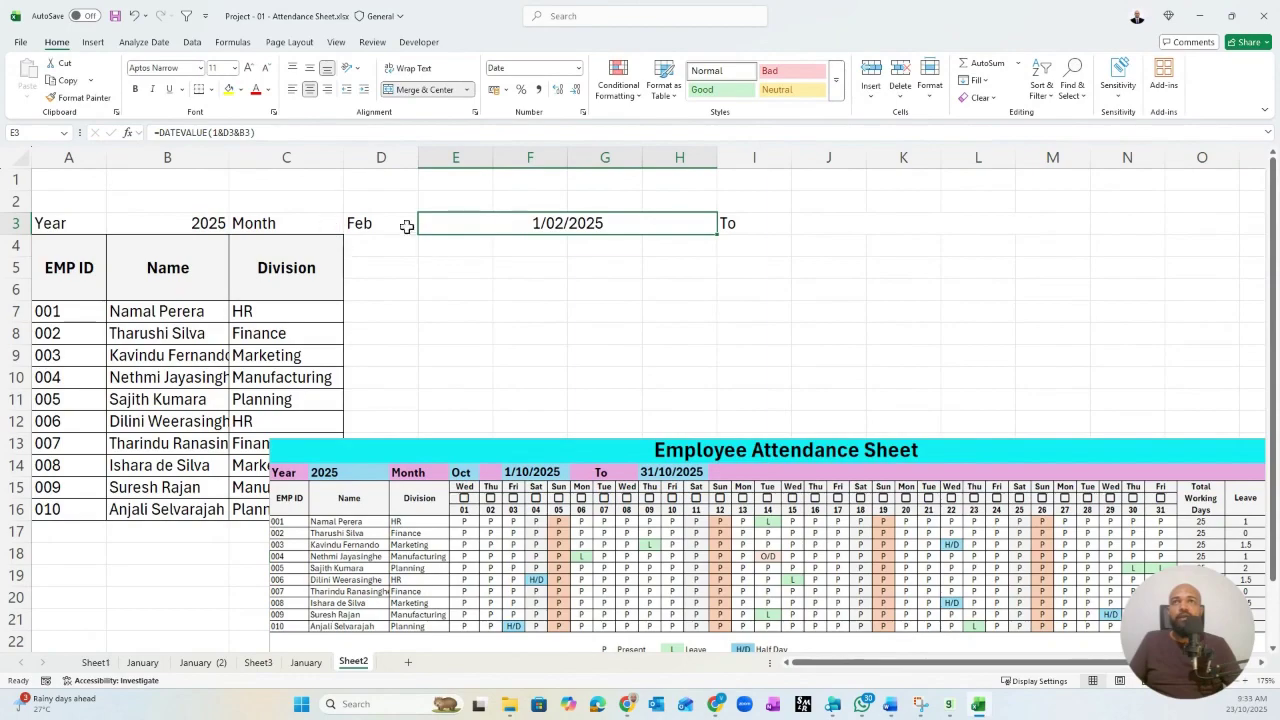
- Test the start date by choosing Apr and Mar in D3, and set the month to Jan
{"action": "left_click", "coordinate": [348, 232]}
{"action": "left_click", "coordinate": [424, 228]}
{"action": "left_click", "coordinate": [375, 273]}
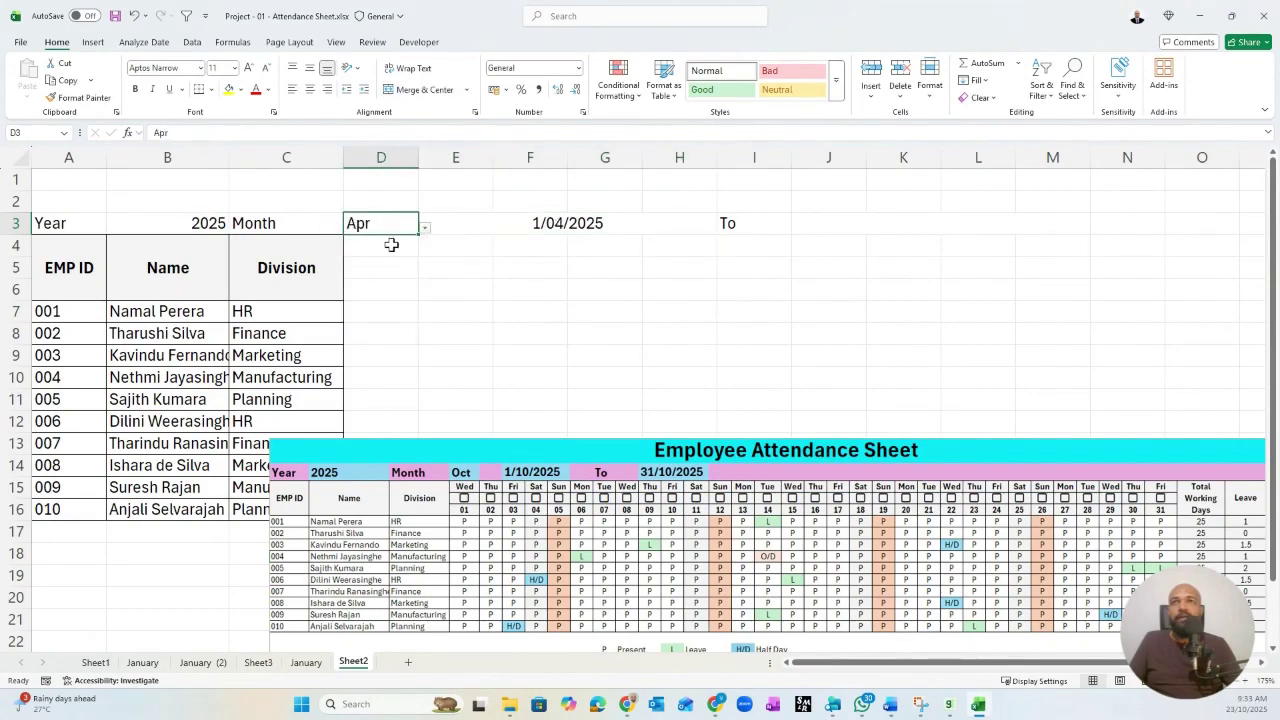
{"action": "left_click", "coordinate": [424, 230]}
{"action": "left_click", "coordinate": [388, 262]}
{"action": "left_click", "coordinate": [424, 230]}
{"action": "left_click", "coordinate": [365, 243]}
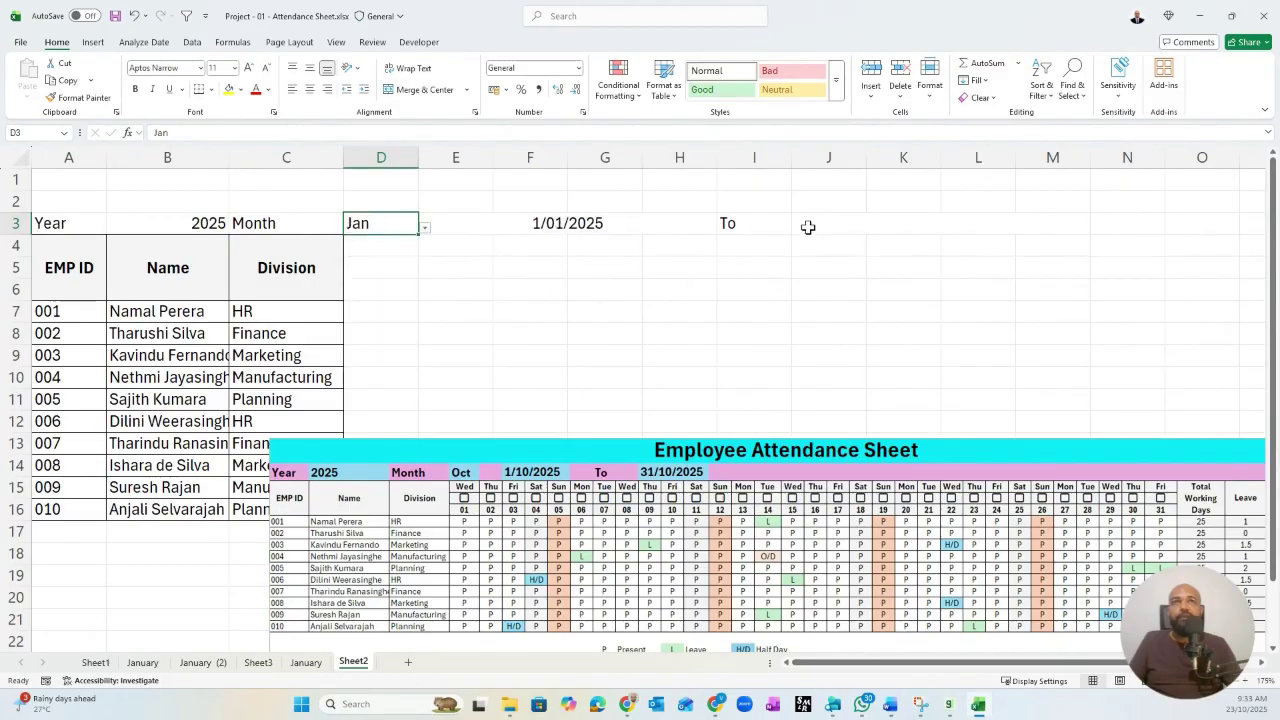
- Enter the end date formula =EOMONTH(E3,0) in merged cell J3
{"action": "left_click", "coordinate": [838, 232]}
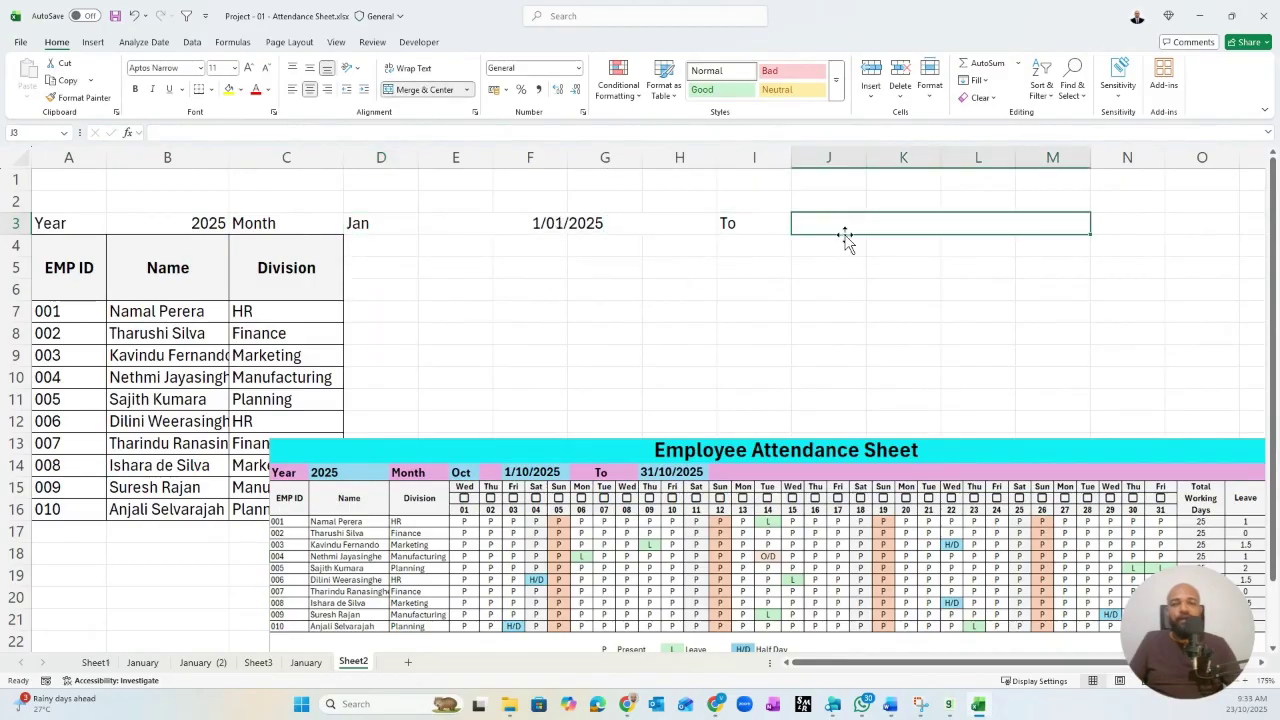
{"action": "type", "text": "="}
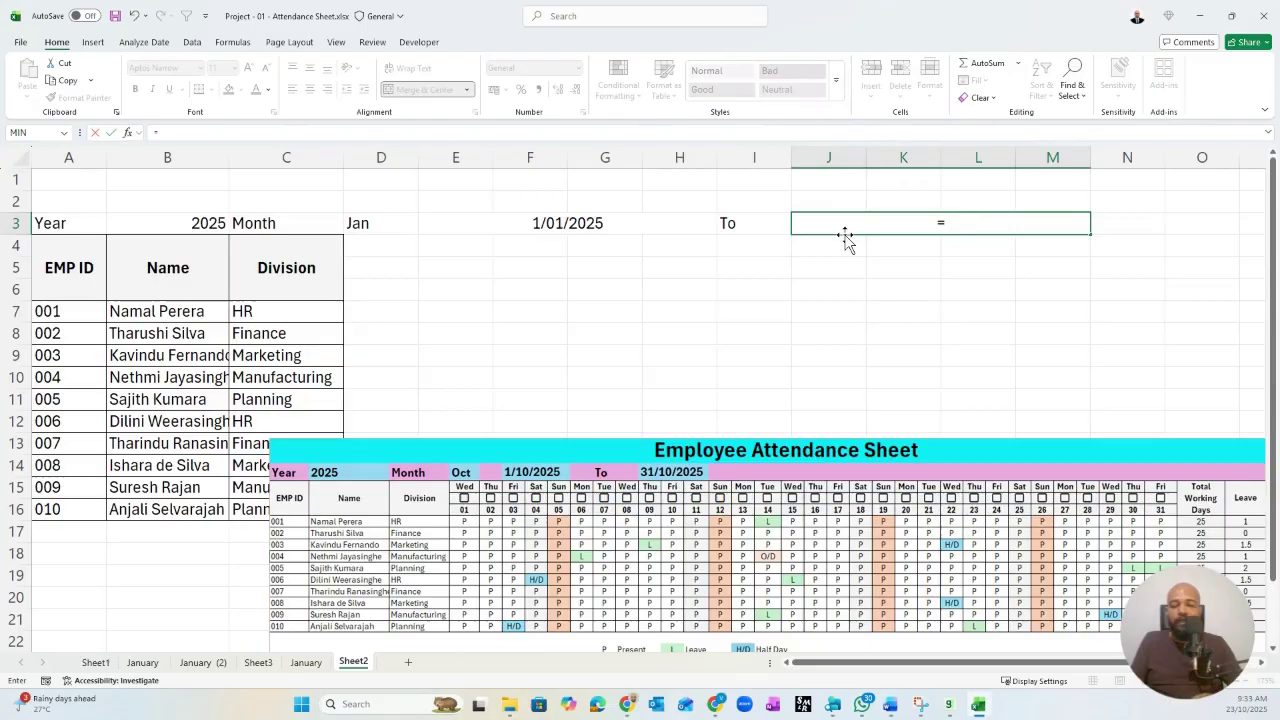
{"action": "type", "text": "eom"}
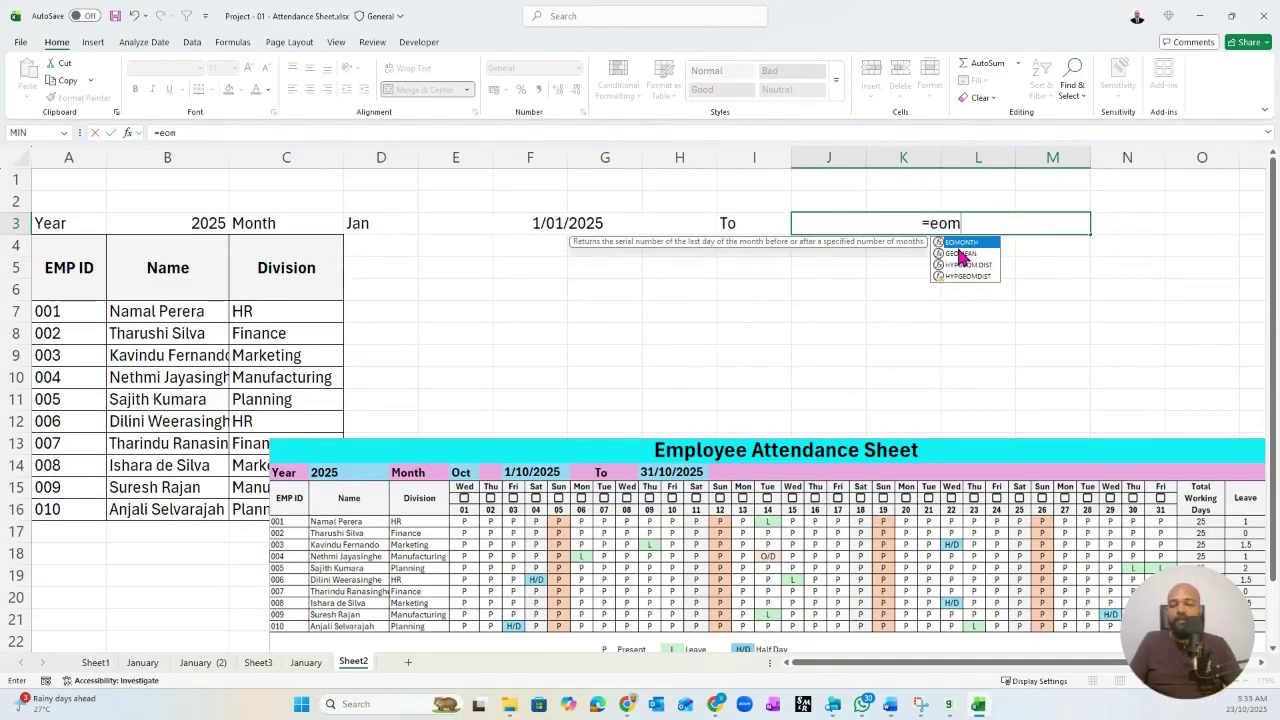
{"action": "key", "text": "Tab"}
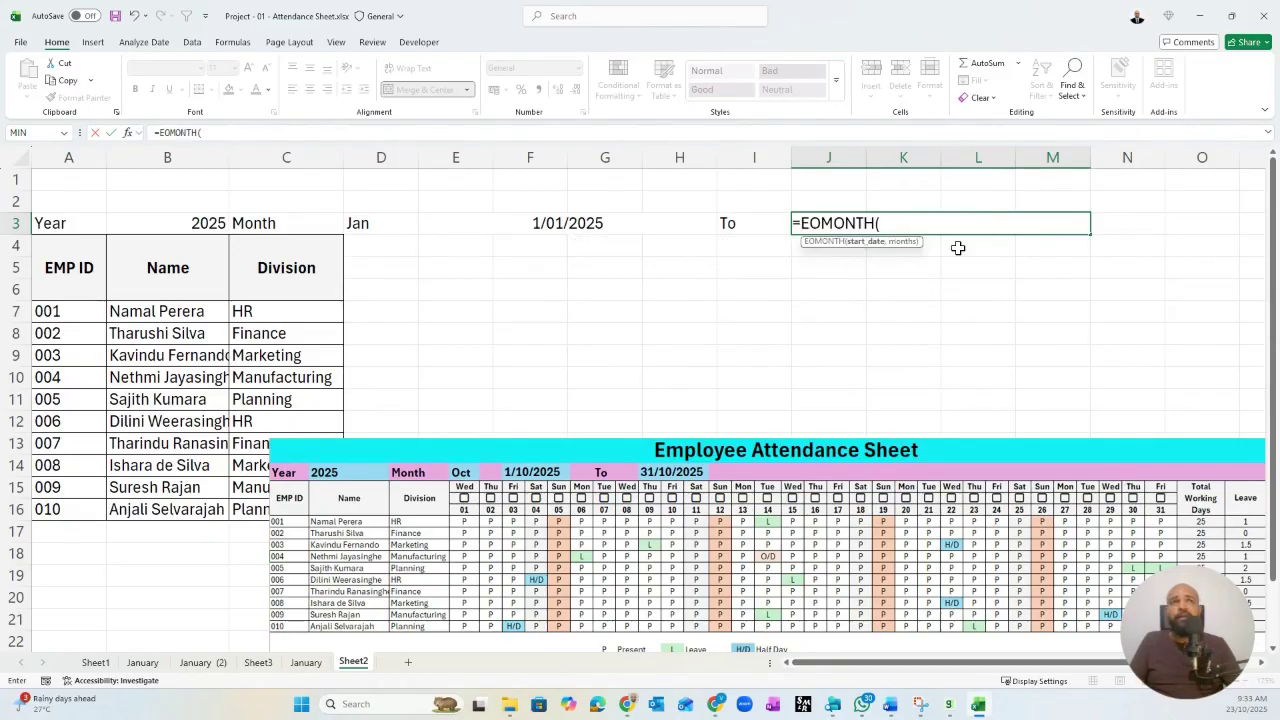
{"action": "left_click", "coordinate": [575, 224]}
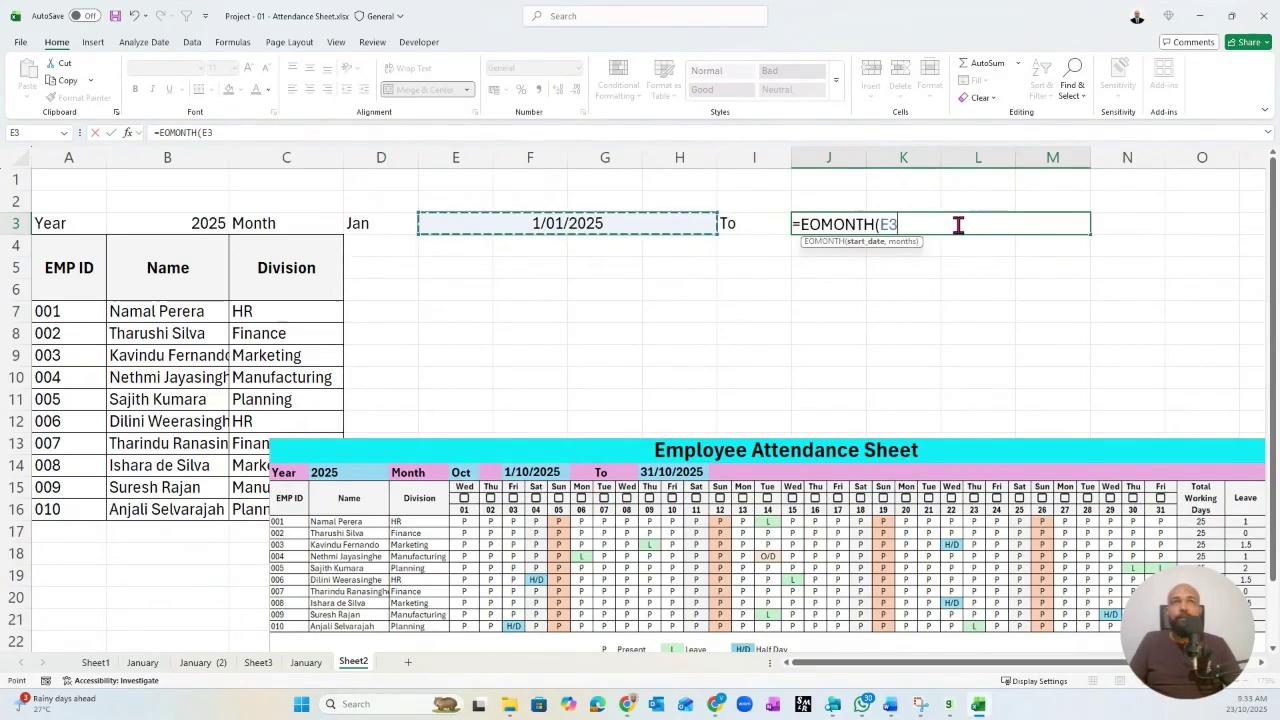
{"action": "type", "text": ",0)"}
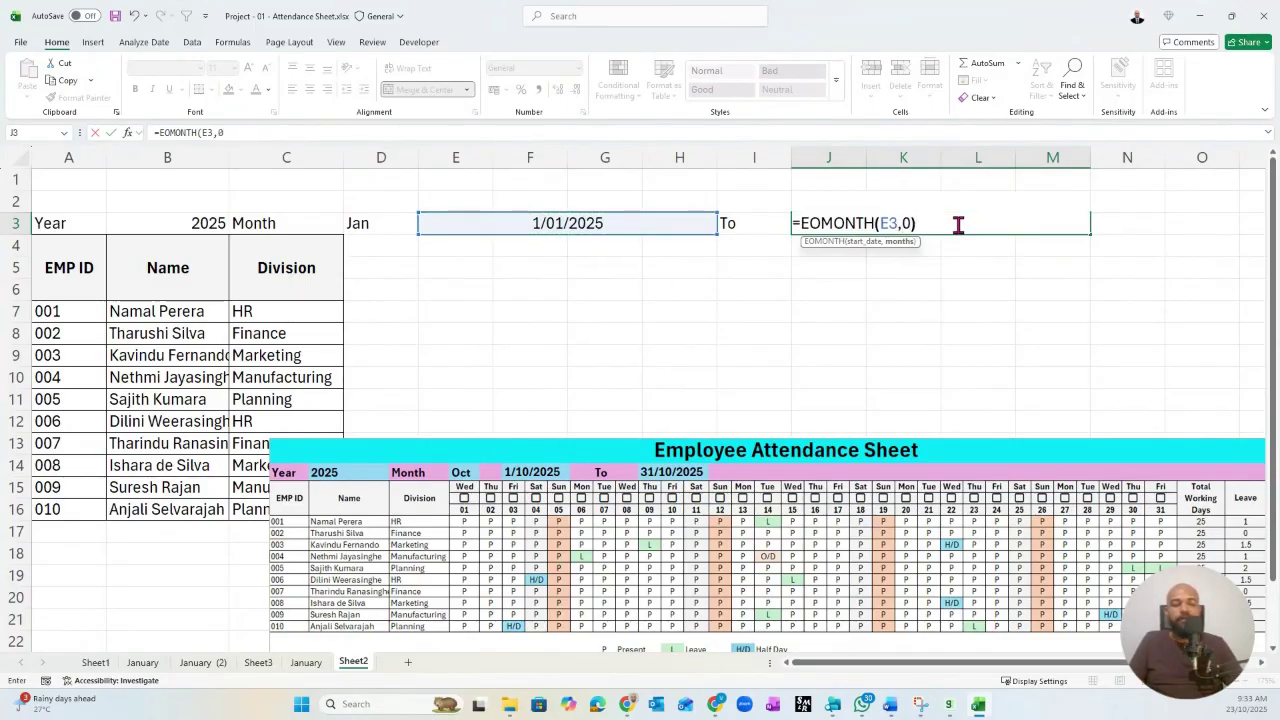
{"action": "key", "text": "Return"}
- Format the end date in J3 as Short Date
{"action": "left_click", "coordinate": [932, 227]}
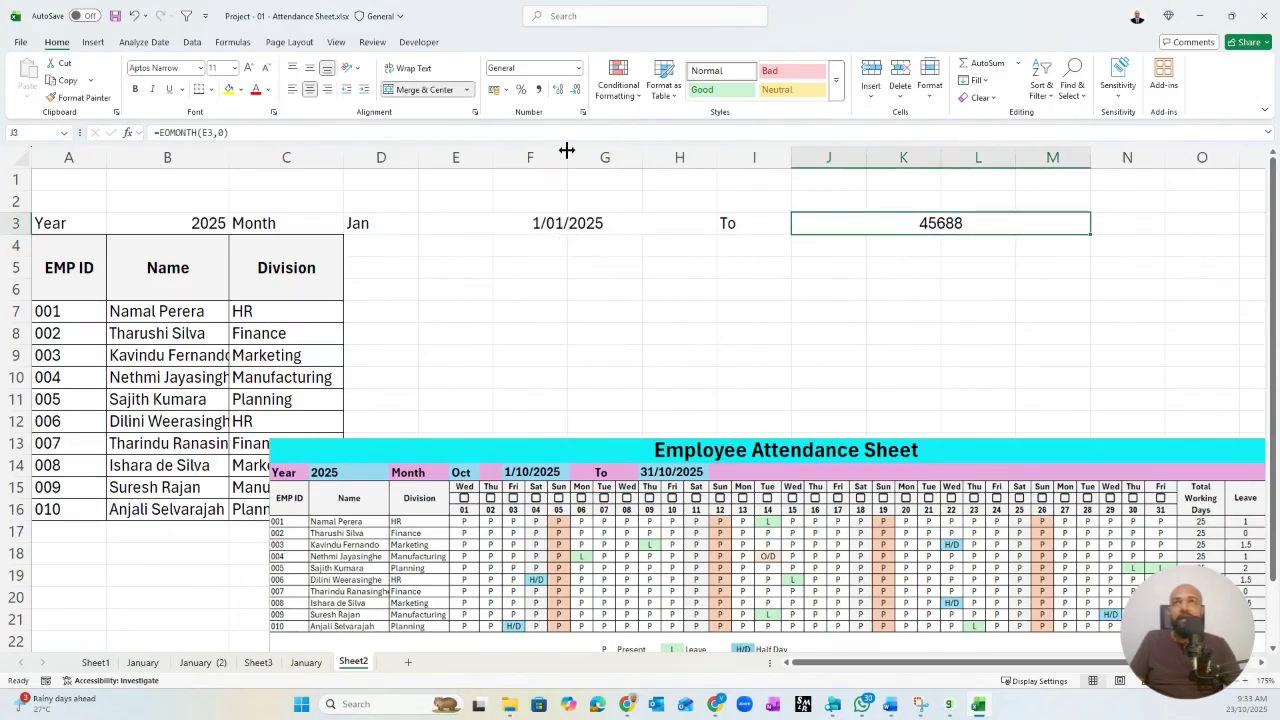
{"action": "left_click", "coordinate": [578, 69]}
{"action": "left_click", "coordinate": [546, 221]}
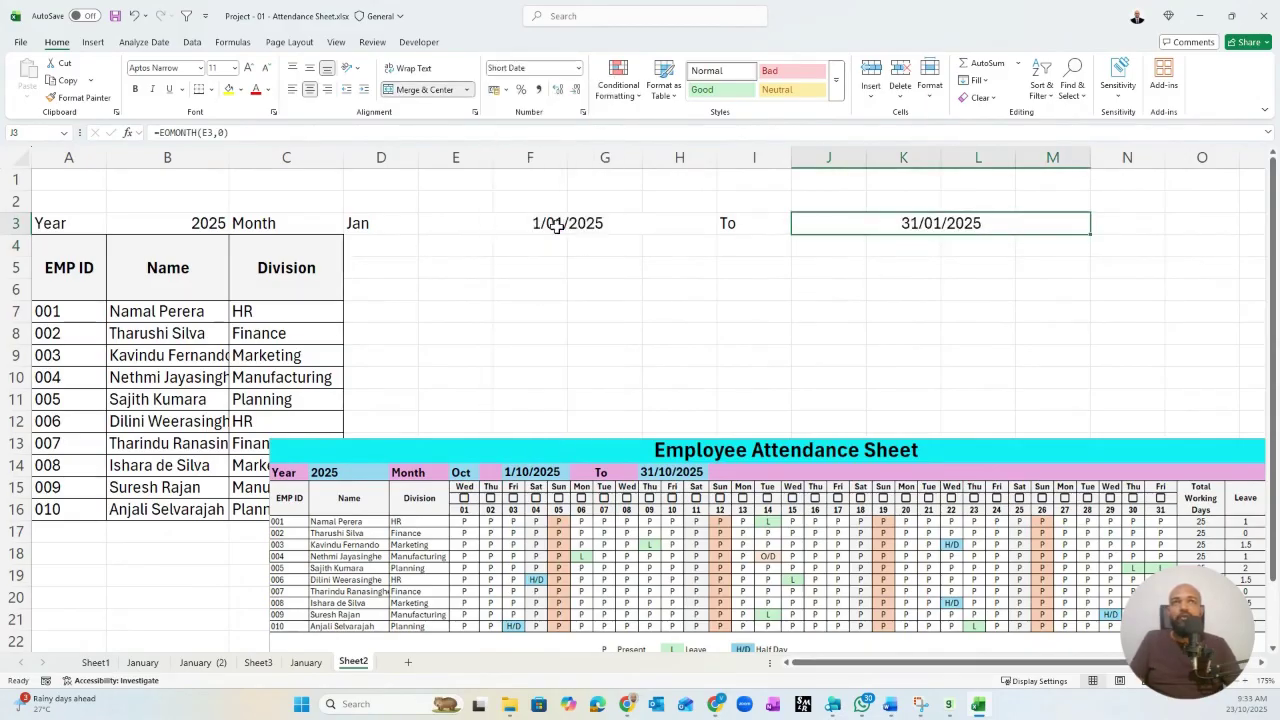
- Test both ends of the date range by choosing Mar and Jun as the month in D3
{"action": "left_click", "coordinate": [386, 223]}
{"action": "left_click", "coordinate": [425, 228]}
{"action": "left_click", "coordinate": [368, 261]}
{"action": "left_click", "coordinate": [425, 228]}
{"action": "left_click", "coordinate": [362, 294]}
{"action": "left_click", "coordinate": [425, 228]}
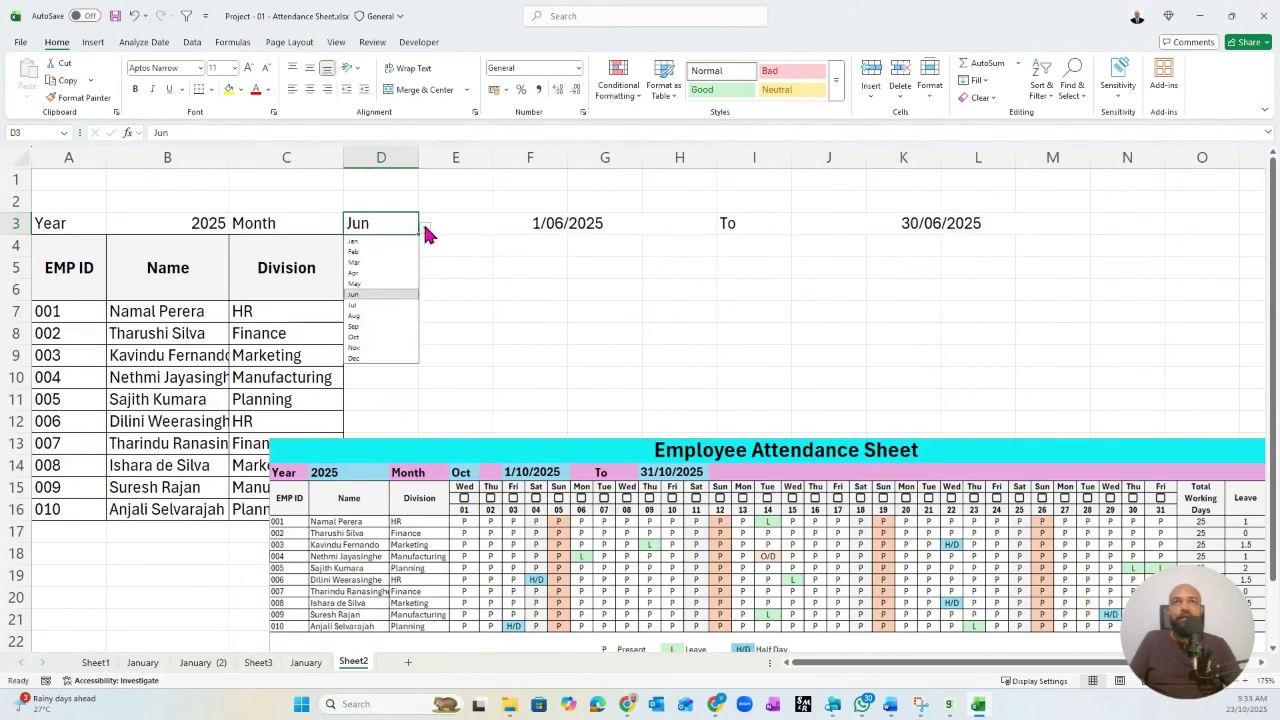
{"action": "left_click", "coordinate": [877, 229]}
{"action": "left_click", "coordinate": [574, 225]}
{"action": "left_click", "coordinate": [362, 226]}
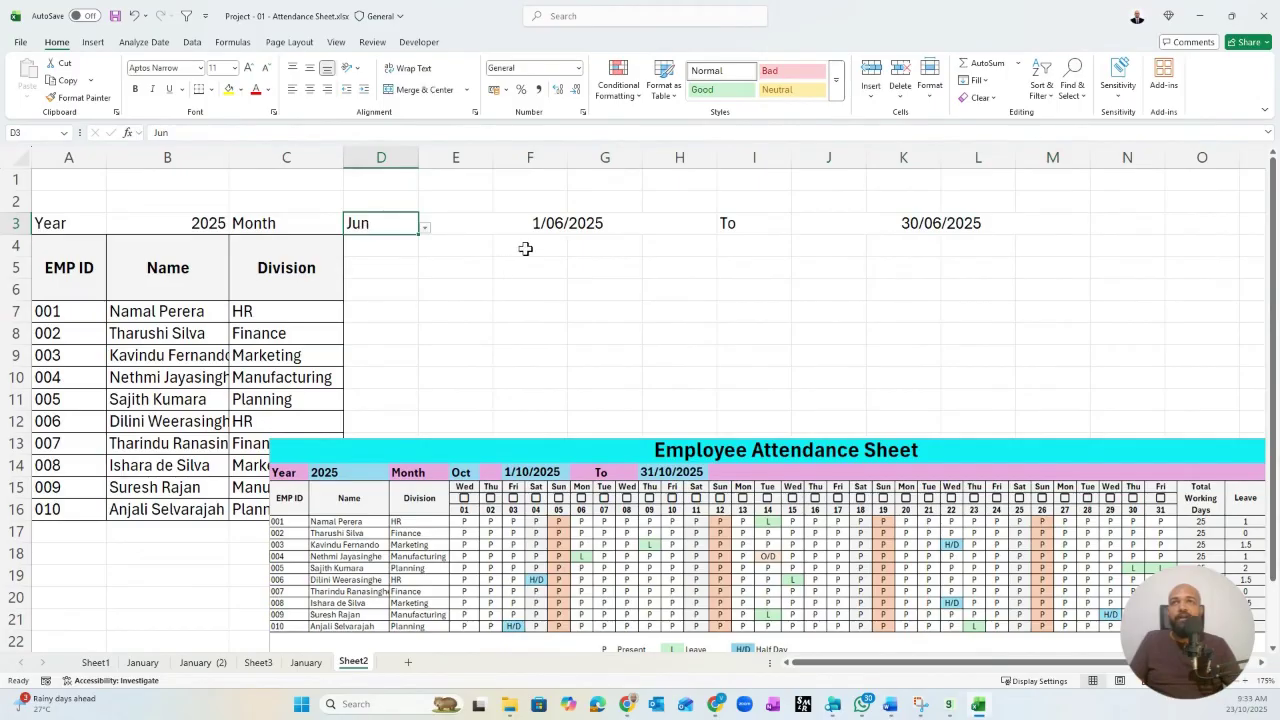
- Link D6 to the start date with the absolute reference =$E$3
{"action": "scroll", "coordinate": [505, 506], "scroll_direction": "down", "scroll_amount": 1}
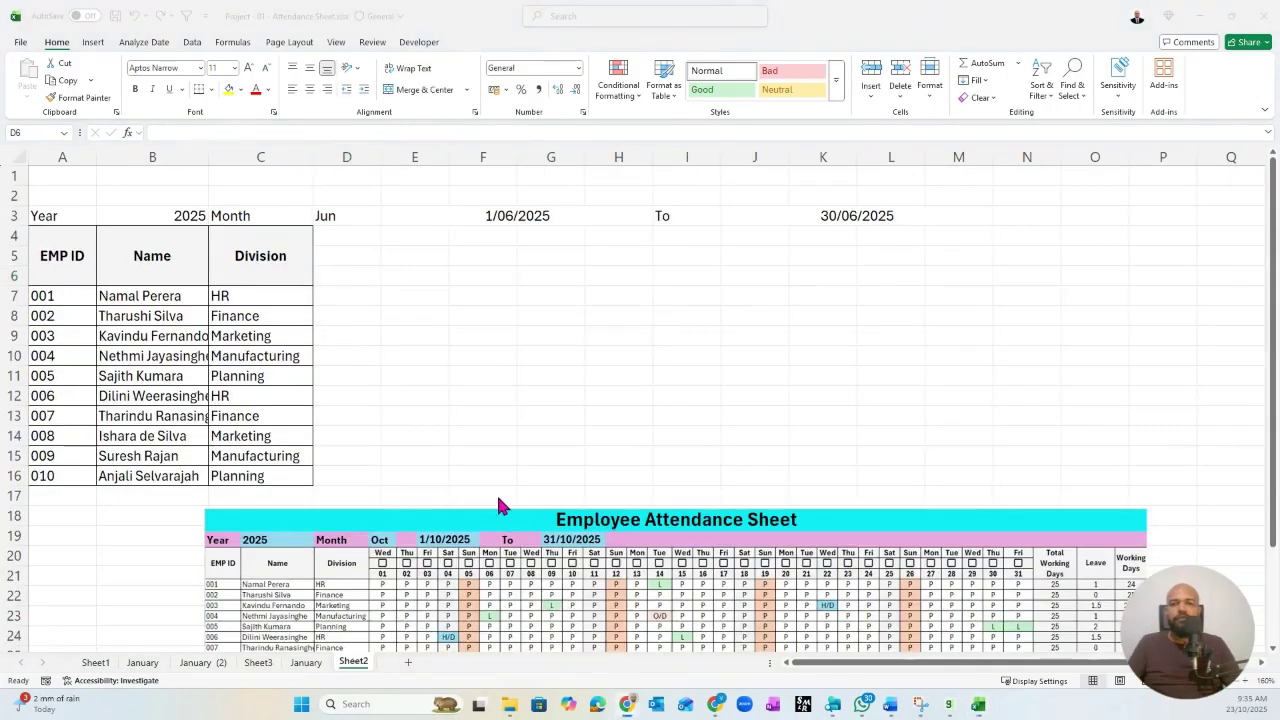
{"action": "left_click", "coordinate": [345, 275]}
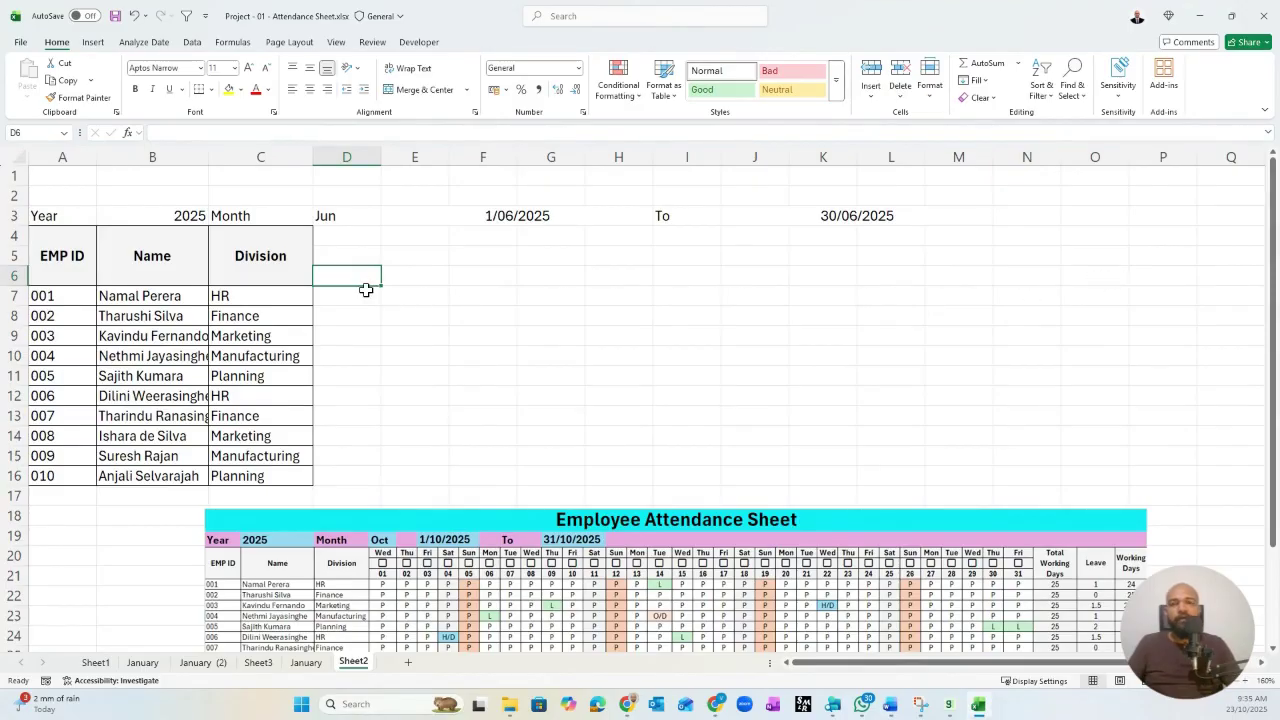
{"action": "type", "text": "="}
{"action": "left_click", "coordinate": [493, 213]}
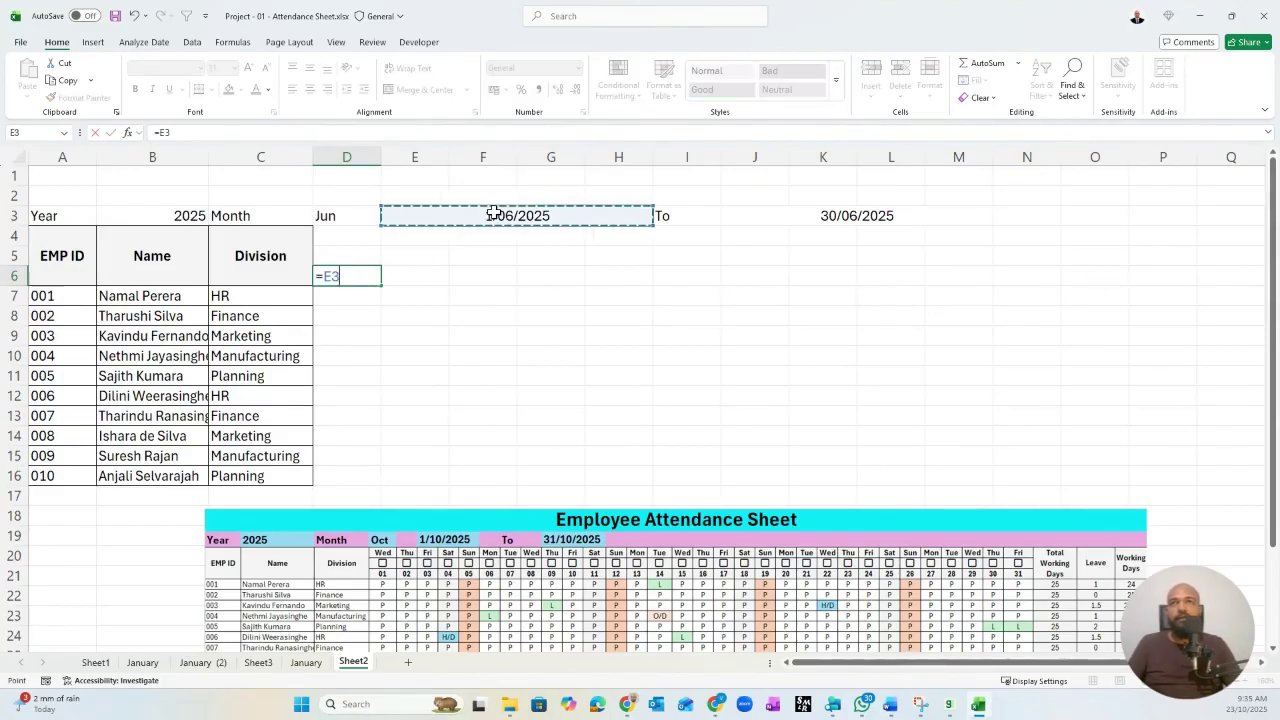
{"action": "key", "text": "F4"}
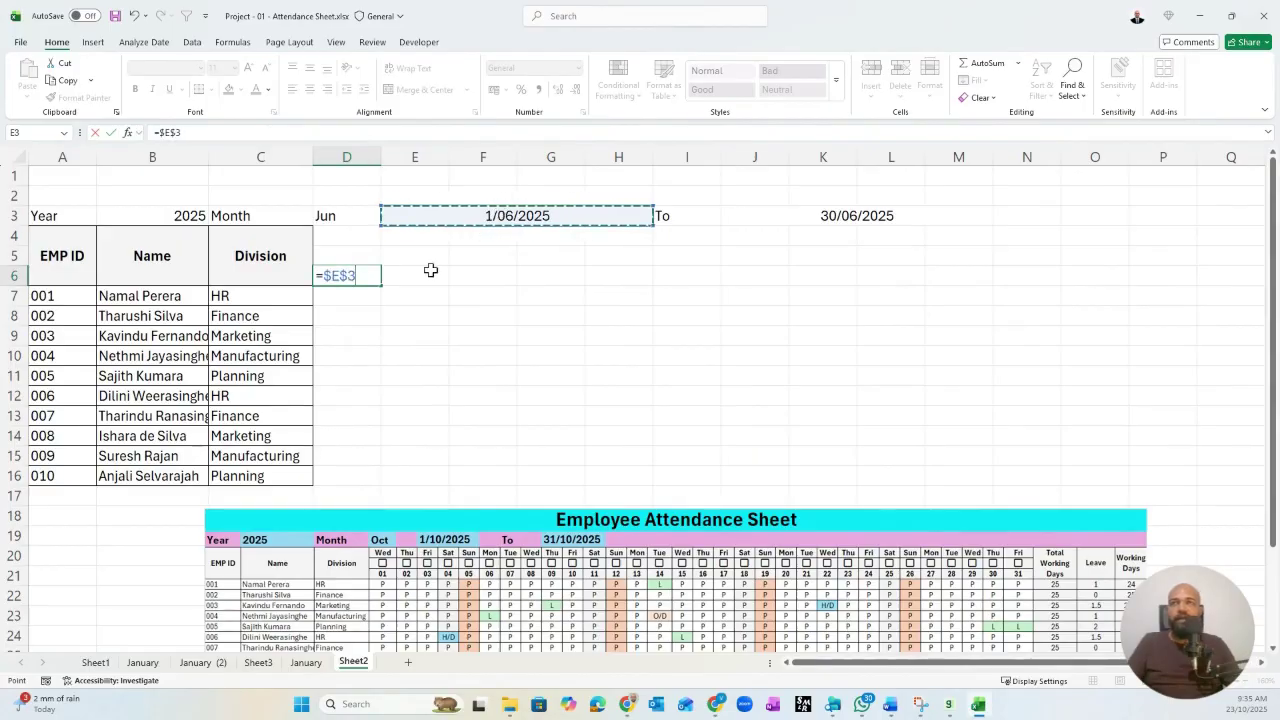
{"action": "key", "text": "Return"}
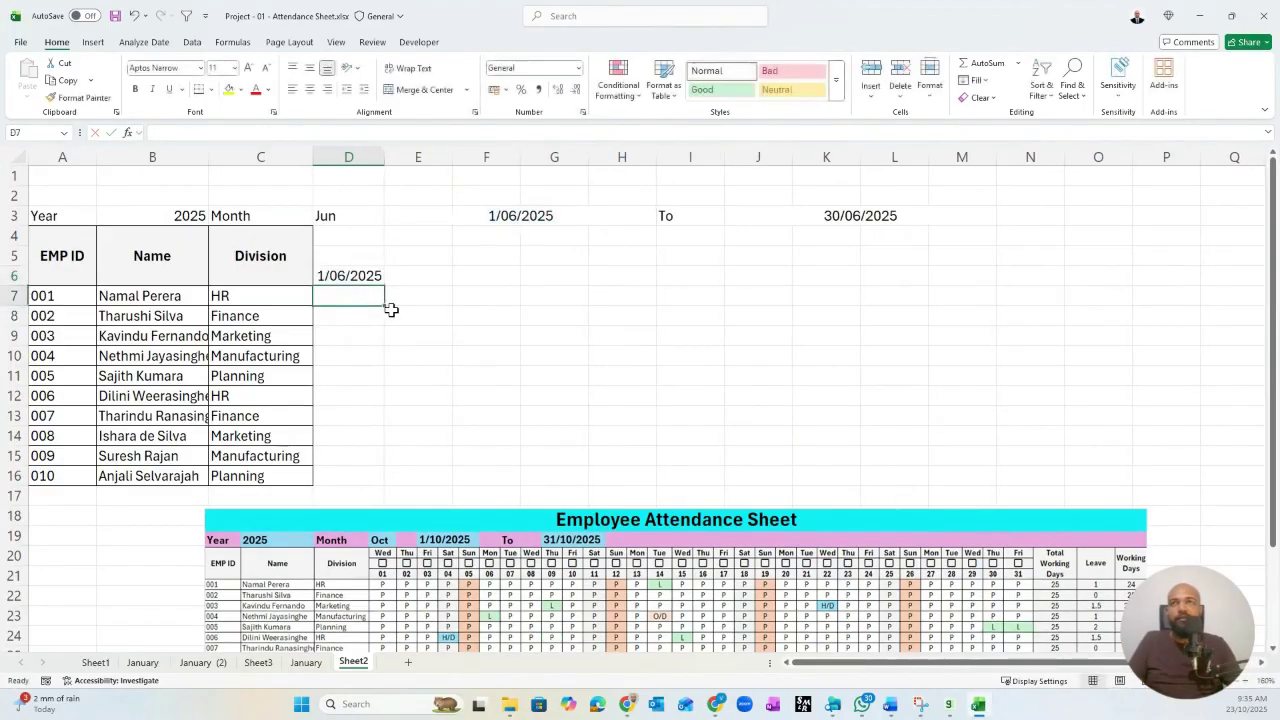
- Set the month in D3 to Mar to test the linked date in D6
{"action": "left_click", "coordinate": [344, 282]}
{"action": "left_click", "coordinate": [345, 216]}
{"action": "left_click", "coordinate": [390, 219]}
{"action": "left_click", "coordinate": [349, 254]}
- Enter the next-day formula =IF(D6<$J$3,D6+1,"") in E6, with an absolute reference to the end date
{"action": "left_click", "coordinate": [414, 278]}
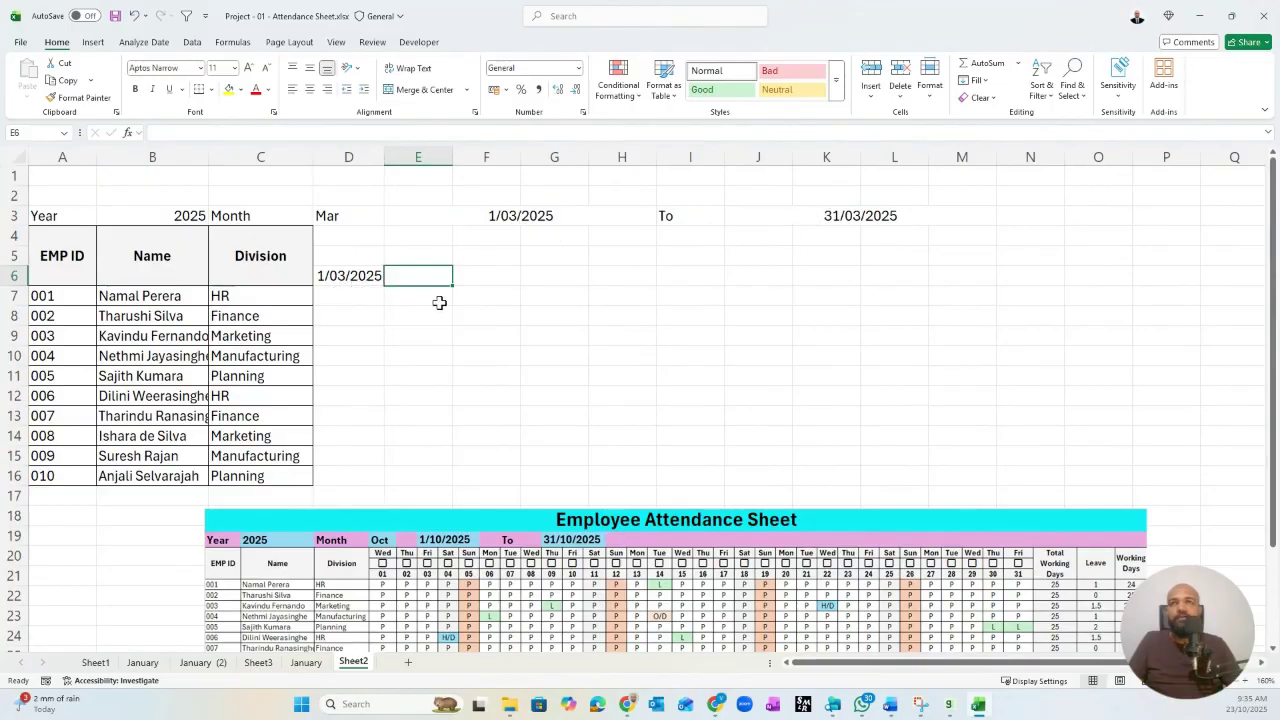
{"action": "type", "text": "="}
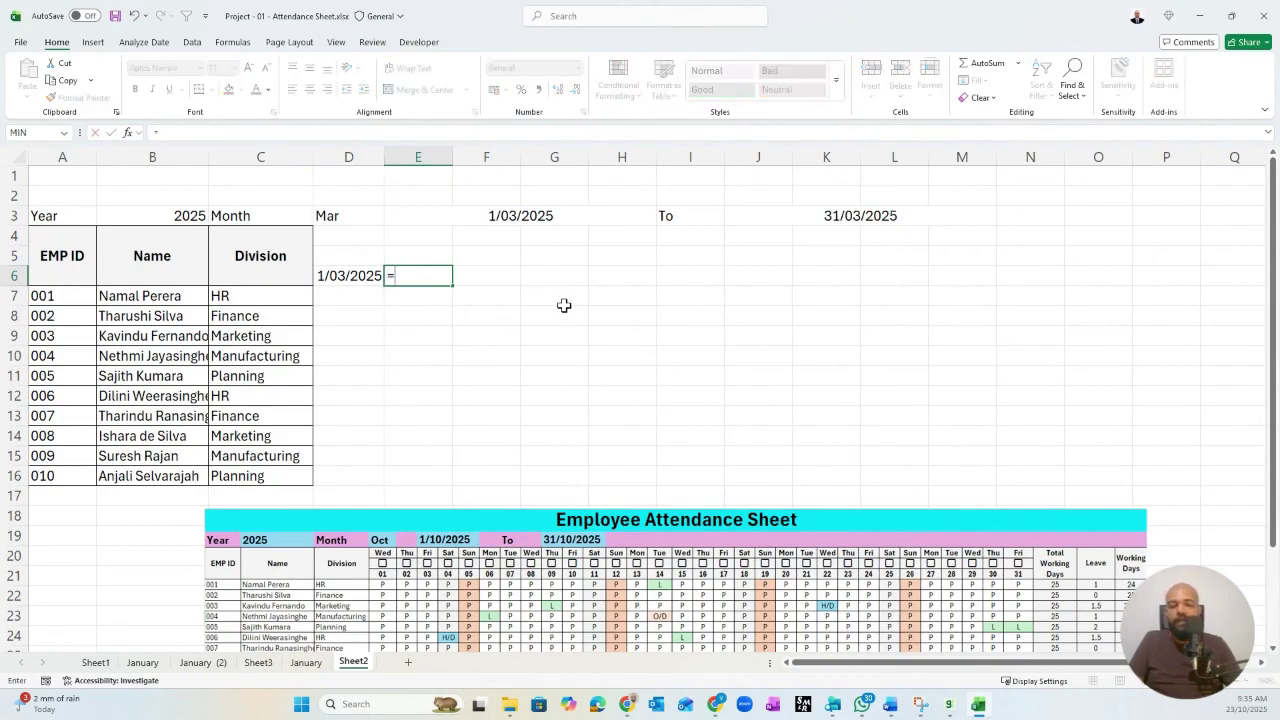
{"action": "type", "text": "IF("}
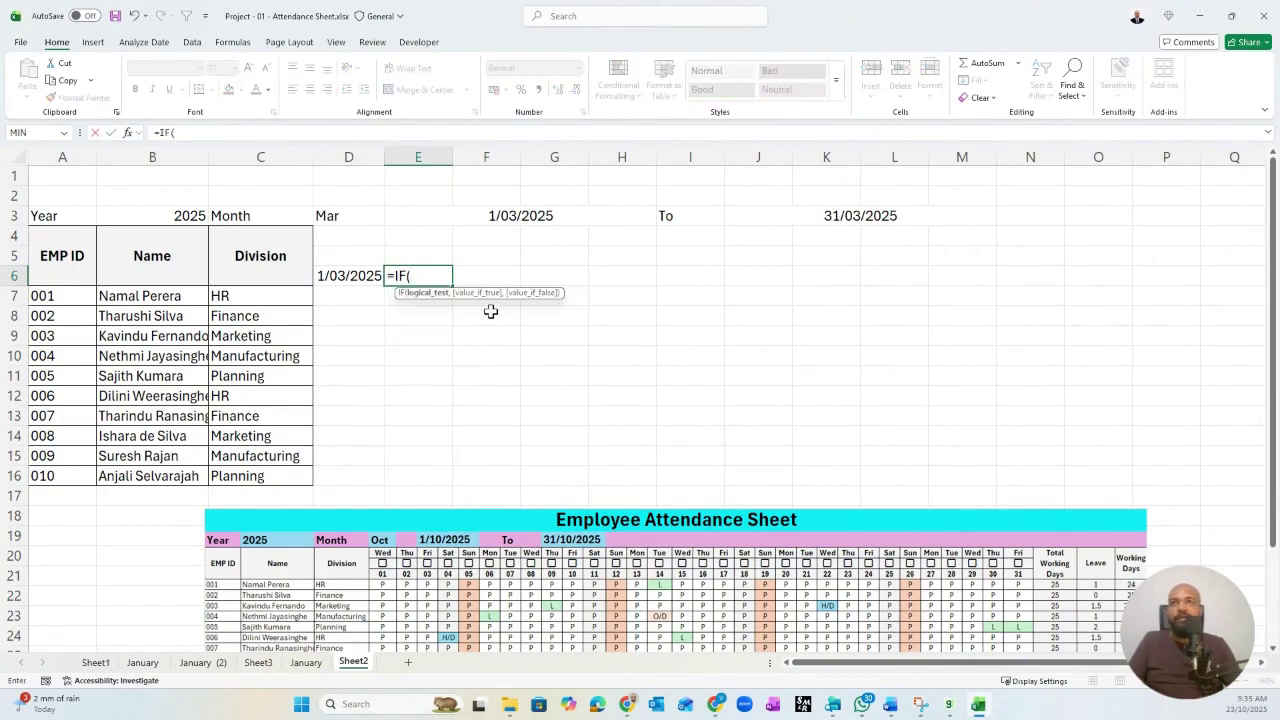
{"action": "left_click", "coordinate": [347, 275]}
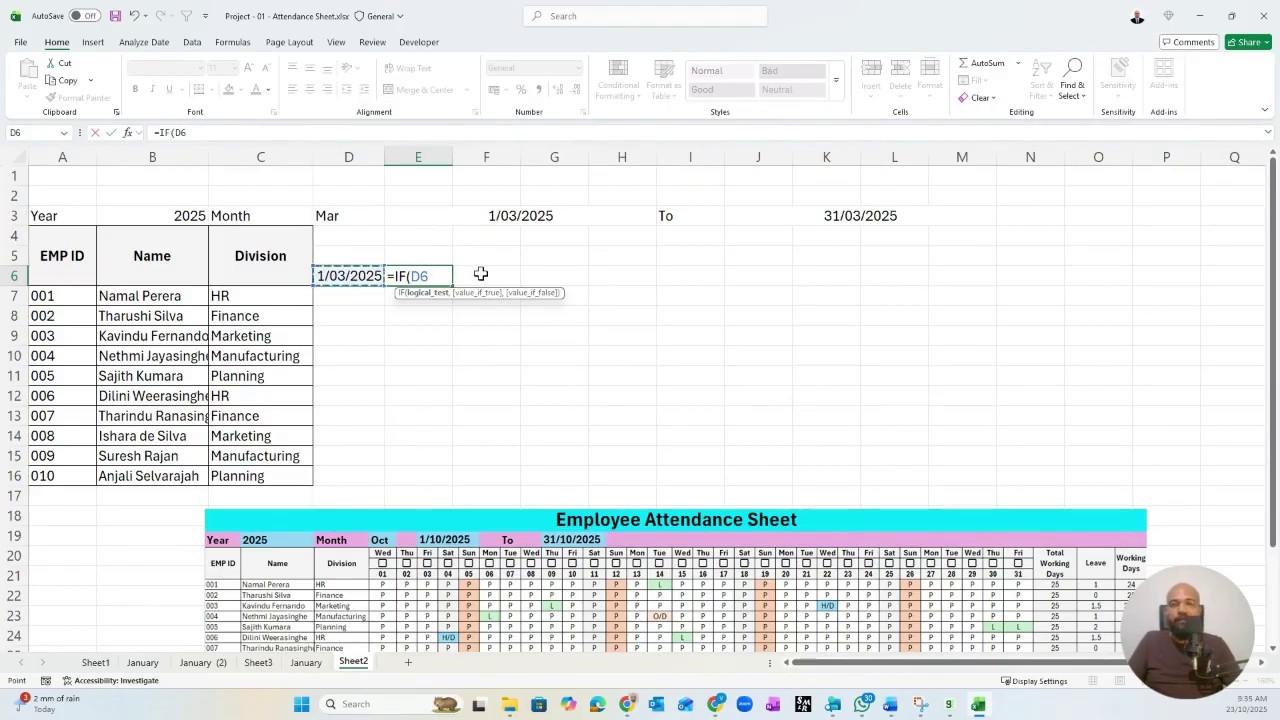
{"action": "type", "text": "<"}
{"action": "left_click", "coordinate": [876, 217]}
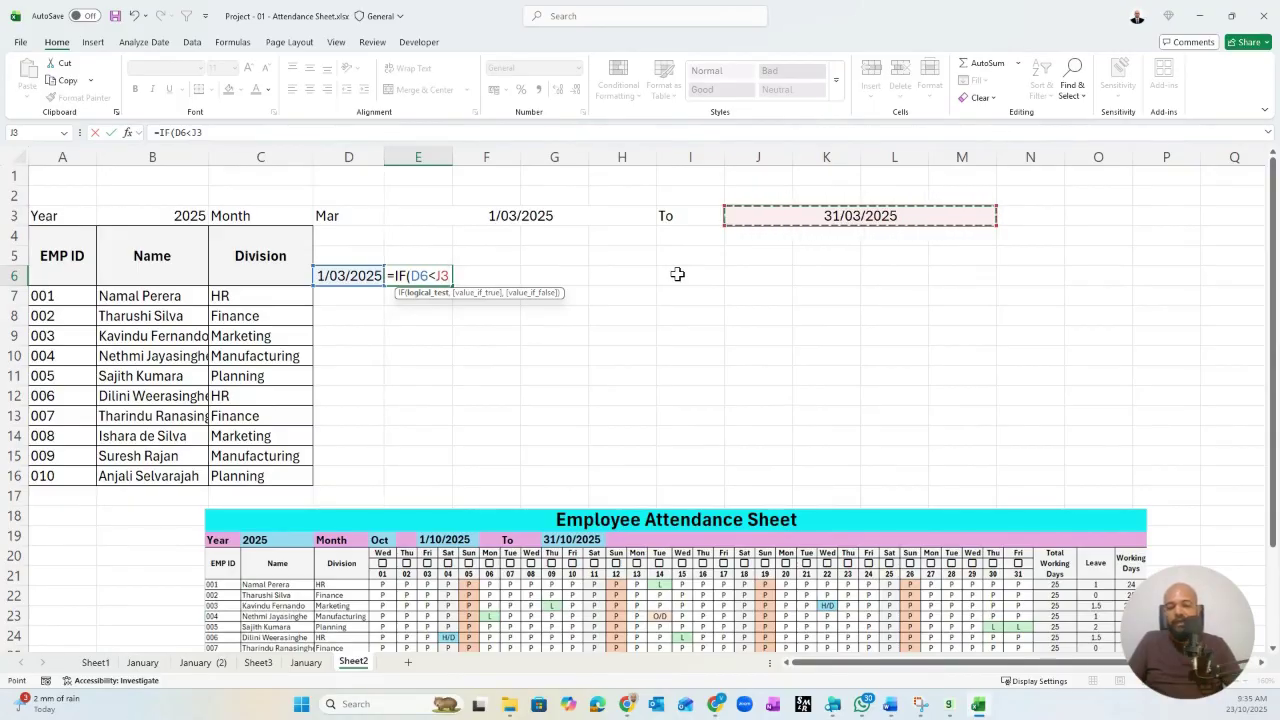
{"action": "type", "text": ","}
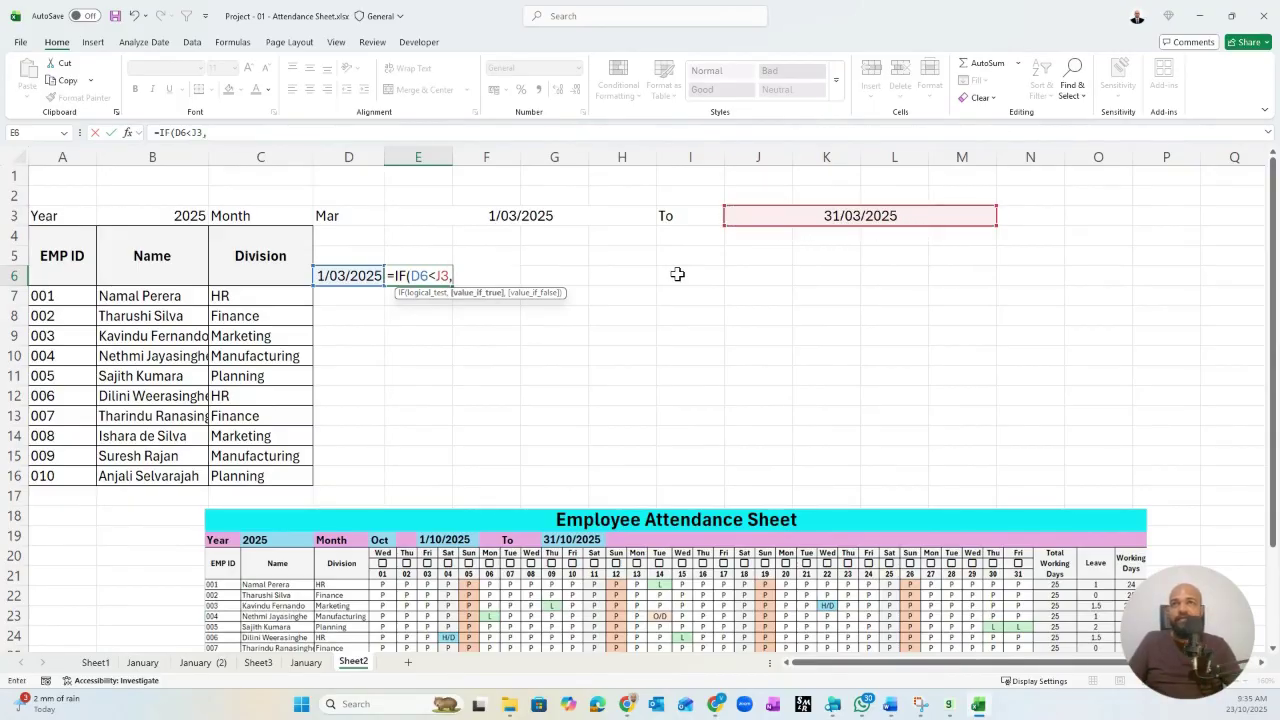
{"action": "left_click", "coordinate": [437, 275]}
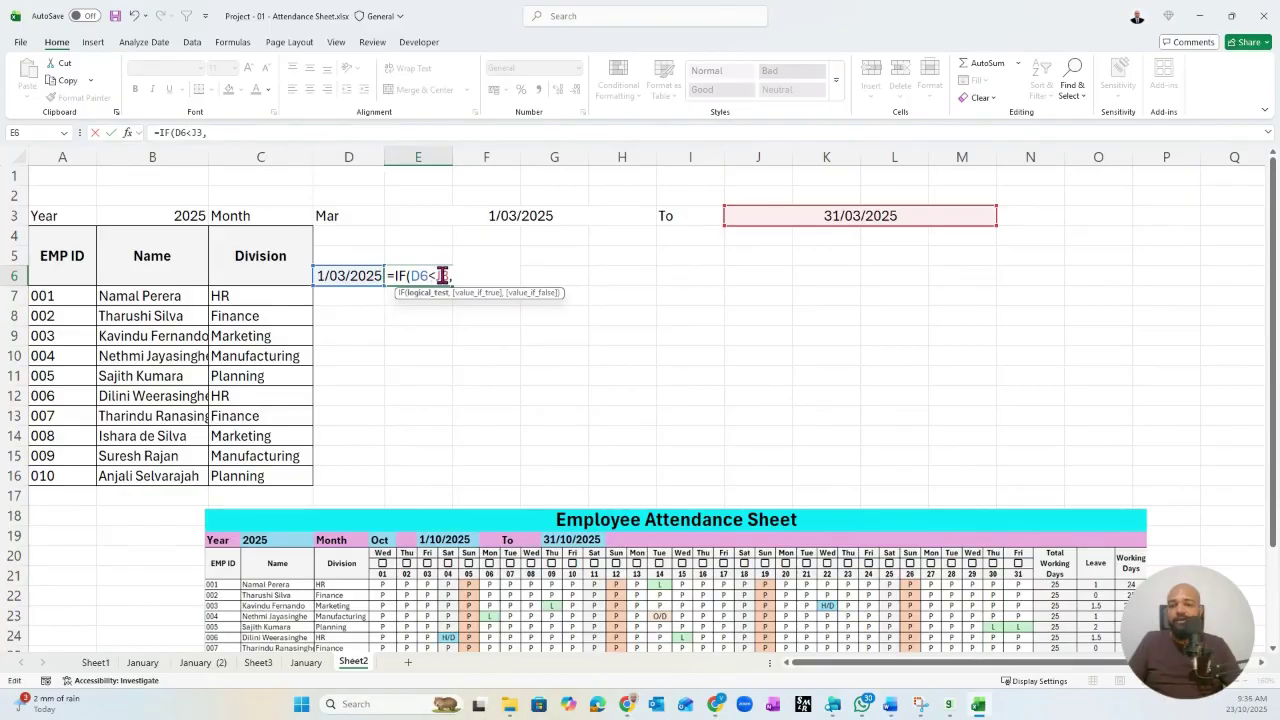
{"action": "key", "text": "F4"}
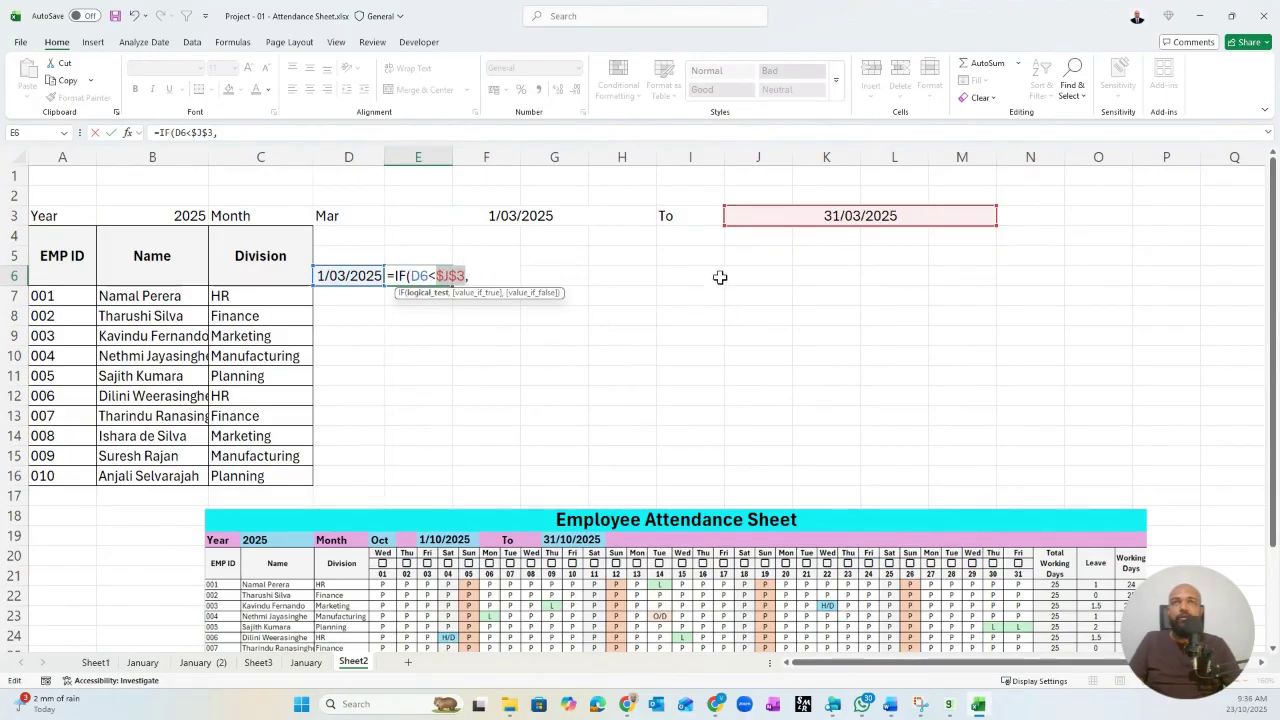
{"action": "left_click", "coordinate": [480, 277]}
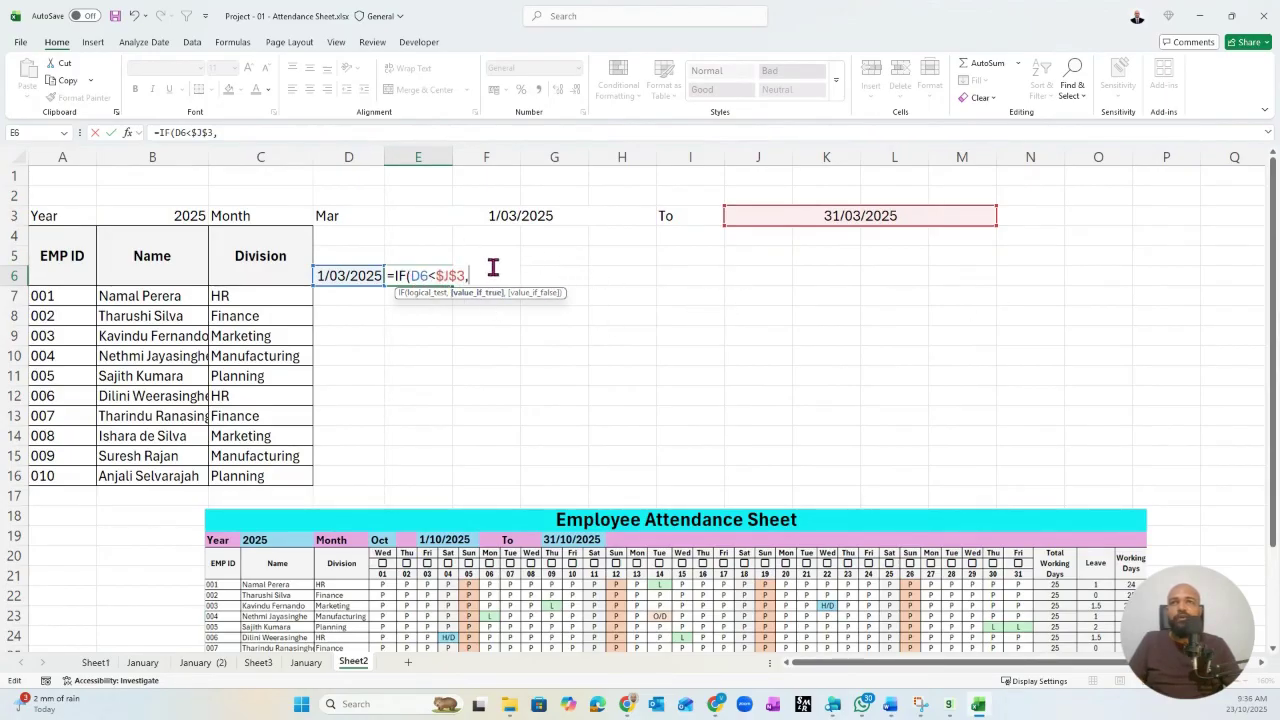
{"action": "left_click", "coordinate": [333, 277]}
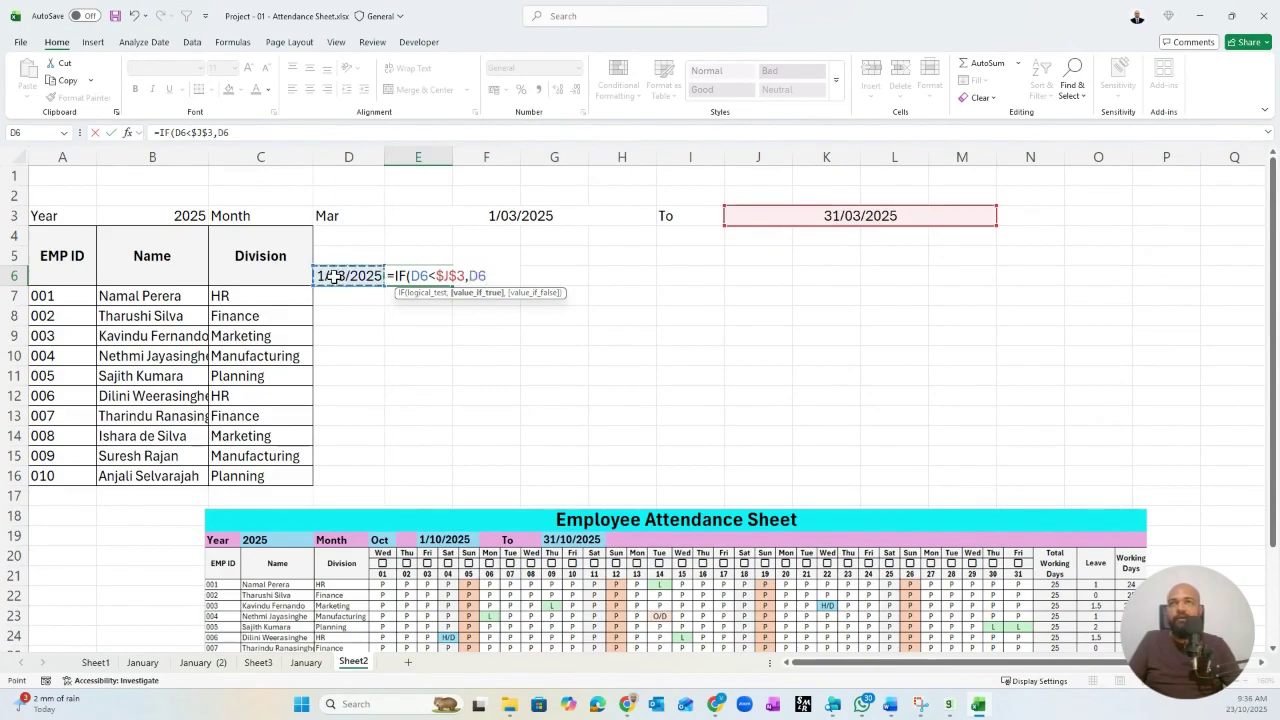
{"action": "type", "text": "+"}
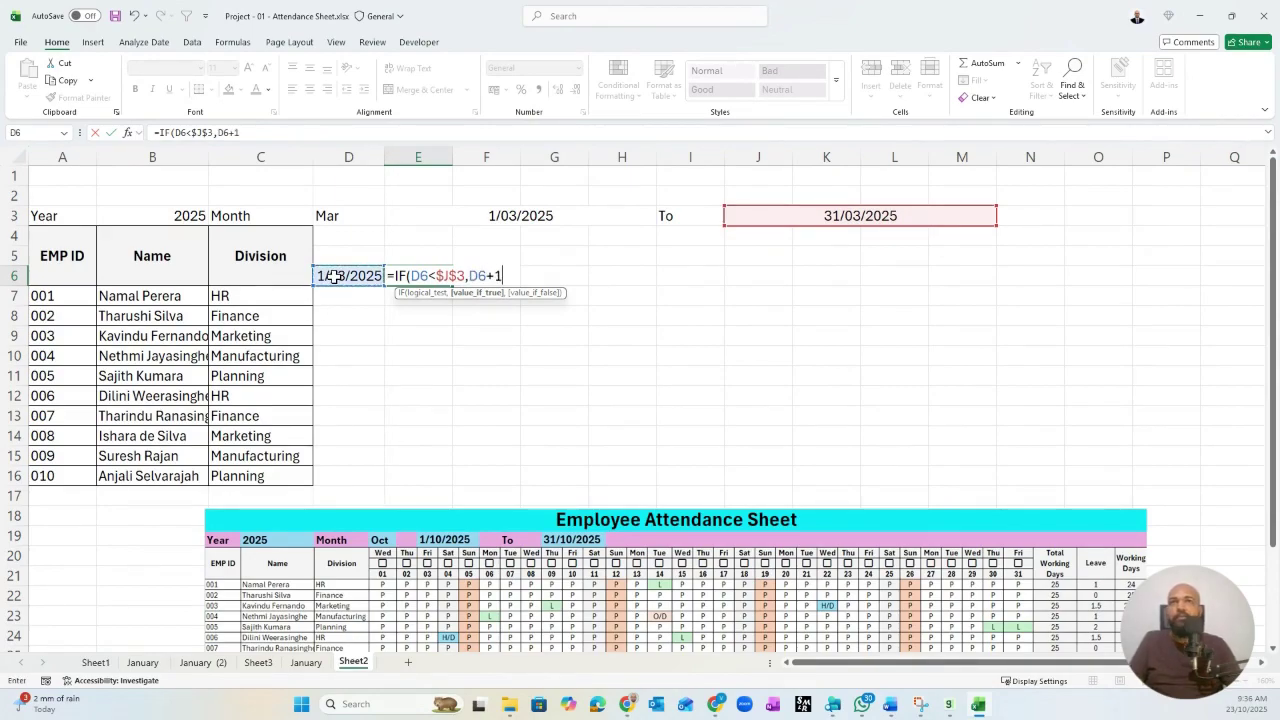
{"action": "type", "text": "1,"}
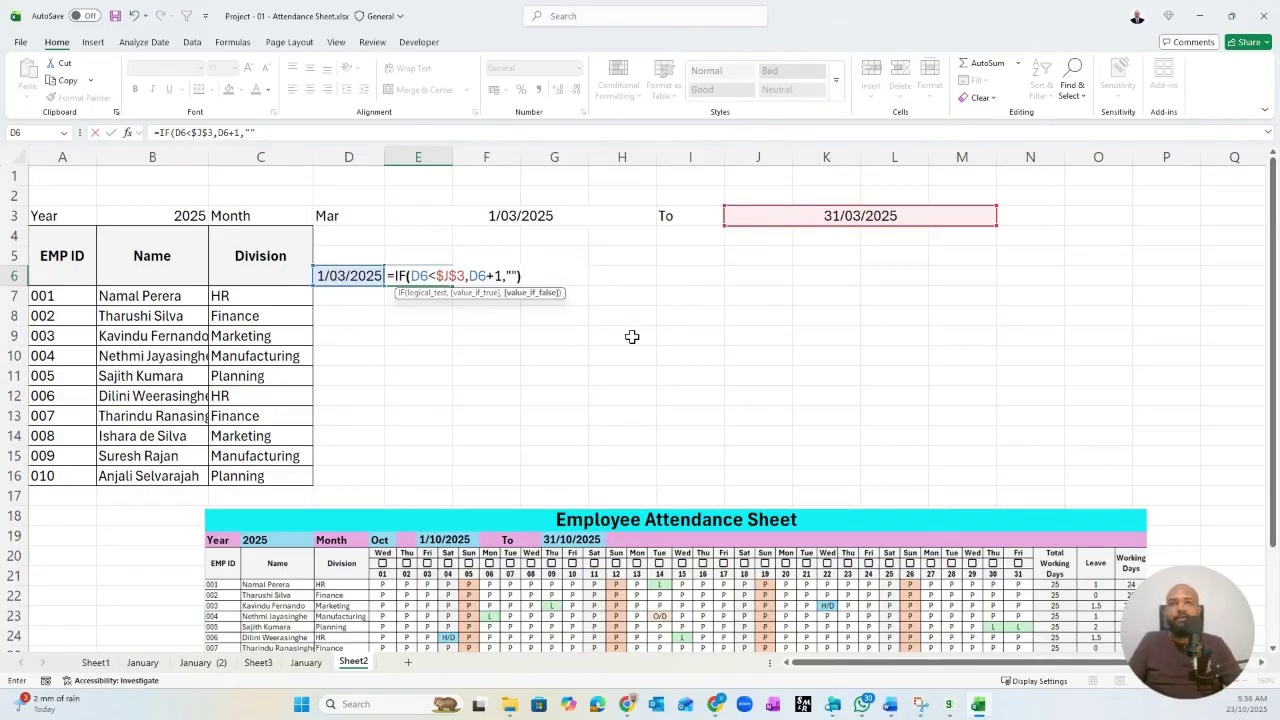
{"action": "key", "text": "Return"}
- Format the next-day date in E6 as Short Date
{"action": "left_click", "coordinate": [428, 277]}
{"action": "left_click", "coordinate": [578, 68]}
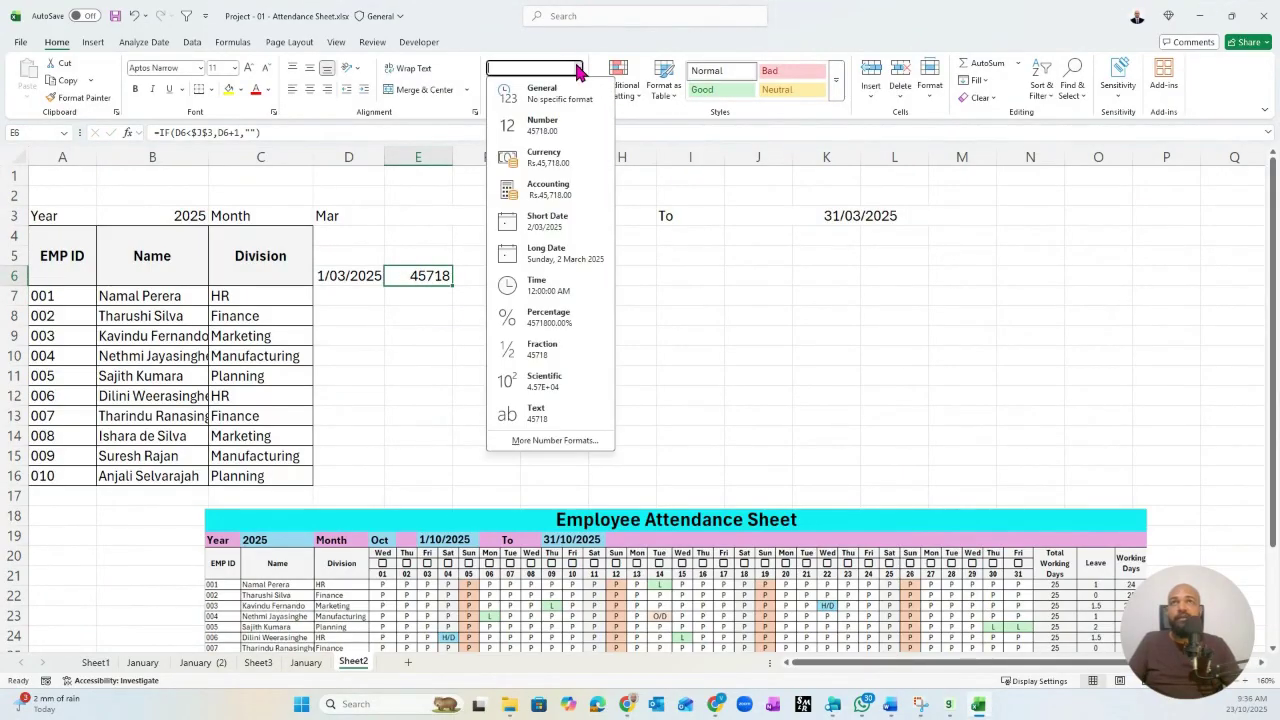
{"action": "left_click", "coordinate": [558, 221]}
- Fill the E6 date formula across to I6 and autofit the column widths of the filled cells
{"action": "left_click", "coordinate": [377, 274]}
{"action": "left_click_drag", "start_coordinate": [377, 274], "coordinate": [705, 283]}
{"action": "left_click", "coordinate": [430, 280]}
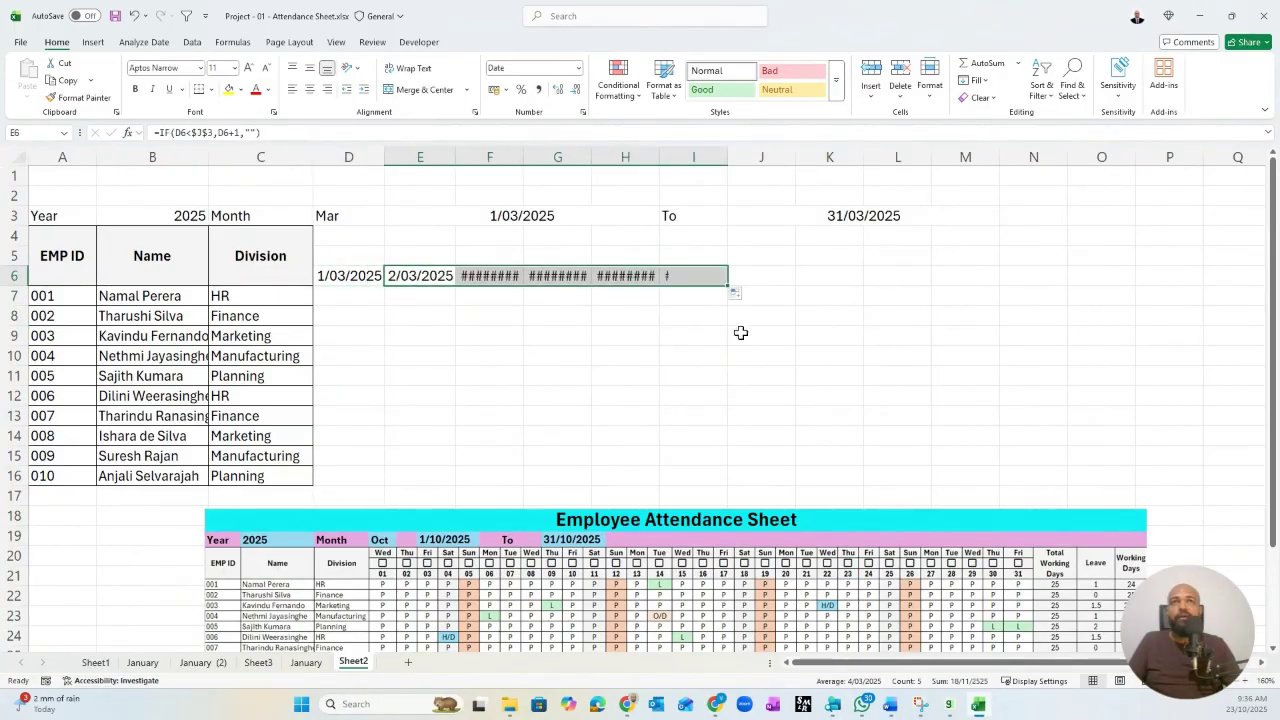
{"action": "left_click", "coordinate": [933, 88]}
{"action": "left_click", "coordinate": [950, 193]}
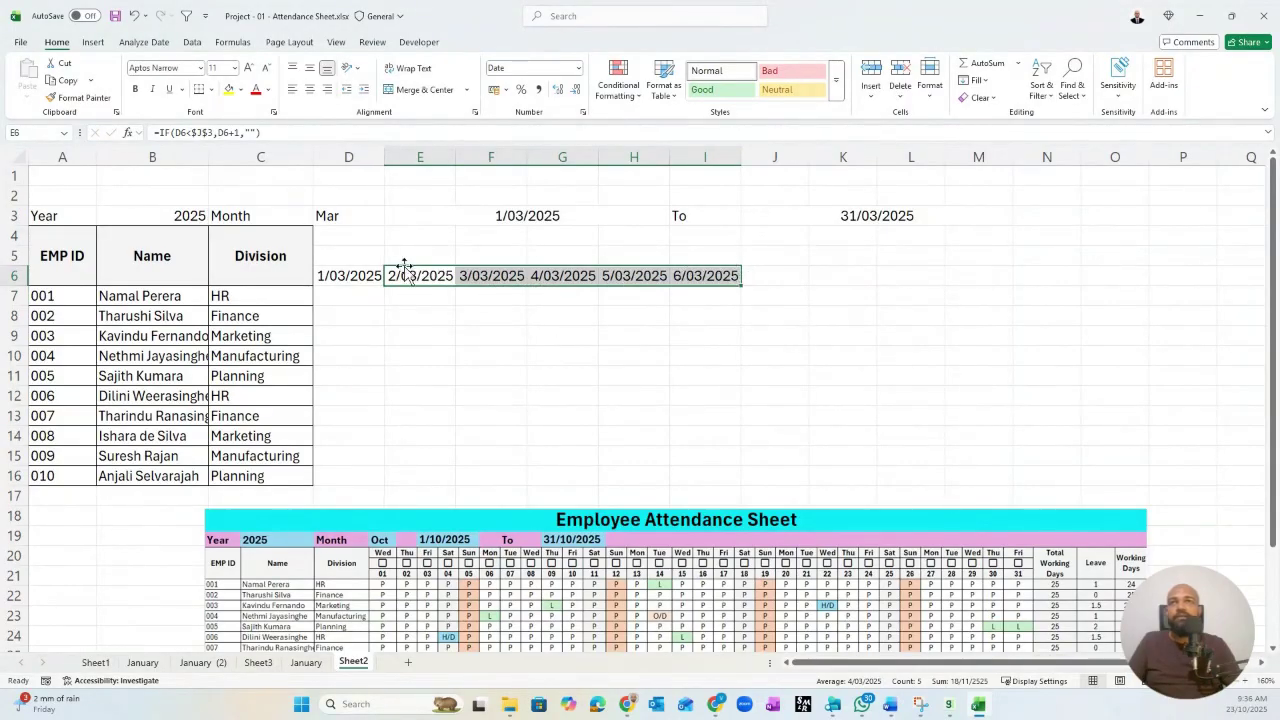
{"action": "left_click_drag", "start_coordinate": [349, 277], "coordinate": [723, 277]}
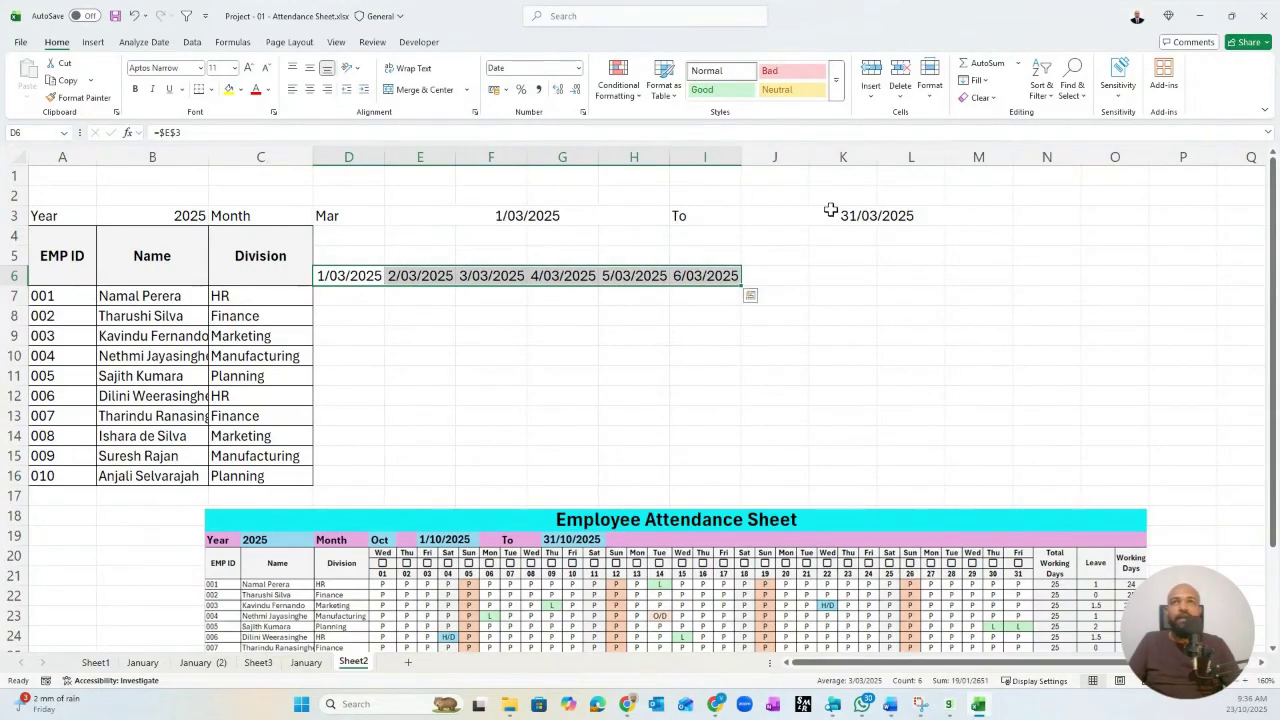
{"action": "left_click", "coordinate": [345, 277]}
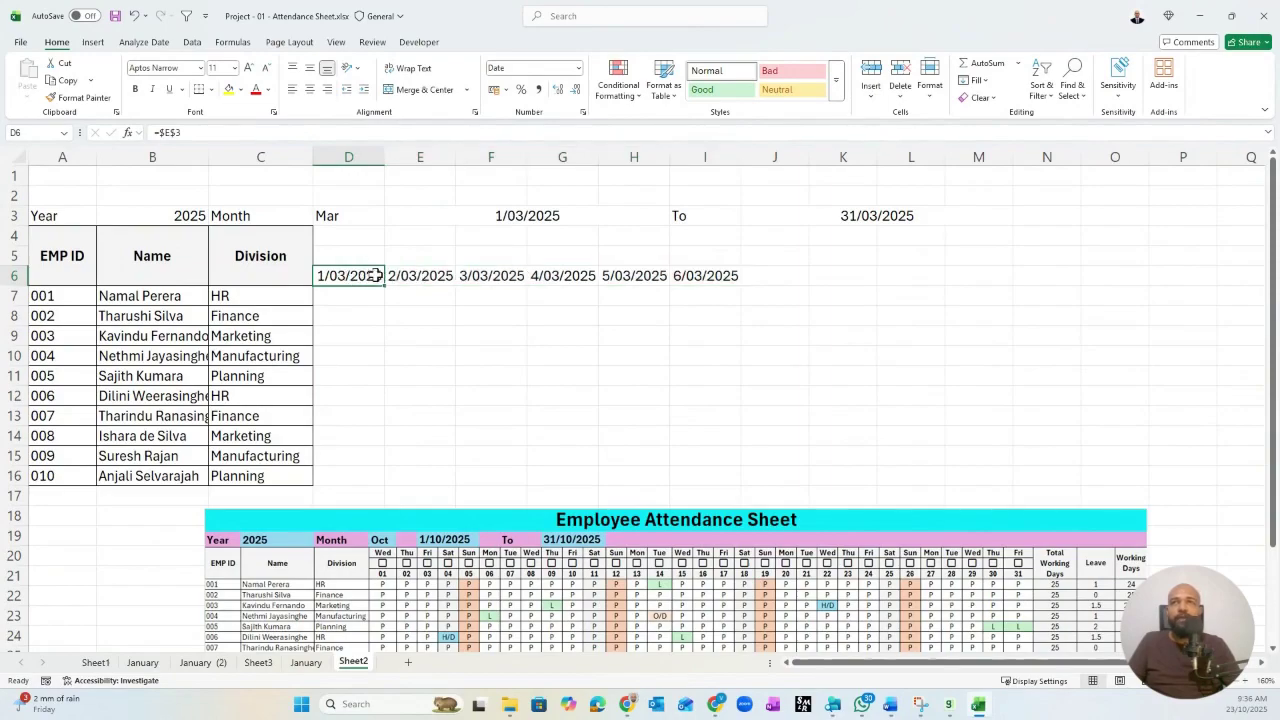
{"action": "left_click_drag", "start_coordinate": [340, 273], "coordinate": [551, 274]}
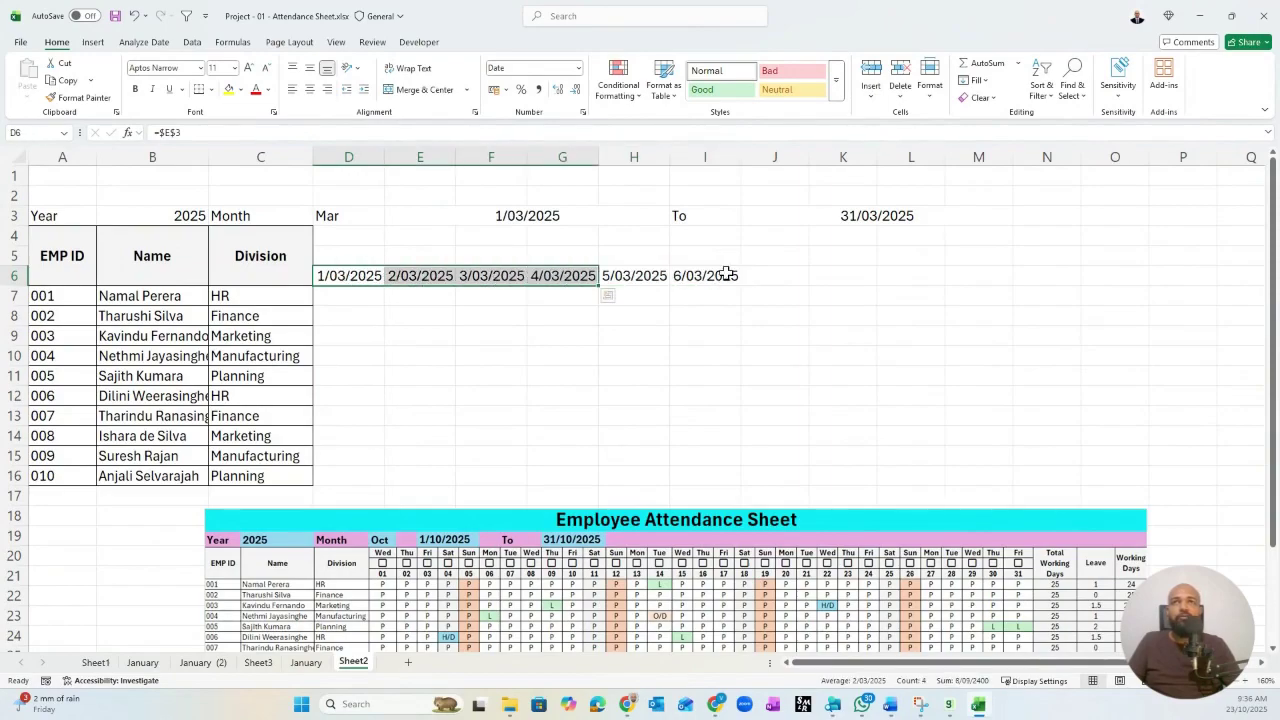
- Continue filling the daily date formula from I6 across row 6 to AF6, widening columns Z and AF to fit their dates
{"action": "left_click", "coordinate": [726, 275]}
{"action": "left_click_drag", "start_coordinate": [740, 285], "coordinate": [1194, 282]}
{"action": "double_click", "coordinate": [777, 157]}
{"action": "left_click", "coordinate": [761, 277]}
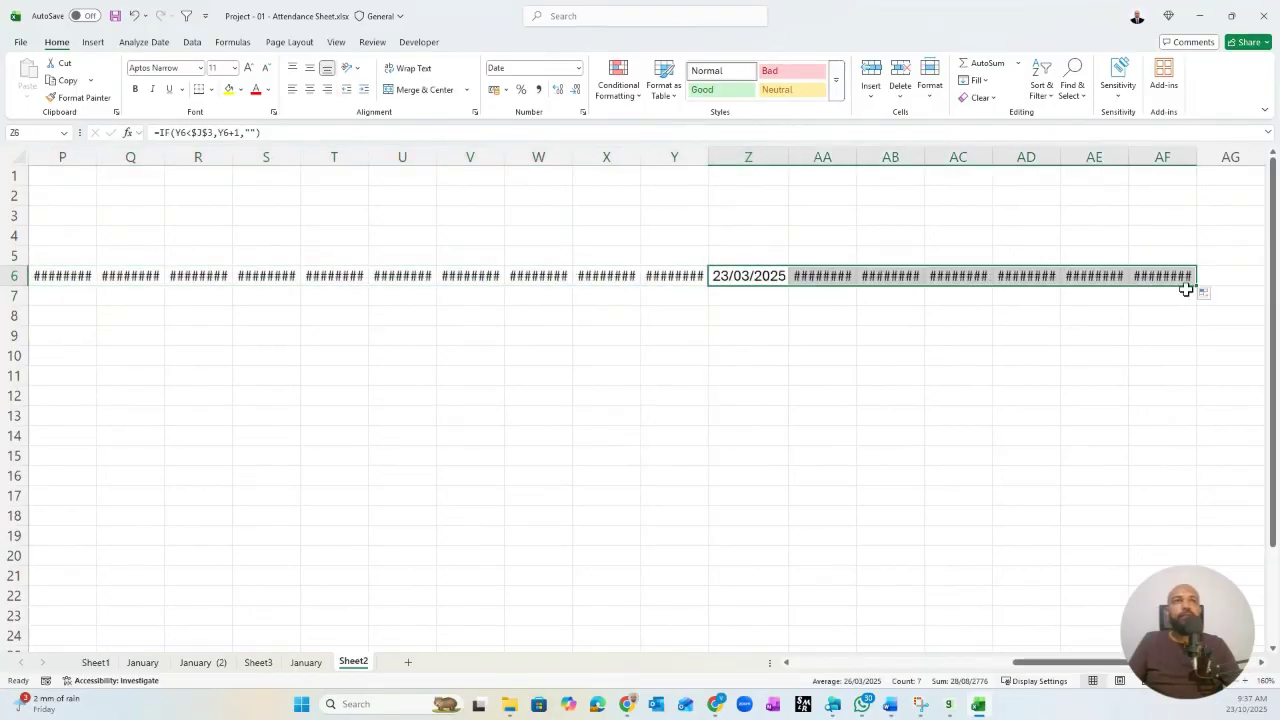
{"action": "double_click", "coordinate": [1200, 288]}
{"action": "key", "text": "Return"}
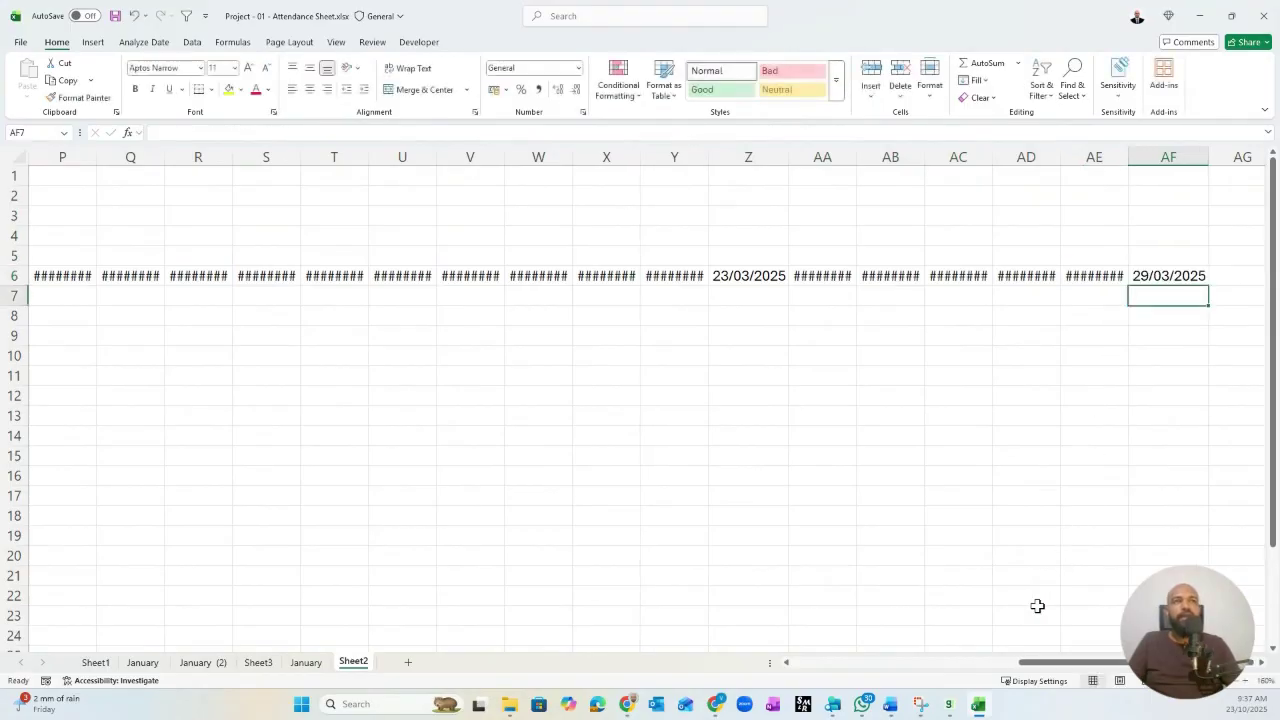
- Extend the daily date formula from AF6 to AH6 to cover a 31-day month
{"action": "left_click", "coordinate": [1164, 274]}
{"action": "left_click_drag", "start_coordinate": [1208, 286], "coordinate": [1239, 290]}
{"action": "left_click_drag", "start_coordinate": [1141, 286], "coordinate": [1249, 294]}
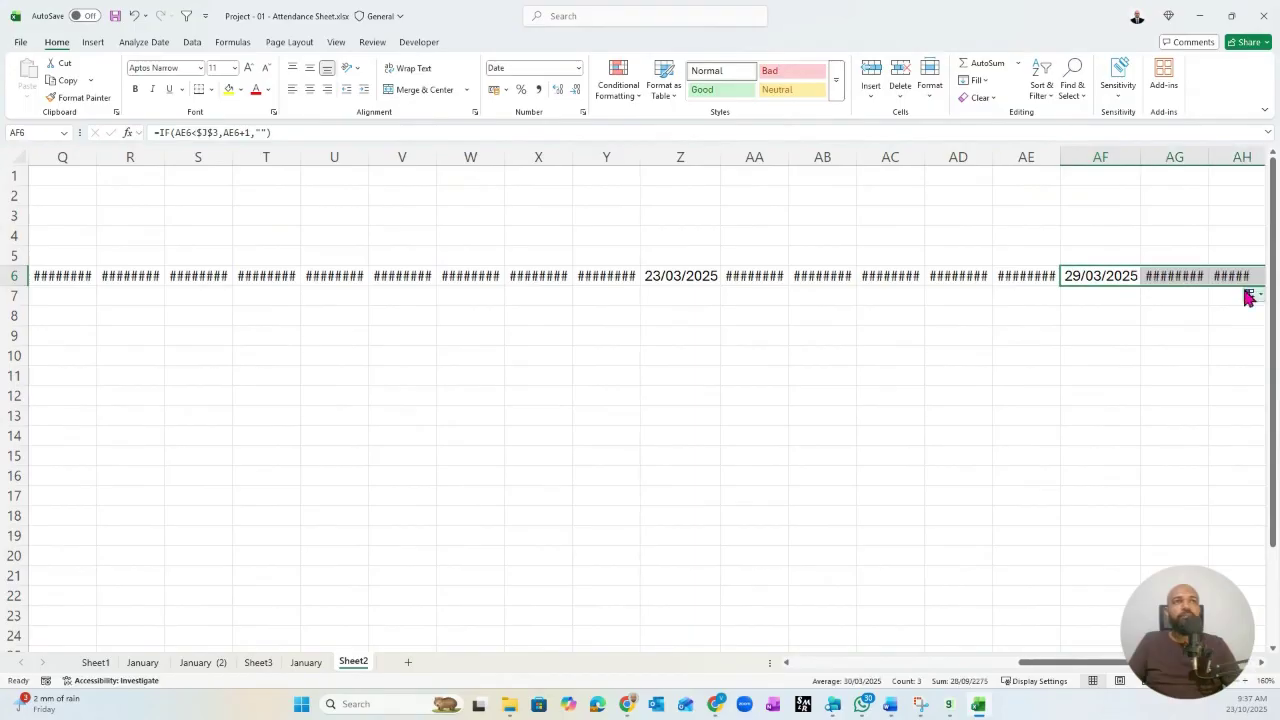
{"action": "left_click", "coordinate": [1261, 662]}
{"action": "left_click_drag", "start_coordinate": [1198, 288], "coordinate": [1067, 299]}
- Apply the custom number format dd to the date row D6:AH6 so only day numbers are displayed
{"action": "left_click", "coordinate": [1037, 275]}
{"action": "left_click", "coordinate": [945, 275]}
{"action": "left_click_drag", "start_coordinate": [962, 274], "coordinate": [337, 272]}
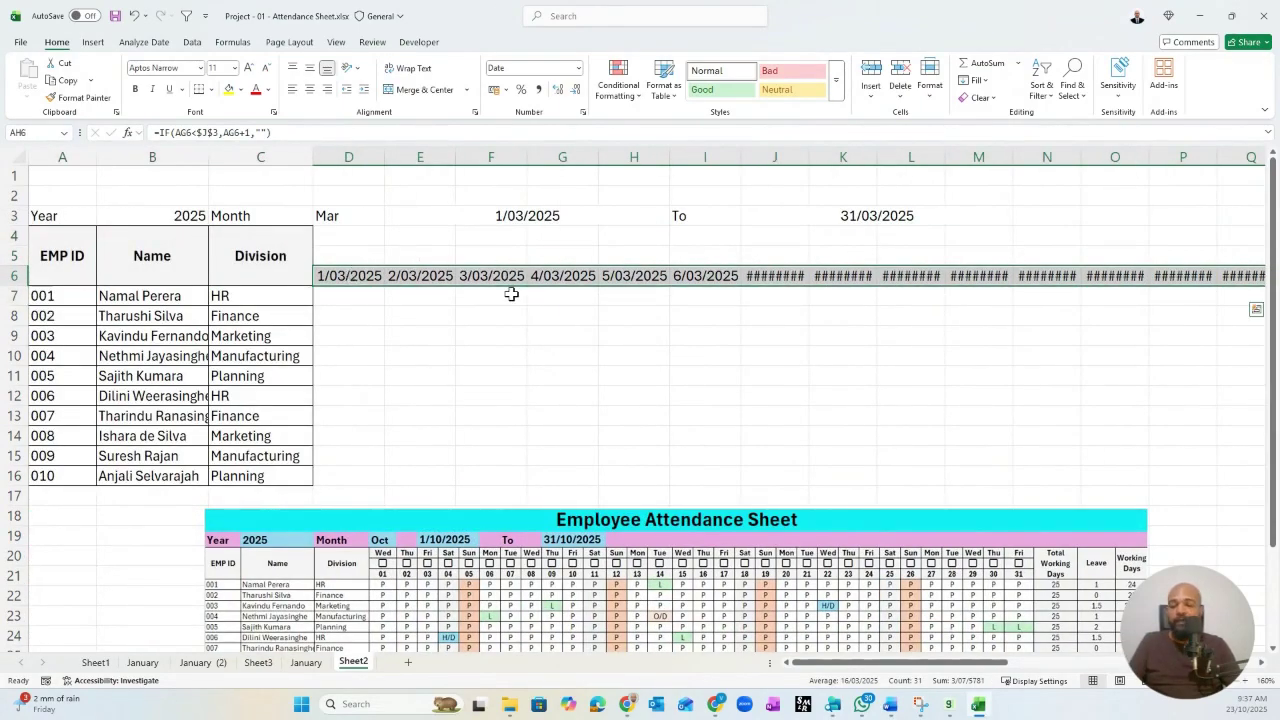
{"action": "key", "text": "ctrl+1"}
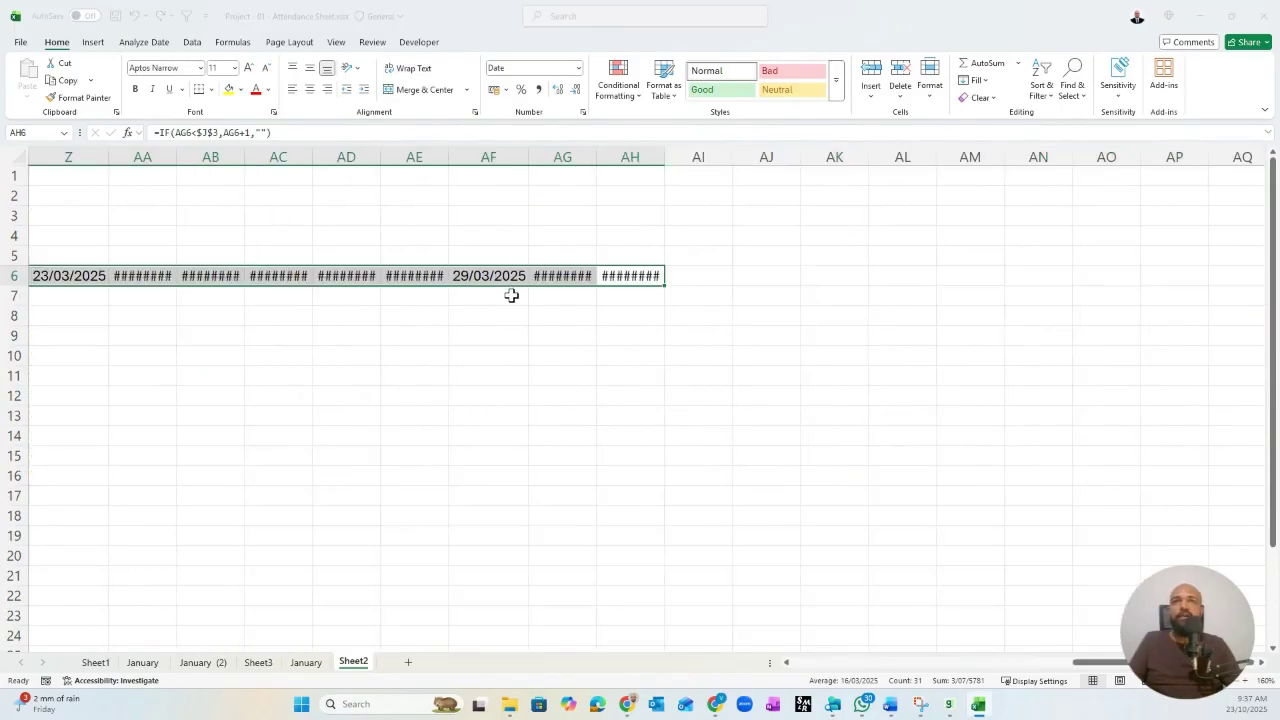
{"action": "left_click_drag", "start_coordinate": [718, 39], "coordinate": [542, 256]}
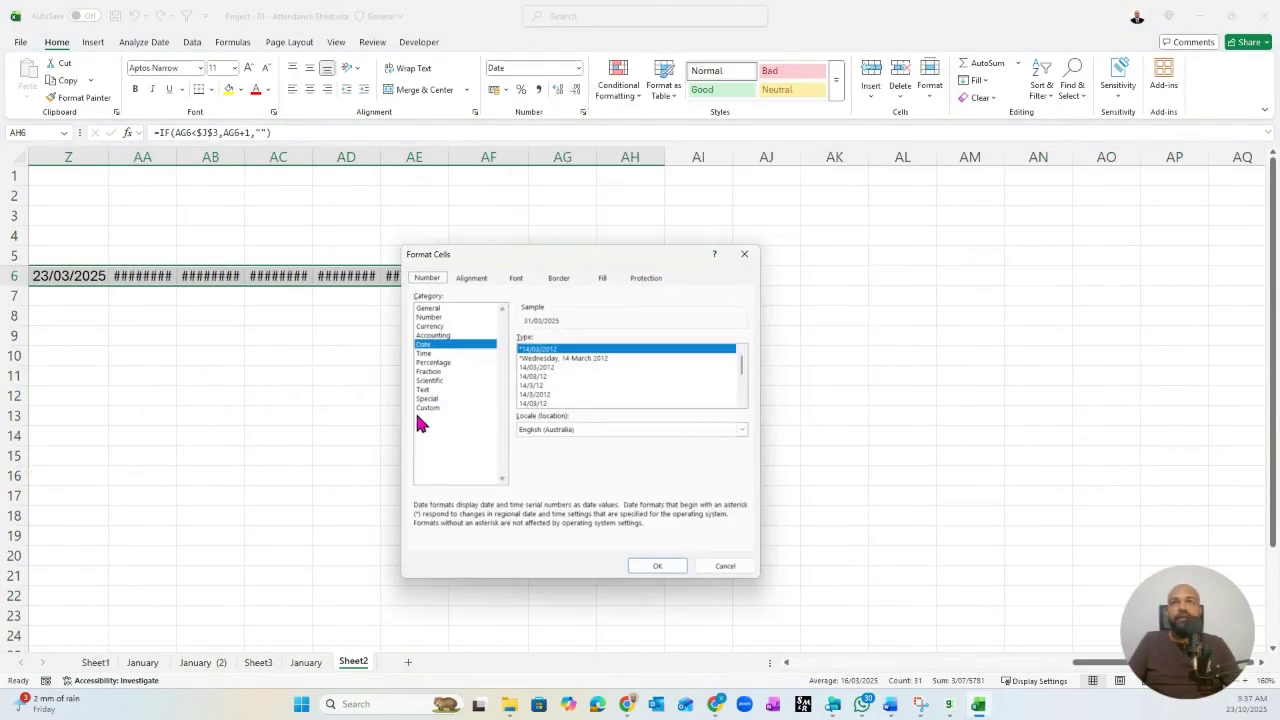
{"action": "left_click", "coordinate": [418, 408]}
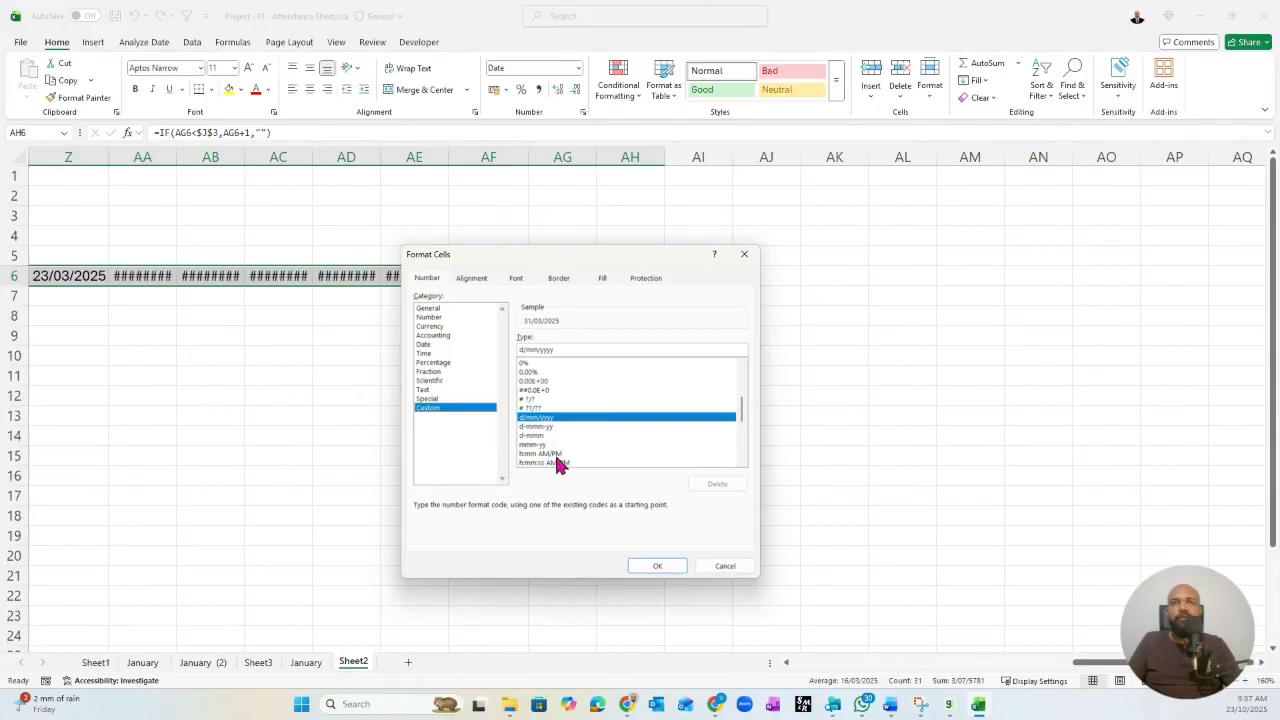
{"action": "left_click_drag", "start_coordinate": [521, 350], "coordinate": [560, 351]}
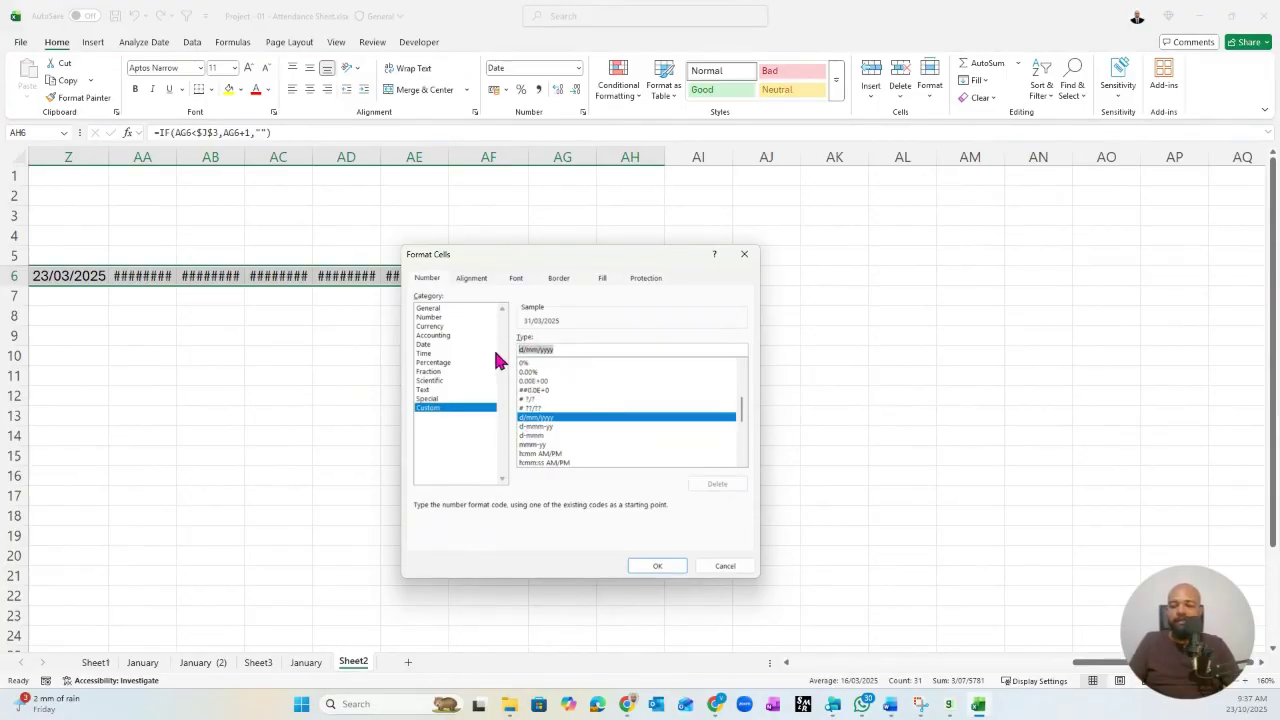
{"action": "type", "text": "dd"}
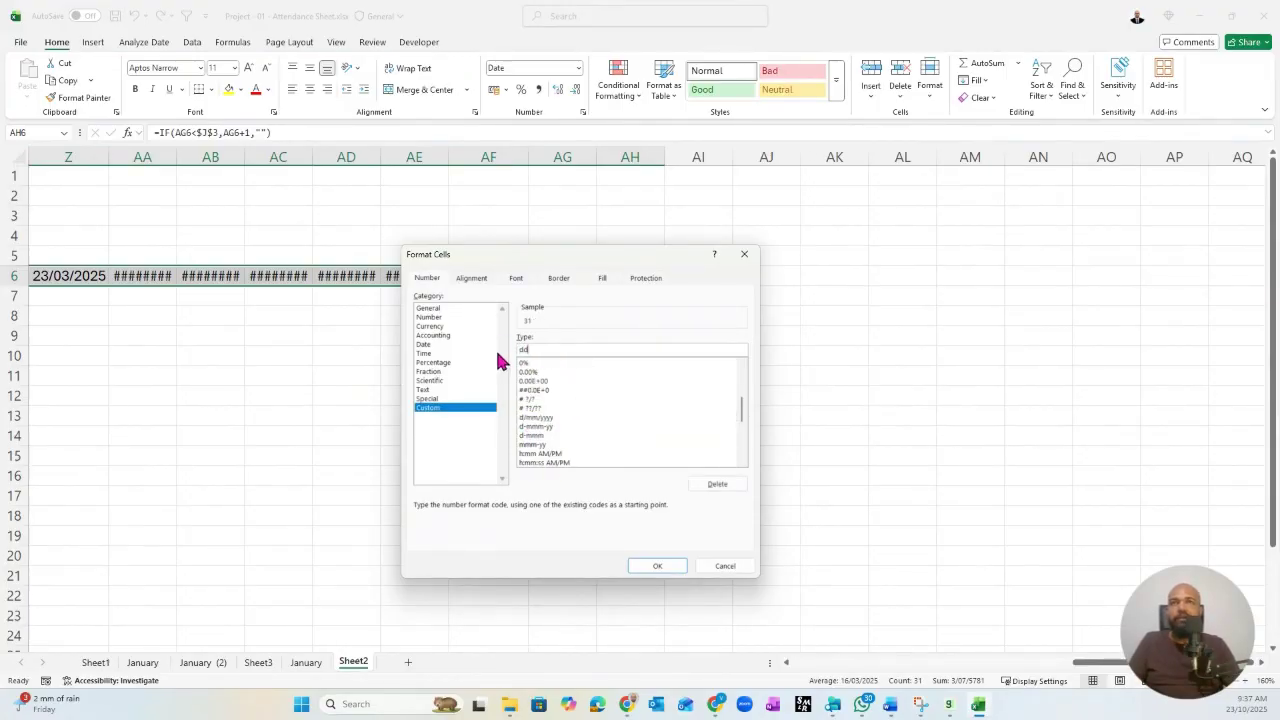
{"action": "left_click", "coordinate": [655, 565]}
- Autofit the widths of columns D to AH to the day numbers in row 6
{"action": "left_click_drag", "start_coordinate": [1100, 662], "coordinate": [815, 664]}
{"action": "left_click", "coordinate": [930, 80]}
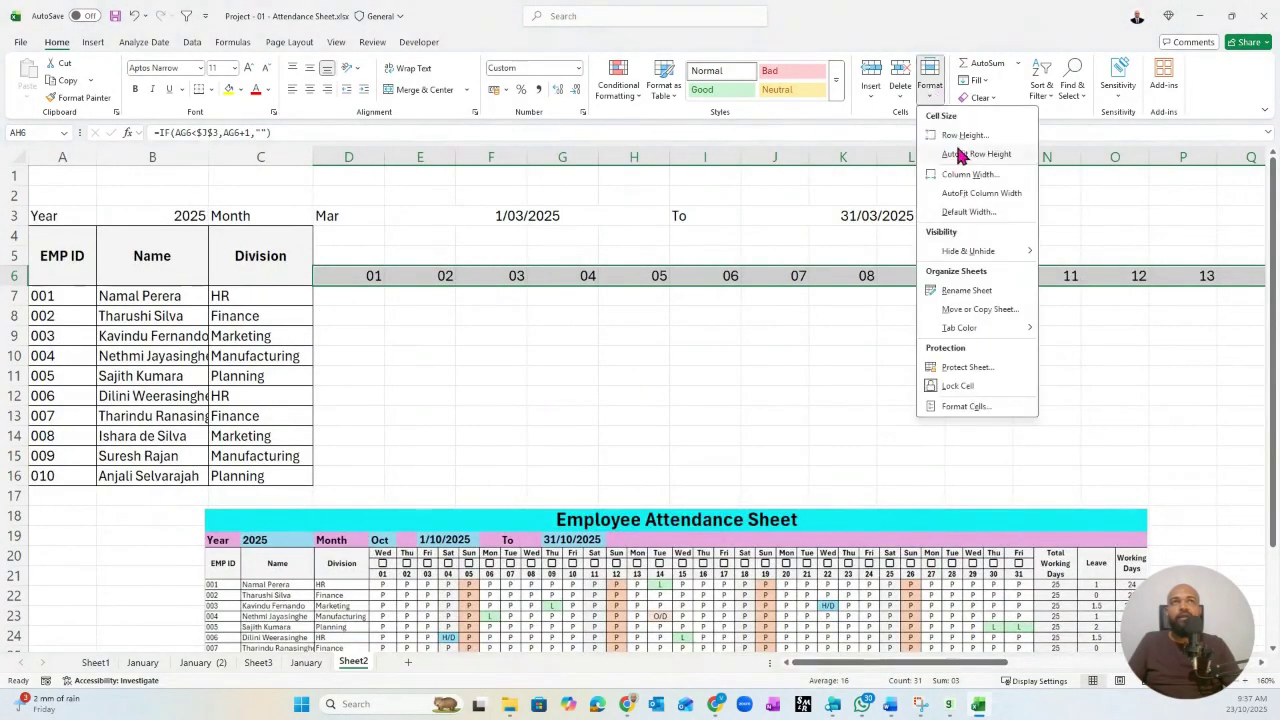
{"action": "left_click", "coordinate": [960, 193]}
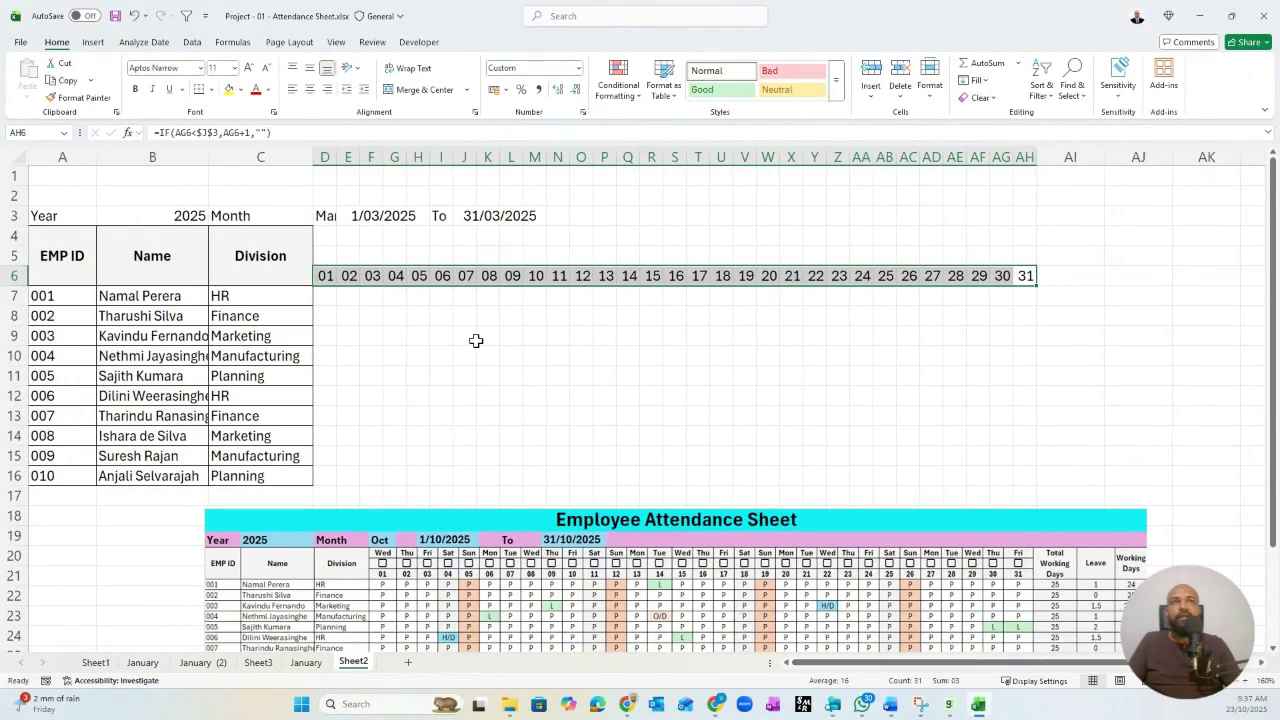
{"action": "left_click", "coordinate": [466, 337]}
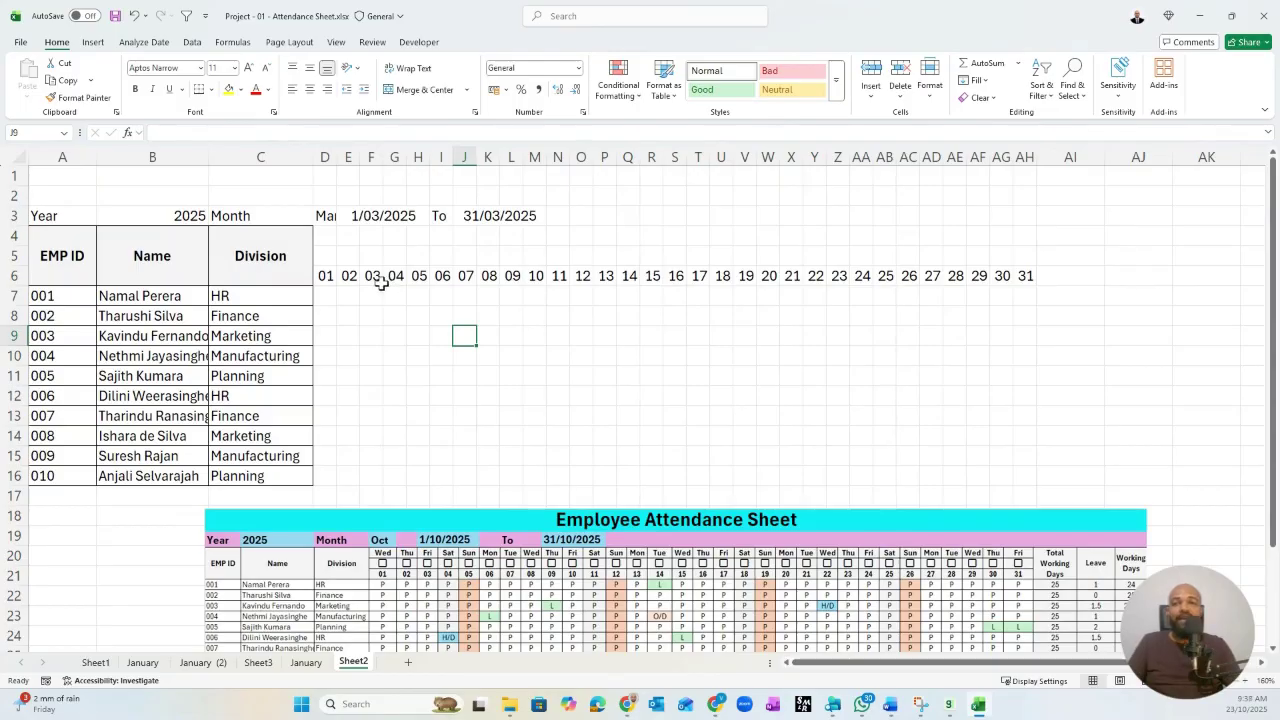
- Enter the weekday formula =TEXT(D6,"ddd") in D4 and fill it across row 4 to AH4
{"action": "left_click", "coordinate": [332, 236]}
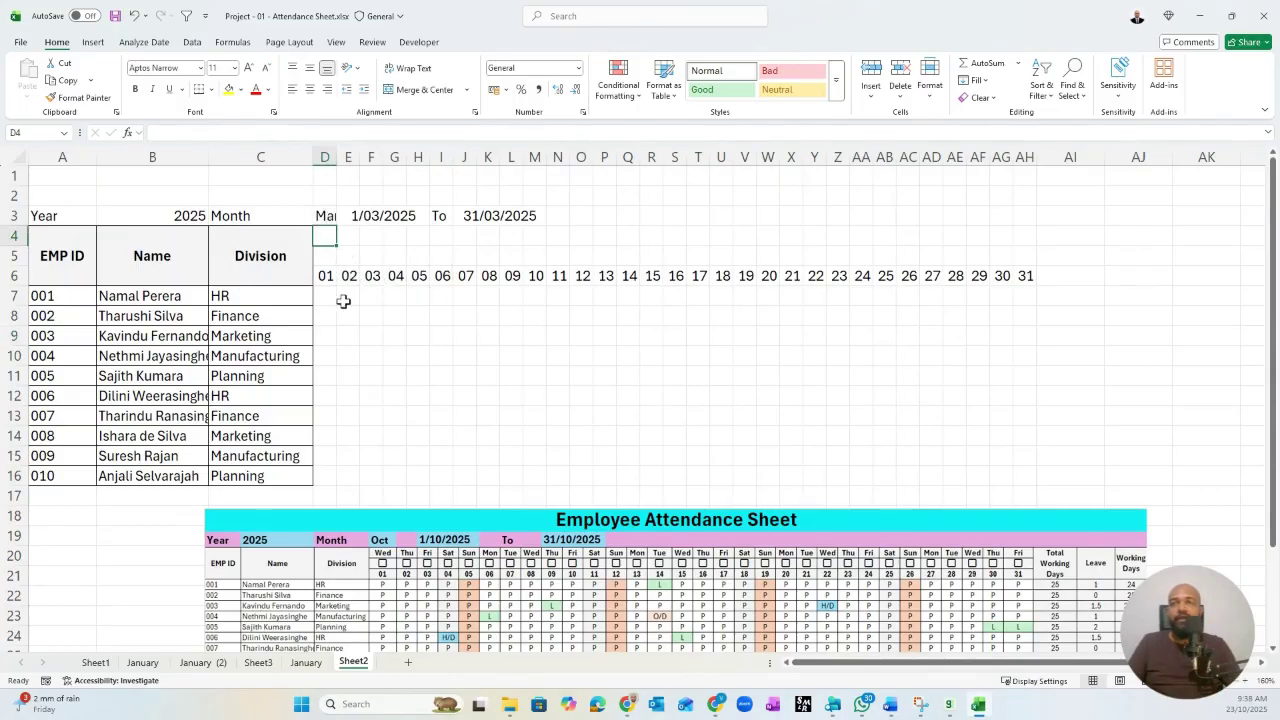
{"action": "type", "text": "=text"}
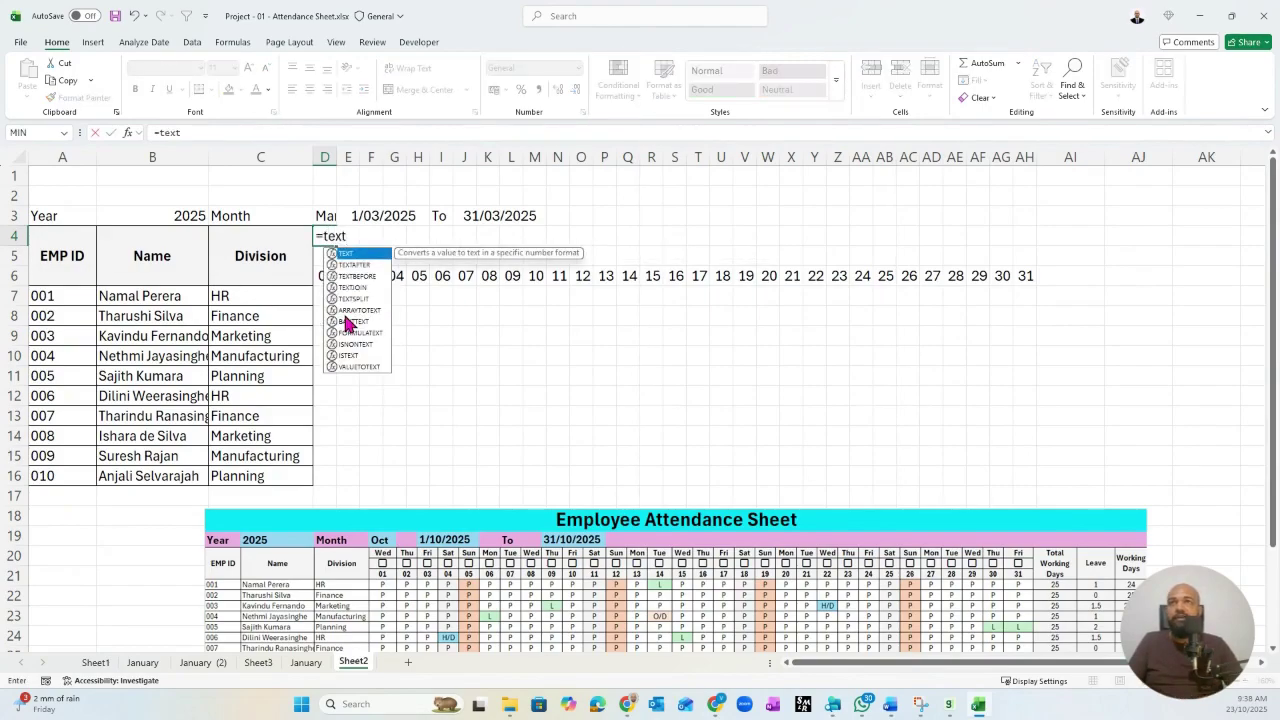
{"action": "key", "text": "Tab"}
{"action": "left_click", "coordinate": [325, 276]}
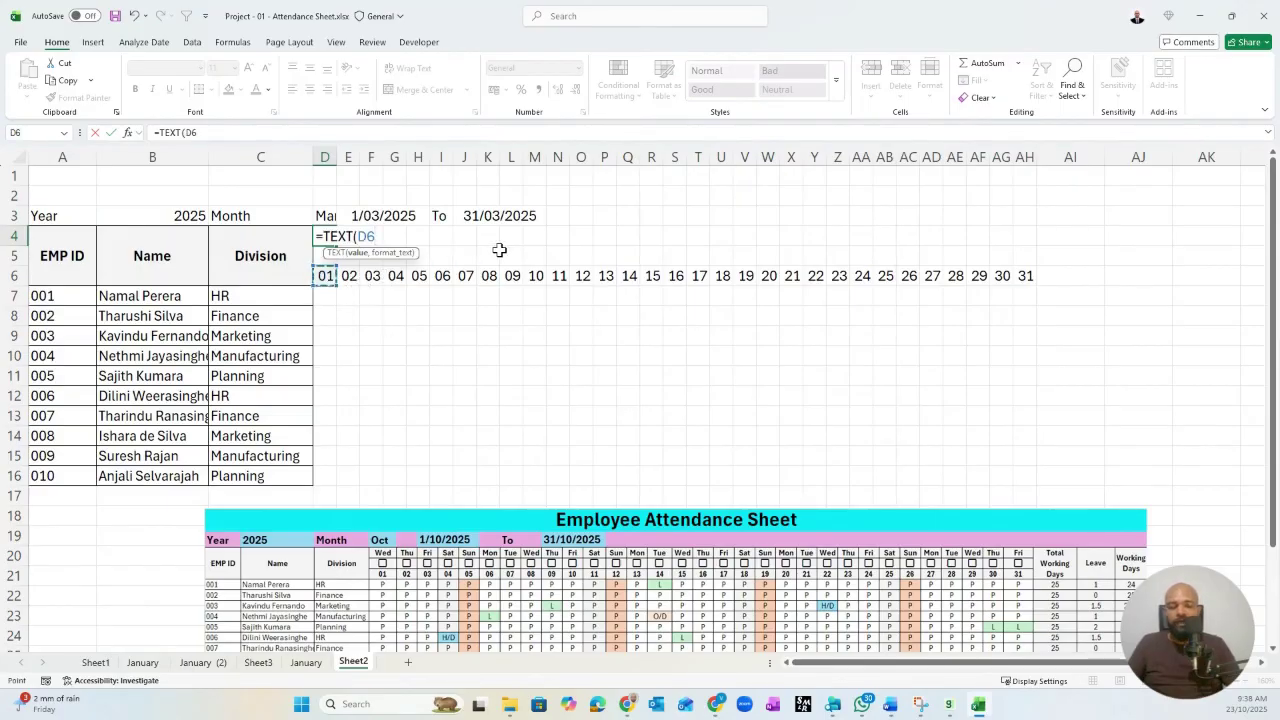
{"action": "type", "text": ","}
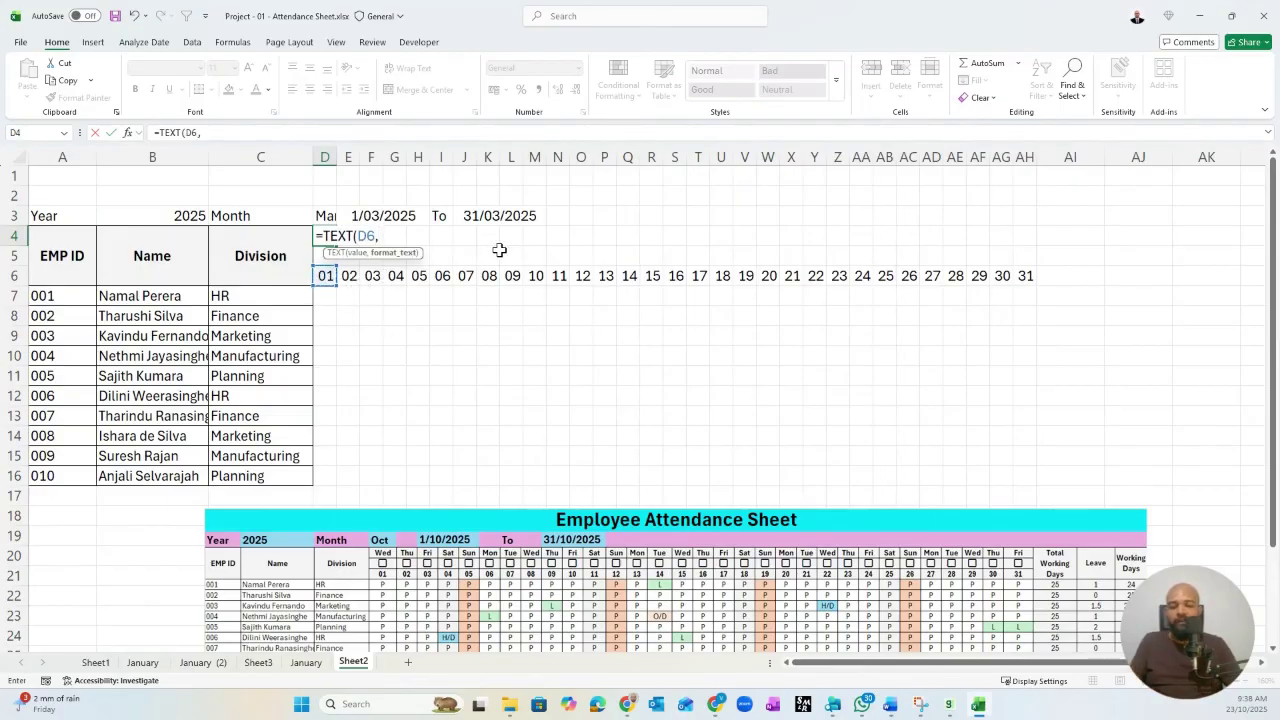
{"action": "type", "text": "\"ddd"}
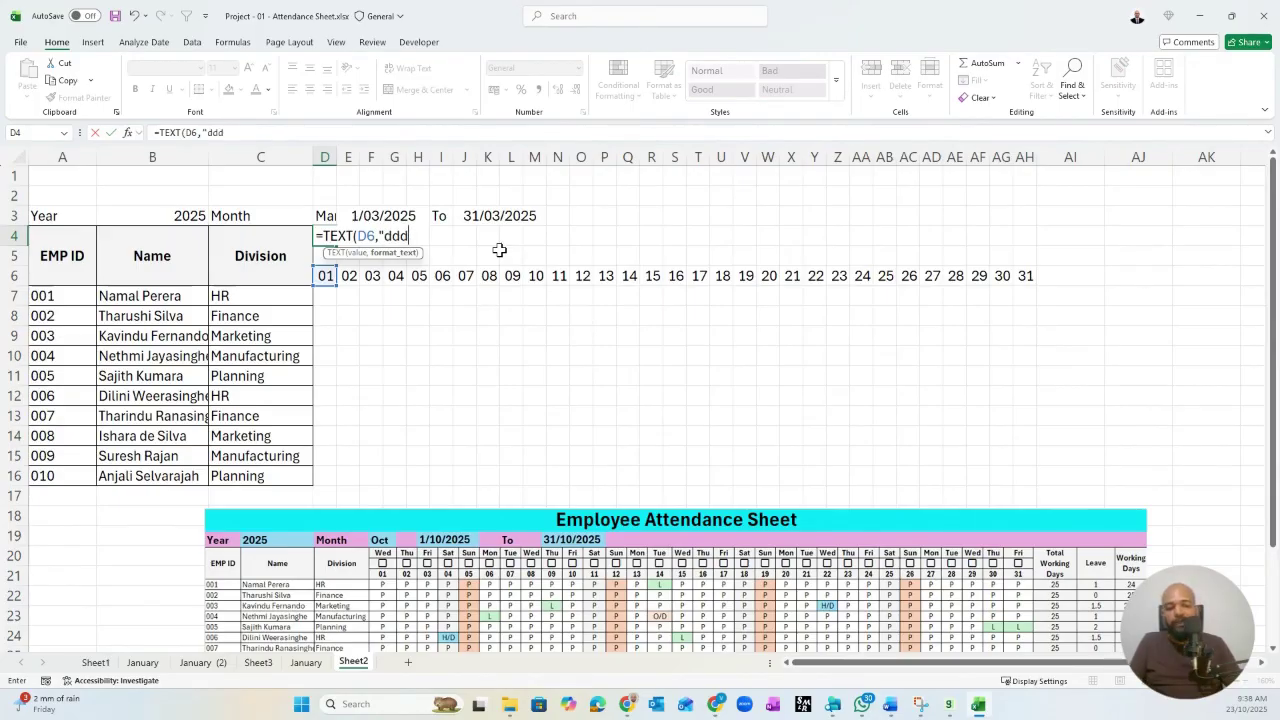
{"action": "type", "text": "\")"}
{"action": "key", "text": "Return"}
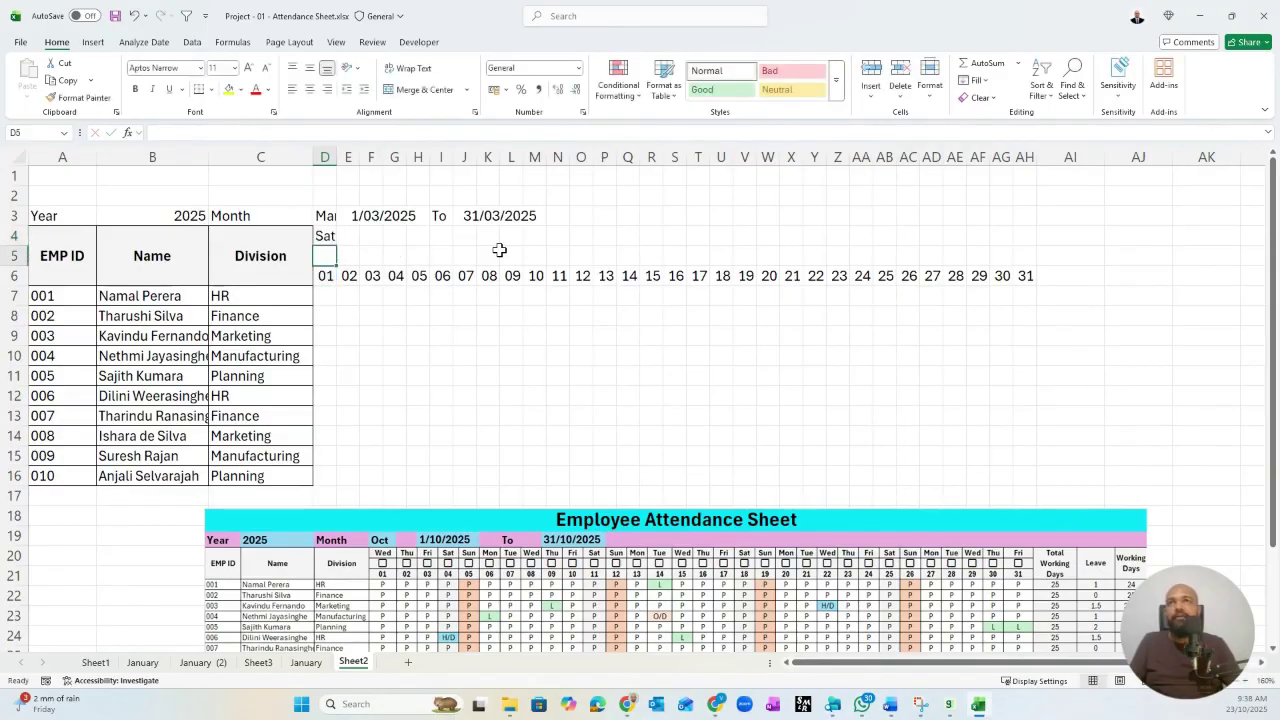
{"action": "left_click", "coordinate": [328, 238]}
{"action": "left_click_drag", "start_coordinate": [337, 245], "coordinate": [1051, 251]}
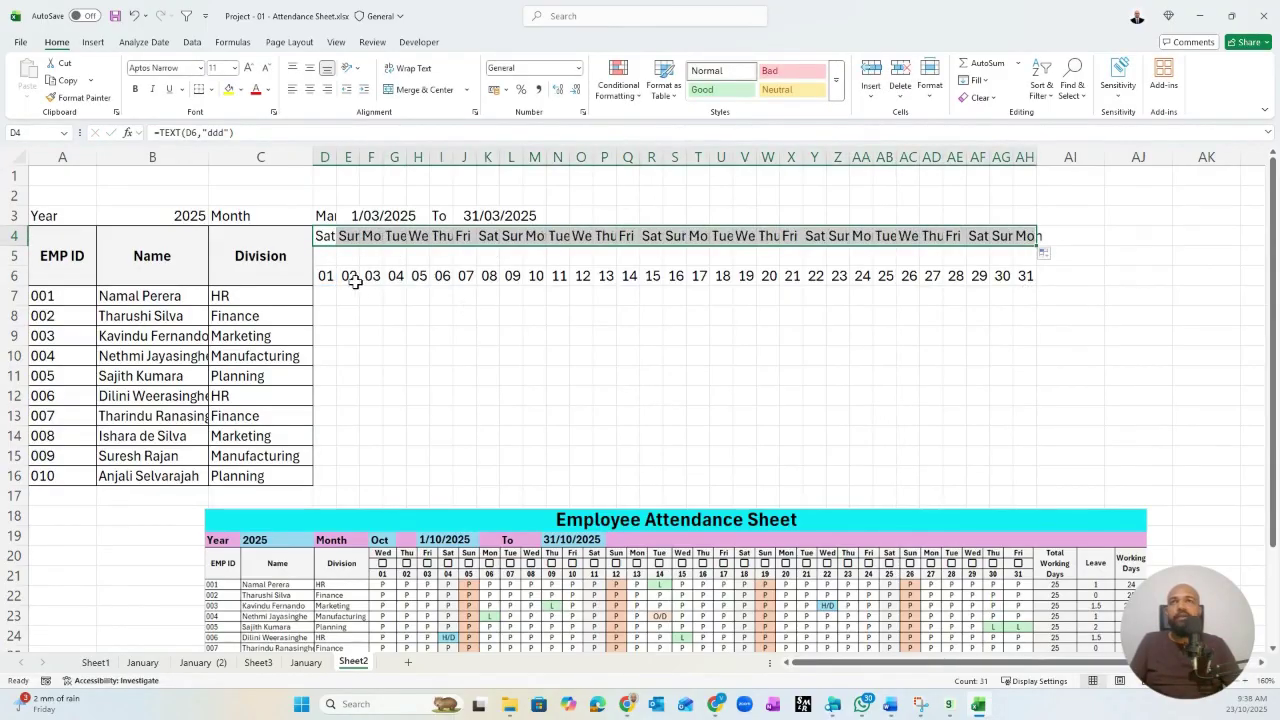
- Autofit the column widths of the entire sheet
{"action": "left_click", "coordinate": [14, 157]}
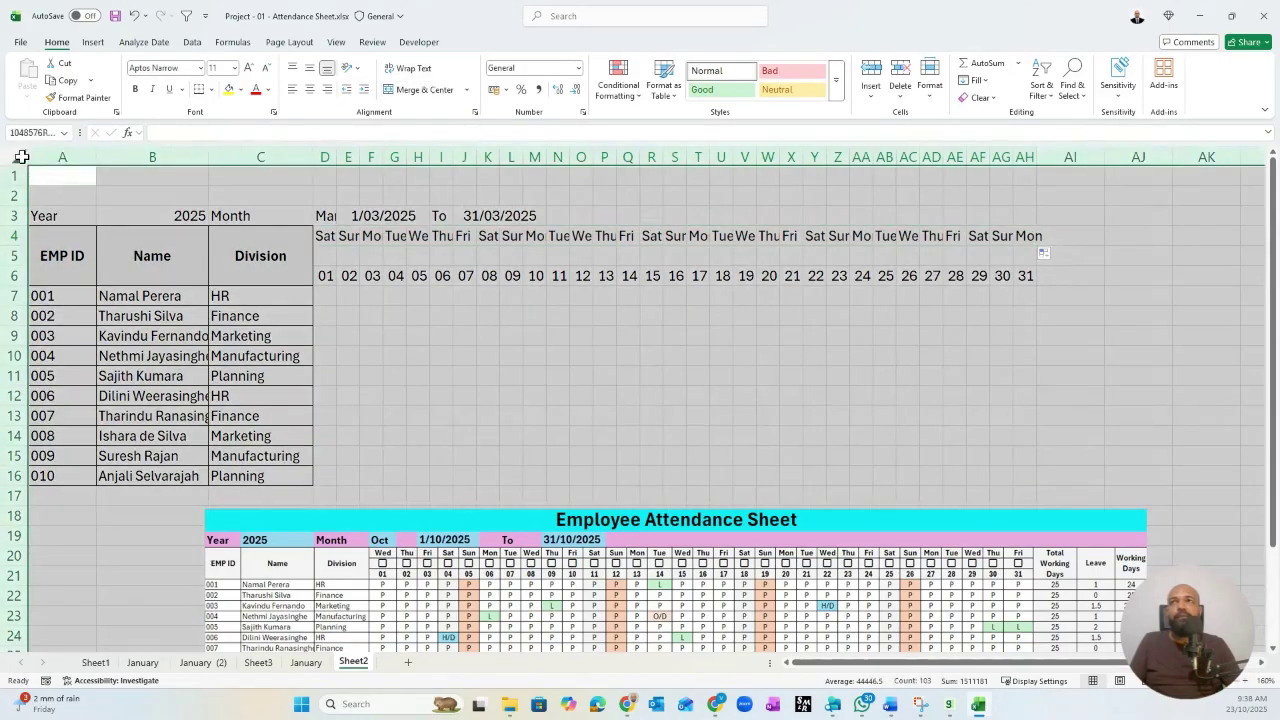
{"action": "left_click", "coordinate": [930, 85]}
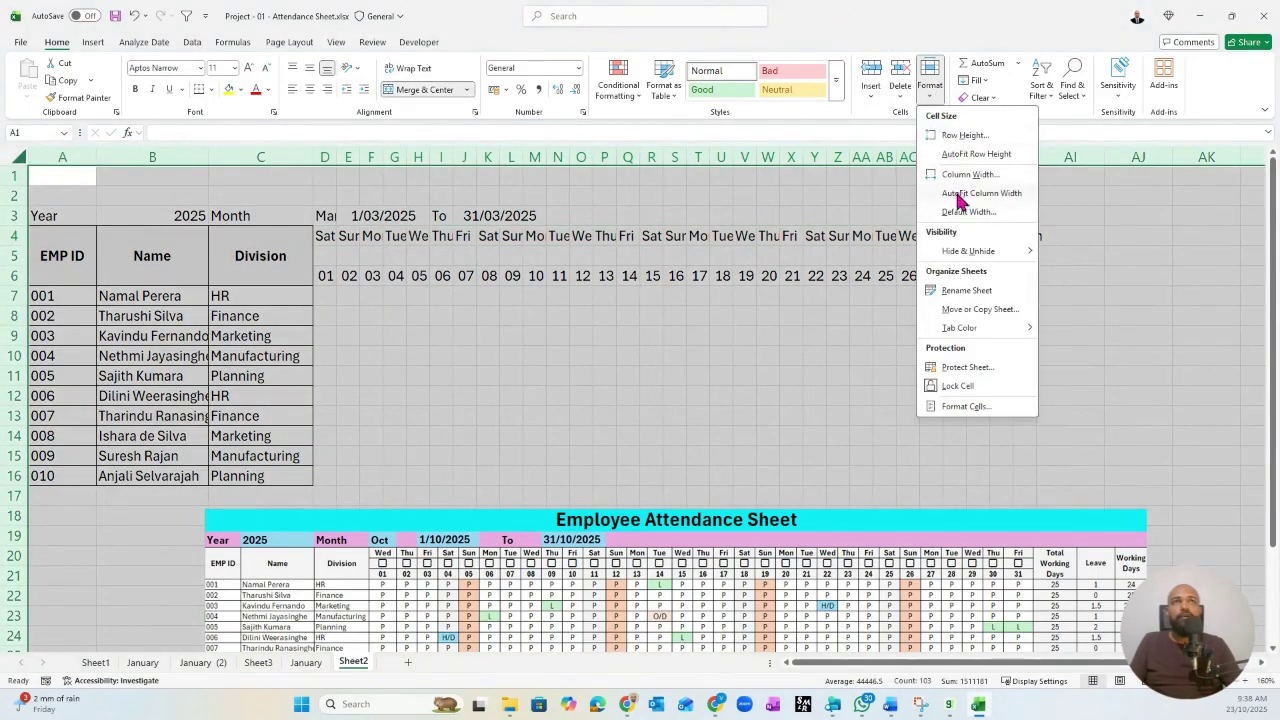
{"action": "left_click", "coordinate": [966, 192]}
{"action": "left_click", "coordinate": [362, 318]}
- Insert a checkbox in D5, between the first weekday and its day number
{"action": "left_click", "coordinate": [340, 258]}
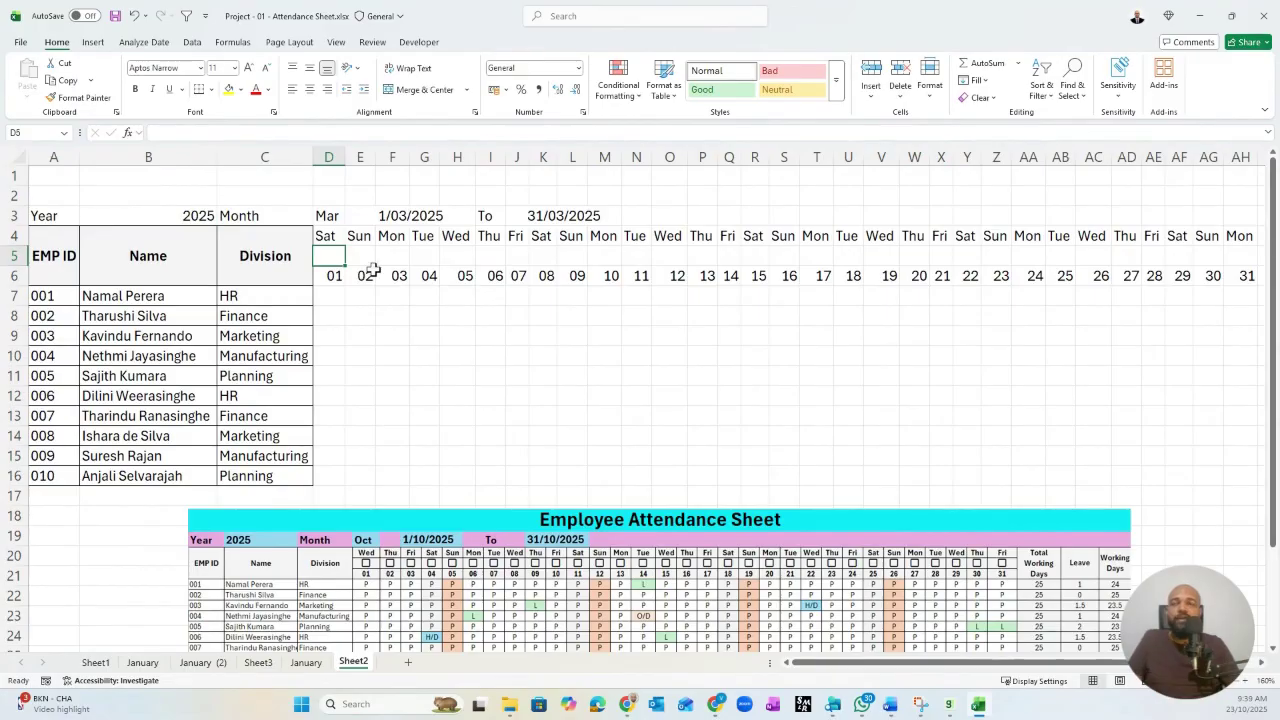
{"action": "left_click", "coordinate": [95, 42]}
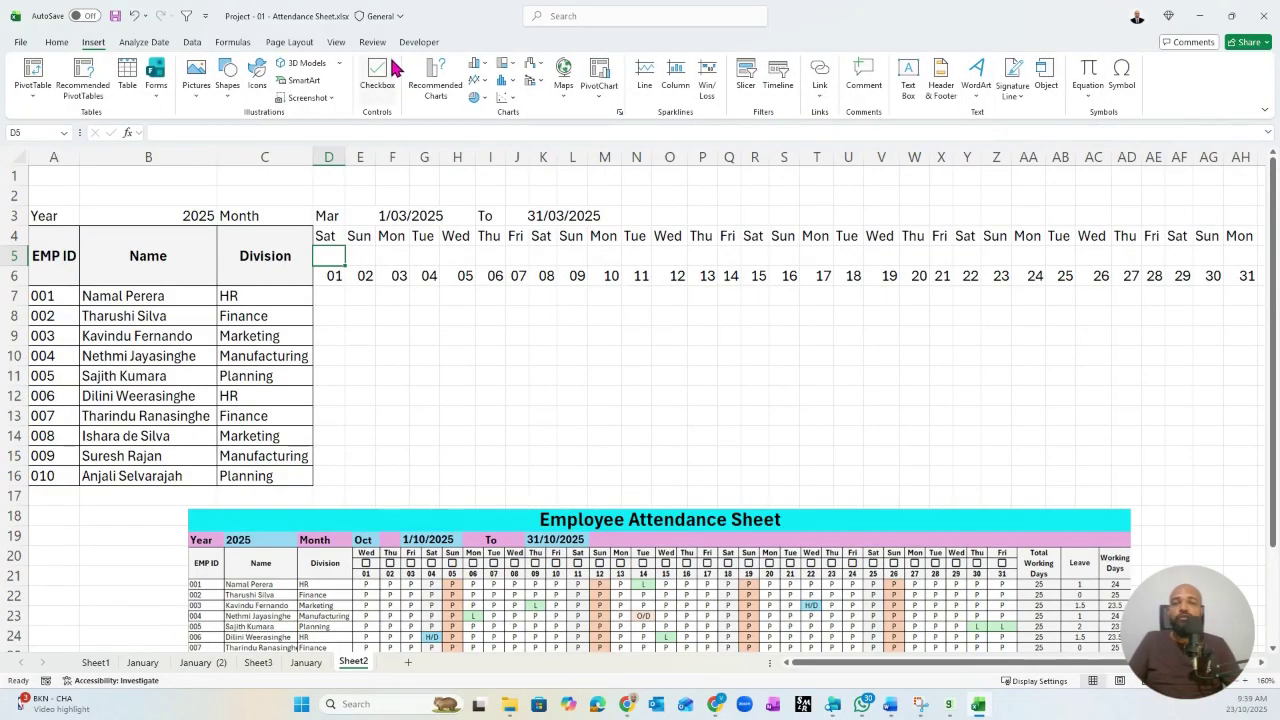
{"action": "left_click", "coordinate": [378, 88]}
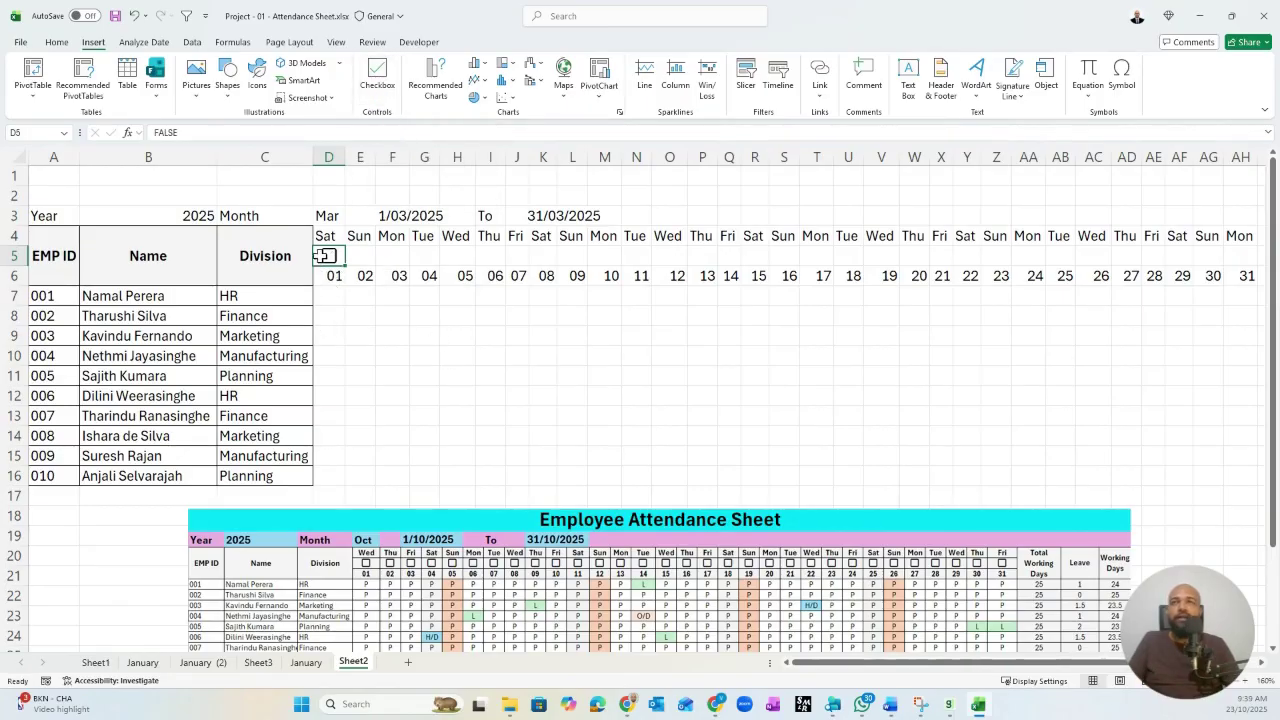
- Check the value behind the D5 checkbox, ticking it and unticking it again
{"action": "left_click", "coordinate": [182, 132]}
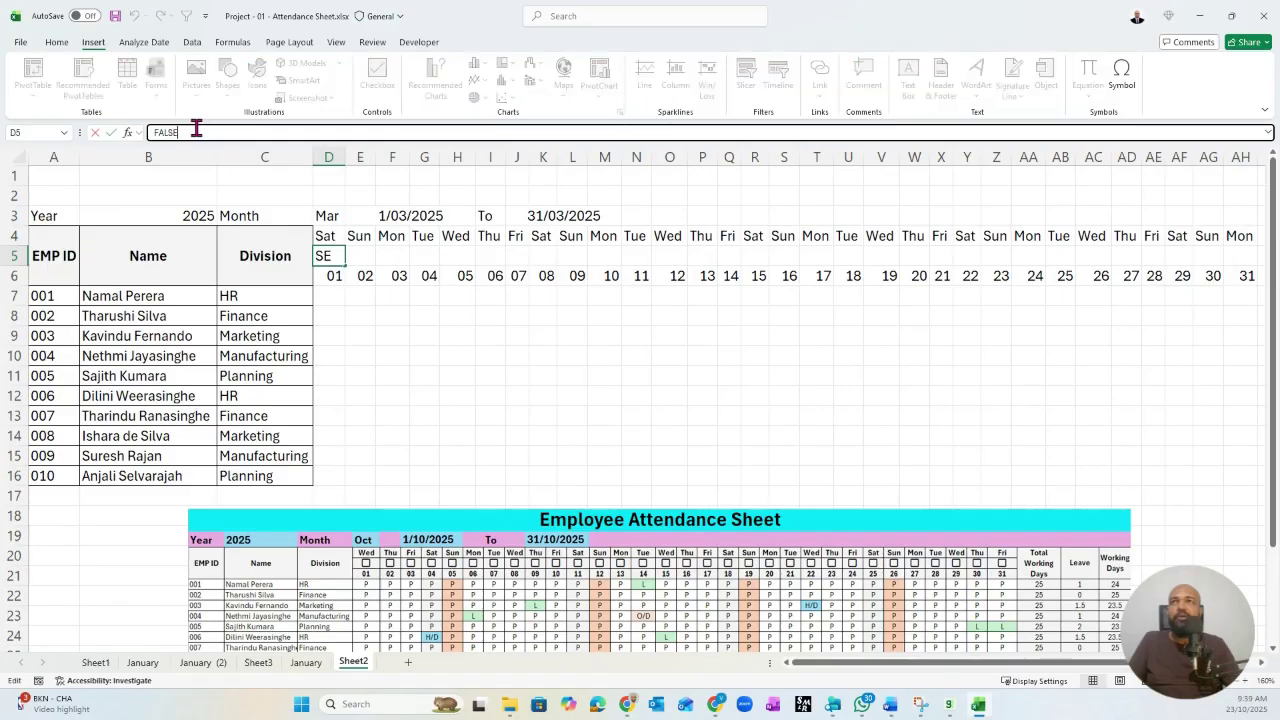
{"action": "key", "text": "Escape"}
{"action": "left_click", "coordinate": [330, 257]}
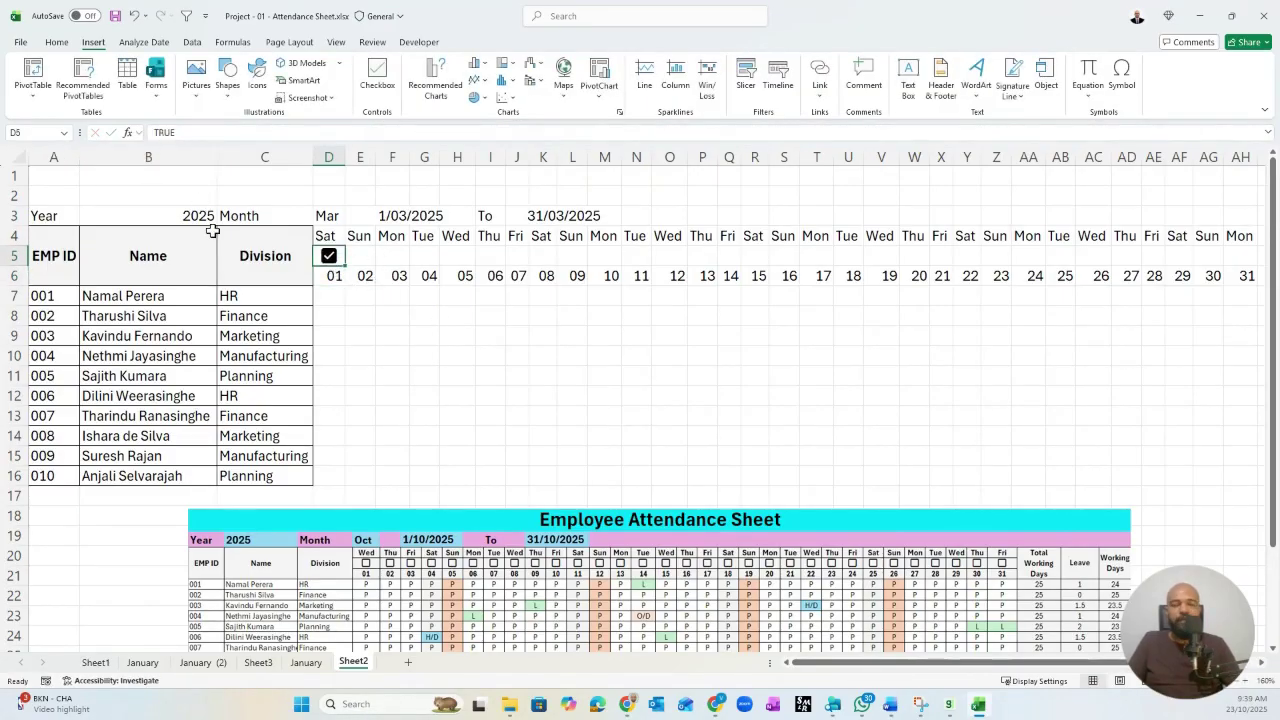
{"action": "left_click", "coordinate": [329, 258]}
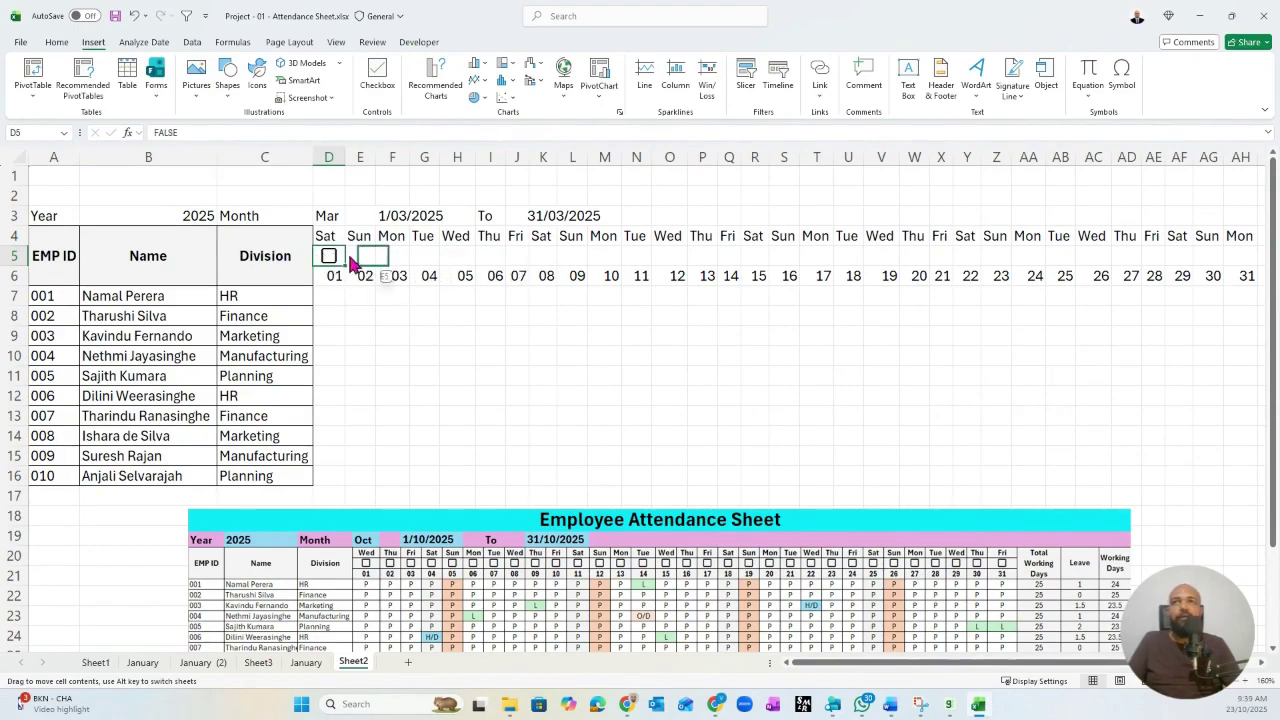
- Fill the unticked checkbox from D5 across row 5 to AH5
{"action": "left_click_drag", "start_coordinate": [337, 256], "coordinate": [1050, 254]}
{"action": "left_click", "coordinate": [446, 336]}
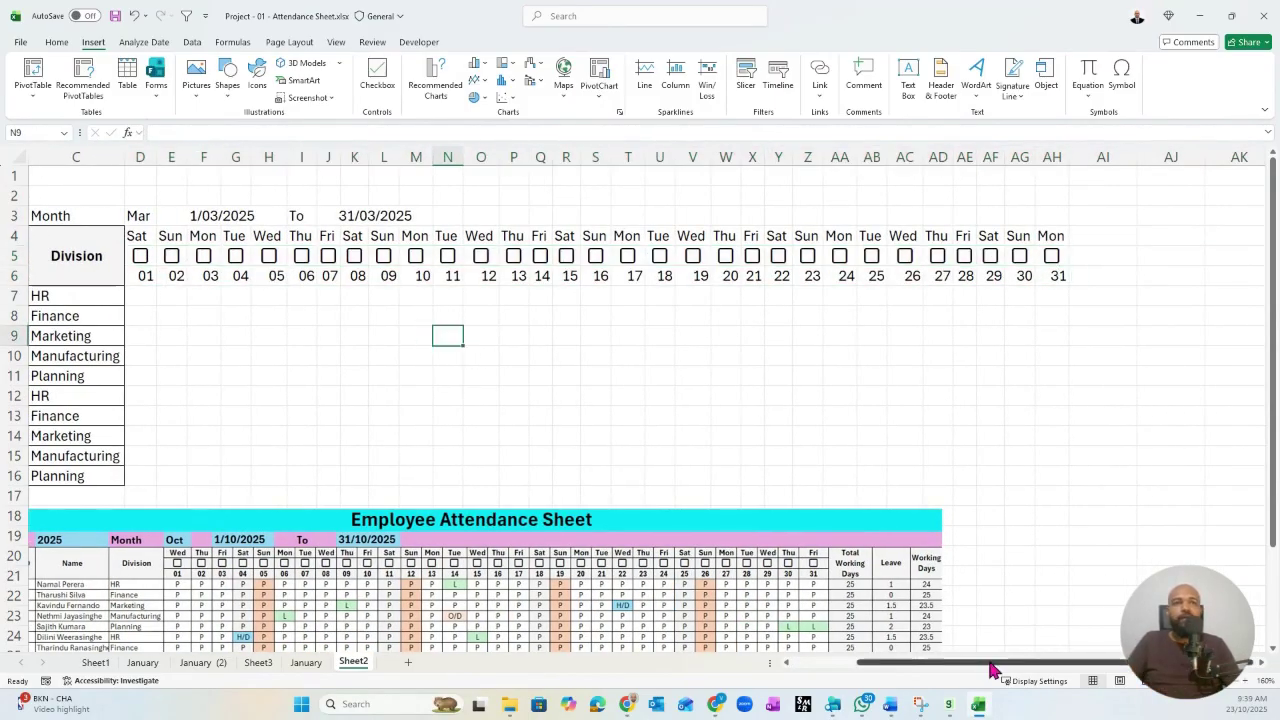
{"action": "left_click_drag", "start_coordinate": [991, 663], "coordinate": [889, 663]}
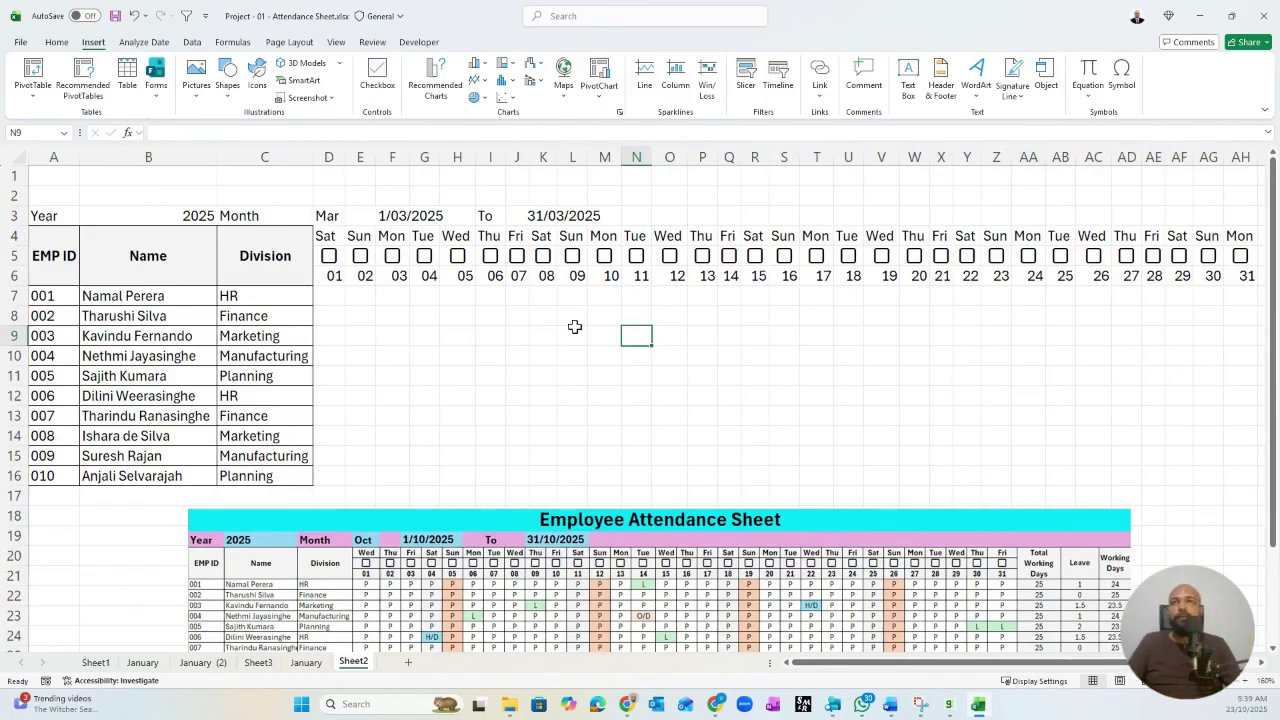
- Apply all borders to the attendance grid C4:AK16, including three extra columns after the last day
{"action": "left_click_drag", "start_coordinate": [287, 240], "coordinate": [1228, 480]}
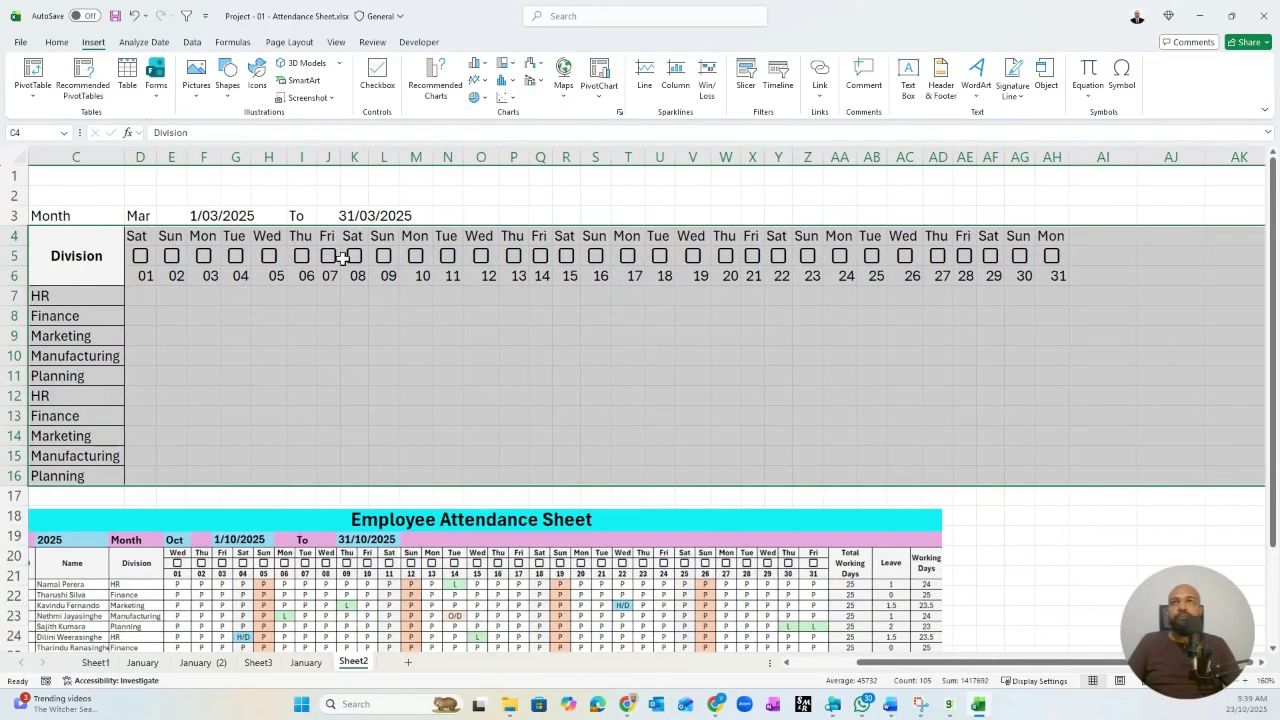
{"action": "left_click", "coordinate": [56, 42]}
{"action": "left_click", "coordinate": [211, 89]}
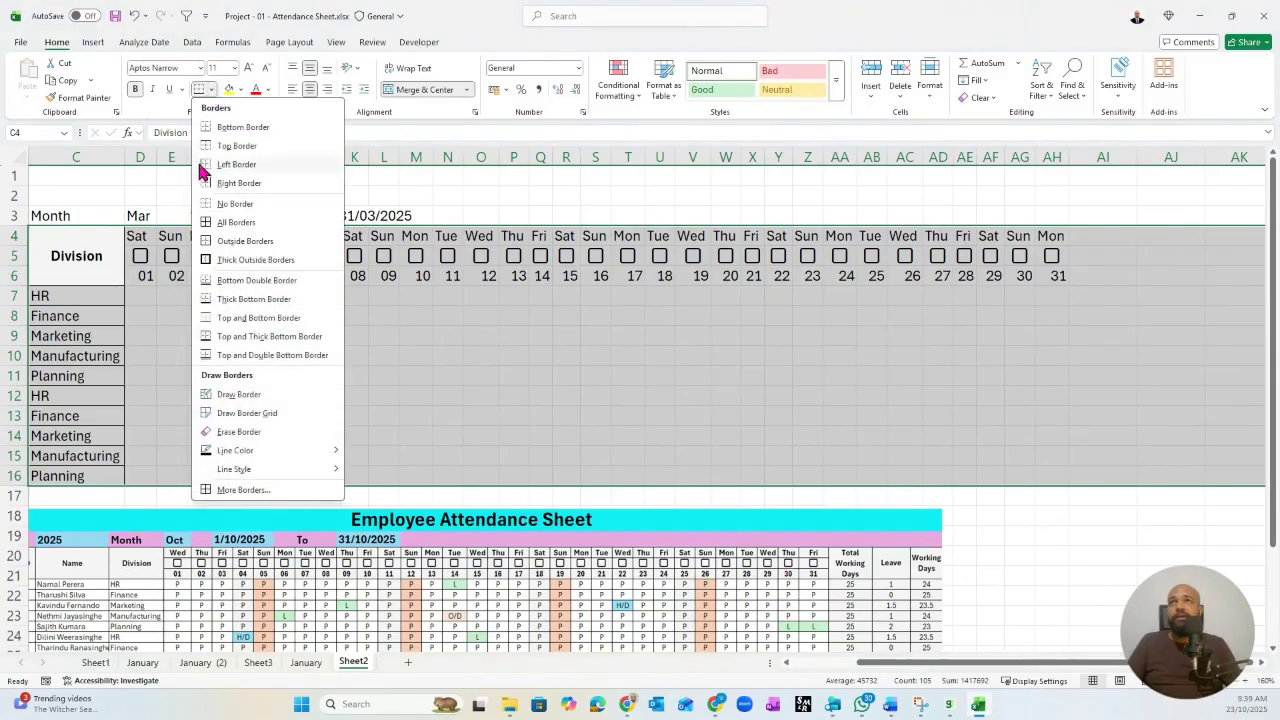
{"action": "left_click", "coordinate": [212, 224]}
{"action": "left_click_drag", "start_coordinate": [988, 662], "coordinate": [905, 662]}
{"action": "left_click", "coordinate": [500, 318]}
- Hide the sheet's gridlines
{"action": "left_click", "coordinate": [370, 43]}
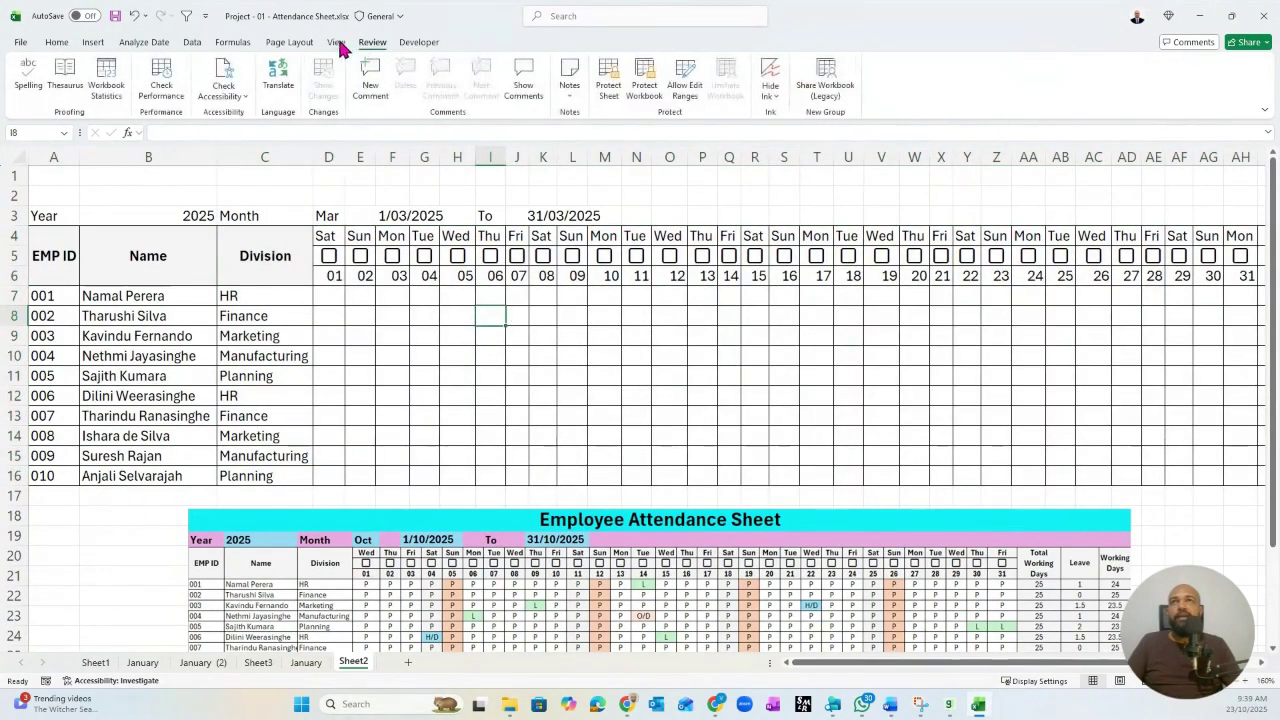
{"action": "left_click", "coordinate": [338, 43]}
{"action": "left_click", "coordinate": [395, 84]}
{"action": "left_click", "coordinate": [528, 355]}
{"action": "left_click", "coordinate": [366, 332]}
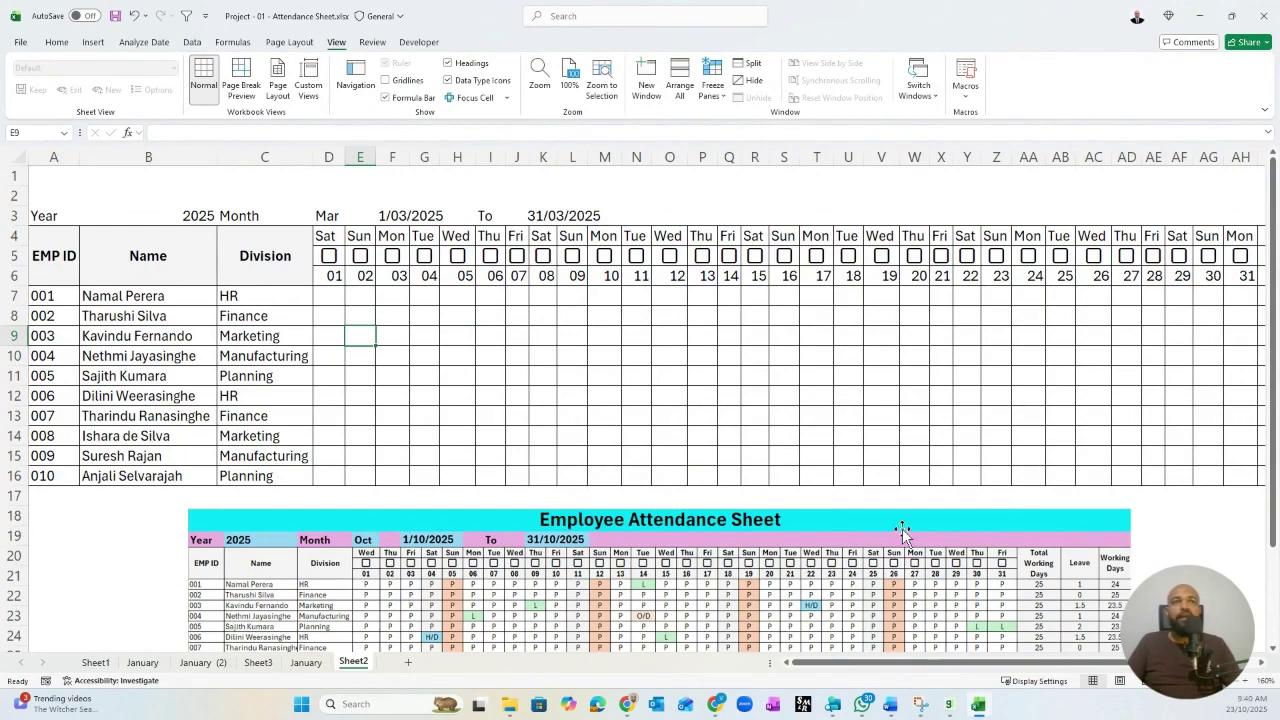
{"action": "left_click_drag", "start_coordinate": [1060, 664], "coordinate": [1114, 665]}
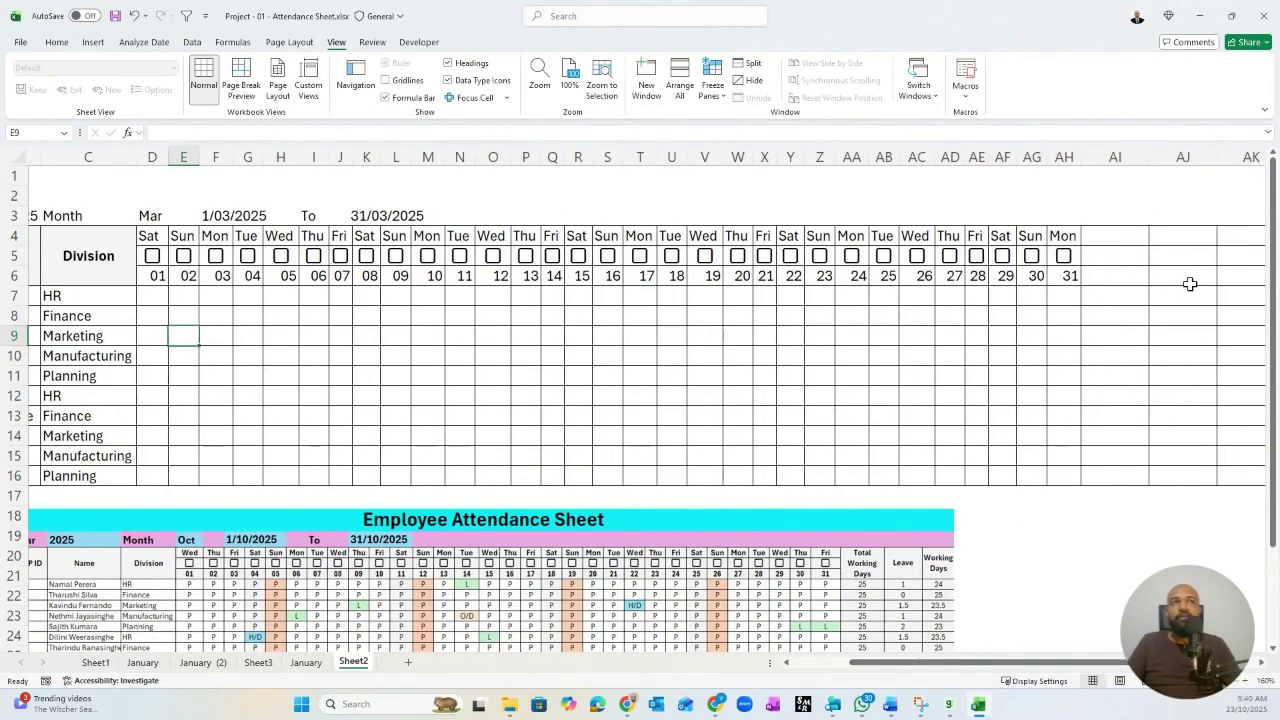
{"action": "left_click_drag", "start_coordinate": [1109, 240], "coordinate": [1123, 286]}
{"action": "left_click", "coordinate": [1197, 244]}
{"action": "left_click_drag", "start_coordinate": [1197, 248], "coordinate": [1195, 285]}
{"action": "left_click_drag", "start_coordinate": [1237, 243], "coordinate": [1237, 274]}
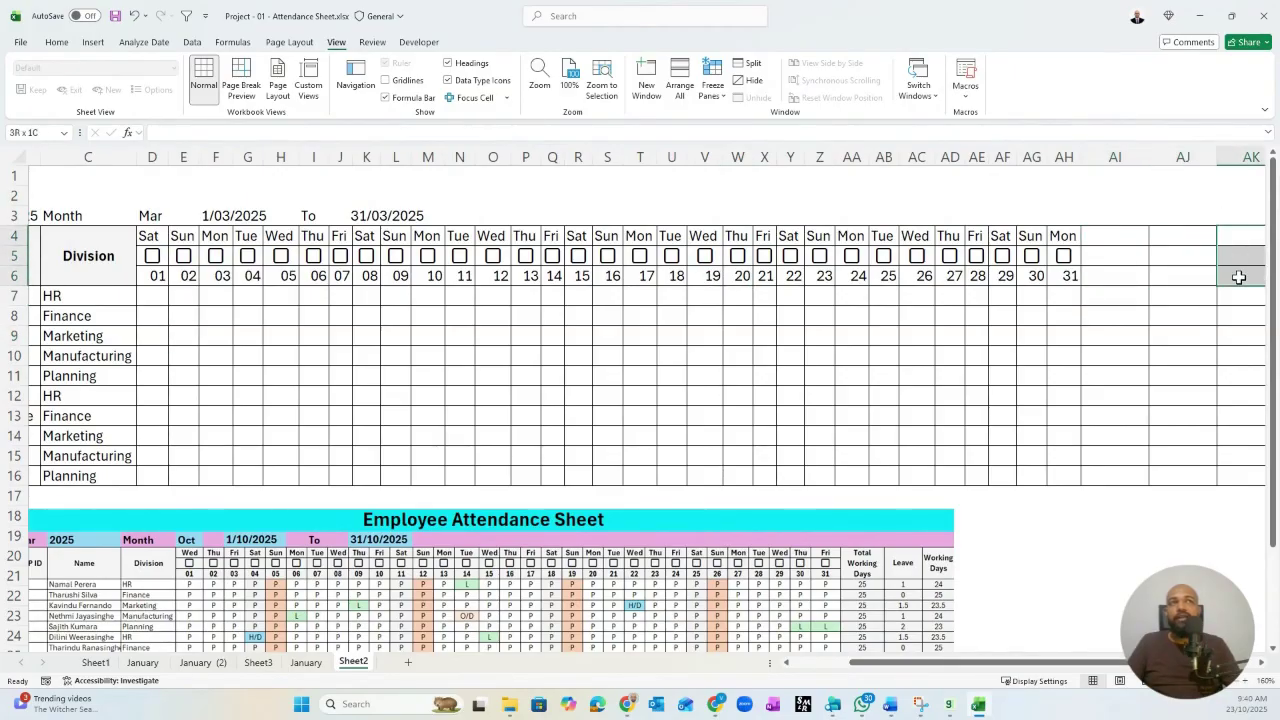
{"action": "left_click_drag", "start_coordinate": [1121, 662], "coordinate": [1136, 662]}
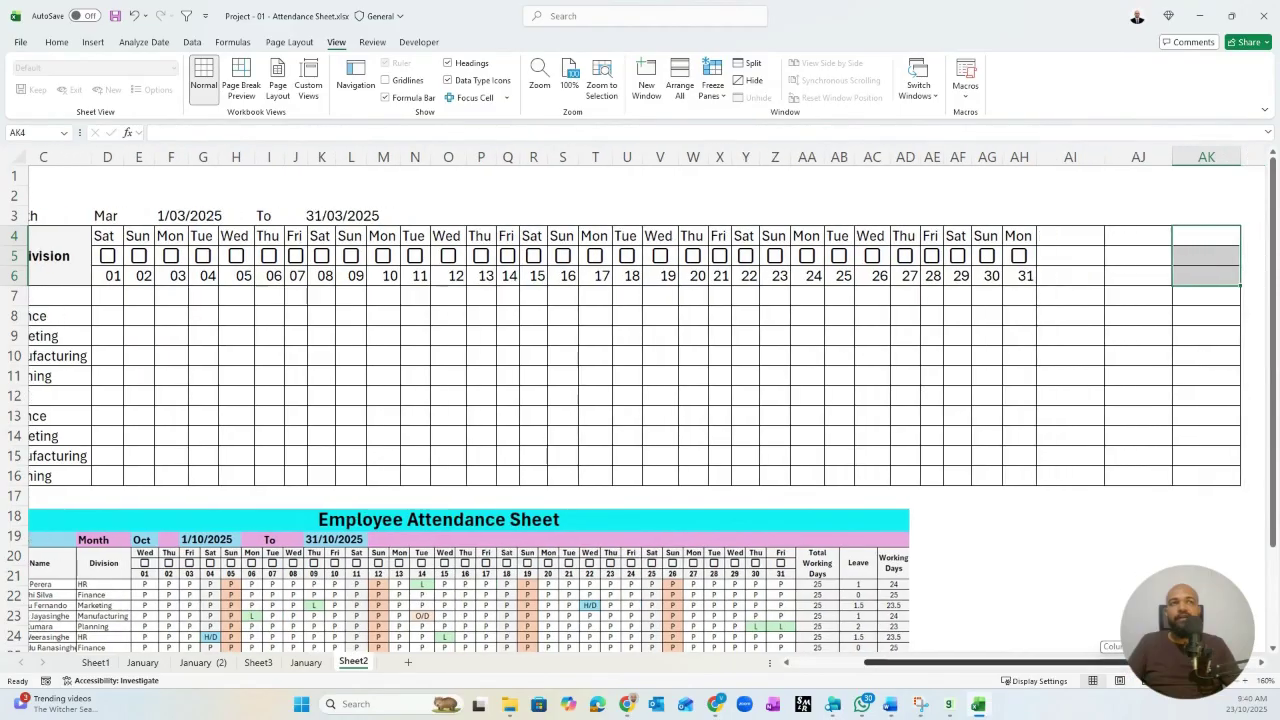
{"action": "left_click_drag", "start_coordinate": [980, 664], "coordinate": [905, 664]}
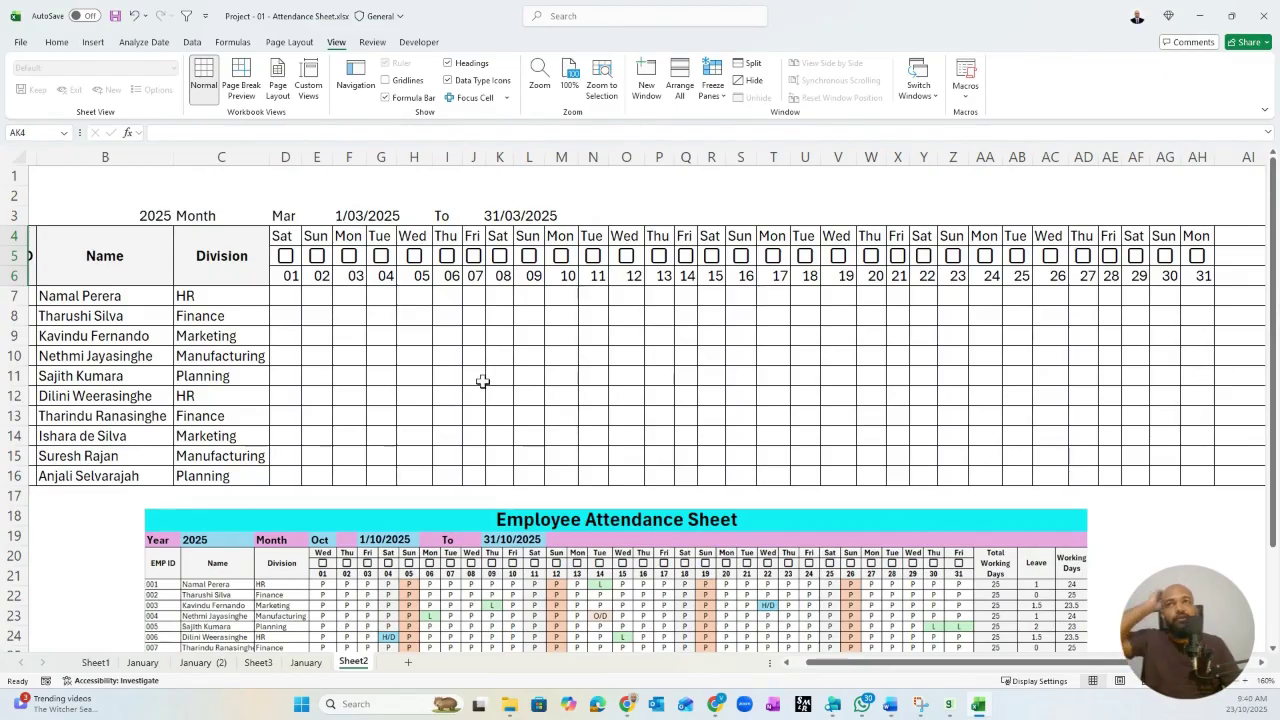
- Test the month dropdown in D3 with May, Jul and Jan, and return it to Mar
{"action": "left_click", "coordinate": [283, 215]}
{"action": "left_click", "coordinate": [309, 217]}
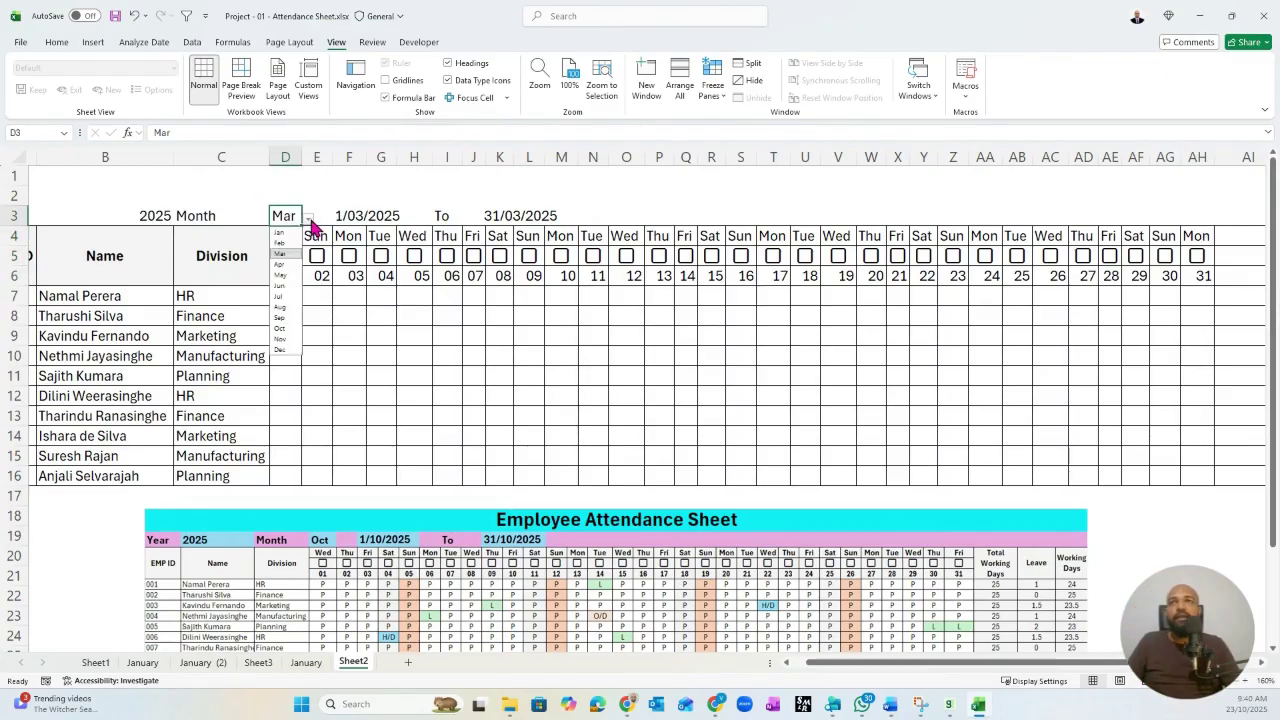
{"action": "left_click", "coordinate": [284, 294]}
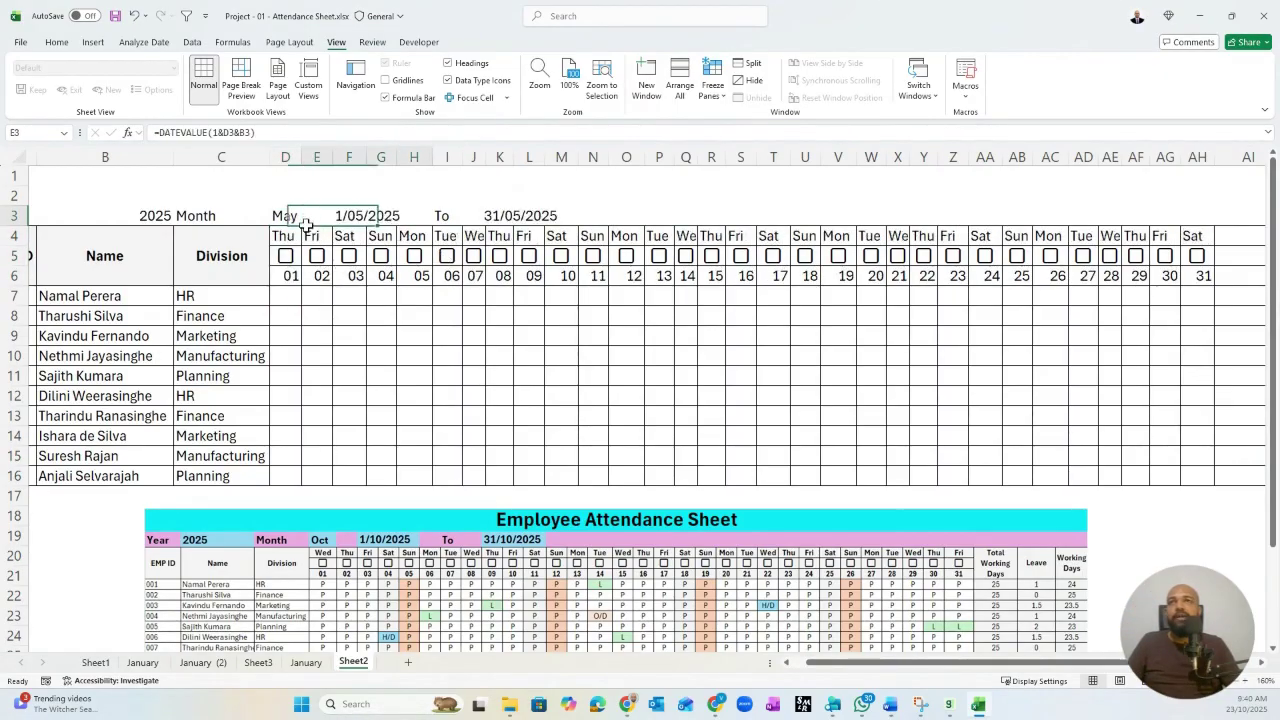
{"action": "left_click", "coordinate": [309, 217]}
{"action": "left_click", "coordinate": [280, 296]}
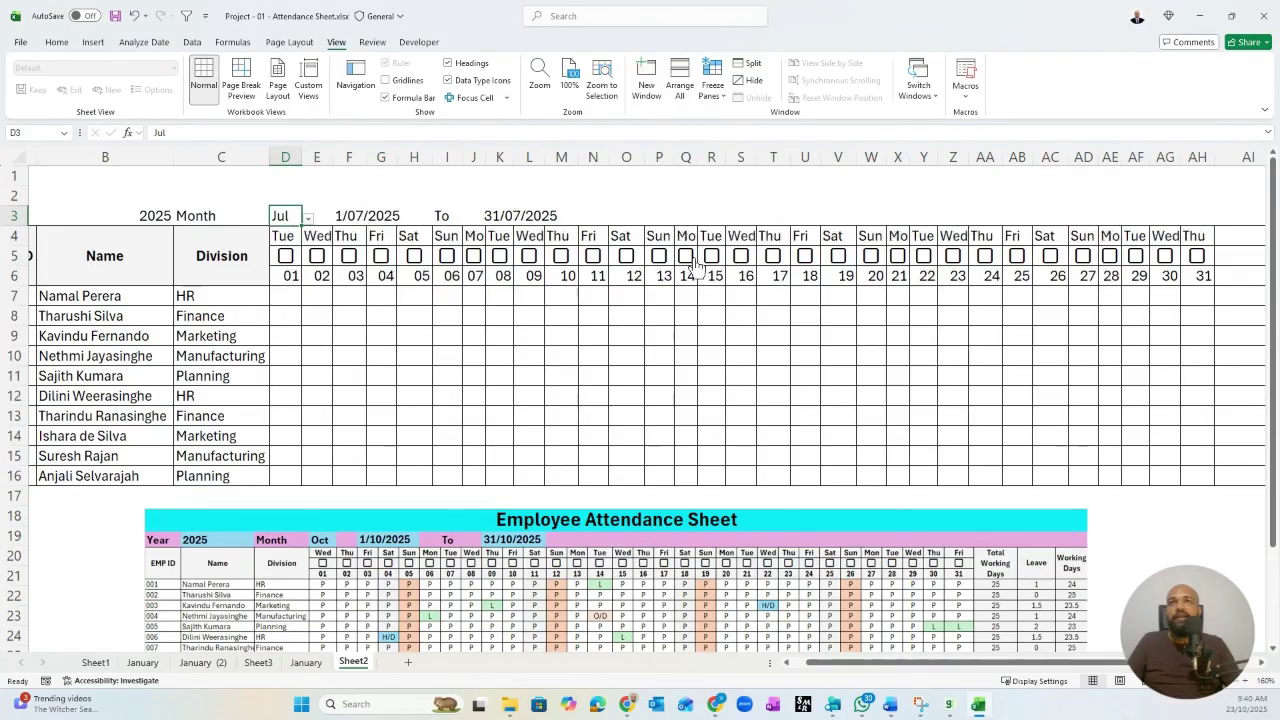
{"action": "left_click", "coordinate": [306, 218]}
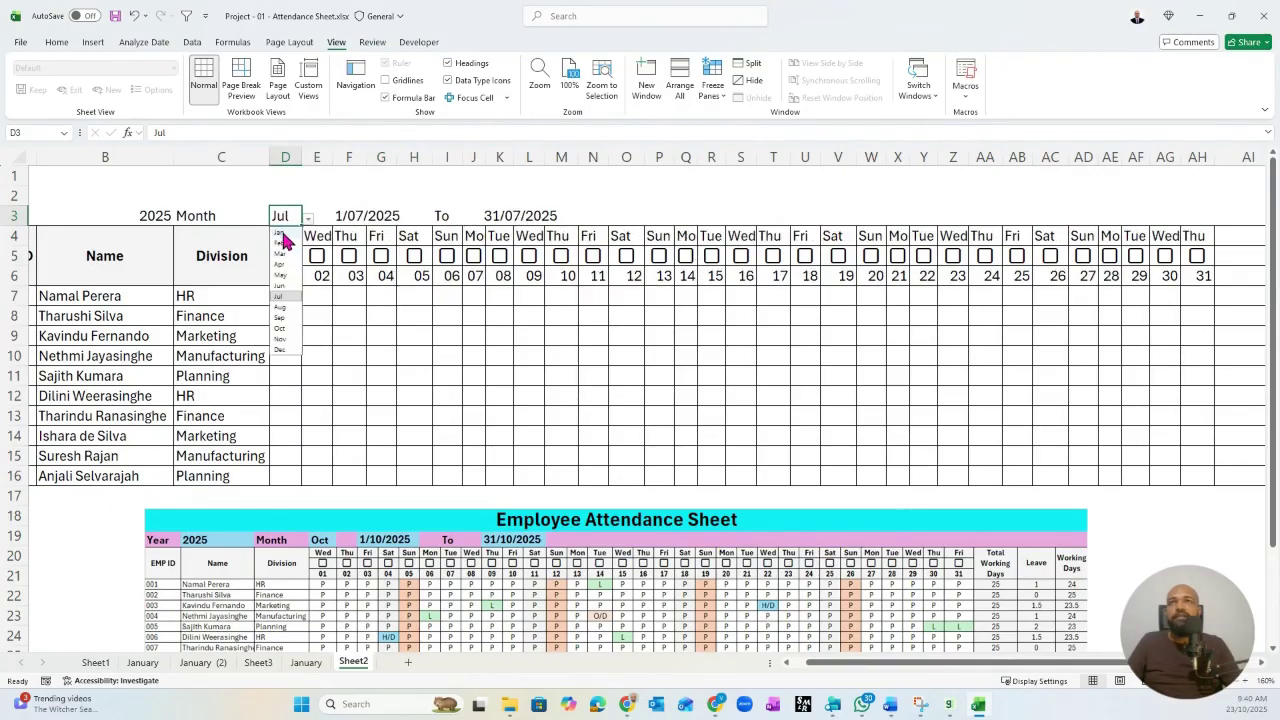
{"action": "left_click", "coordinate": [283, 236]}
{"action": "left_click", "coordinate": [309, 218]}
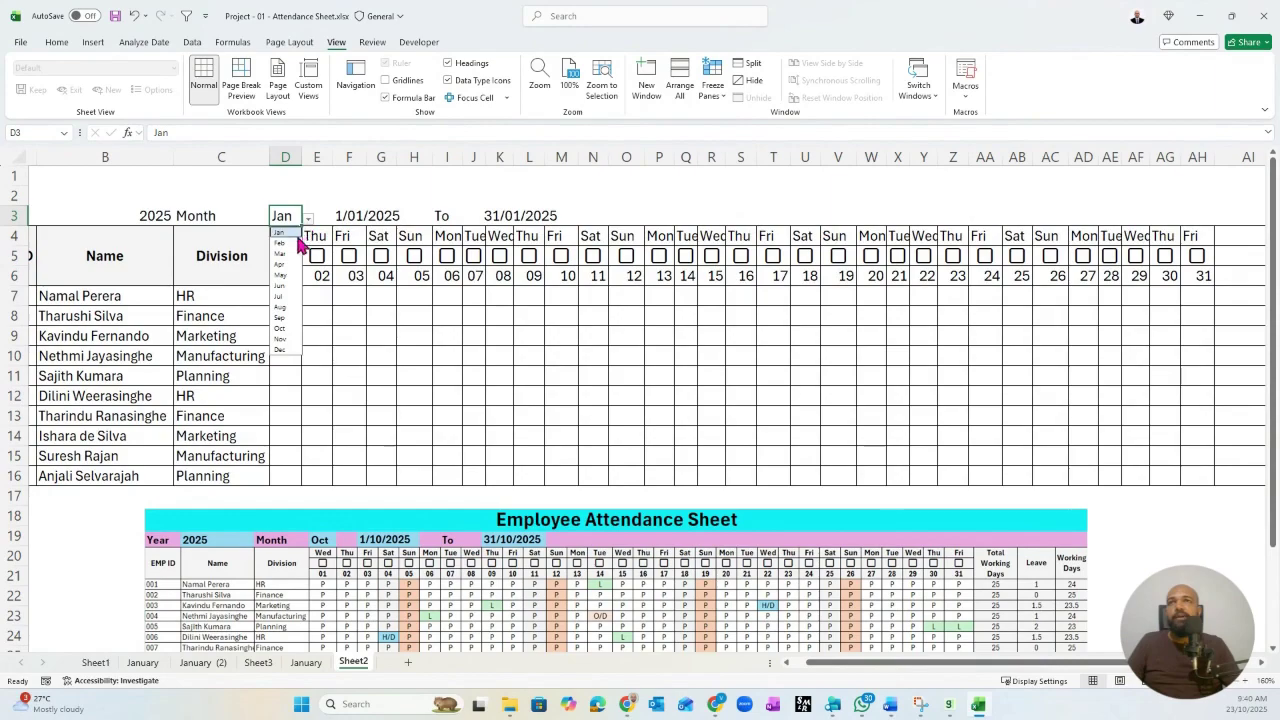
{"action": "left_click", "coordinate": [285, 256]}
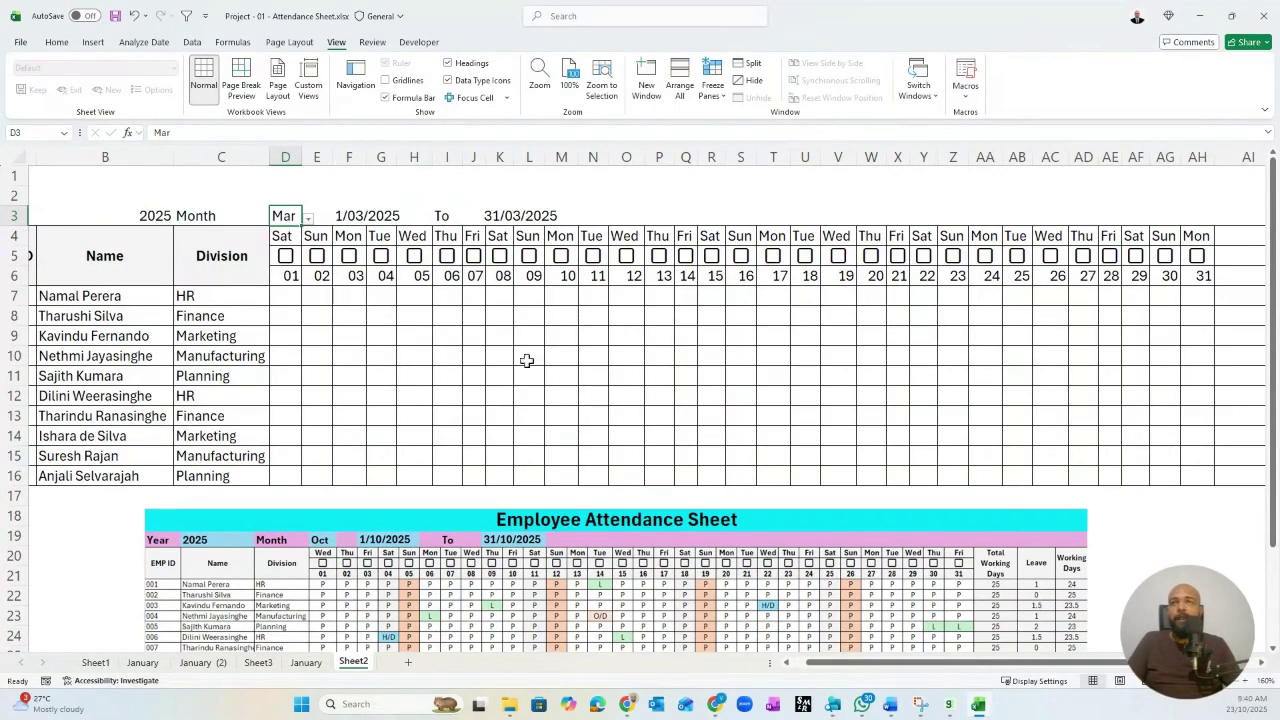
- Start a new conditional formatting rule for cell D7 that uses a formula to determine which cells to format
{"action": "left_click", "coordinate": [280, 296]}
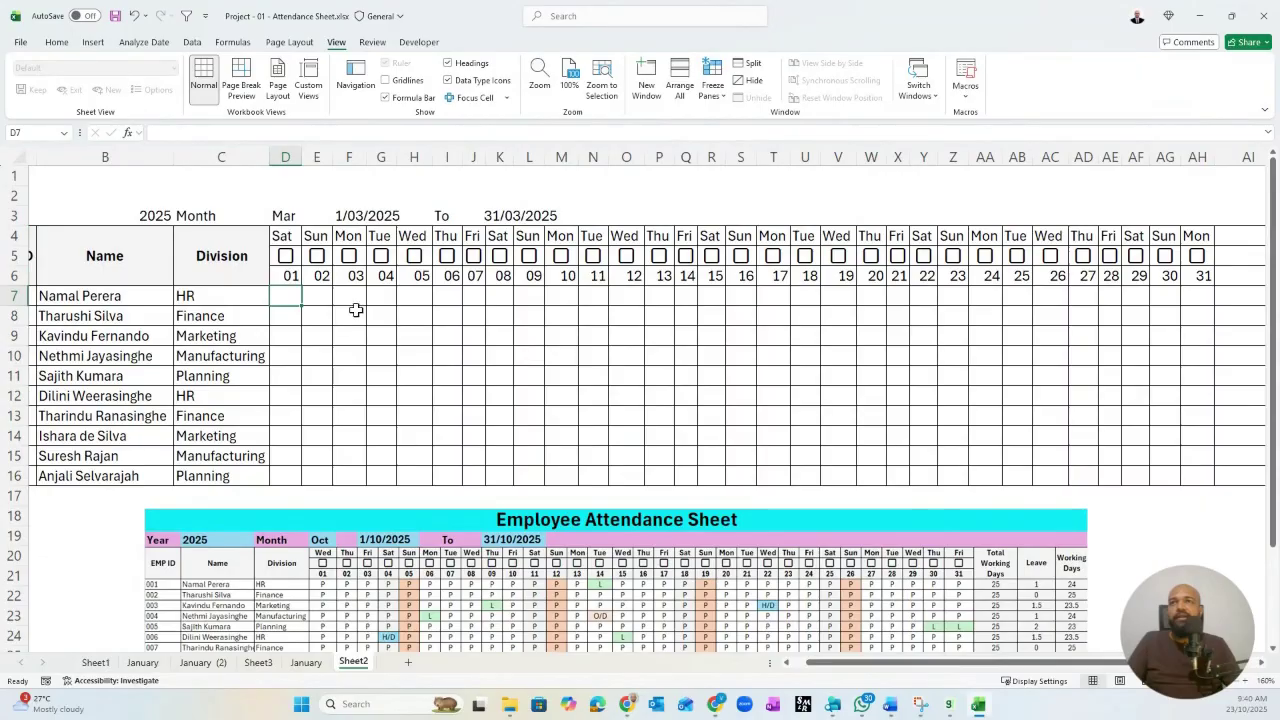
{"action": "left_click", "coordinate": [57, 42]}
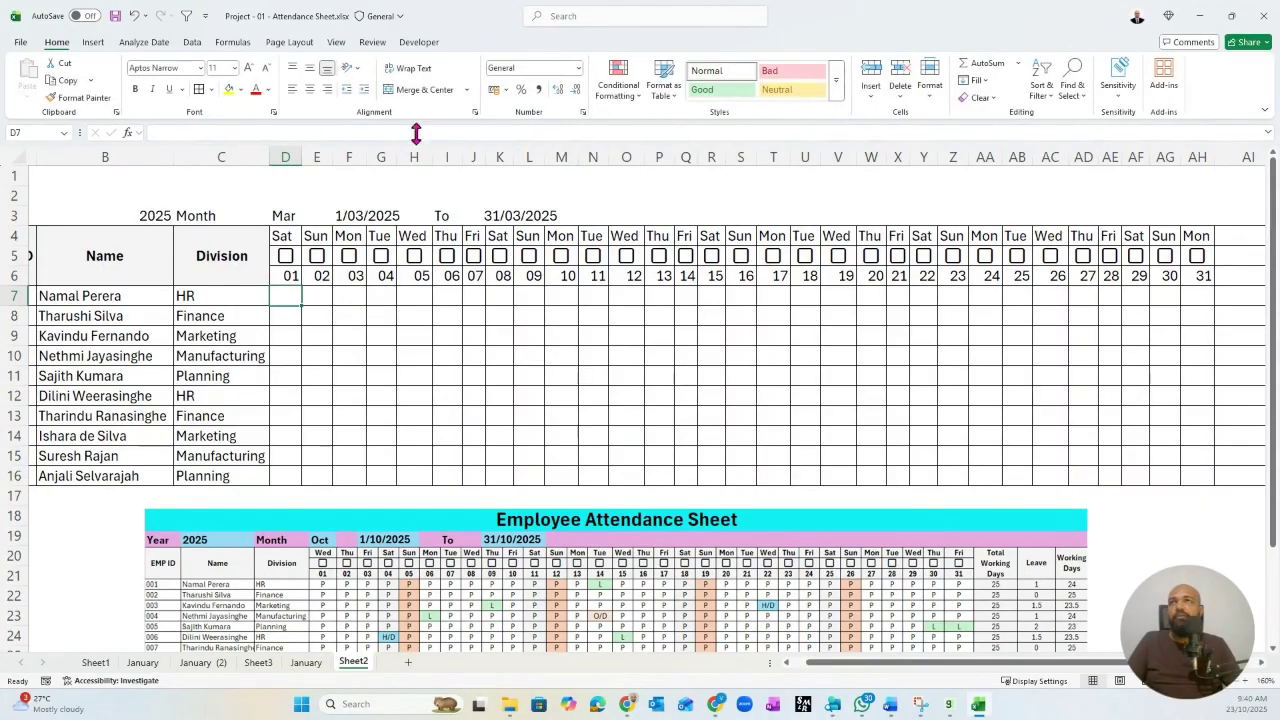
{"action": "left_click", "coordinate": [626, 100]}
{"action": "left_click", "coordinate": [626, 261]}
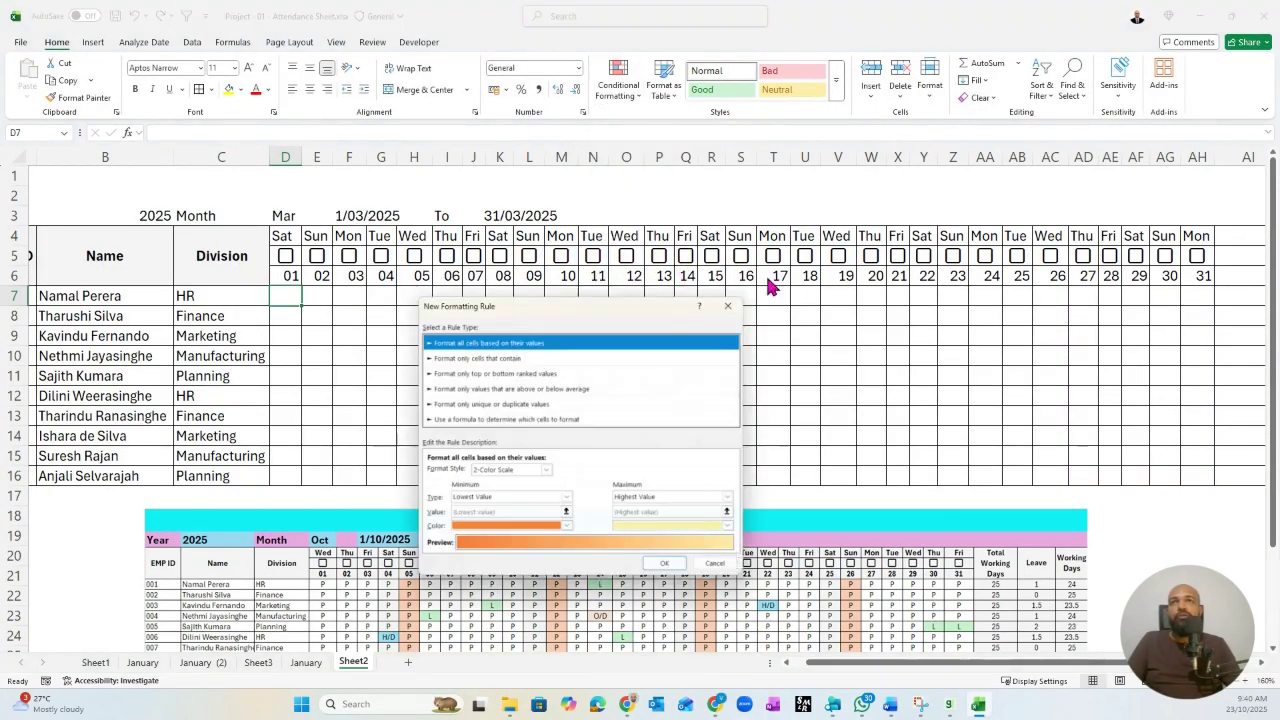
{"action": "left_click", "coordinate": [484, 418]}
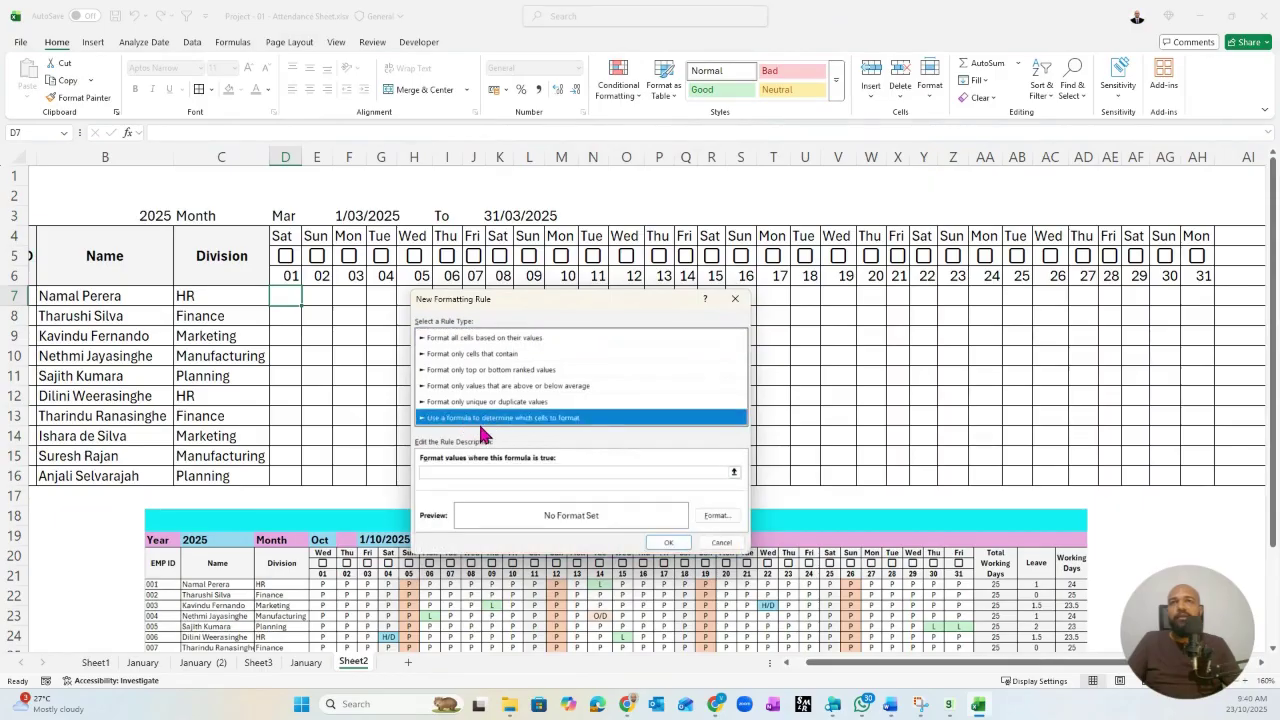
{"action": "left_click", "coordinate": [459, 472]}
{"action": "left_click_drag", "start_coordinate": [551, 298], "coordinate": [756, 266]}
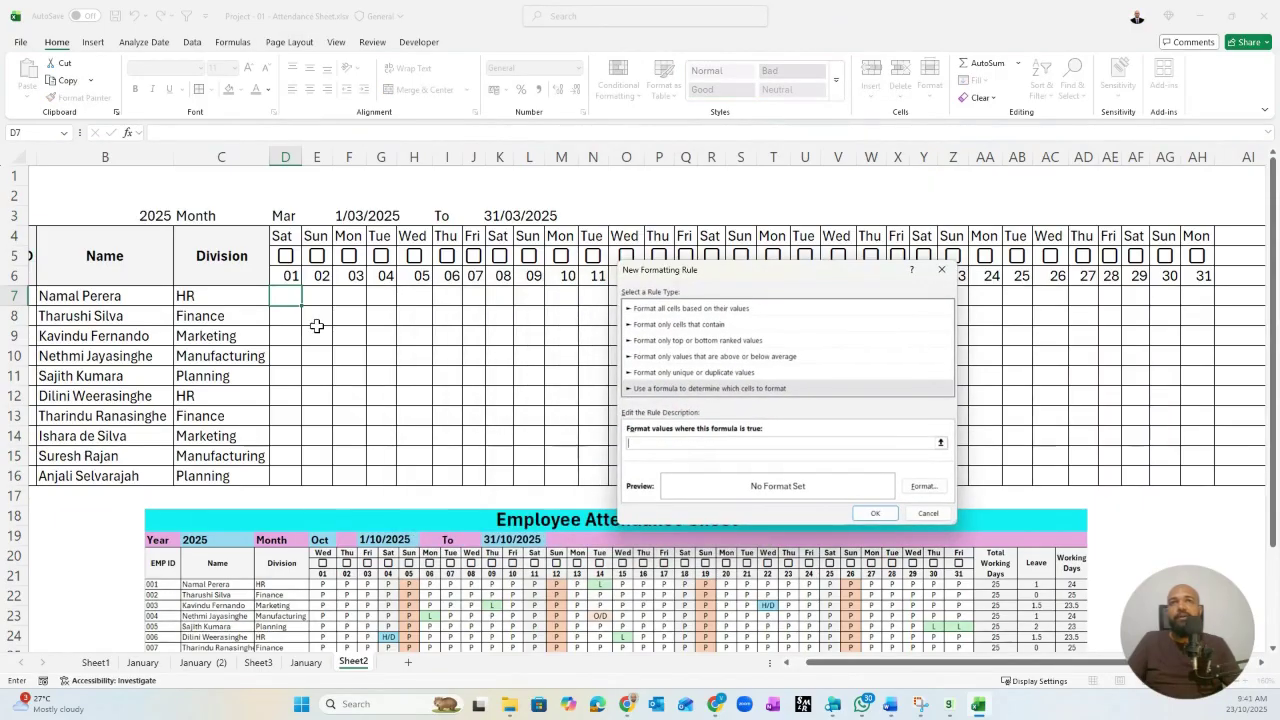
- Try the rule formula =$D$4="Sat" with a fully absolute reference, and clear it back to the equals sign
{"action": "left_click", "coordinate": [286, 236]}
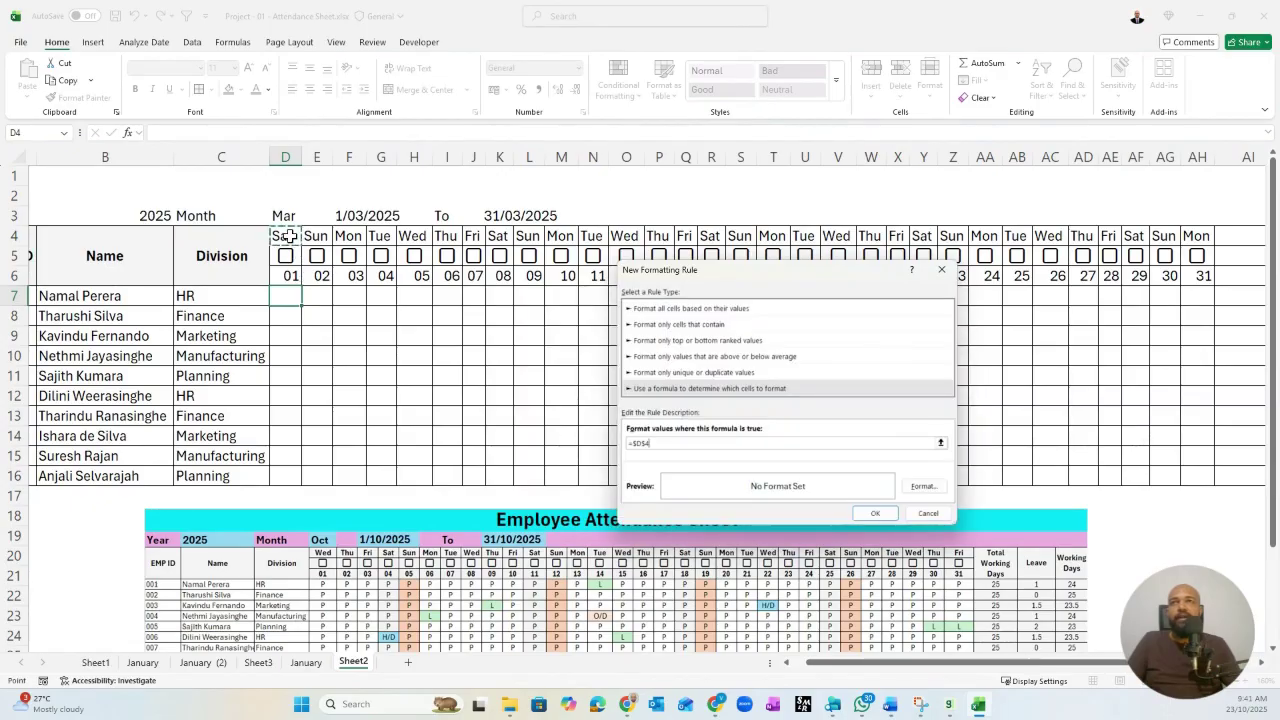
{"action": "type", "text": "=\""}
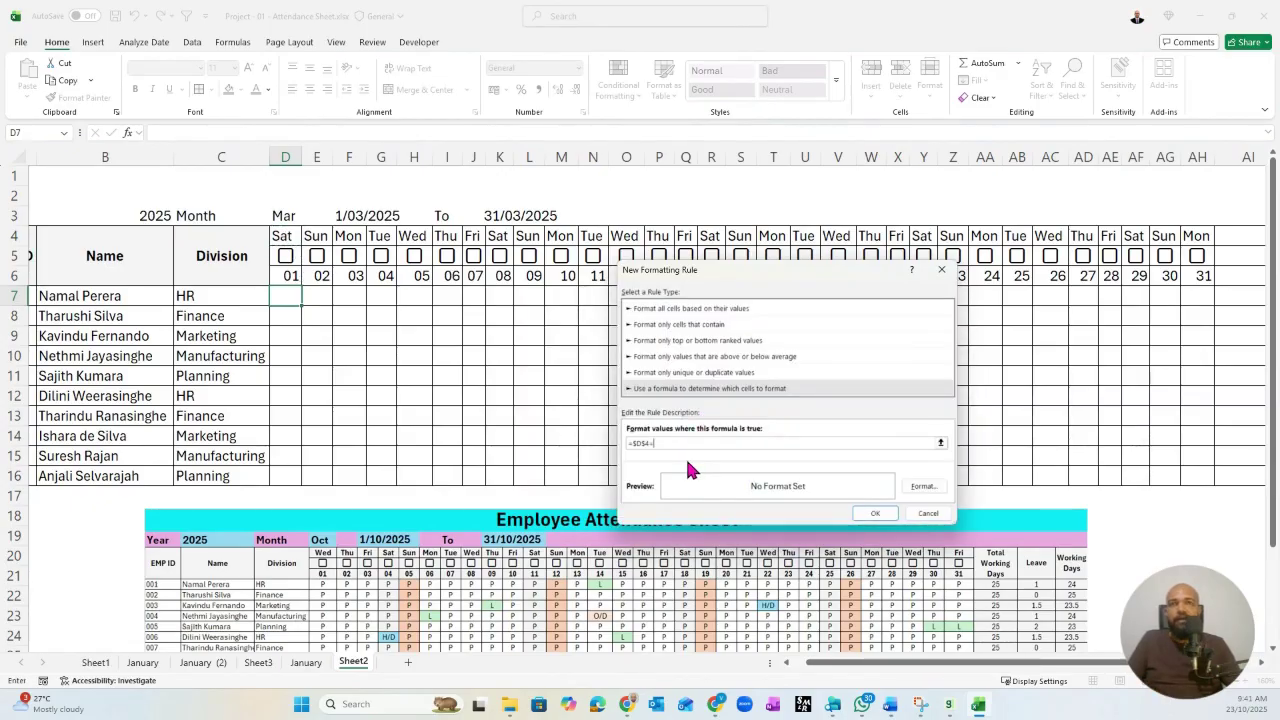
{"action": "type", "text": "s"}
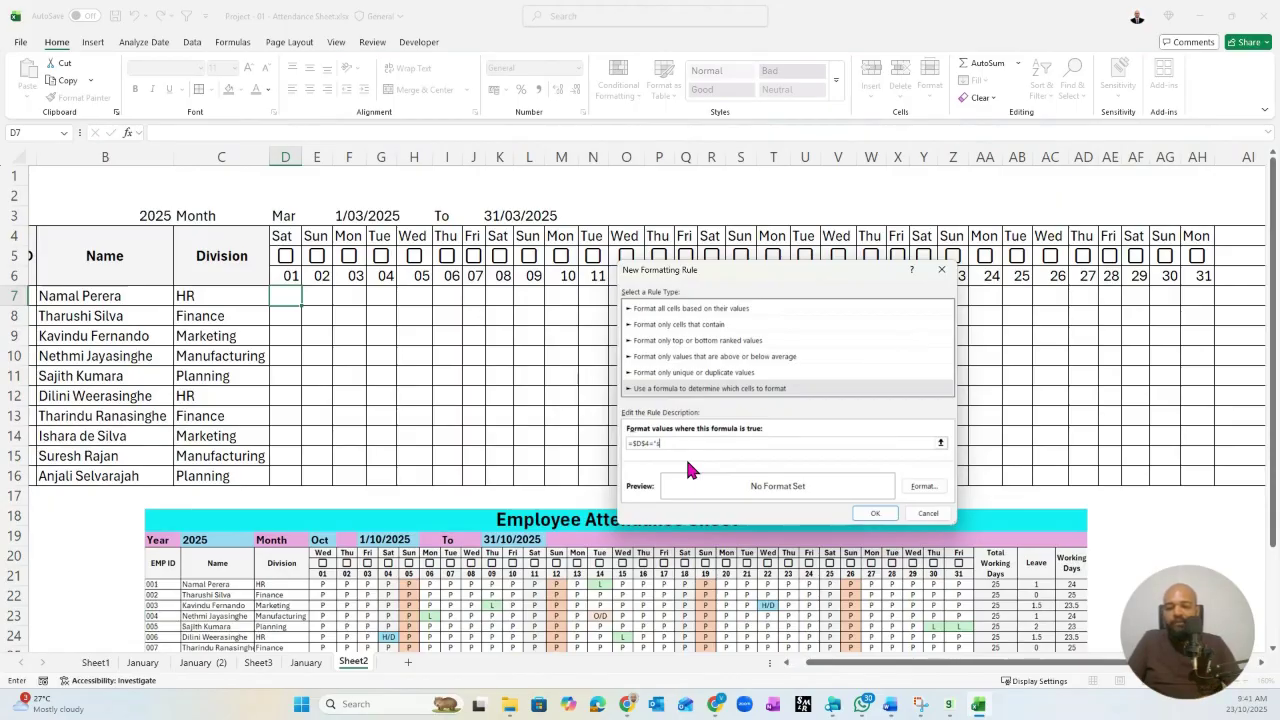
{"action": "type", "text": "at\""}
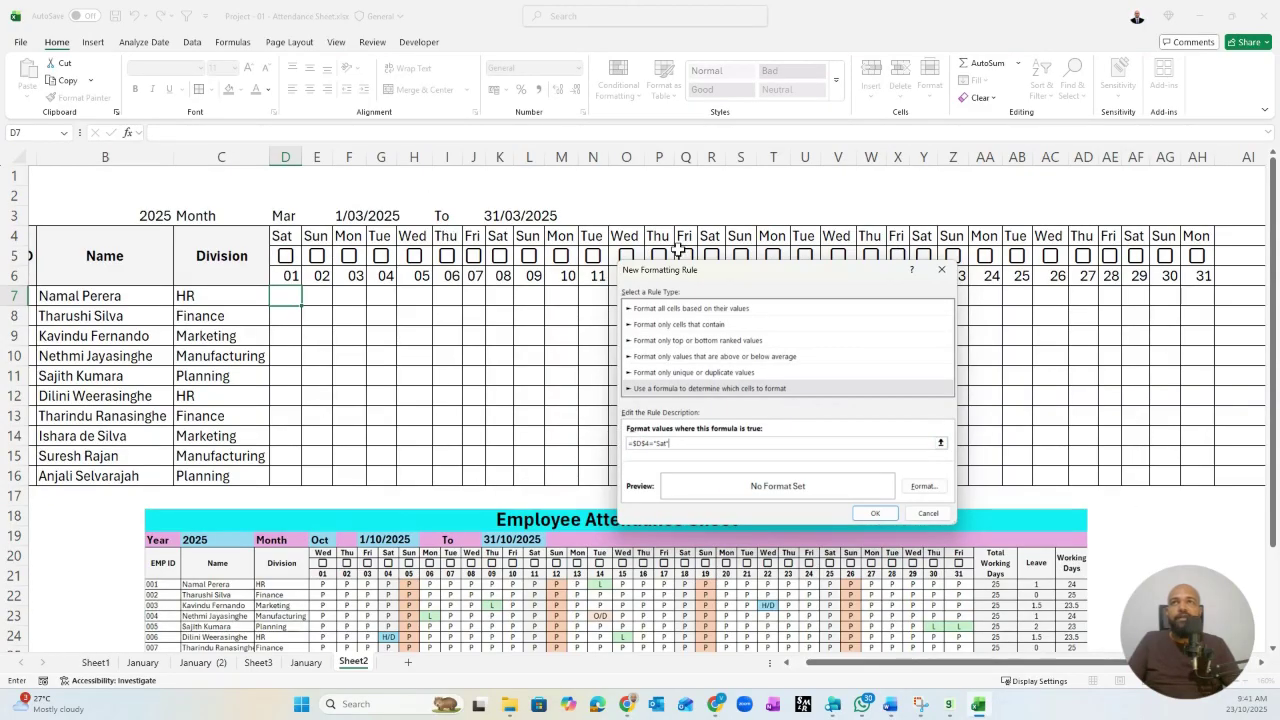
{"action": "left_click", "coordinate": [657, 444]}
{"action": "double_click", "coordinate": [663, 443]}
{"action": "key", "text": "BackSpace"}
{"action": "key", "text": "BackSpace"}
{"action": "key", "text": "BackSpace"}
{"action": "key", "text": "BackSpace"}
{"action": "key", "text": "BackSpace"}
{"action": "key", "text": "BackSpace"}
{"action": "key", "text": "BackSpace"}
{"action": "key", "text": "BackSpace"}
{"action": "key", "text": "BackSpace"}
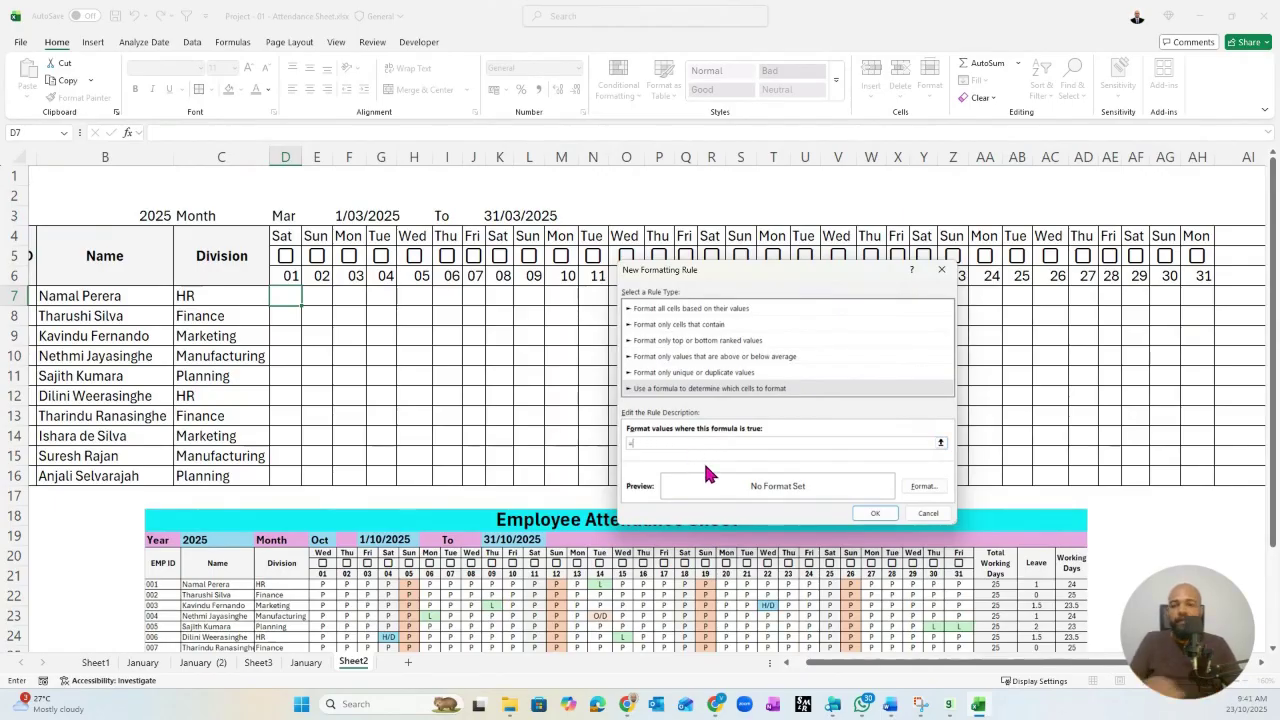
- Set the rule formula to =D$4="Sat" with a light grey fill, and apply the rule
{"action": "left_click", "coordinate": [285, 236]}
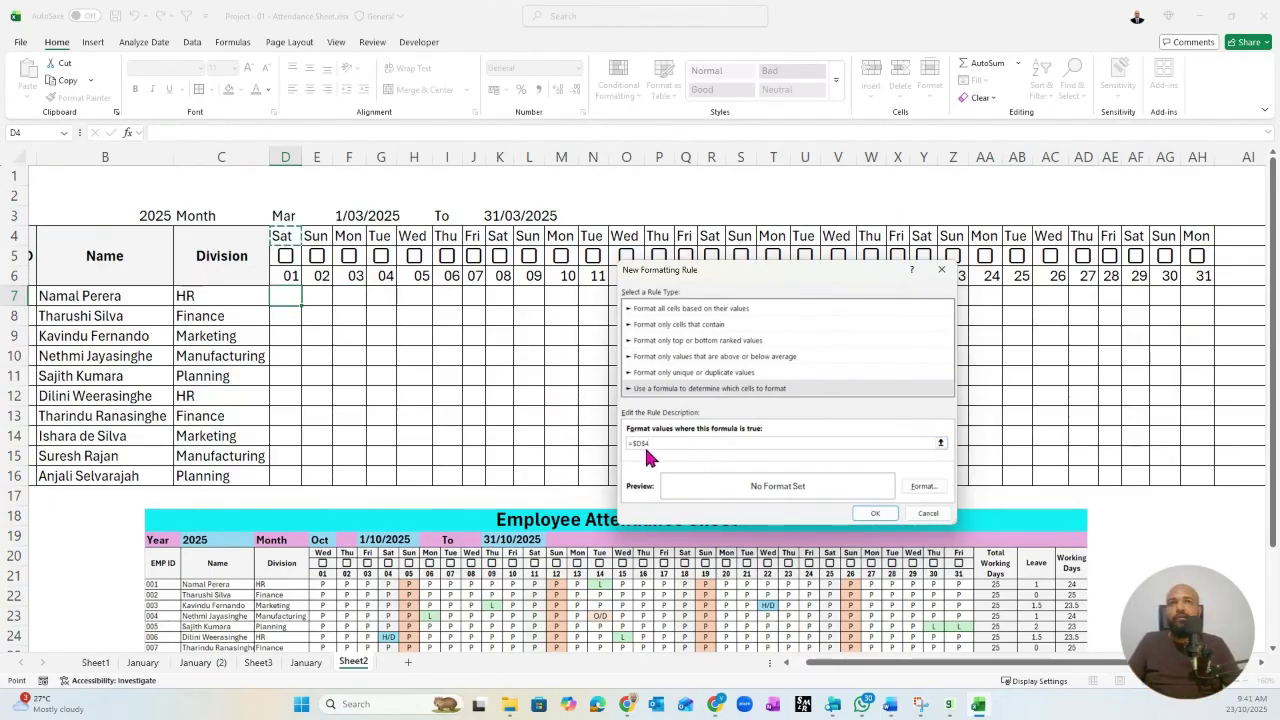
{"action": "key", "text": "F4"}
{"action": "type", "text": "=\"Sat"}
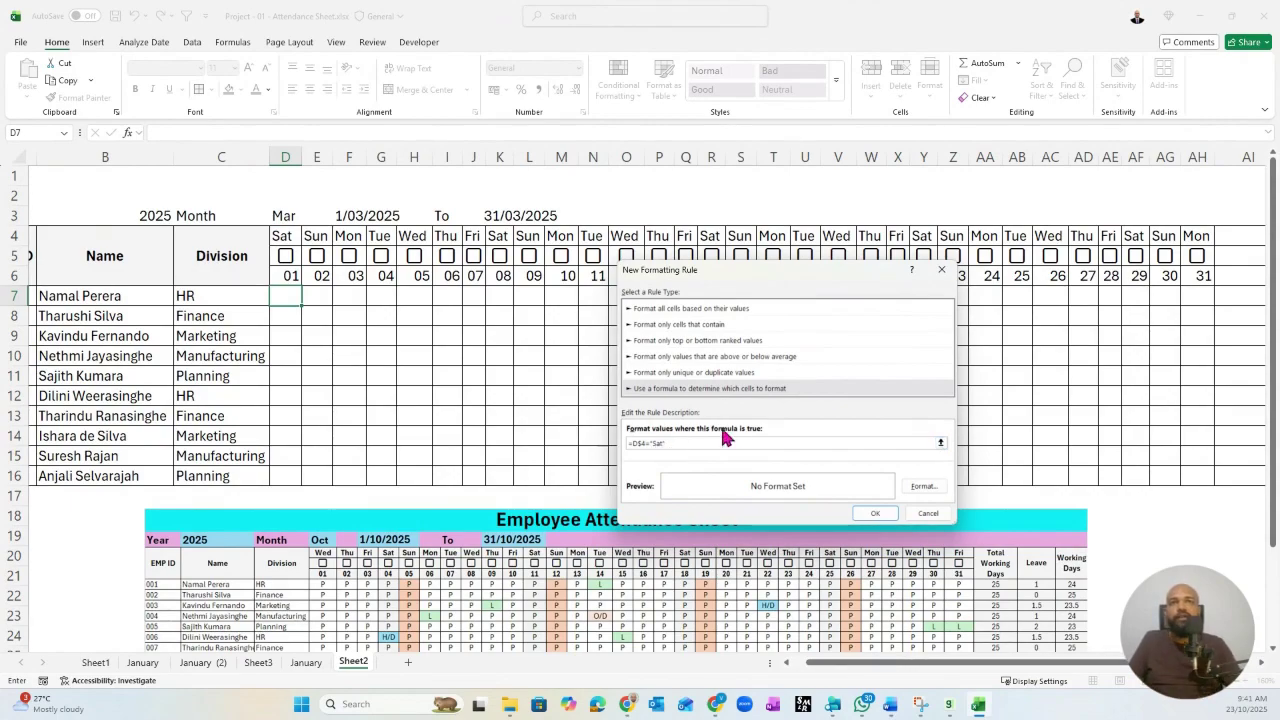
{"action": "left_click", "coordinate": [920, 487]}
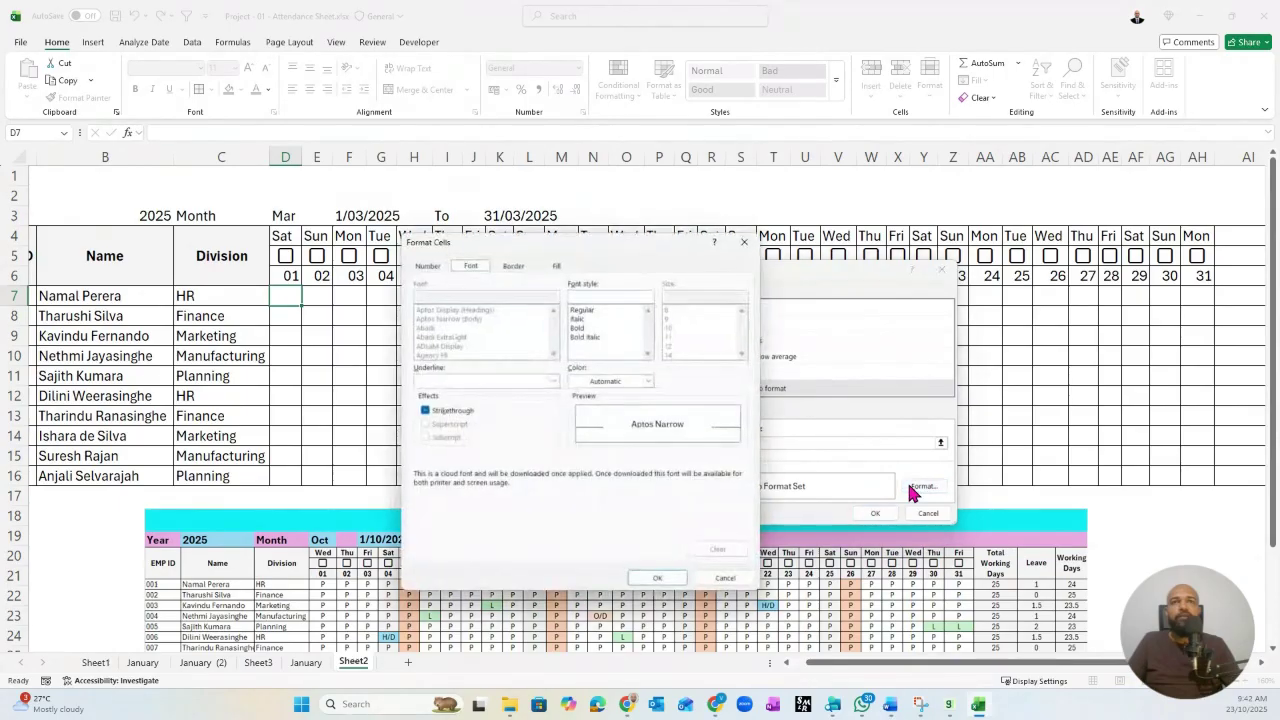
{"action": "left_click", "coordinate": [558, 265]}
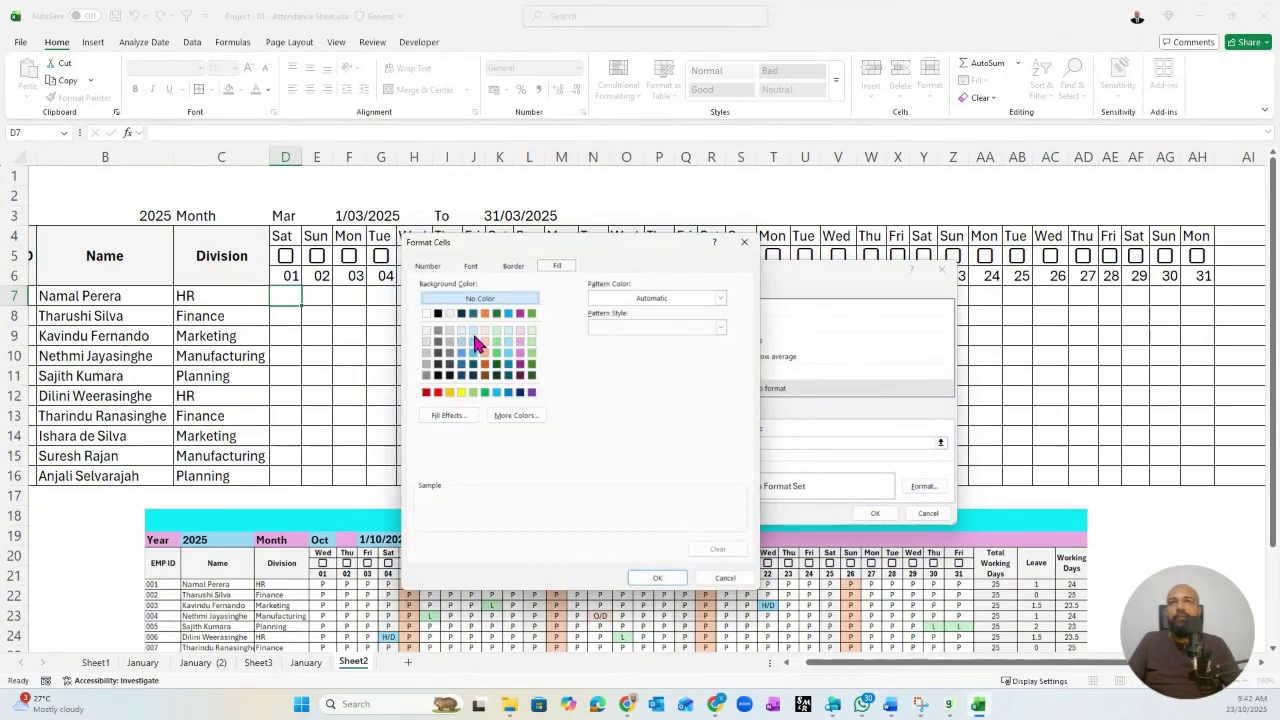
{"action": "left_click", "coordinate": [427, 341]}
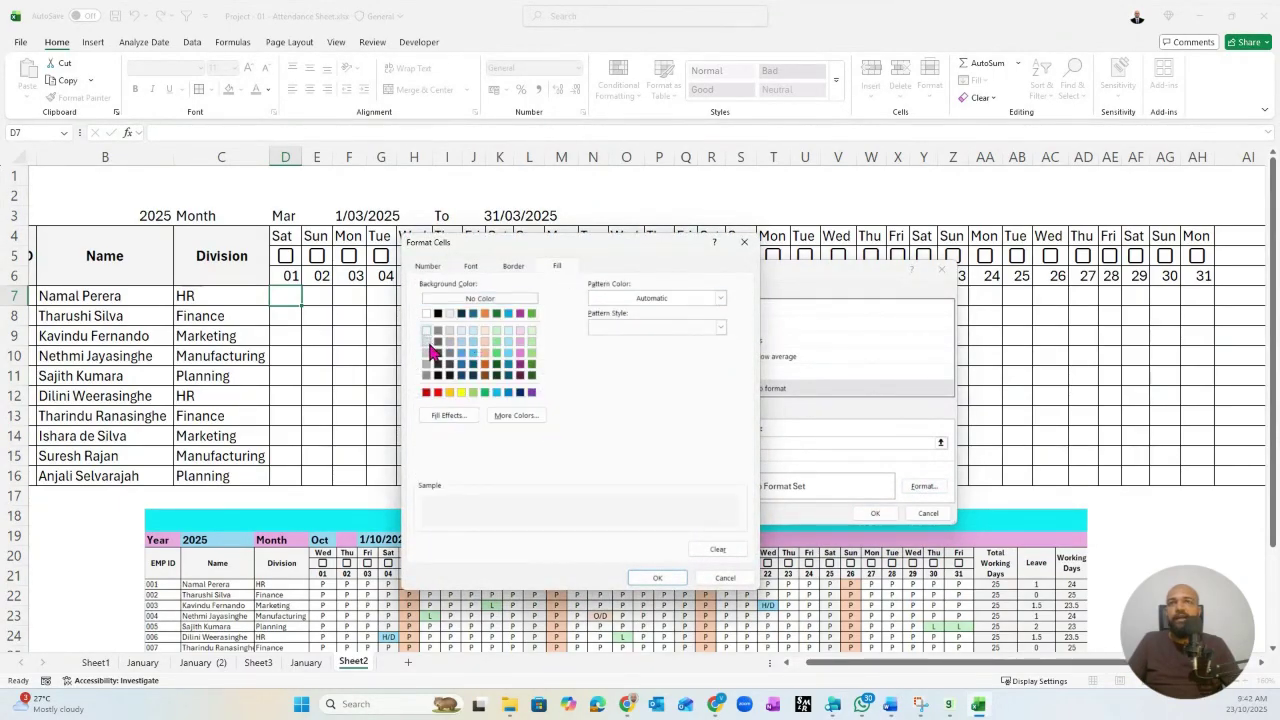
{"action": "left_click", "coordinate": [655, 578]}
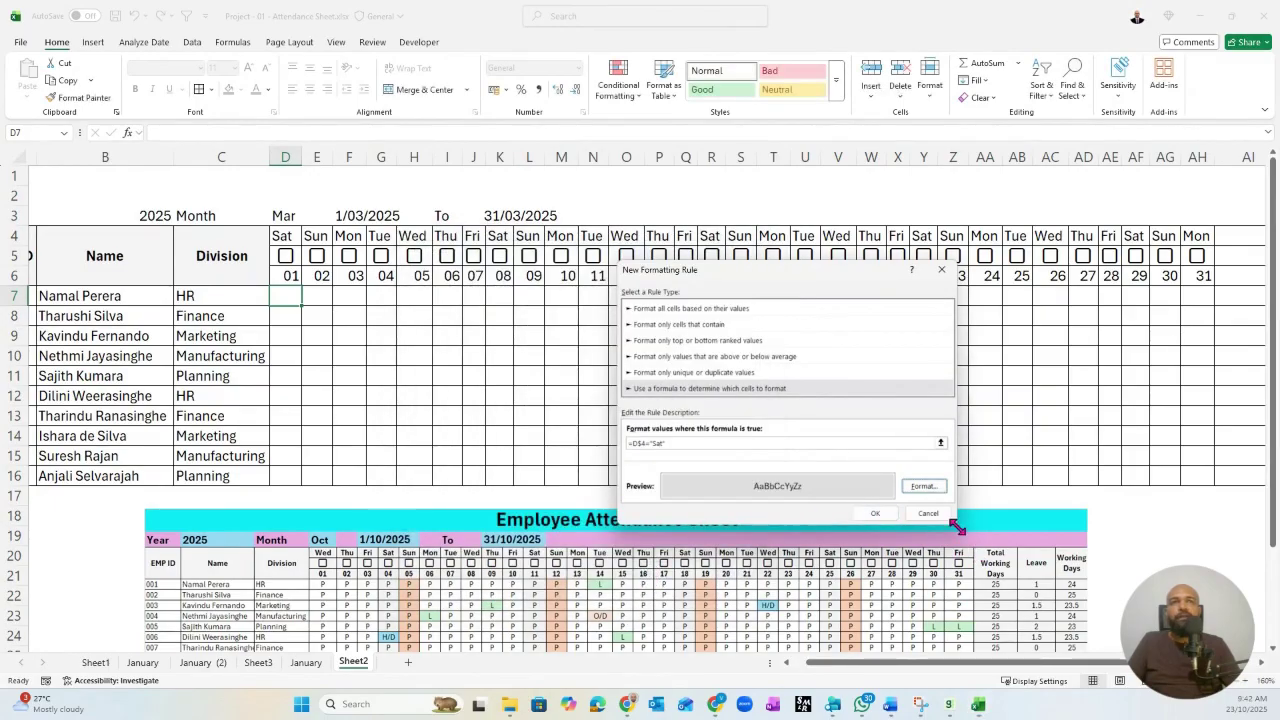
{"action": "left_click", "coordinate": [875, 513]}
- Fill D7's Saturday formatting across the whole attendance grid to AH16
{"action": "left_click", "coordinate": [290, 337]}
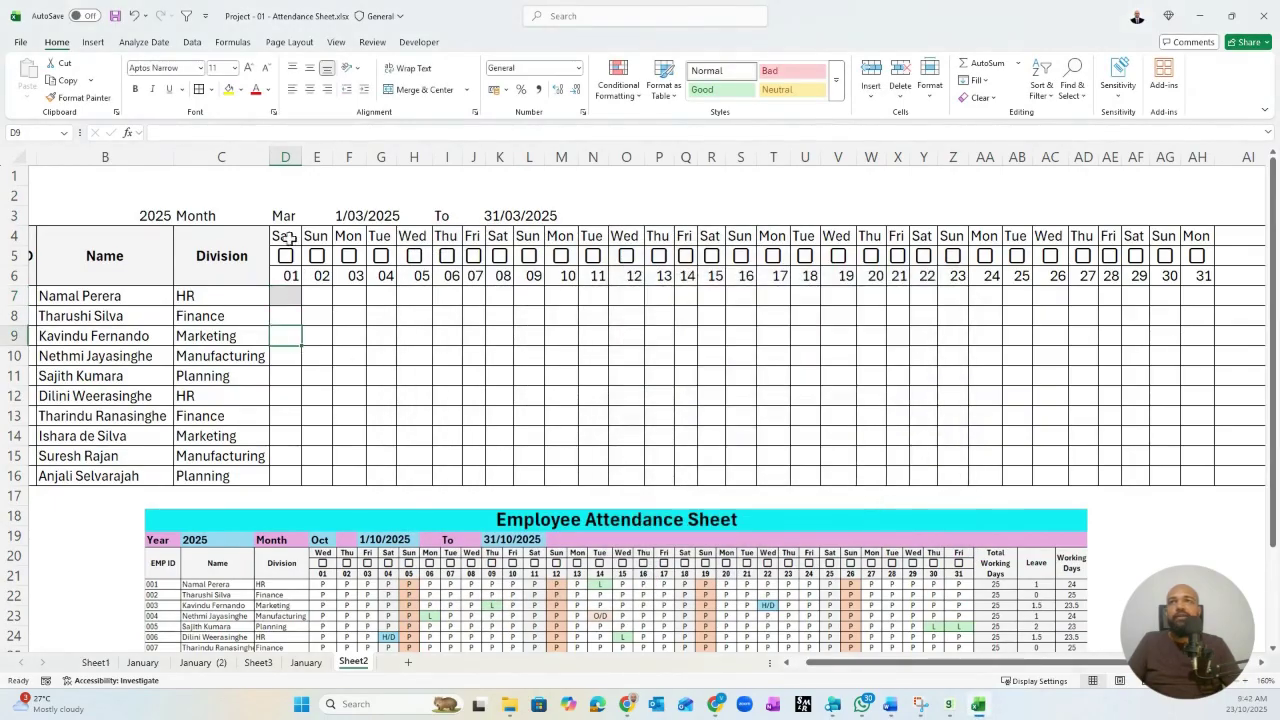
{"action": "left_click", "coordinate": [290, 299]}
{"action": "left_click_drag", "start_coordinate": [290, 298], "coordinate": [1191, 475]}
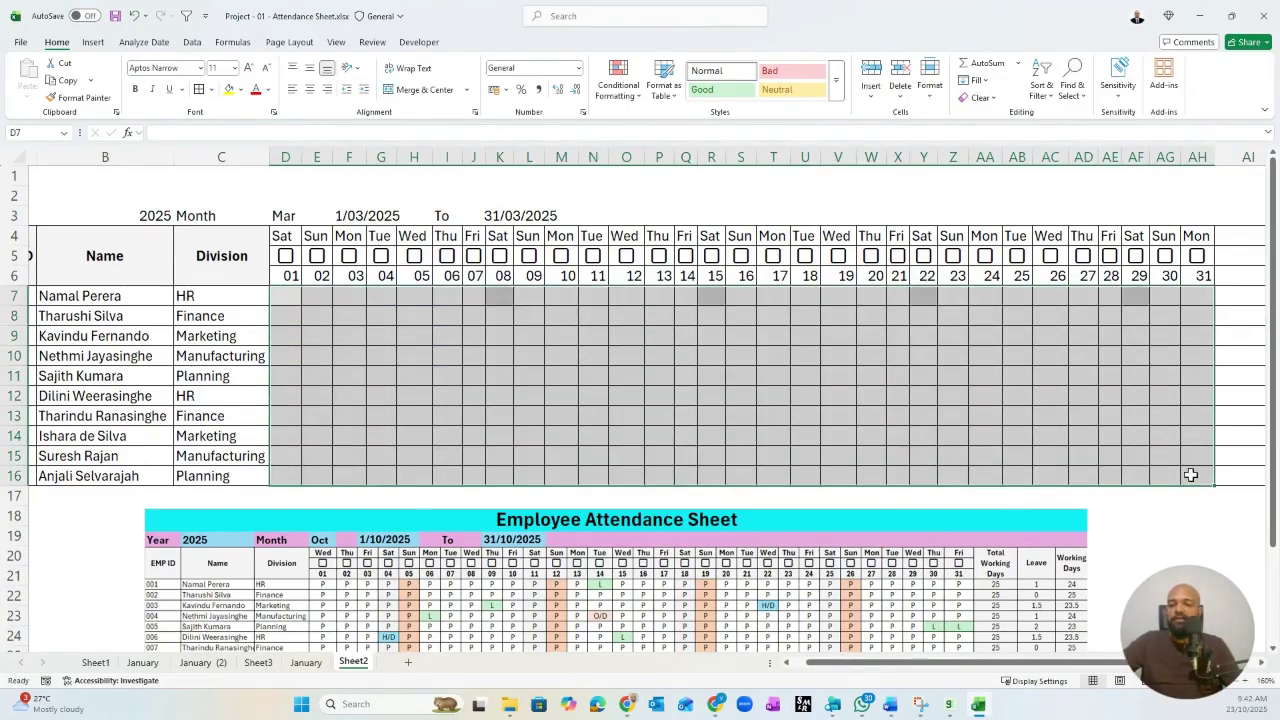
{"action": "left_click", "coordinate": [524, 358]}
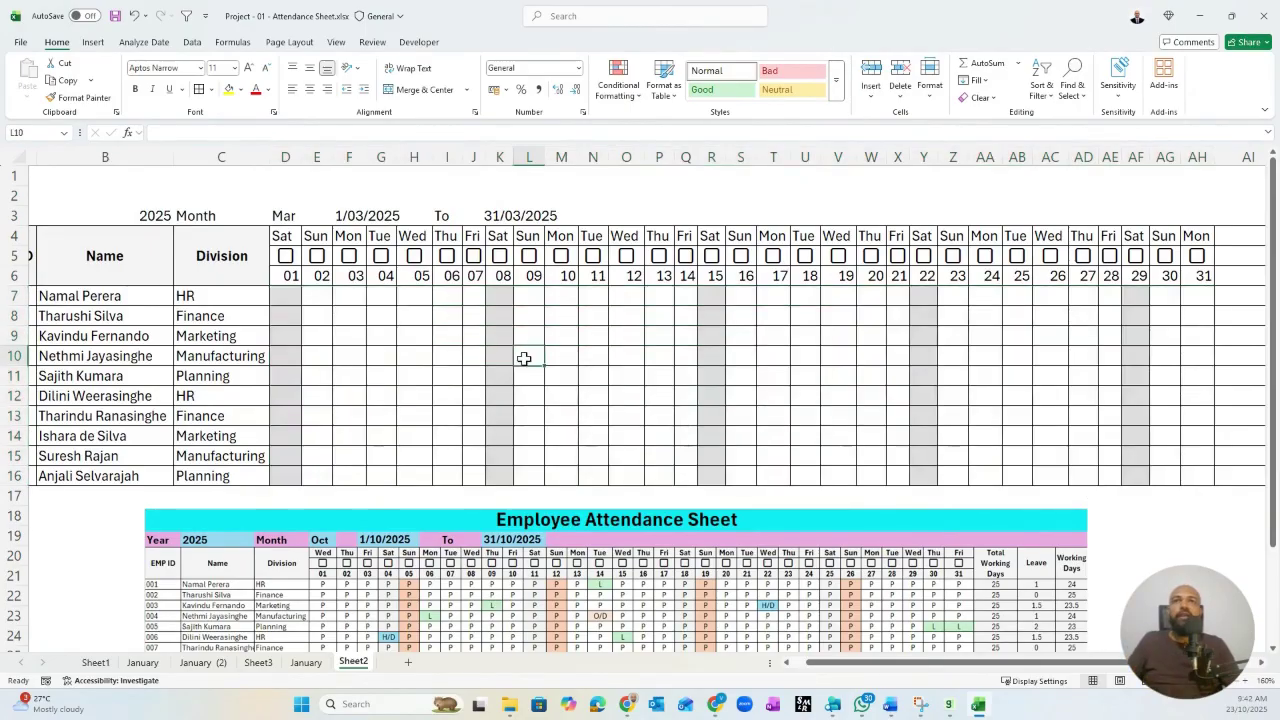
{"action": "left_click", "coordinate": [349, 336]}
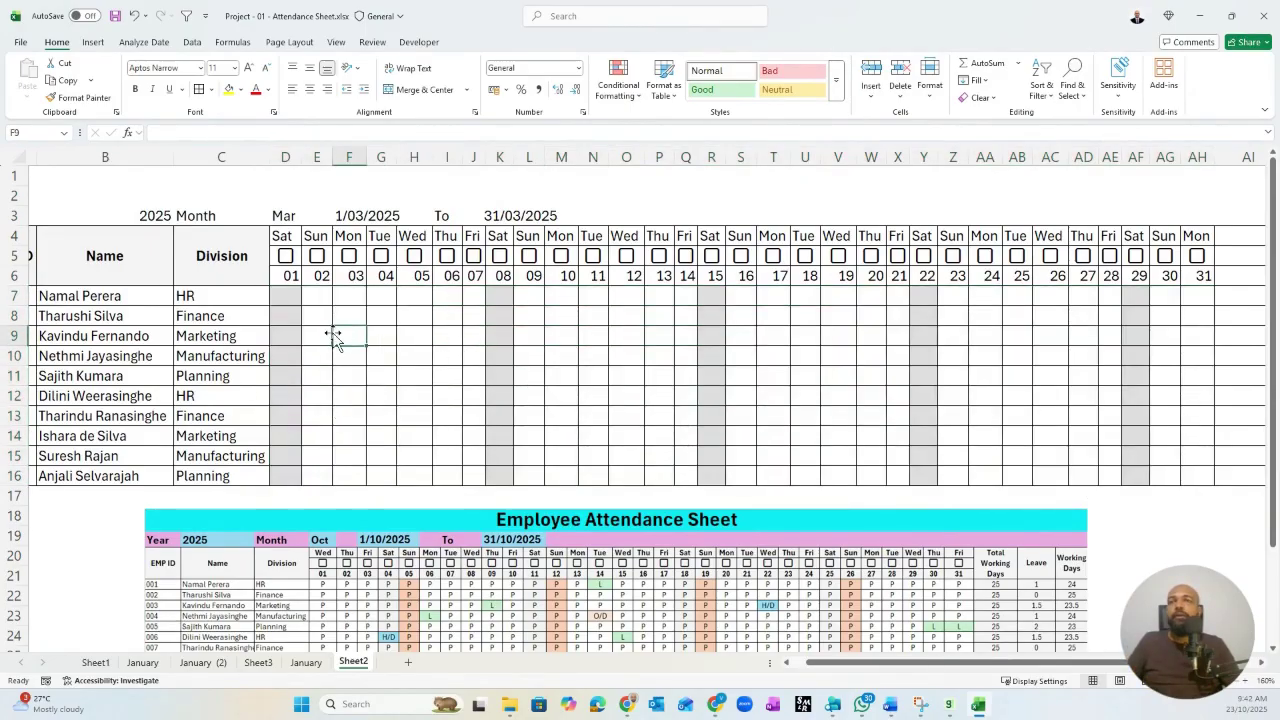
{"action": "left_click", "coordinate": [288, 295]}
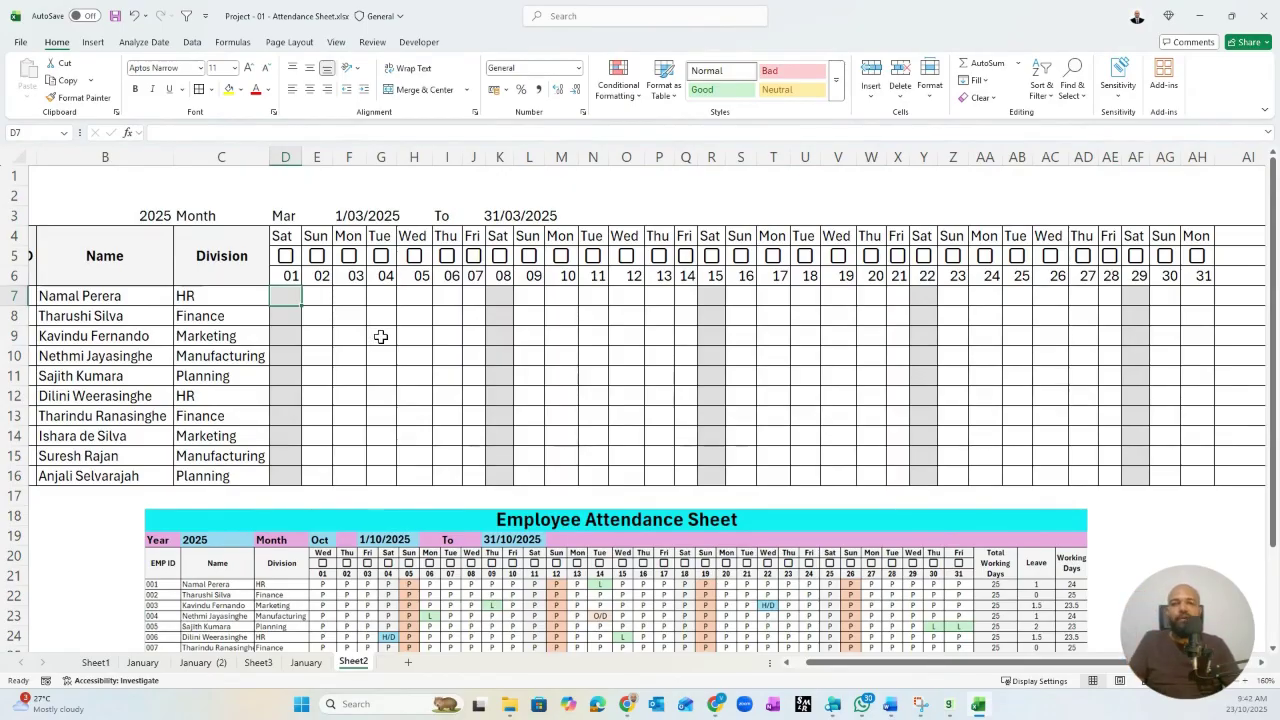
{"action": "left_click", "coordinate": [284, 235]}
- Start a second formula-based conditional formatting rule for D7 with the formula =D$4="Sun"
{"action": "left_click", "coordinate": [287, 301]}
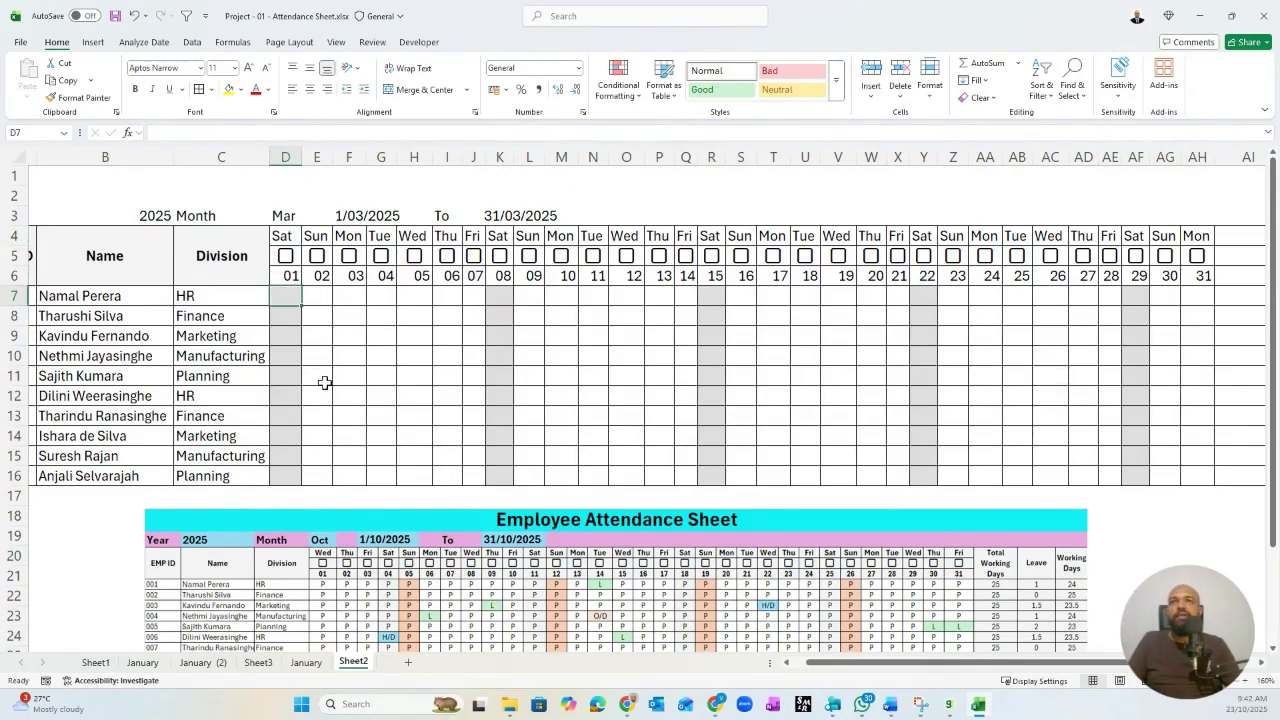
{"action": "left_click", "coordinate": [612, 93]}
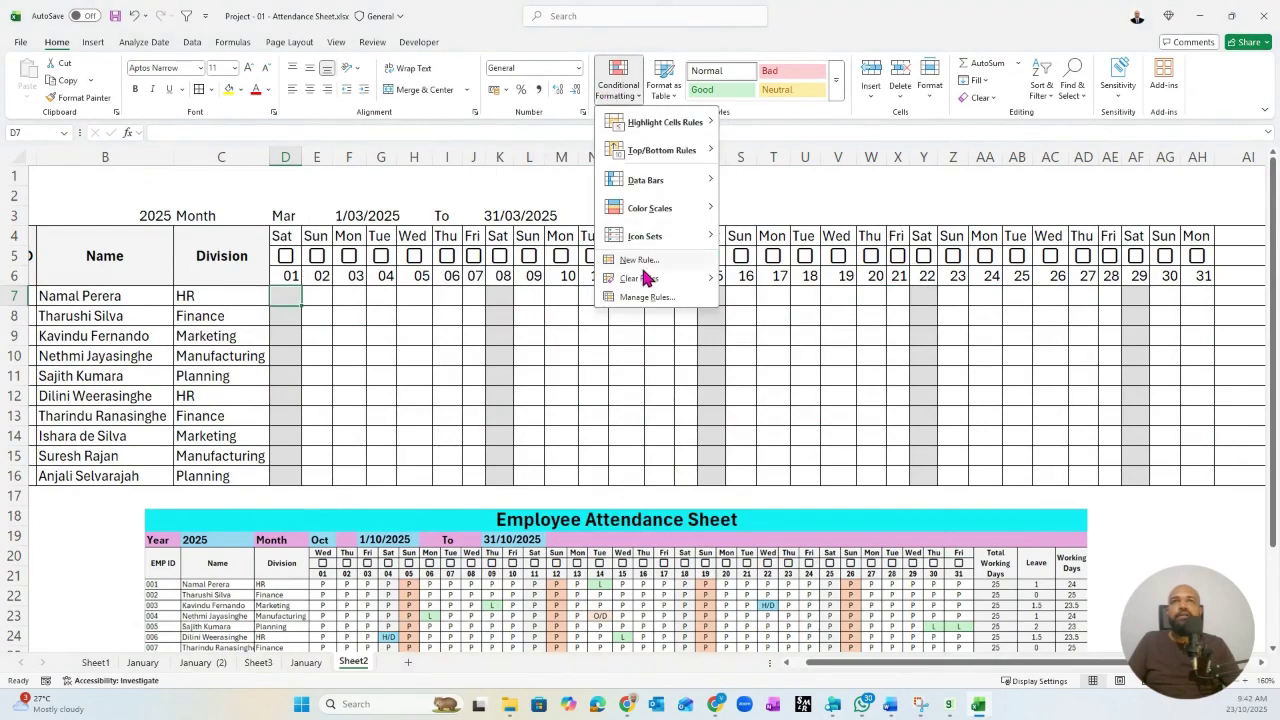
{"action": "left_click", "coordinate": [645, 262]}
{"action": "left_click", "coordinate": [658, 376]}
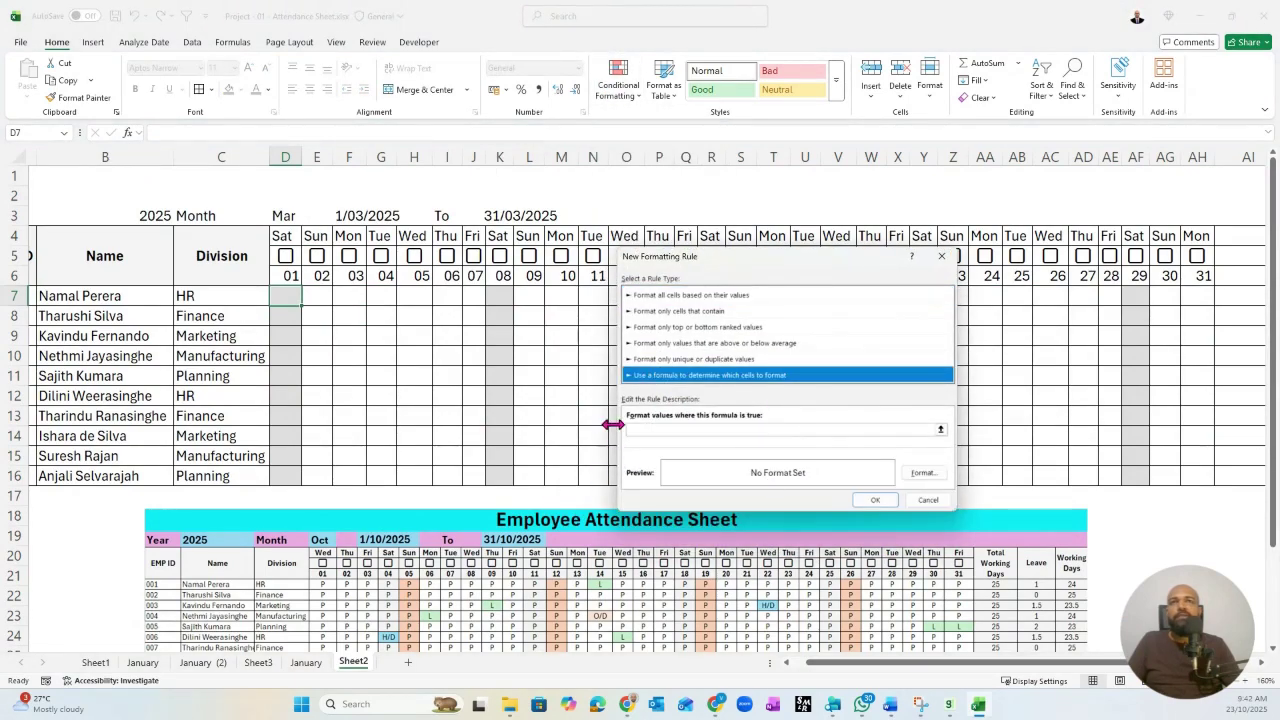
{"action": "left_click", "coordinate": [645, 428]}
{"action": "type", "text": "="}
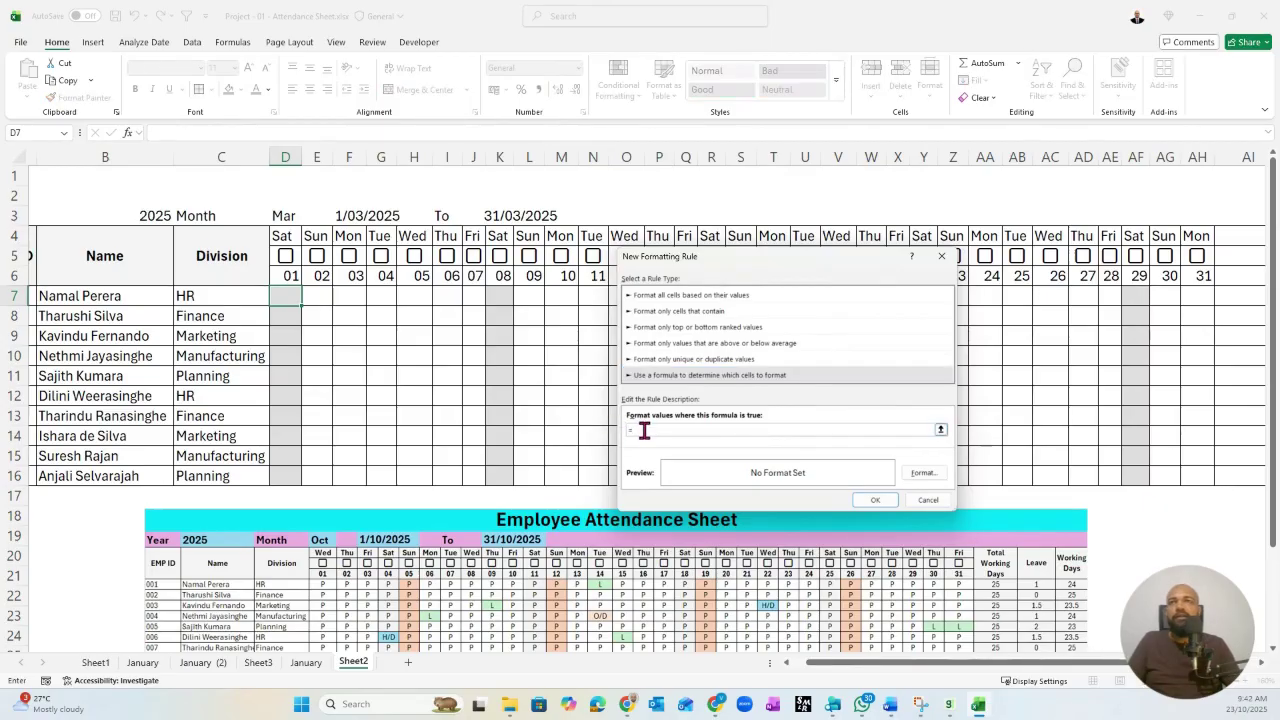
{"action": "left_click", "coordinate": [290, 240]}
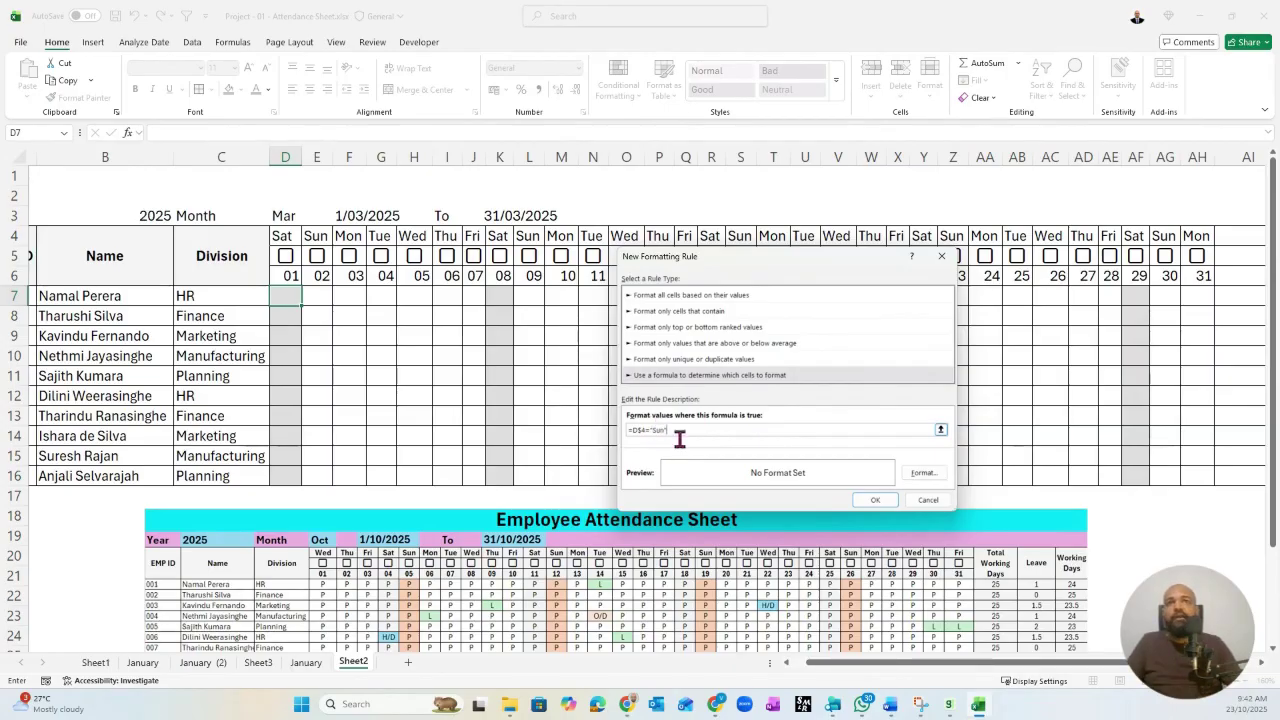
- Give the Sunday rule a light orange fill and fill D7's formatting across the attendance grid to AH16
{"action": "left_click", "coordinate": [922, 472]}
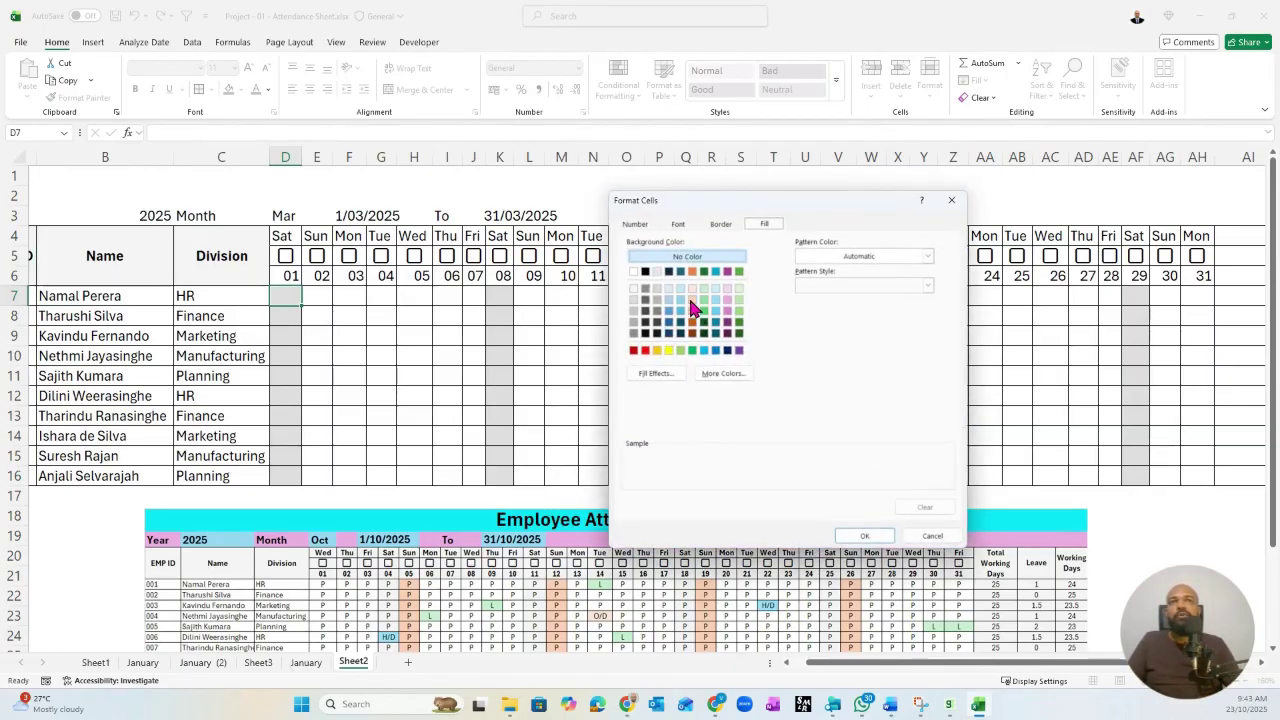
{"action": "left_click", "coordinate": [694, 311]}
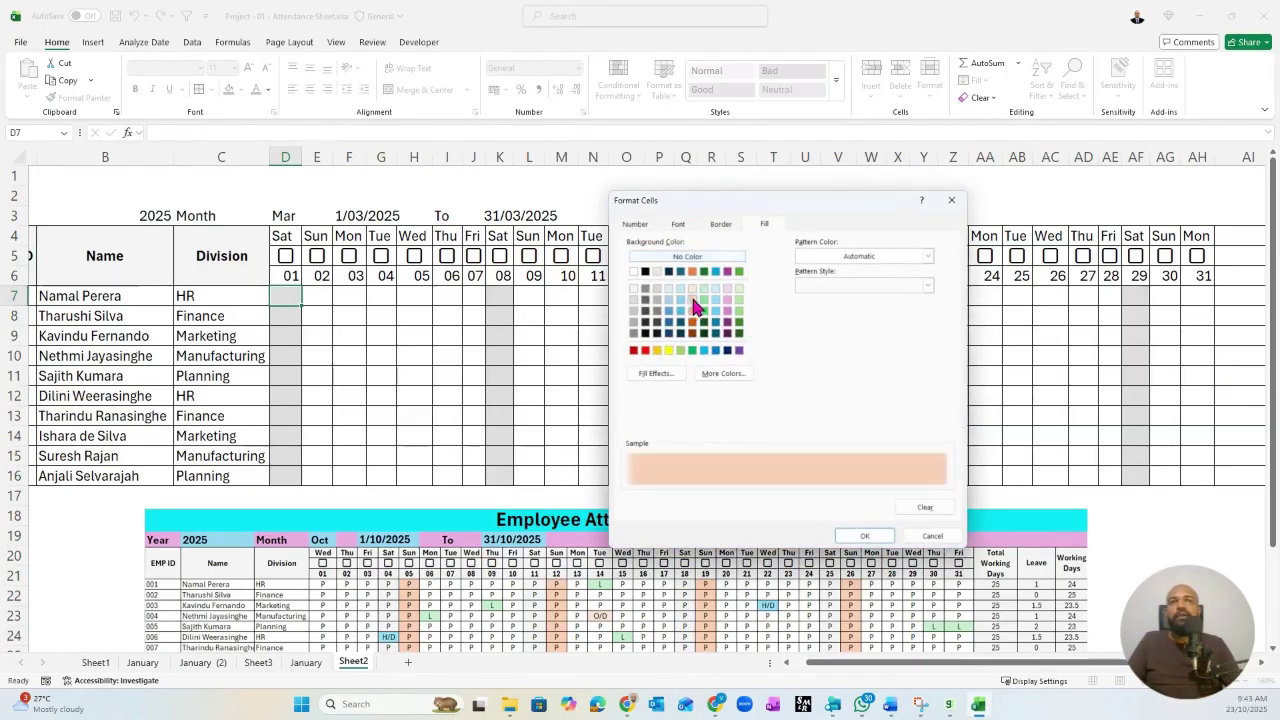
{"action": "left_click", "coordinate": [865, 535]}
{"action": "left_click", "coordinate": [874, 500]}
{"action": "left_click_drag", "start_coordinate": [293, 298], "coordinate": [1207, 479]}
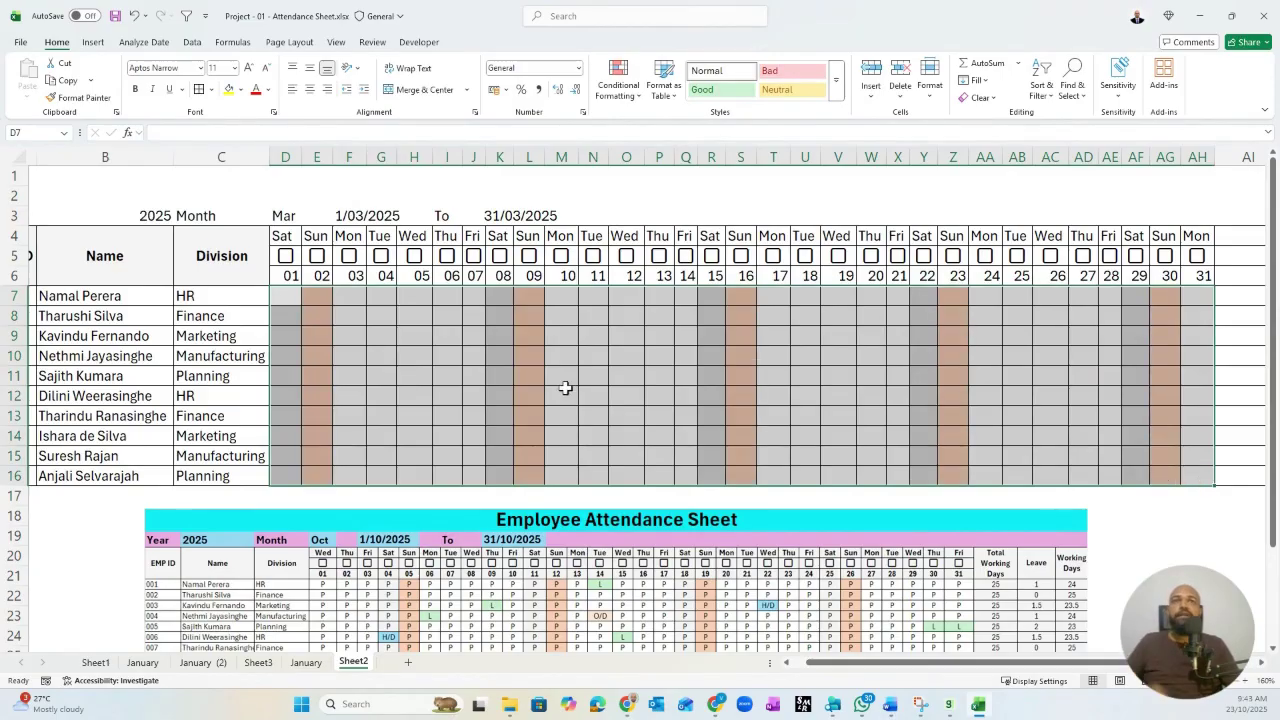
{"action": "left_click", "coordinate": [421, 360]}
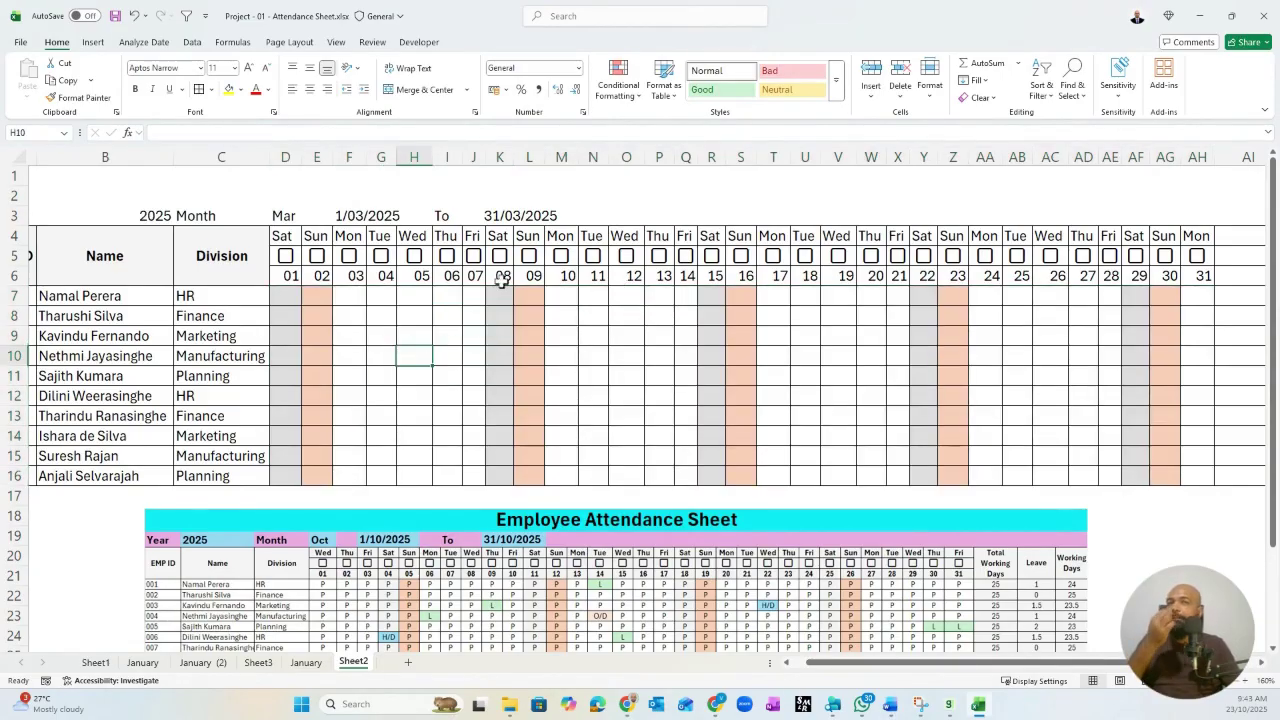
- Test the weekend shading with May in the month dropdown in D3, and set the month to Jan
{"action": "left_click", "coordinate": [292, 214]}
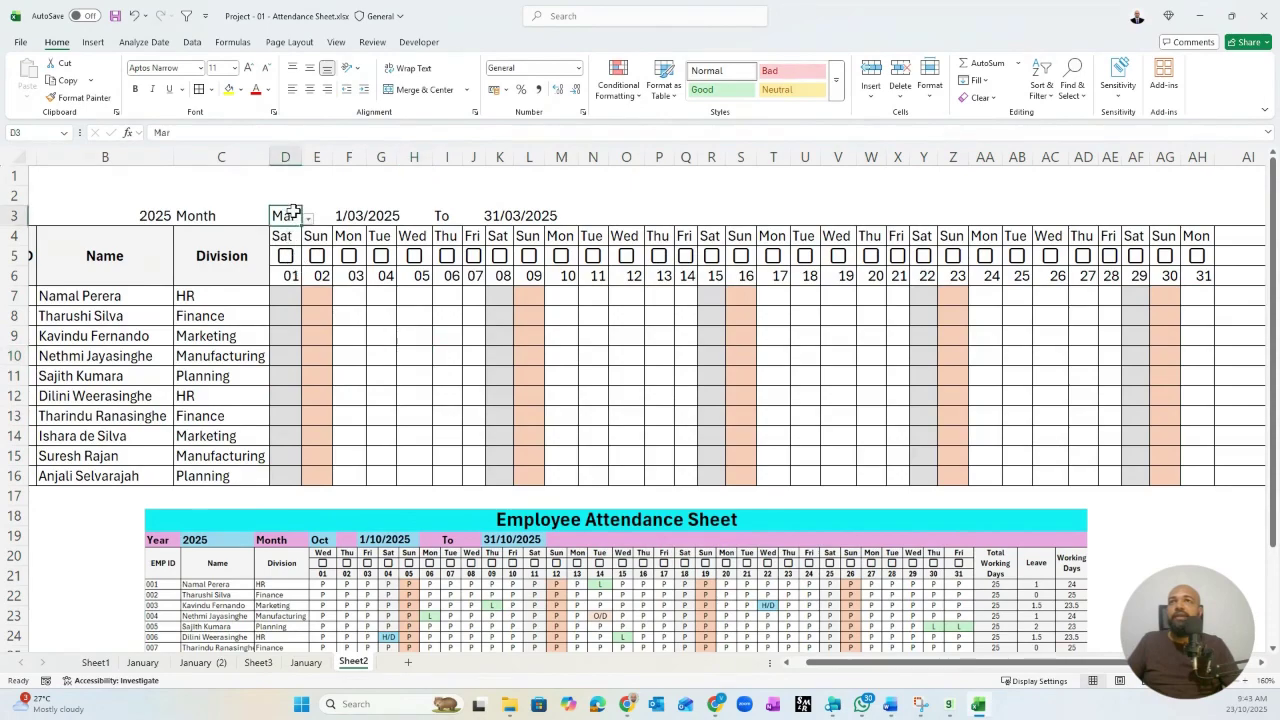
{"action": "left_click", "coordinate": [307, 218]}
{"action": "left_click", "coordinate": [283, 284]}
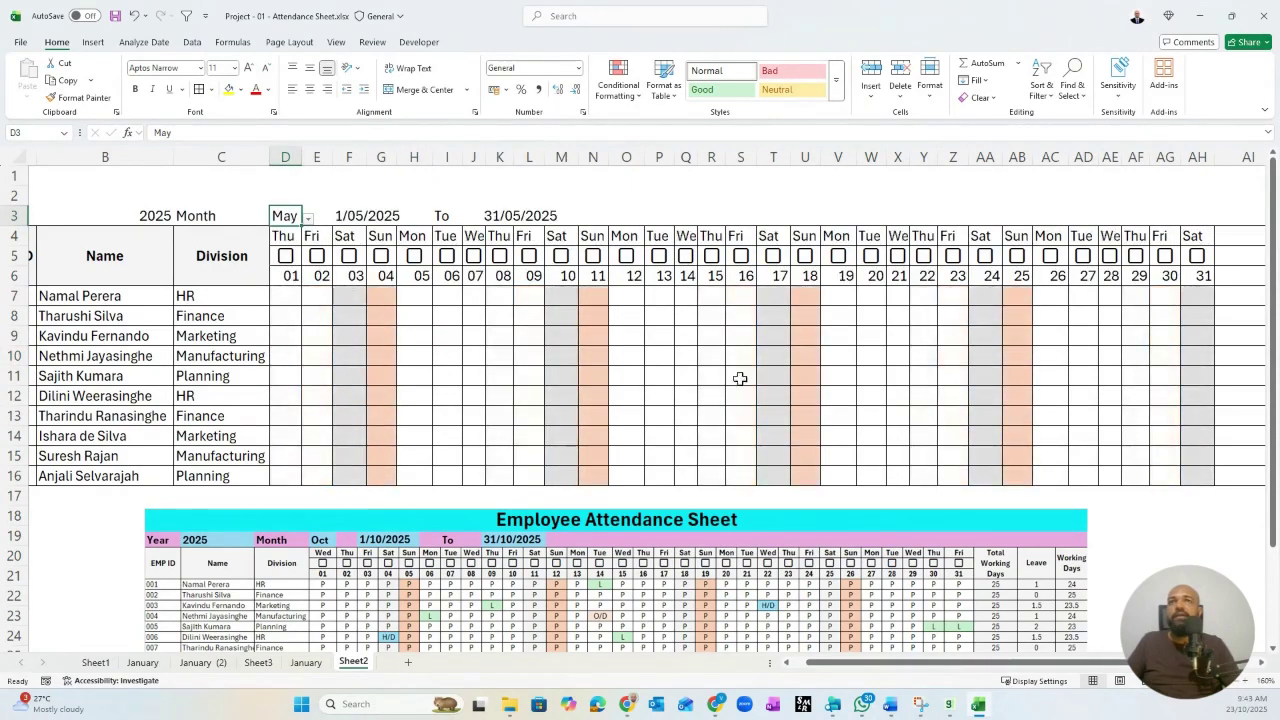
{"action": "left_click", "coordinate": [309, 219]}
{"action": "left_click", "coordinate": [280, 232]}
{"action": "left_click", "coordinate": [529, 375]}
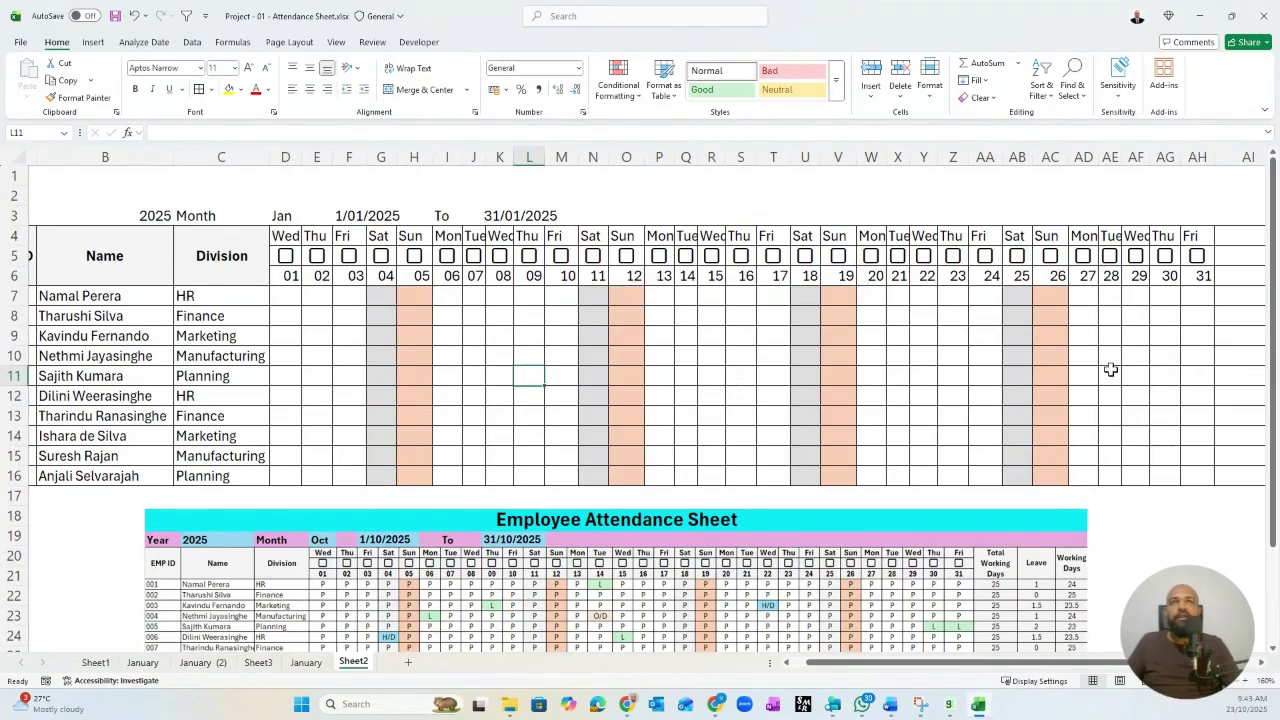
- Tick the checkbox for day 07 in J5 and untick it again
{"action": "left_click", "coordinate": [474, 256]}
{"action": "left_click", "coordinate": [474, 256]}
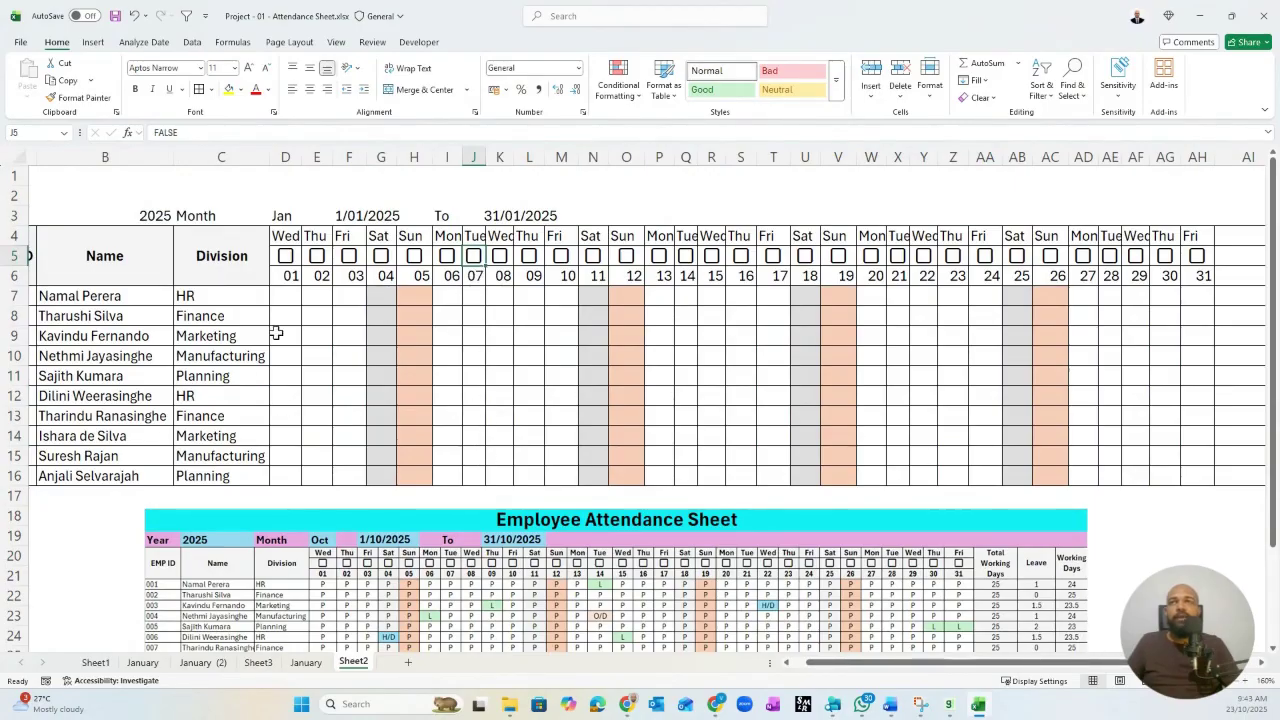
- Start another formula-based conditional formatting rule for D7 with the formula =D$5=TRUE
{"action": "left_click", "coordinate": [283, 301]}
{"action": "left_click", "coordinate": [617, 80]}
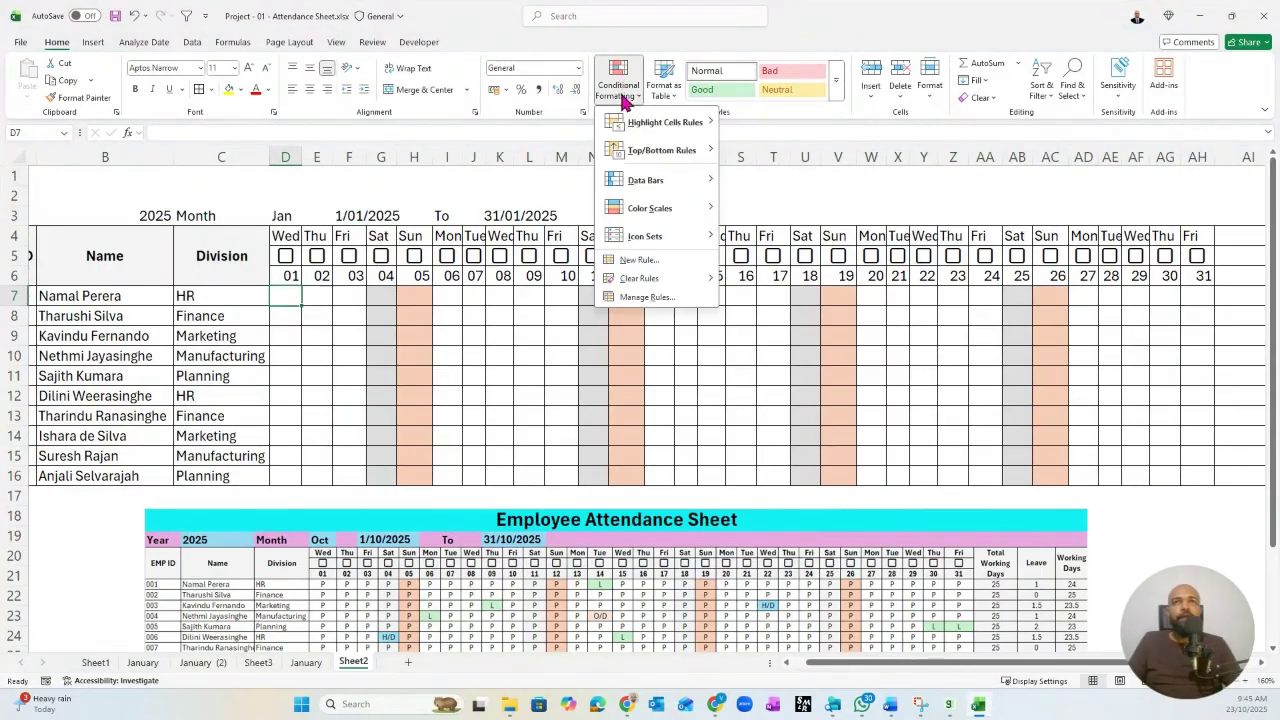
{"action": "left_click", "coordinate": [636, 261]}
{"action": "left_click", "coordinate": [653, 349]}
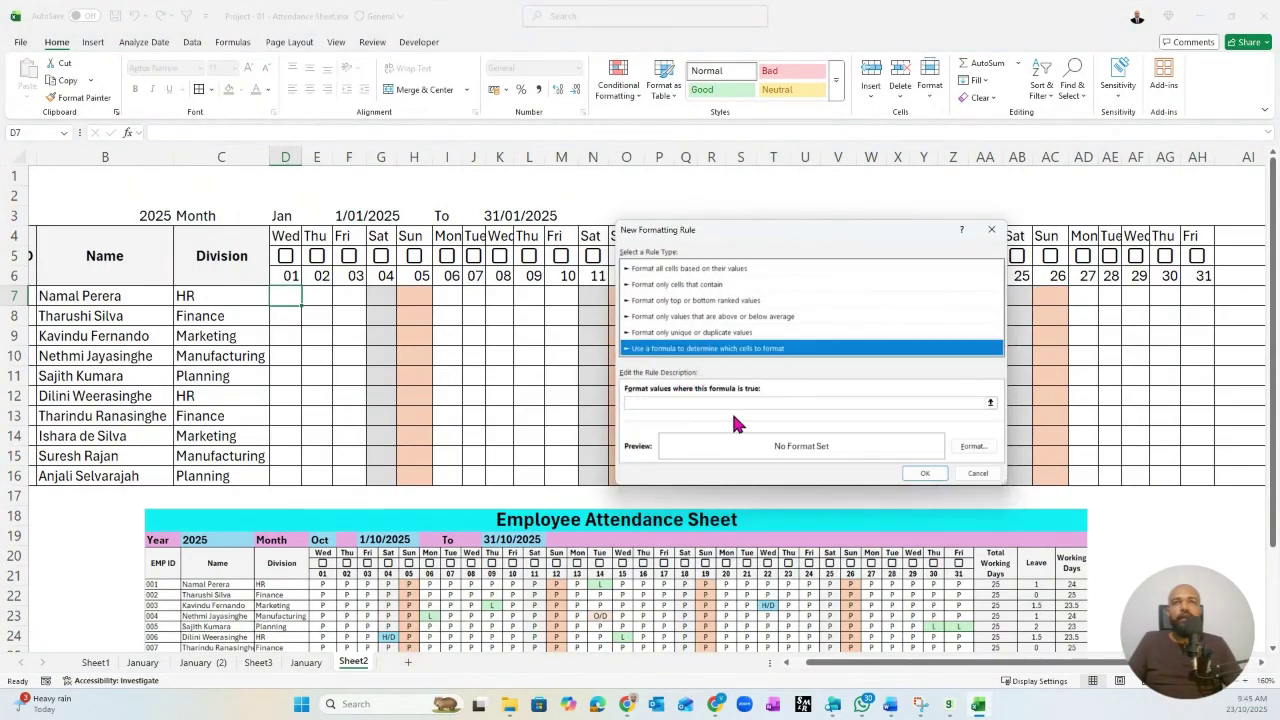
{"action": "left_click", "coordinate": [667, 404]}
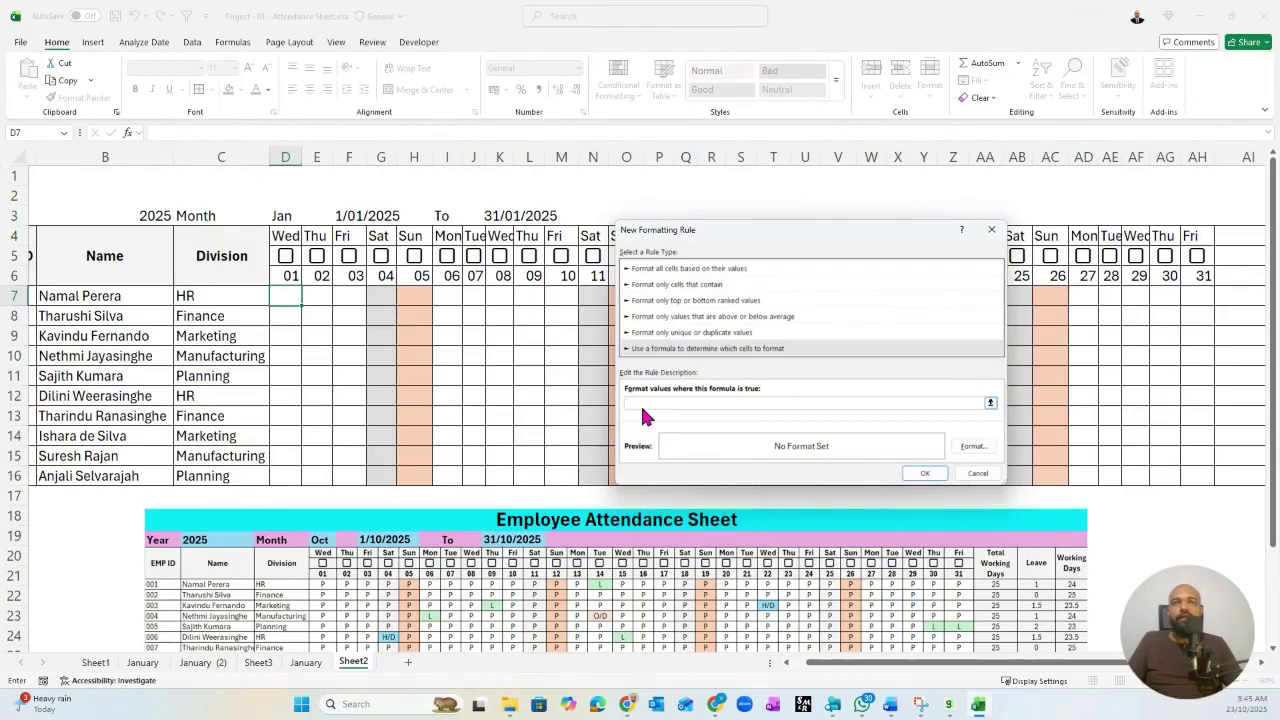
{"action": "left_click", "coordinate": [284, 256]}
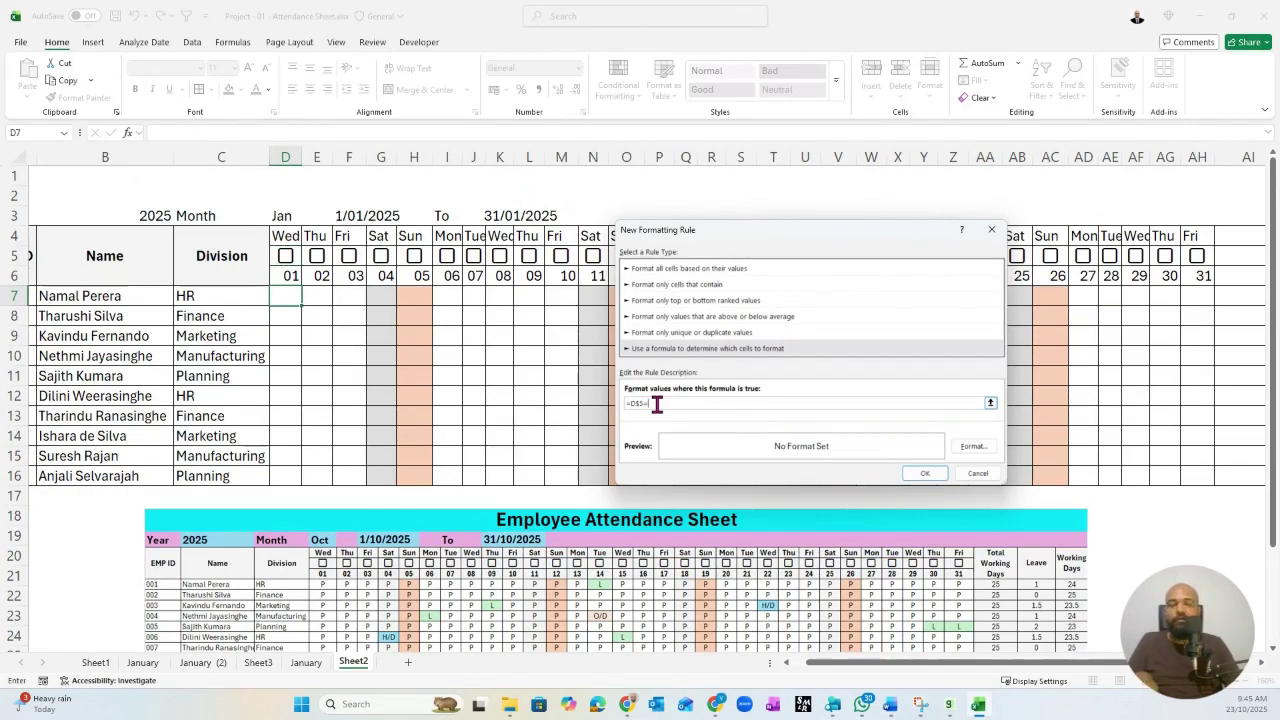
{"action": "type", "text": "Tr"}
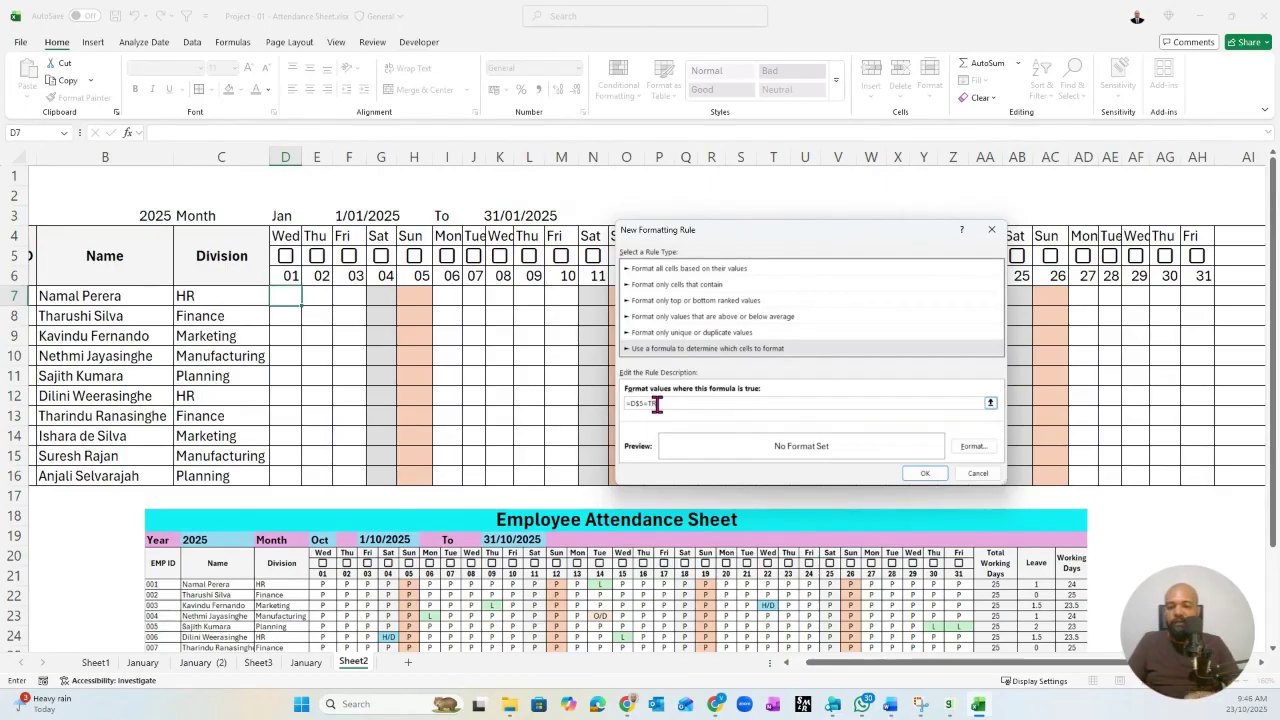
{"action": "type", "text": "UE"}
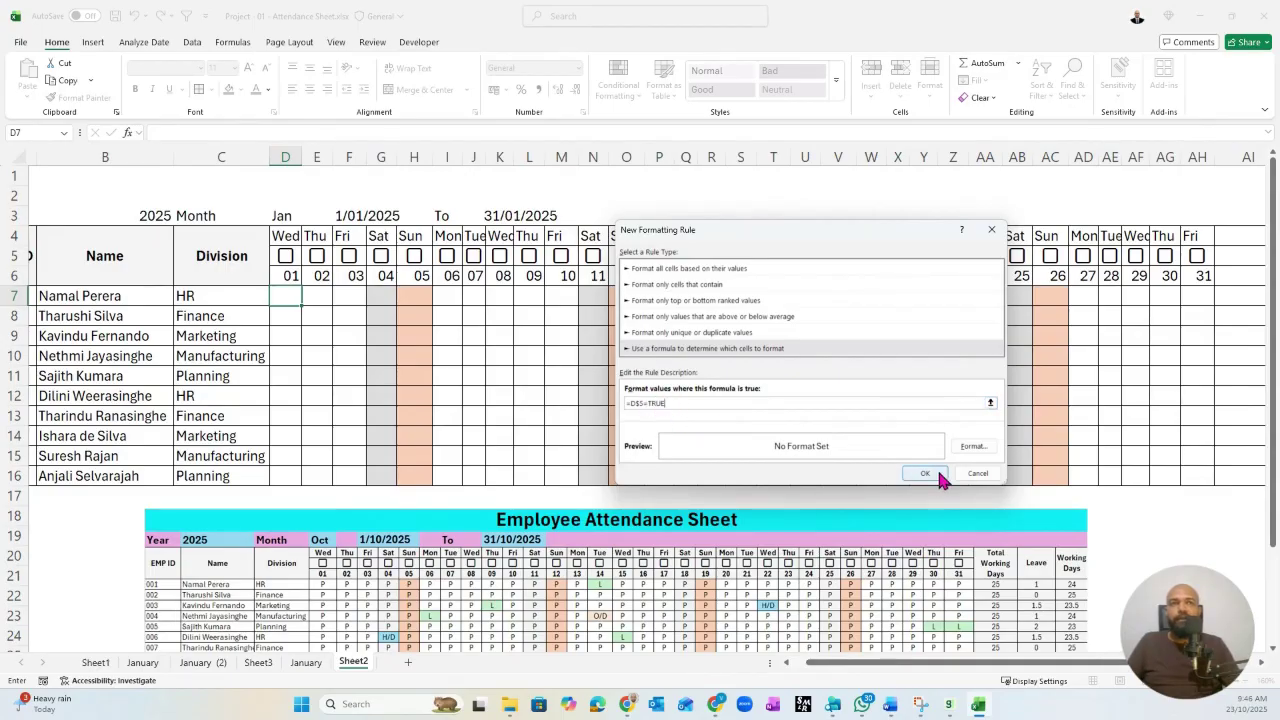
- Give the ticked-day rule a light purple fill, and test it by ticking and unticking the day 01 checkbox in D5
{"action": "left_click", "coordinate": [960, 446]}
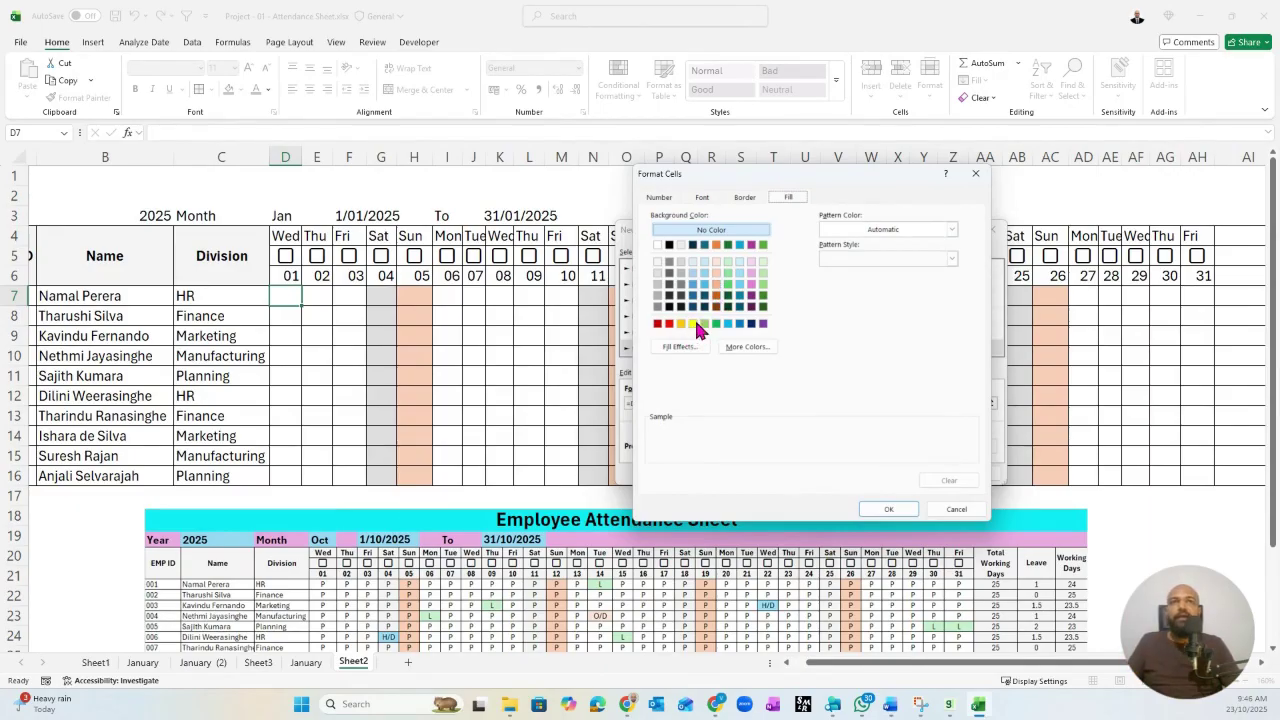
{"action": "left_click", "coordinate": [752, 280]}
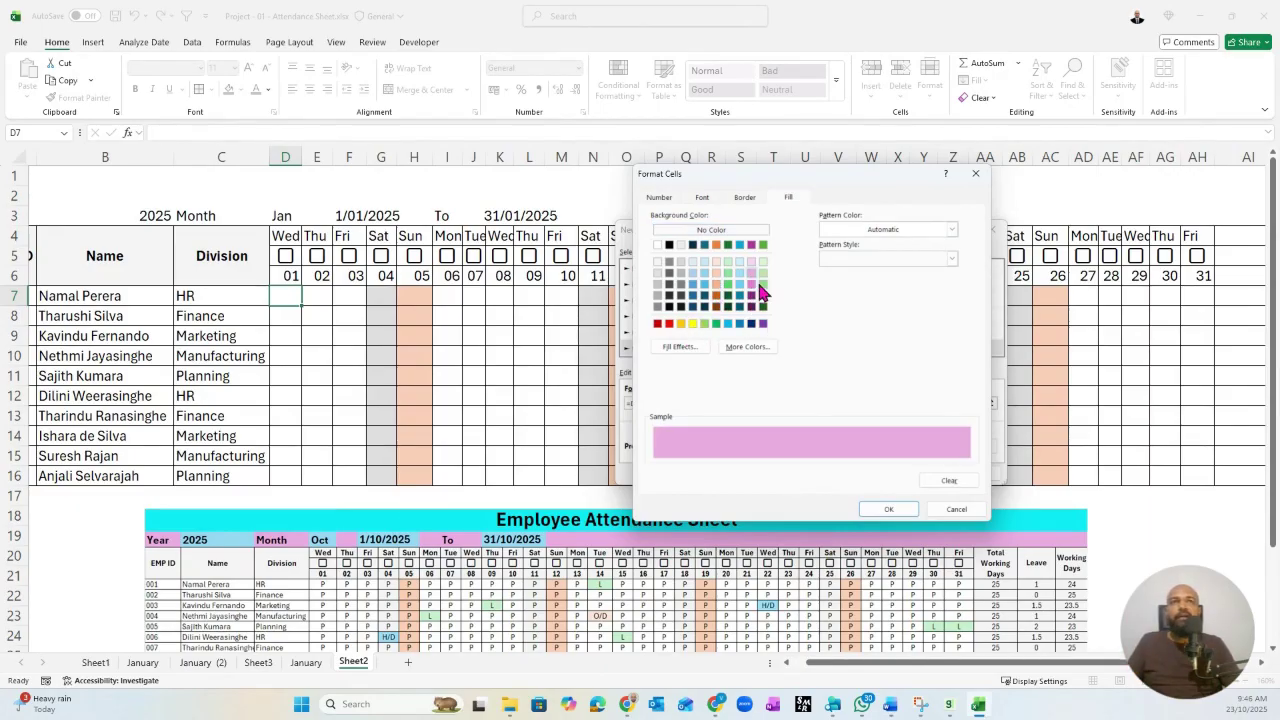
{"action": "left_click", "coordinate": [887, 510]}
{"action": "left_click", "coordinate": [894, 480]}
{"action": "left_click", "coordinate": [931, 480]}
{"action": "left_click", "coordinate": [287, 262]}
{"action": "left_click", "coordinate": [286, 258]}
{"action": "left_click", "coordinate": [286, 258]}
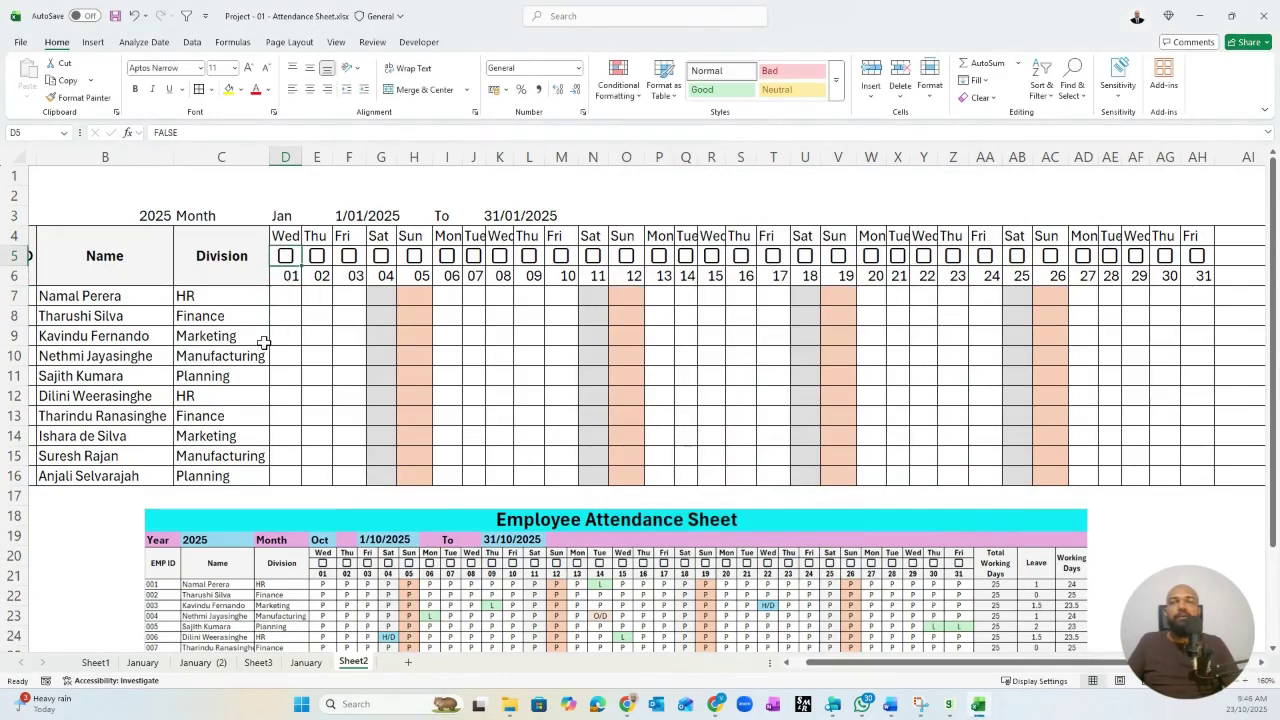
- Apply D7's formatting, including the ticked-day rule, across the attendance grid D7:AH16
{"action": "left_click_drag", "start_coordinate": [286, 298], "coordinate": [1190, 474]}
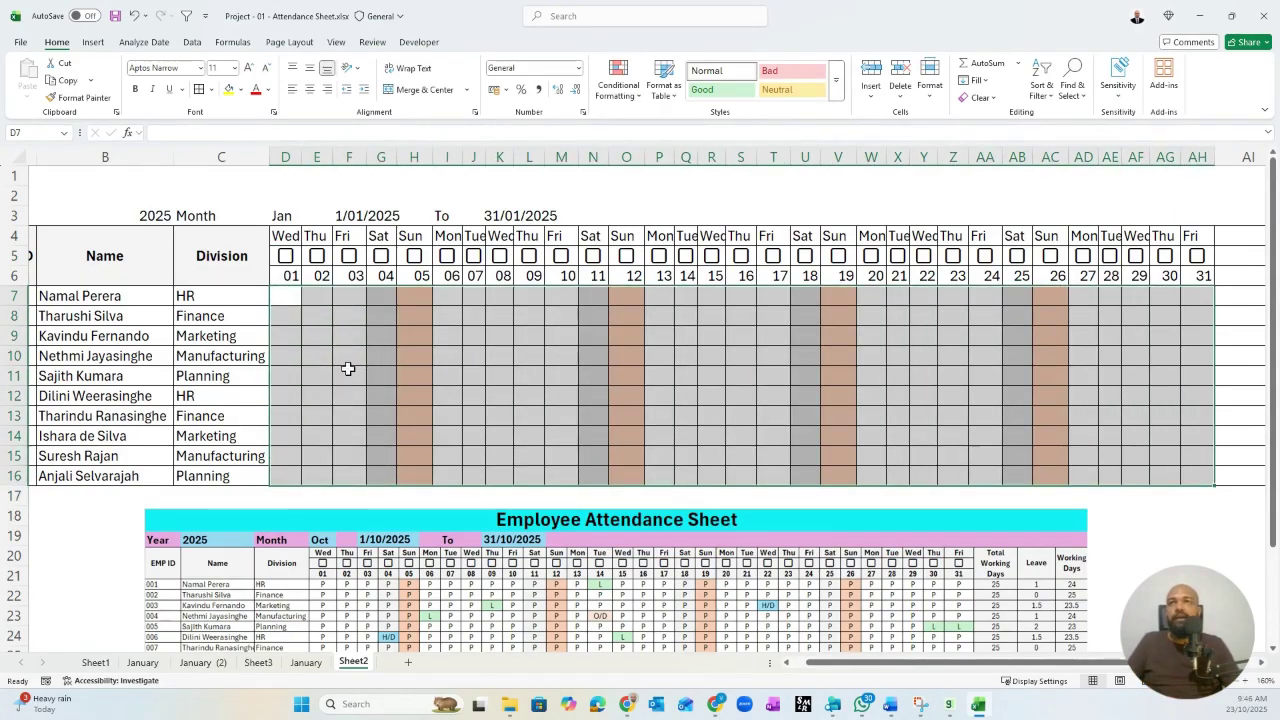
{"action": "left_click", "coordinate": [280, 296]}
{"action": "left_click_drag", "start_coordinate": [280, 296], "coordinate": [280, 478]}
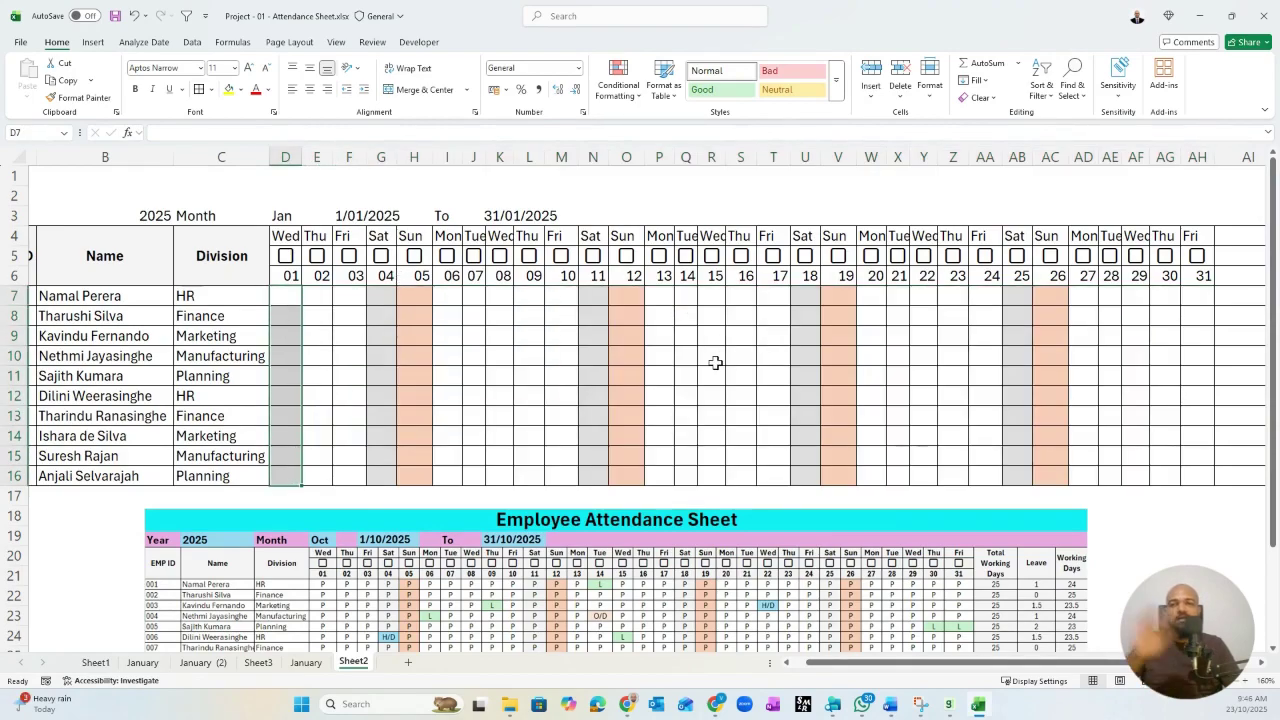
- Test the ticked-day rule by ticking and unticking the checkboxes for days 01, 14, 21 and 24
{"action": "left_click", "coordinate": [288, 295]}
{"action": "left_click", "coordinate": [295, 264]}
{"action": "left_click", "coordinate": [290, 258]}
{"action": "left_click", "coordinate": [287, 260]}
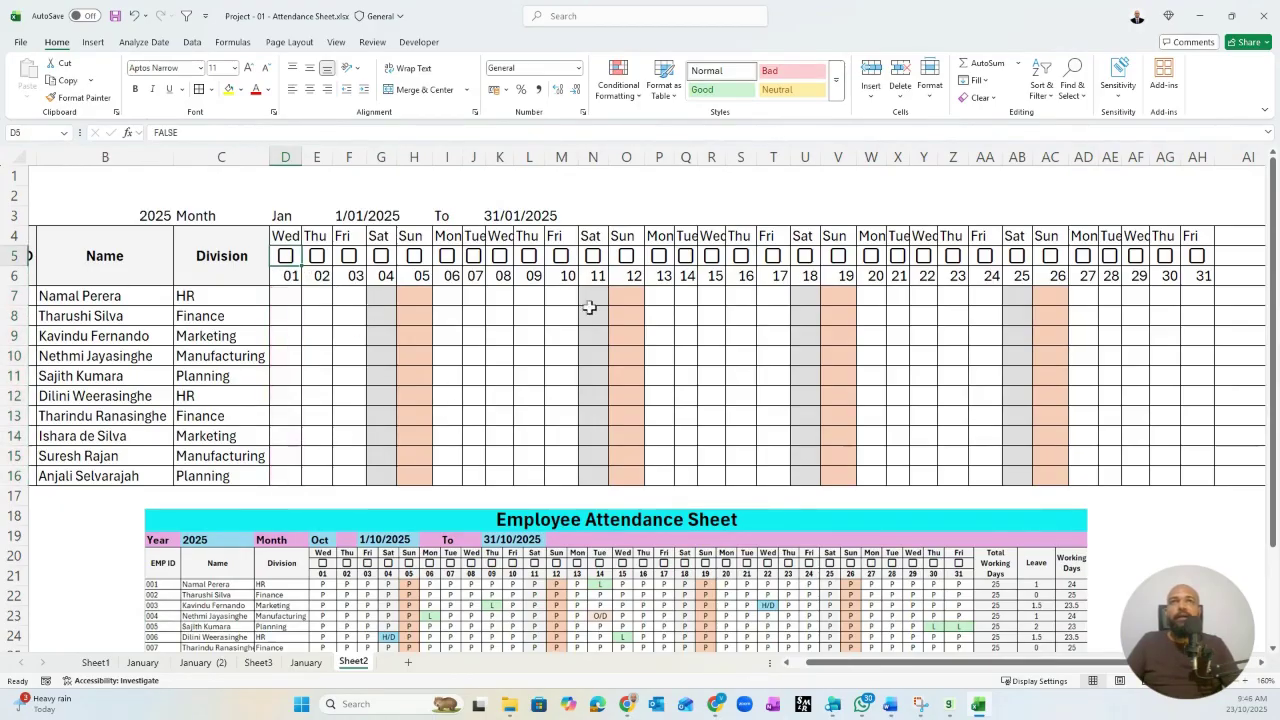
{"action": "left_click", "coordinate": [686, 258]}
{"action": "left_click", "coordinate": [686, 258]}
{"action": "left_click", "coordinate": [897, 257]}
{"action": "left_click", "coordinate": [897, 257]}
{"action": "left_click", "coordinate": [985, 258]}
{"action": "left_click", "coordinate": [985, 258]}
- Set the month in D3 to Mar, and tick and untick the checkboxes for days 05 and 18
{"action": "left_click", "coordinate": [298, 215]}
{"action": "left_click", "coordinate": [310, 221]}
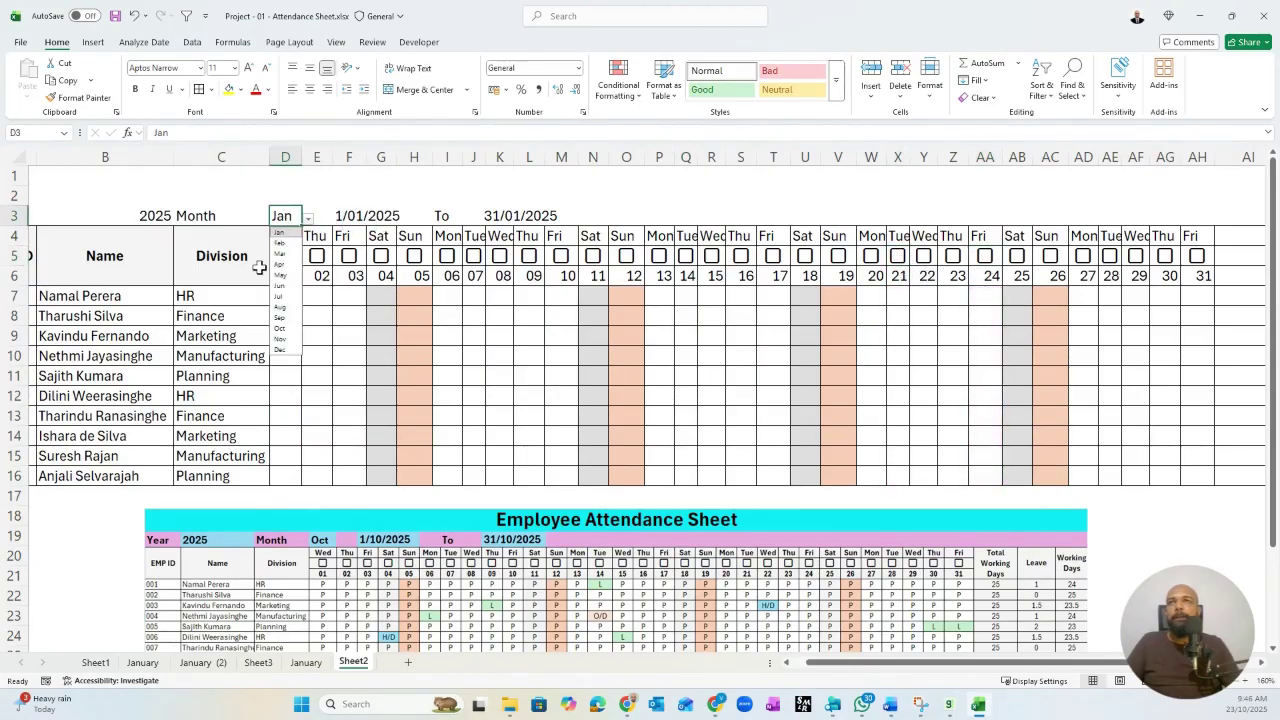
{"action": "left_click", "coordinate": [286, 254]}
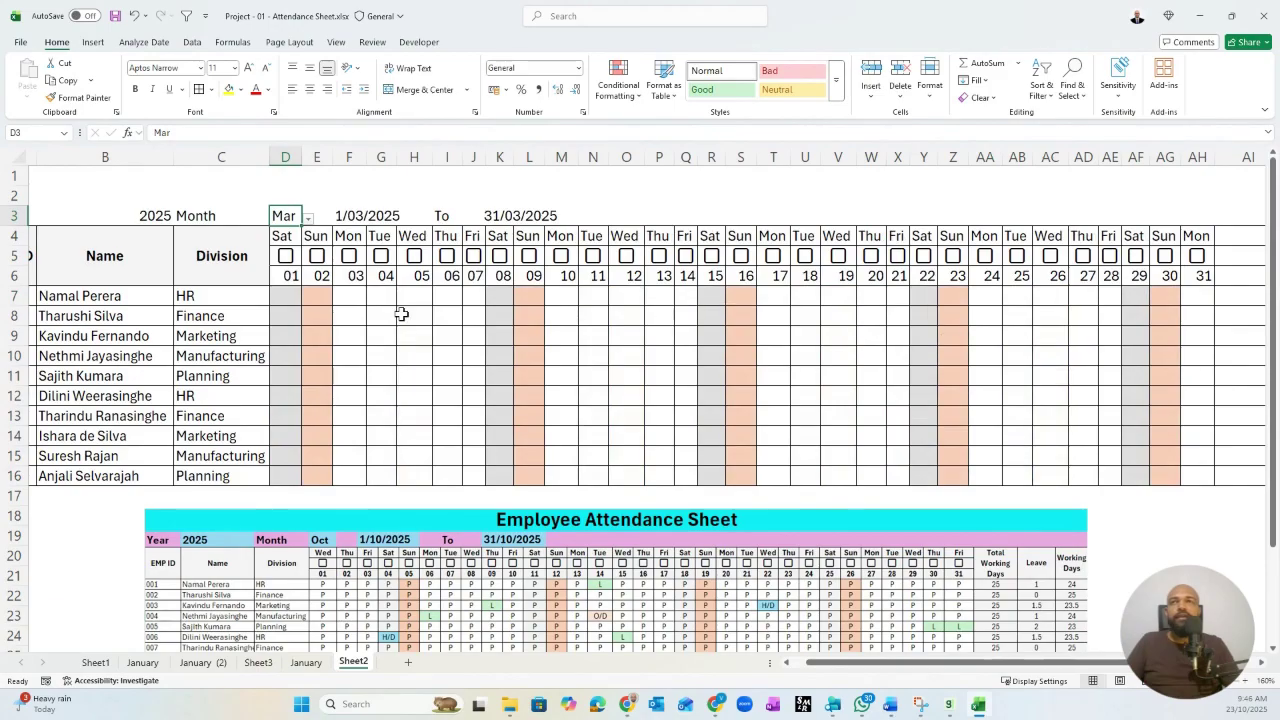
{"action": "left_click", "coordinate": [423, 257]}
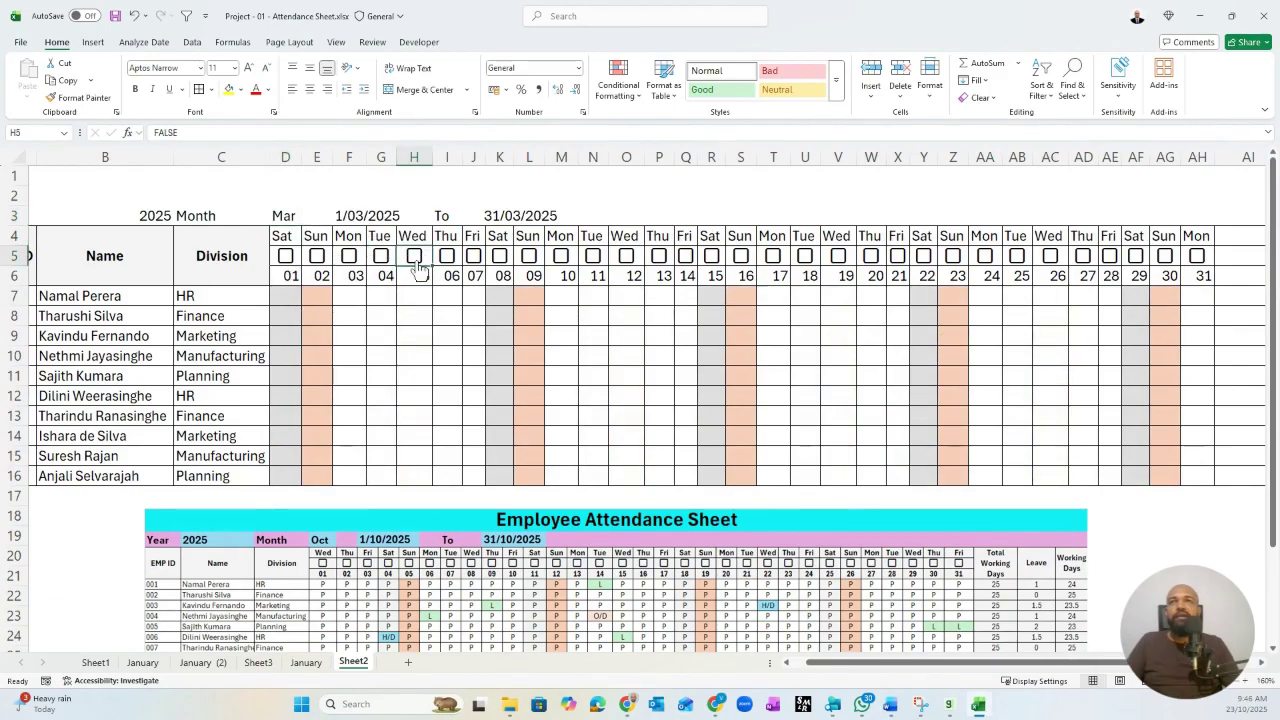
{"action": "left_click", "coordinate": [416, 258]}
{"action": "left_click", "coordinate": [805, 258]}
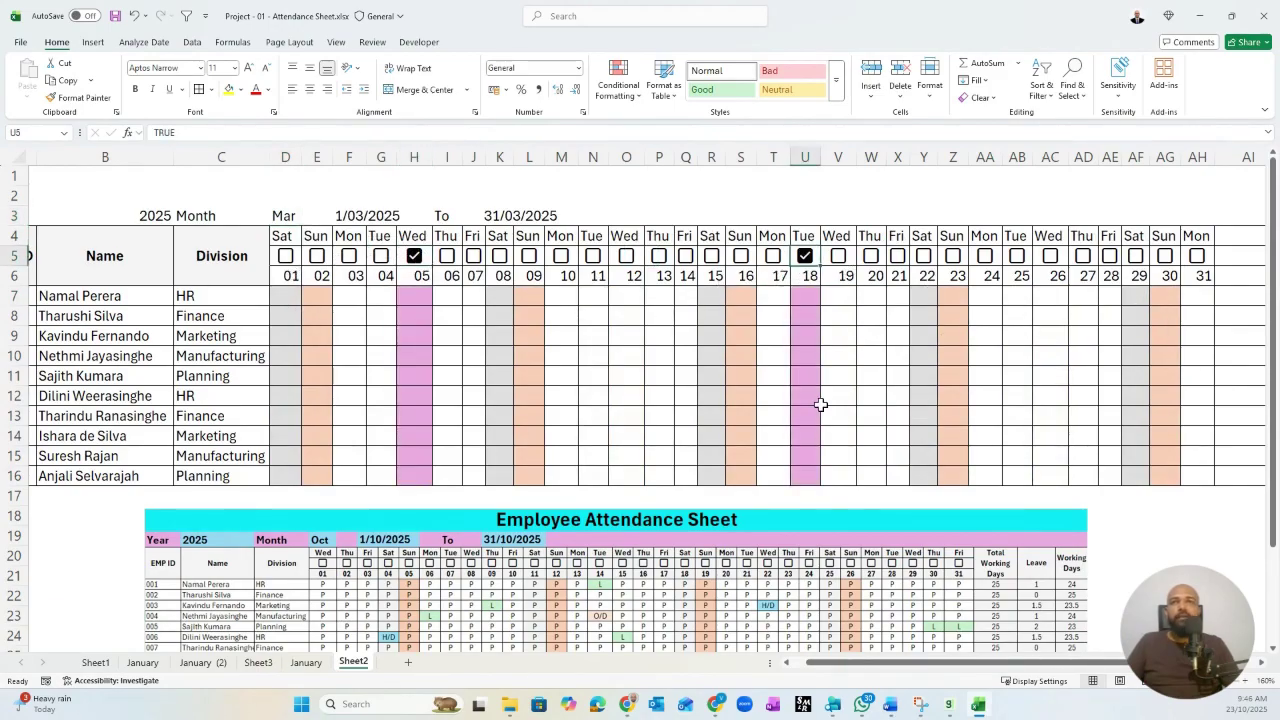
{"action": "left_click", "coordinate": [805, 257]}
{"action": "left_click", "coordinate": [414, 256]}
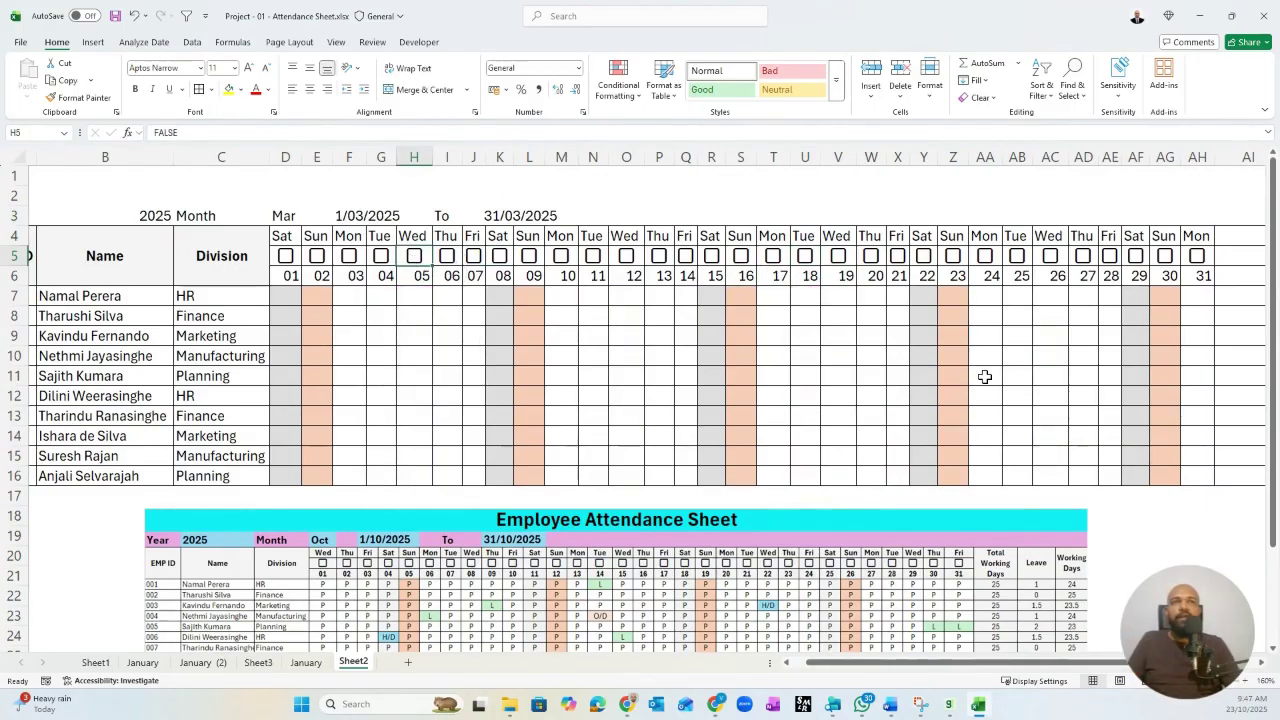
{"action": "left_click_drag", "start_coordinate": [55, 176], "coordinate": [528, 177]}
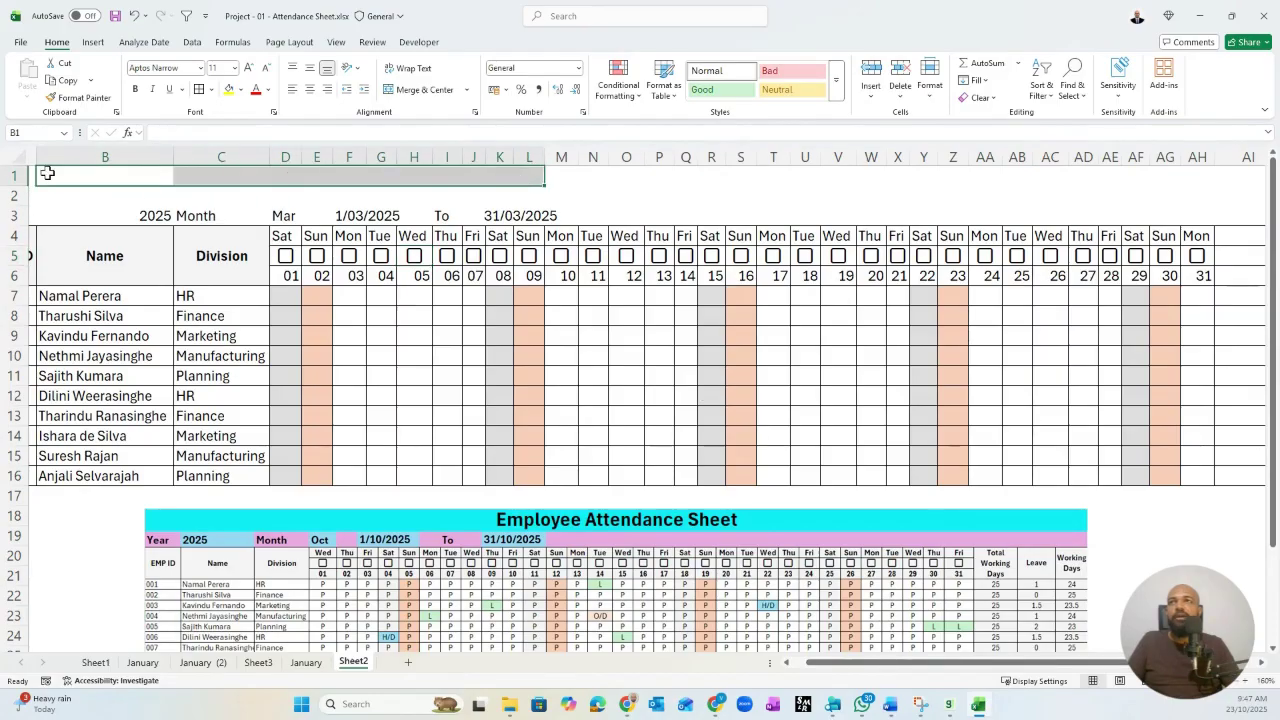
{"action": "left_click_drag", "start_coordinate": [38, 174], "coordinate": [1115, 178]}
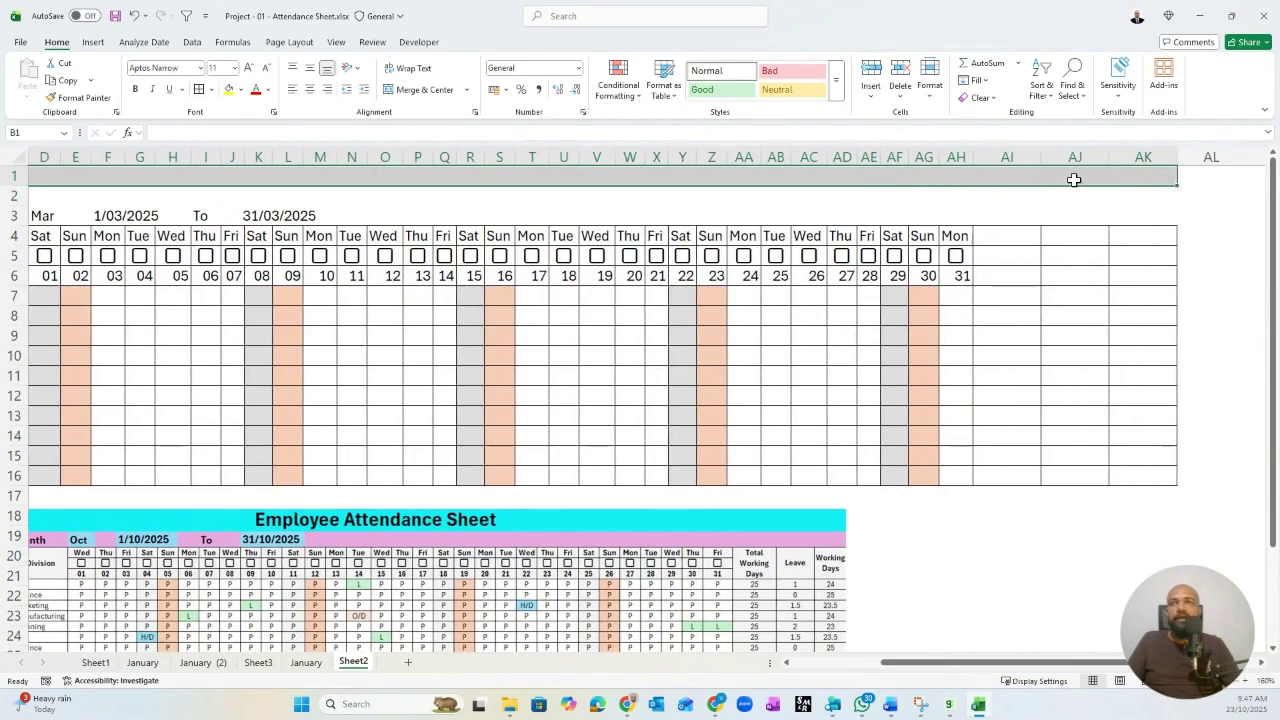
{"action": "left_click", "coordinate": [405, 89]}
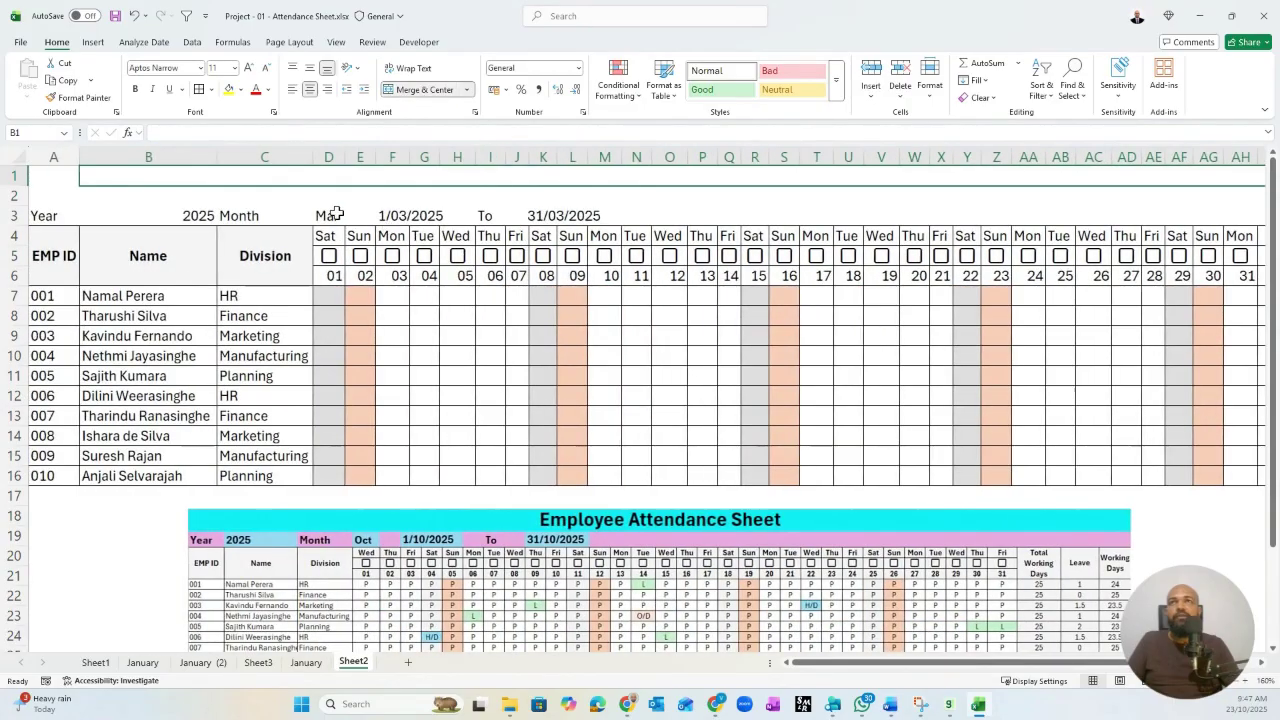
- Merge and center row 1 from A1 to AK1 and enter the title "Employee Attendance Sheet"
{"action": "left_click_drag", "start_coordinate": [49, 170], "coordinate": [1216, 179]}
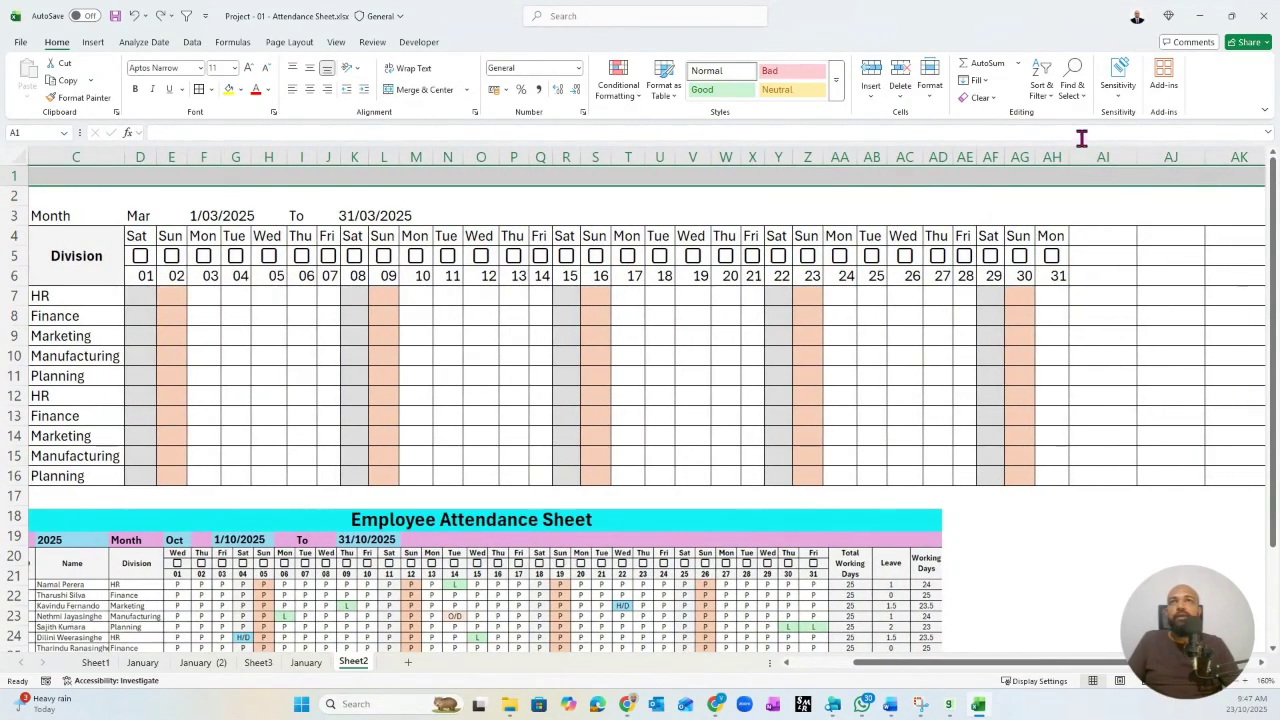
{"action": "left_click", "coordinate": [405, 89]}
{"action": "type", "text": "Em"}
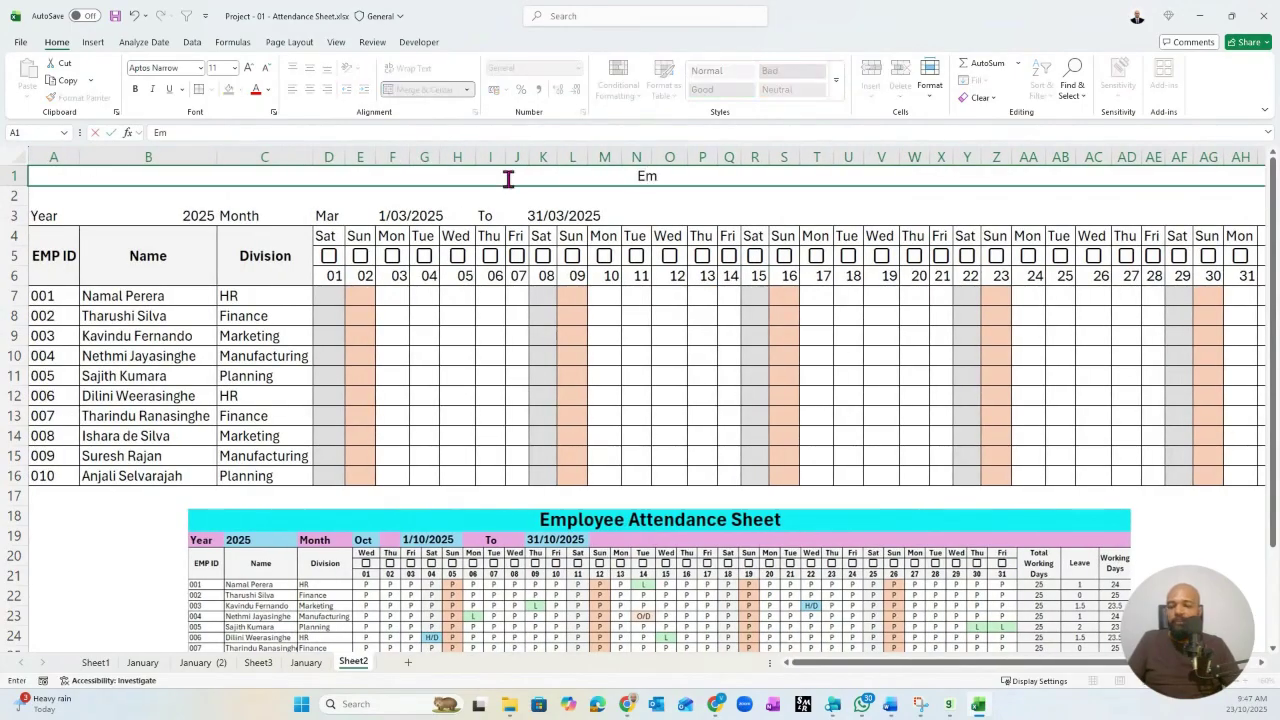
{"action": "type", "text": "ployee Attendance"}
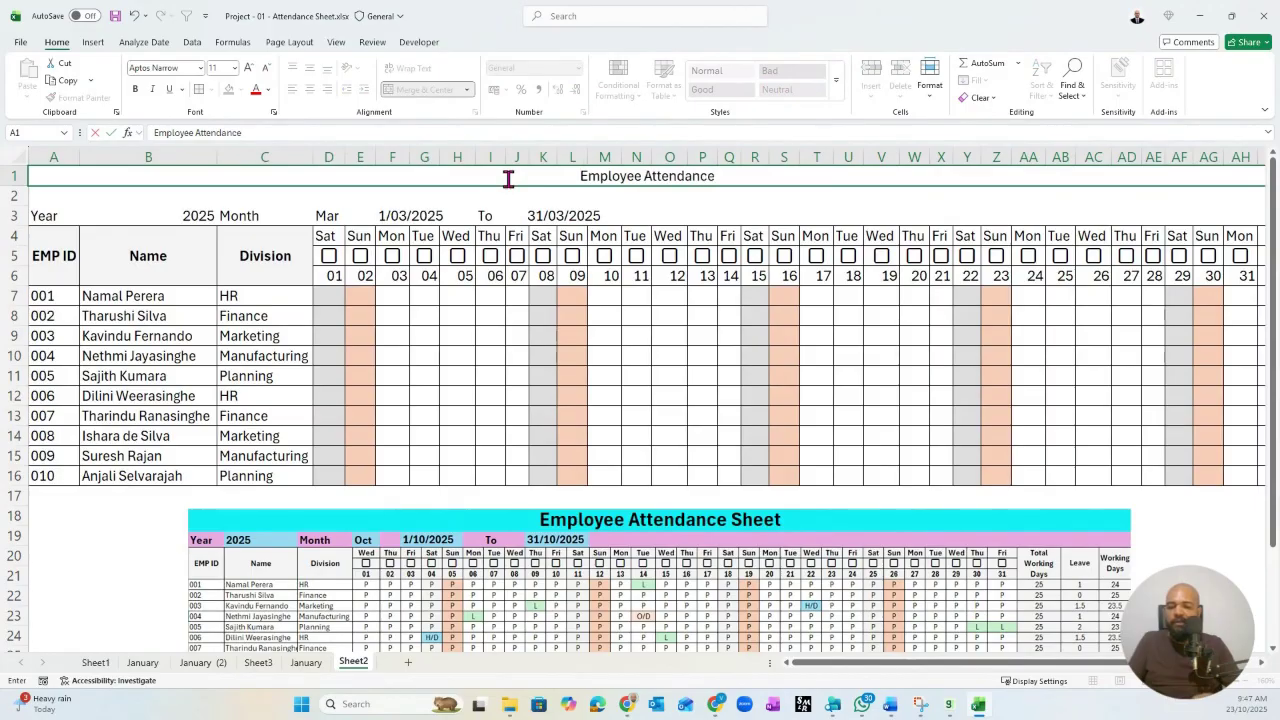
{"action": "type", "text": " Sheet"}
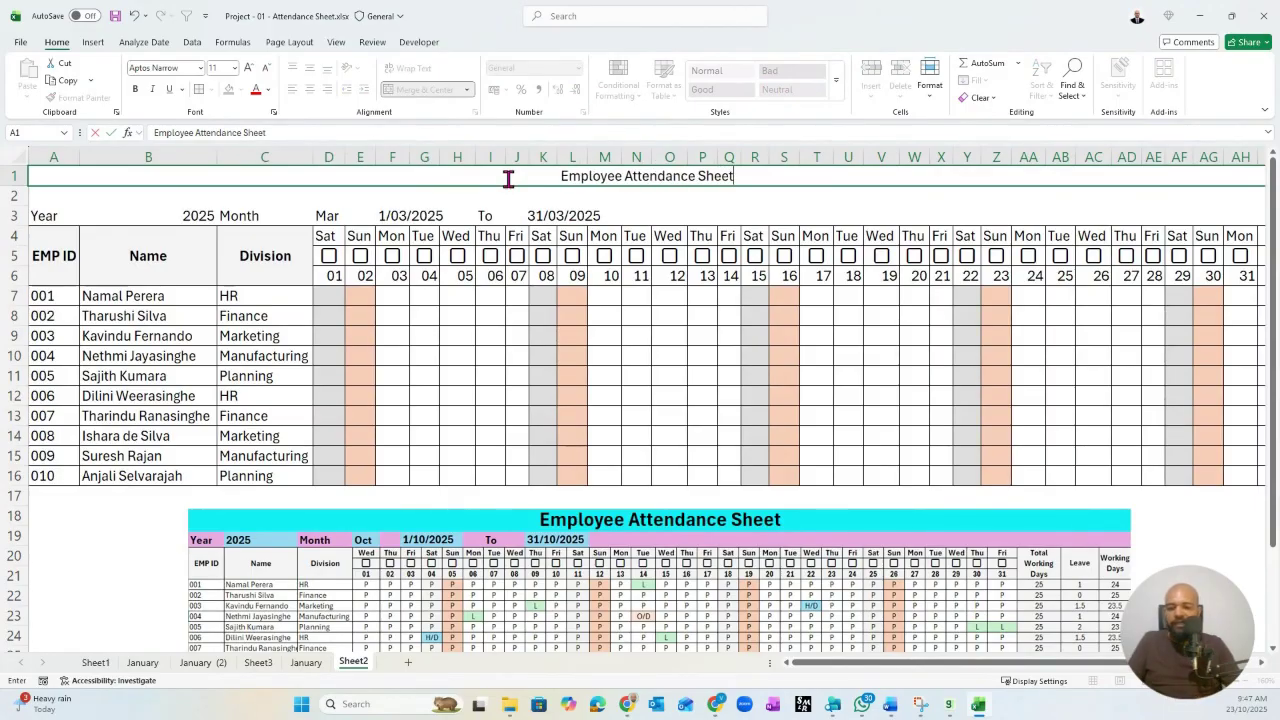
{"action": "key", "text": "Return"}
- Give the title in A1 a bright cyan fill and make its text bold at size 20
{"action": "left_click", "coordinate": [508, 178]}
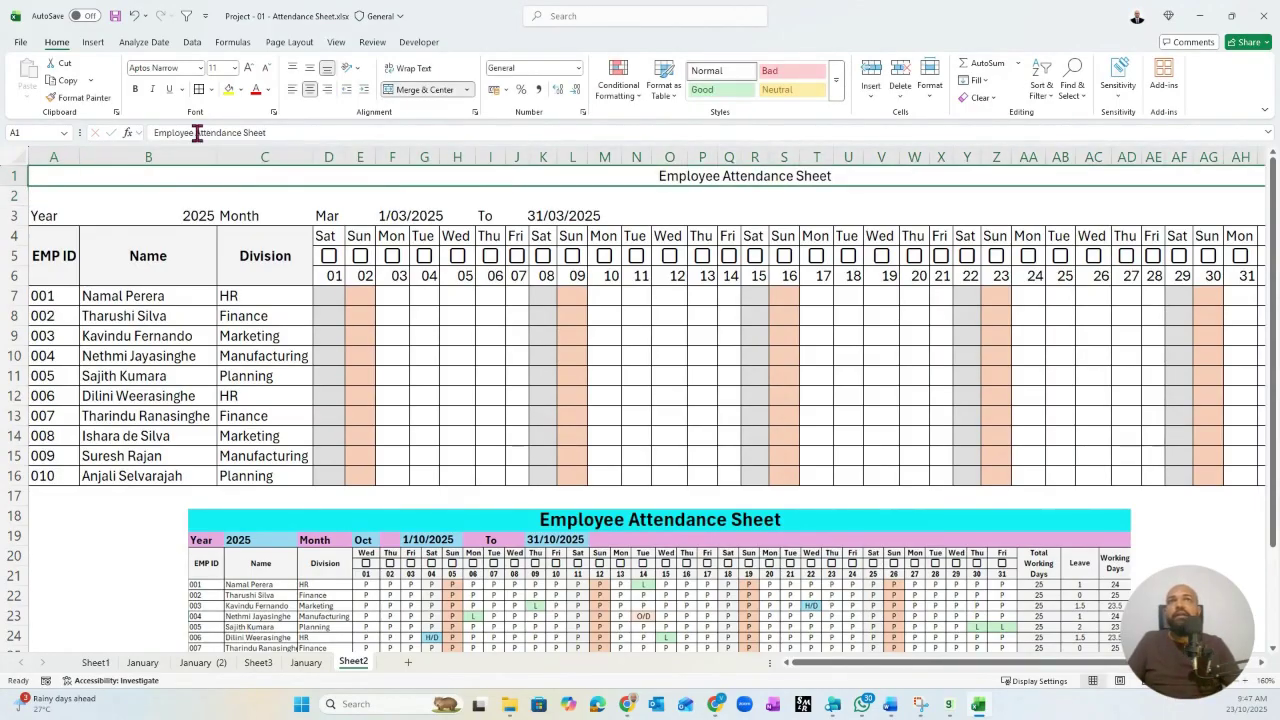
{"action": "left_click", "coordinate": [252, 97]}
{"action": "left_click", "coordinate": [240, 89]}
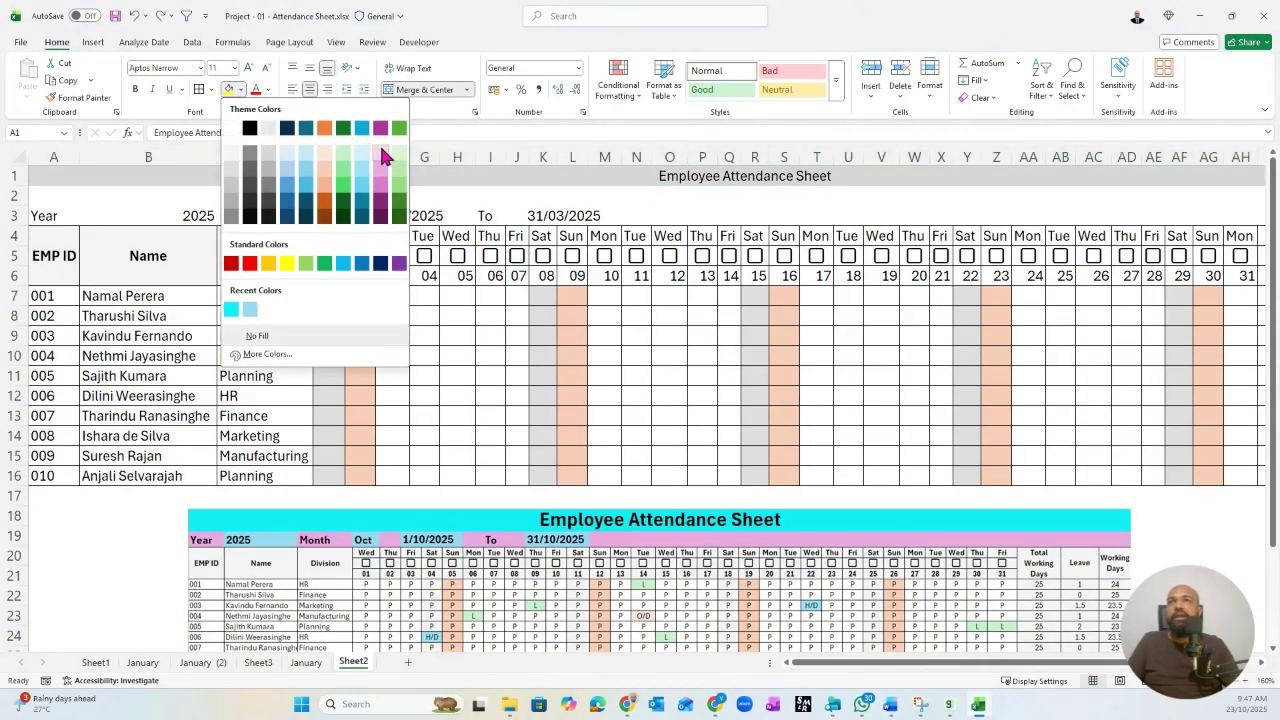
{"action": "left_click", "coordinate": [231, 309]}
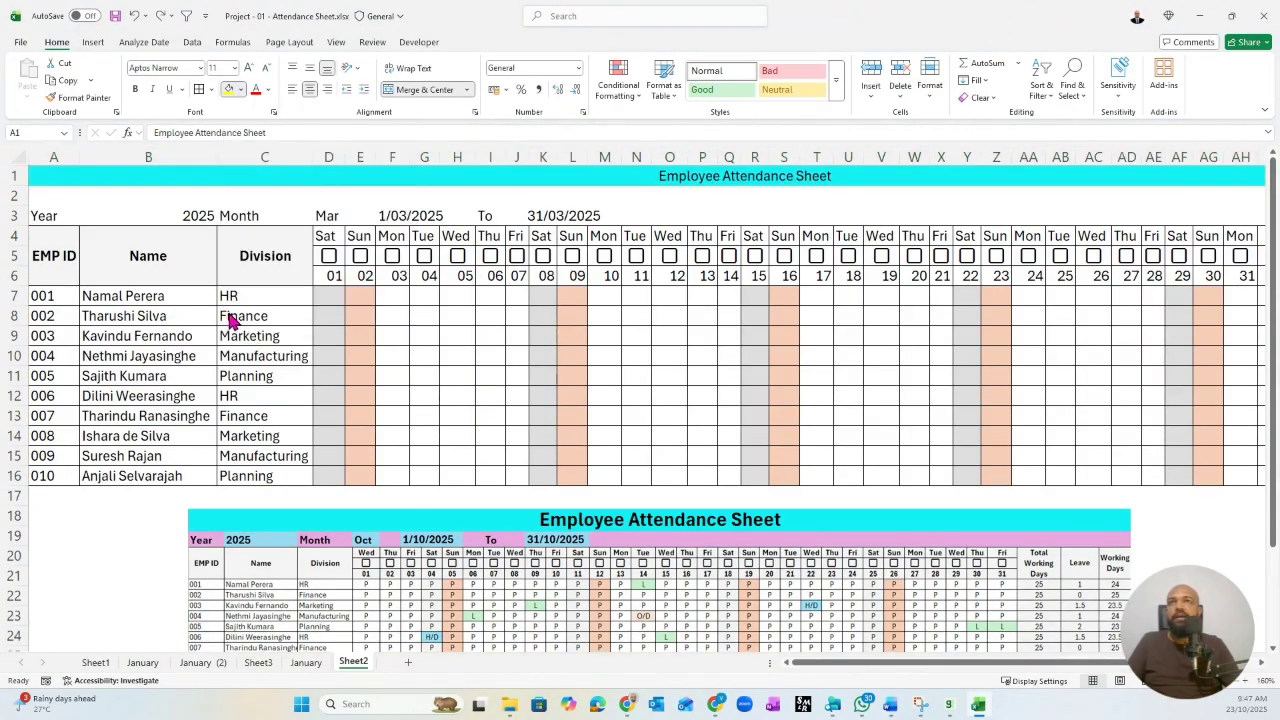
{"action": "left_click", "coordinate": [251, 69]}
{"action": "left_click", "coordinate": [251, 69]}
{"action": "left_click", "coordinate": [251, 69]}
{"action": "left_click", "coordinate": [251, 69]}
{"action": "left_click", "coordinate": [251, 69]}
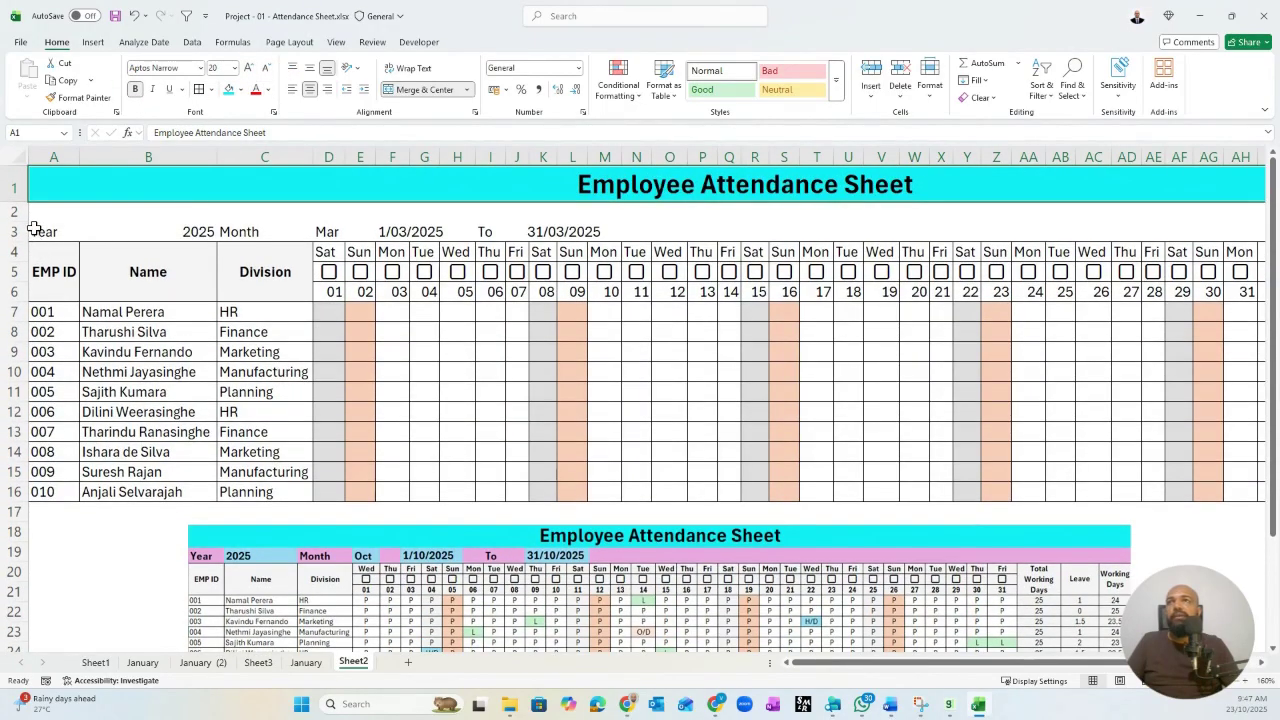
- Delete the empty row 2 between the title and the Year and Month row
{"action": "left_click", "coordinate": [10, 211]}
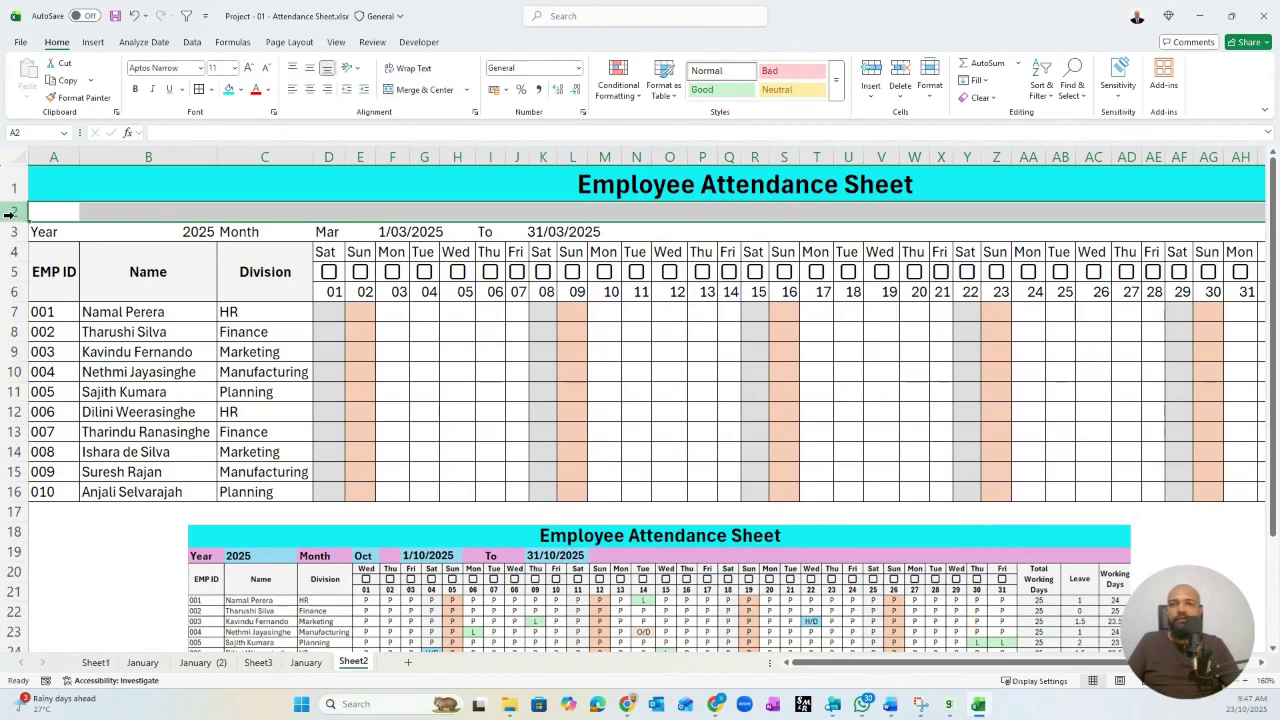
{"action": "right_click", "coordinate": [8, 213]}
{"action": "left_click", "coordinate": [50, 365]}
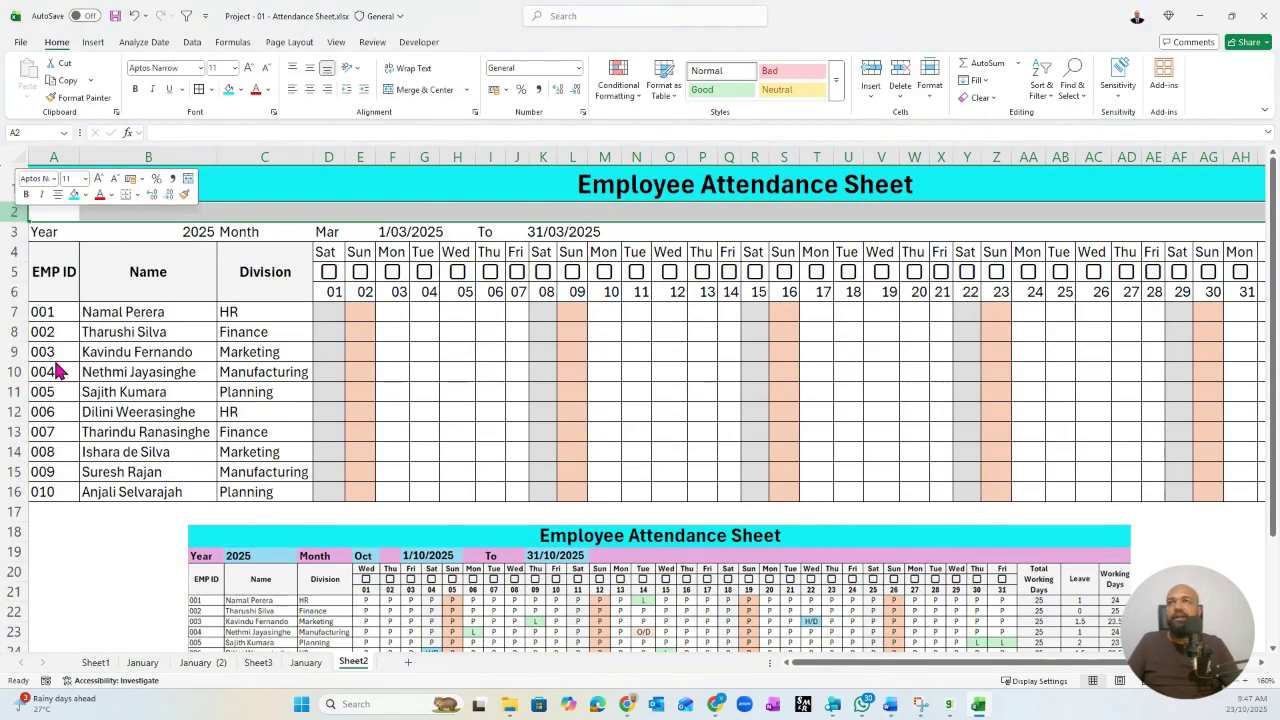
- Fill the Year and Month row across the table's width with the lightest theme purple
{"action": "left_click_drag", "start_coordinate": [46, 211], "coordinate": [1014, 206]}
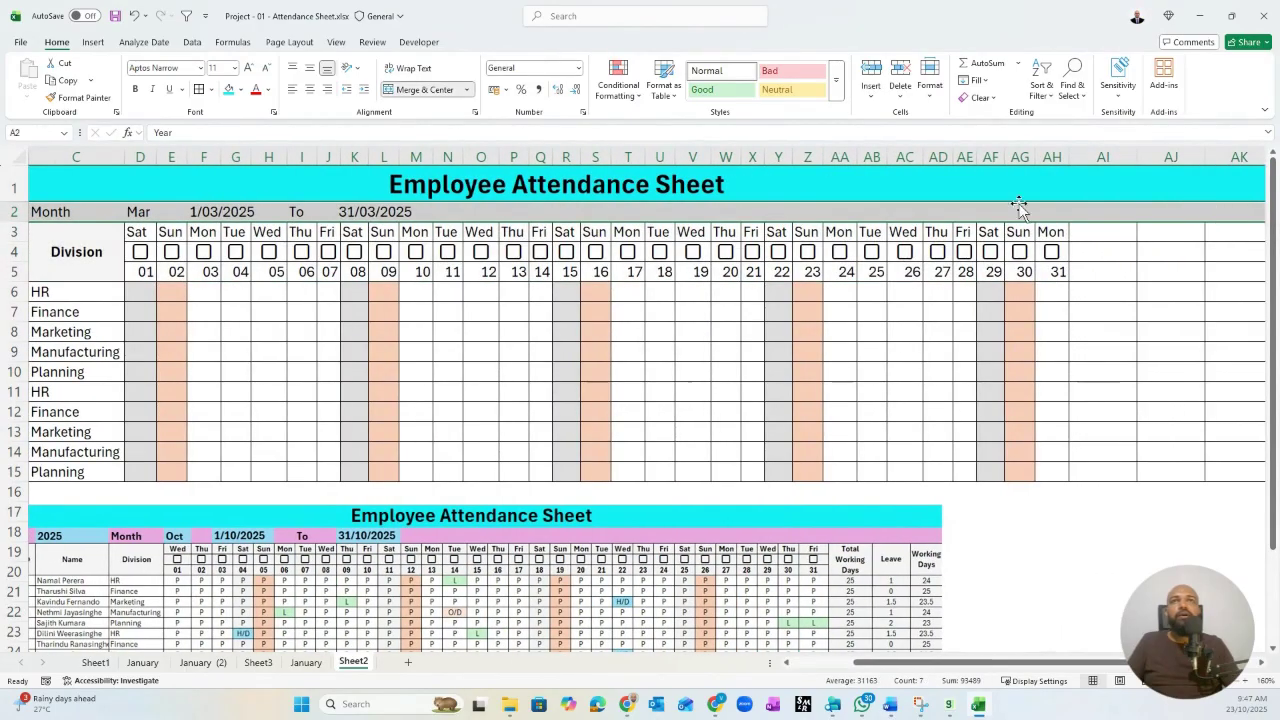
{"action": "left_click", "coordinate": [240, 90]}
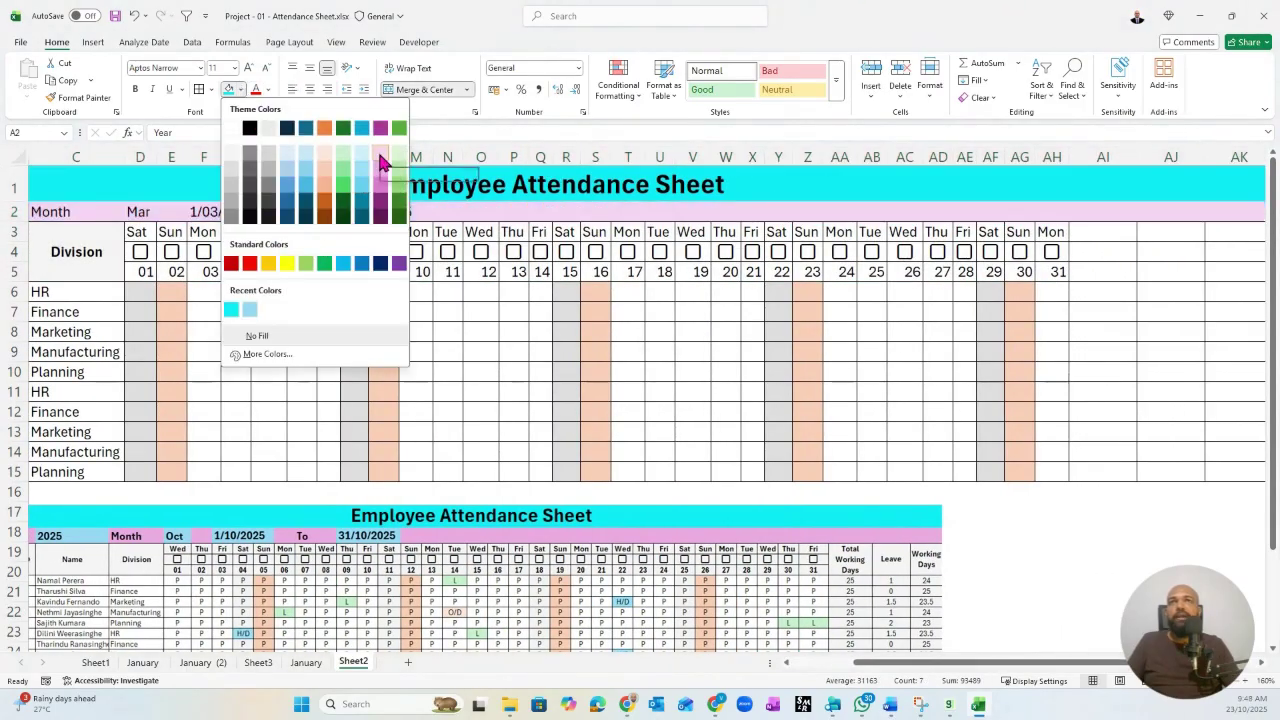
{"action": "left_click", "coordinate": [380, 160]}
- Make the year value in B2 bold and fill it and the month value in D2 with the lightest theme dark blue
{"action": "left_click", "coordinate": [186, 211]}
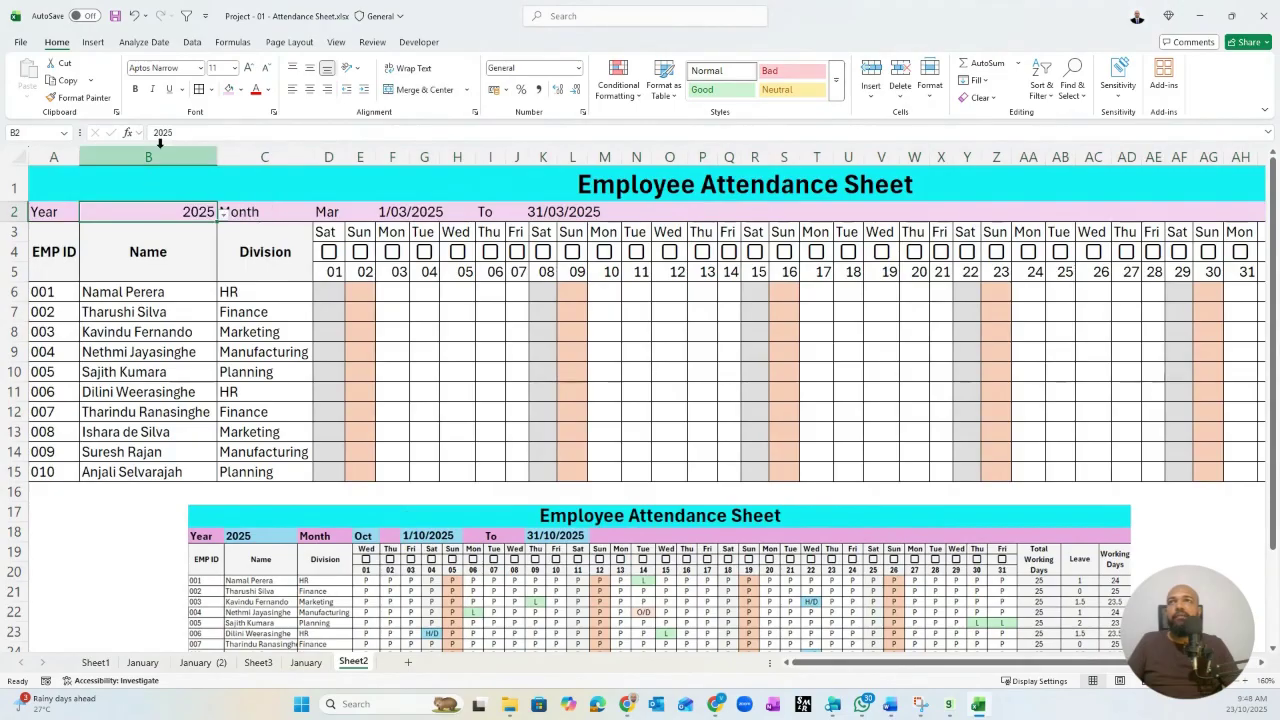
{"action": "left_click", "coordinate": [136, 90]}
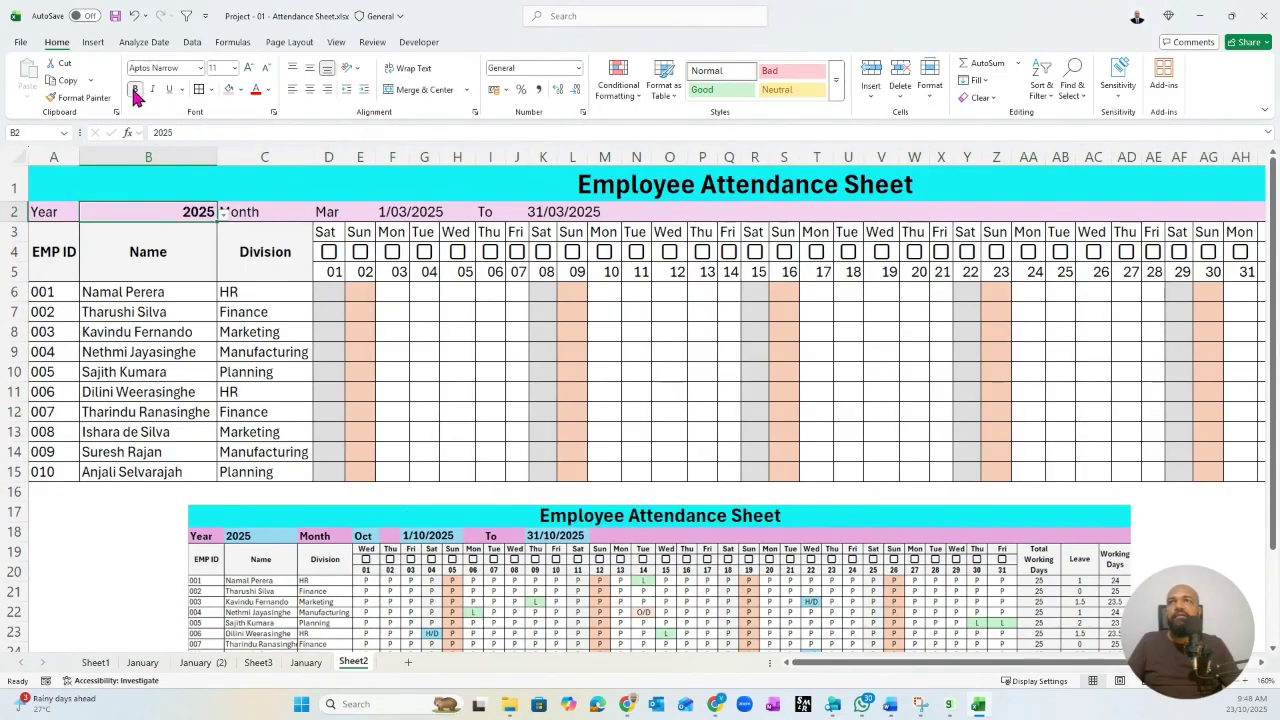
{"action": "left_click", "coordinate": [240, 89]}
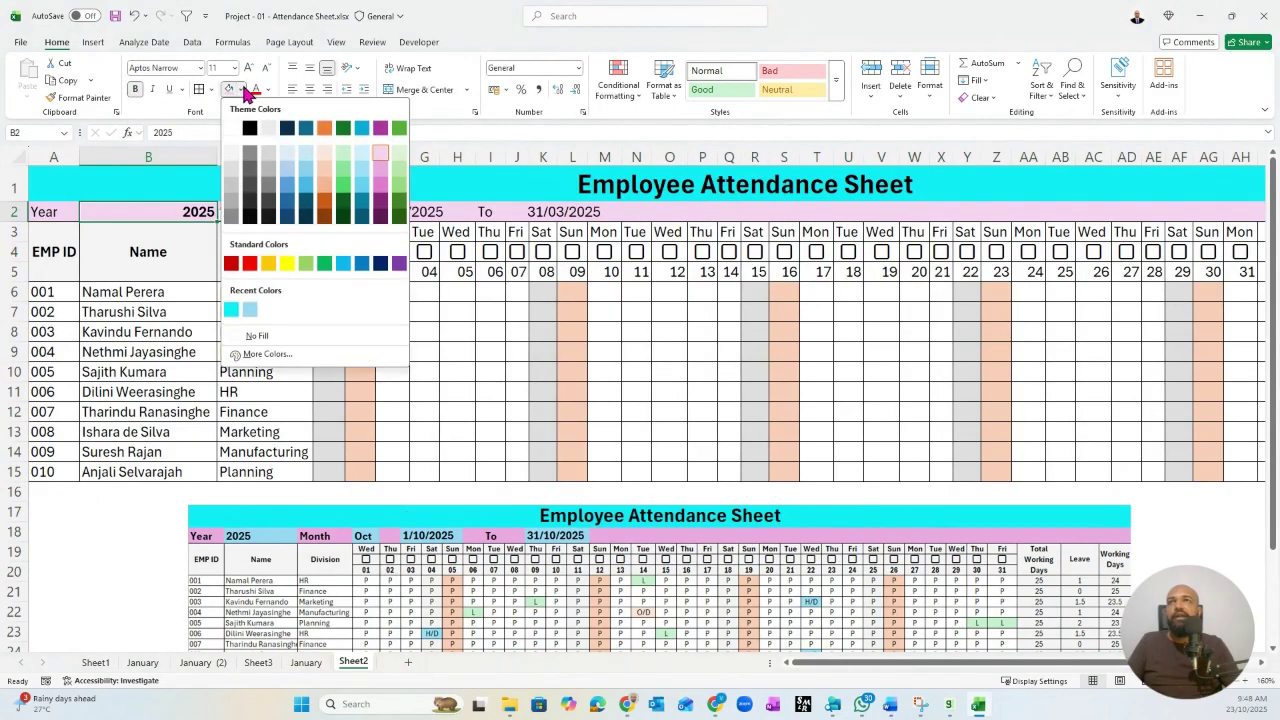
{"action": "left_click", "coordinate": [287, 152]}
{"action": "left_click", "coordinate": [330, 210]}
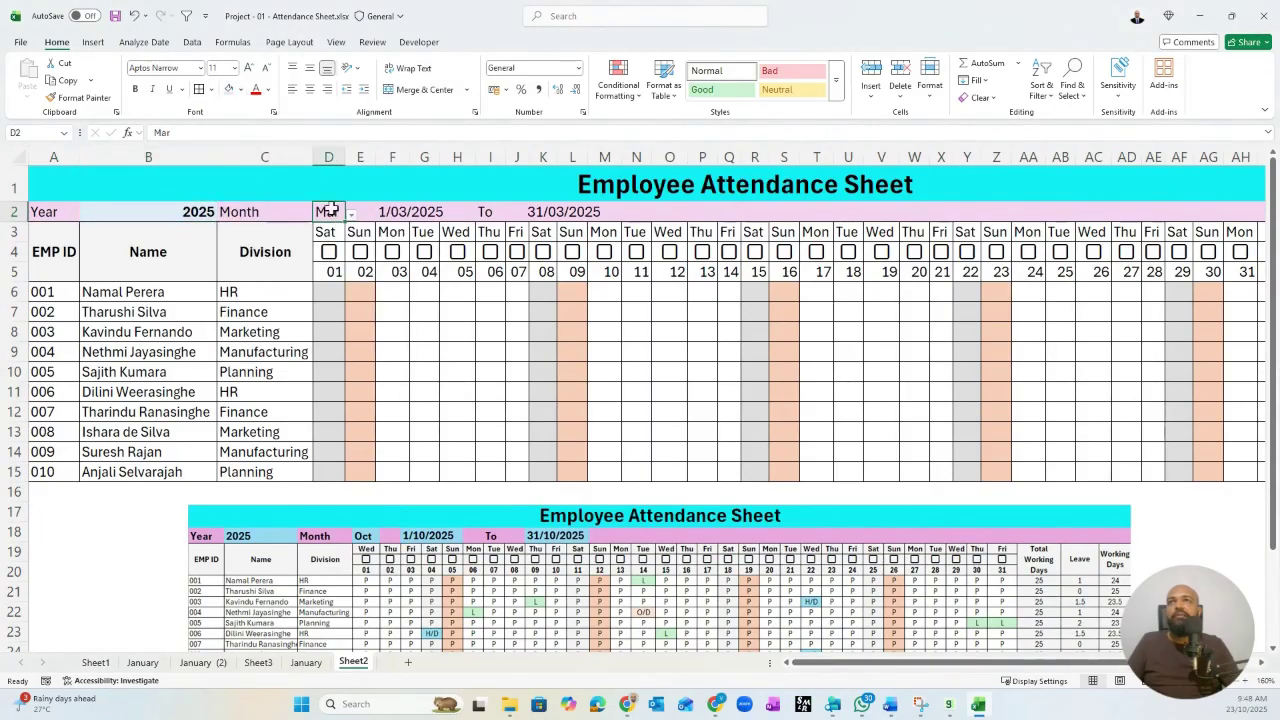
- Make the start date in E2 and the end date in J2 bold
{"action": "left_click", "coordinate": [438, 216]}
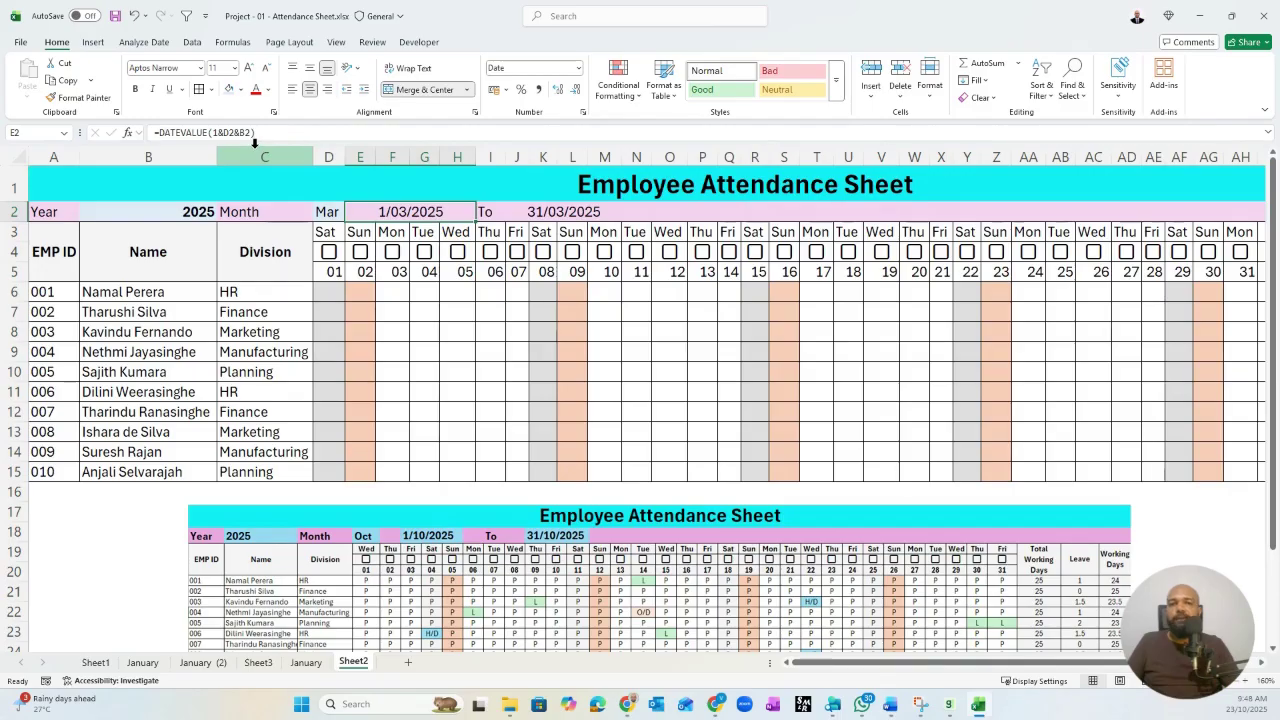
{"action": "left_click", "coordinate": [540, 212]}
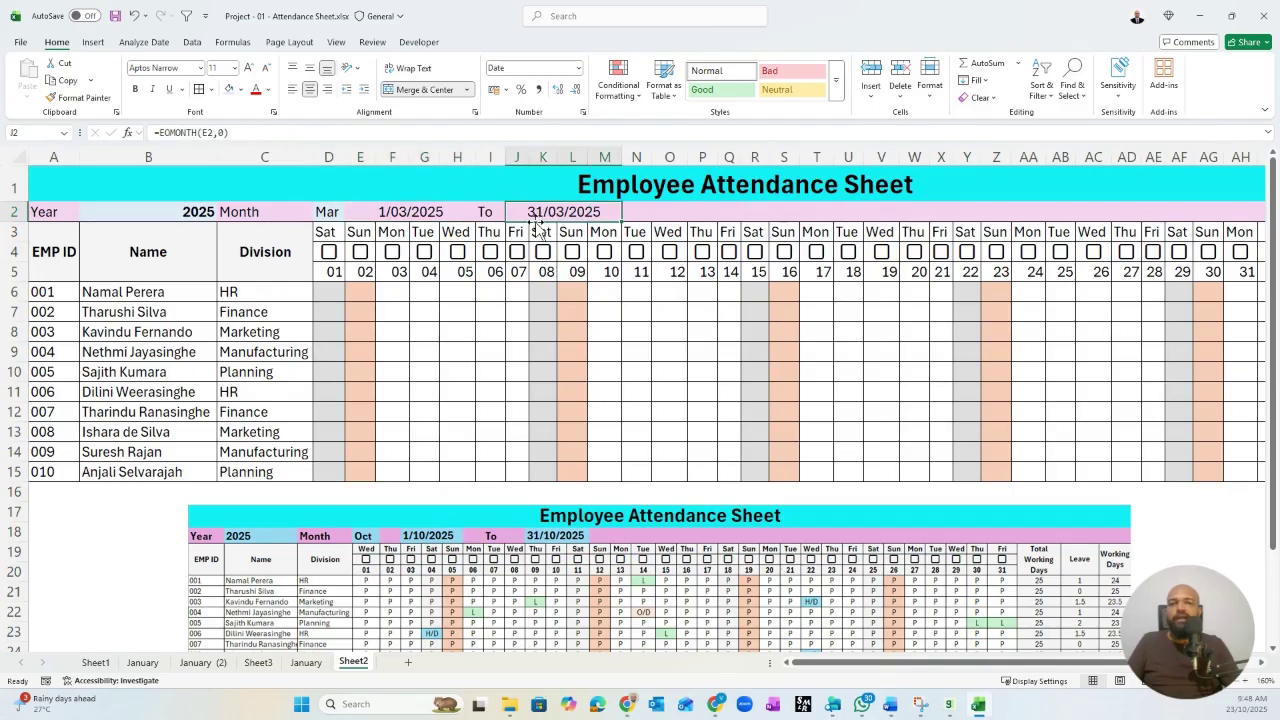
{"action": "left_click", "coordinate": [410, 214], "text": "ctrl"}
{"action": "key", "text": "ctrl+b"}
{"action": "left_click", "coordinate": [696, 212]}
{"action": "left_click", "coordinate": [325, 211]}
{"action": "left_click", "coordinate": [171, 220]}
{"action": "left_click", "coordinate": [428, 330]}
- Merge and center rows 3 to 5 separately in each of columns AI, AJ and AK
{"action": "left_click_drag", "start_coordinate": [1143, 662], "coordinate": [1227, 662]}
{"action": "left_click_drag", "start_coordinate": [1027, 232], "coordinate": [1023, 274]}
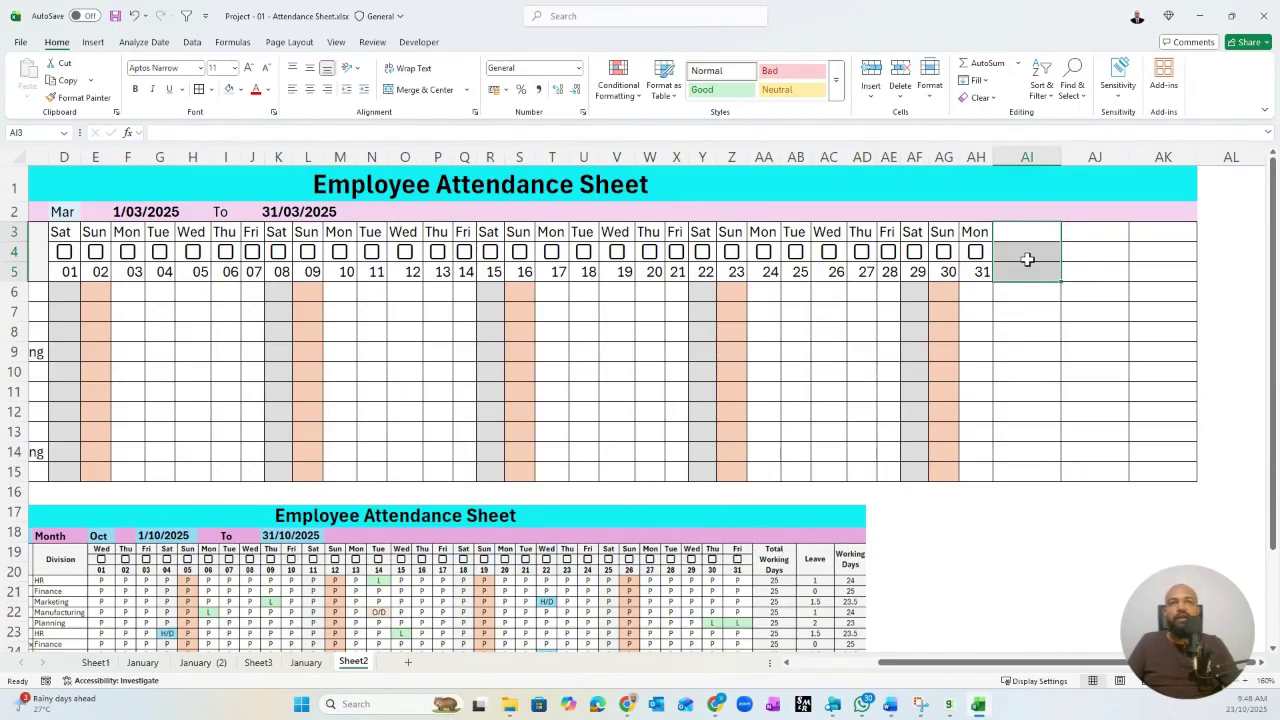
{"action": "left_click_drag", "start_coordinate": [1069, 230], "coordinate": [1084, 272]}
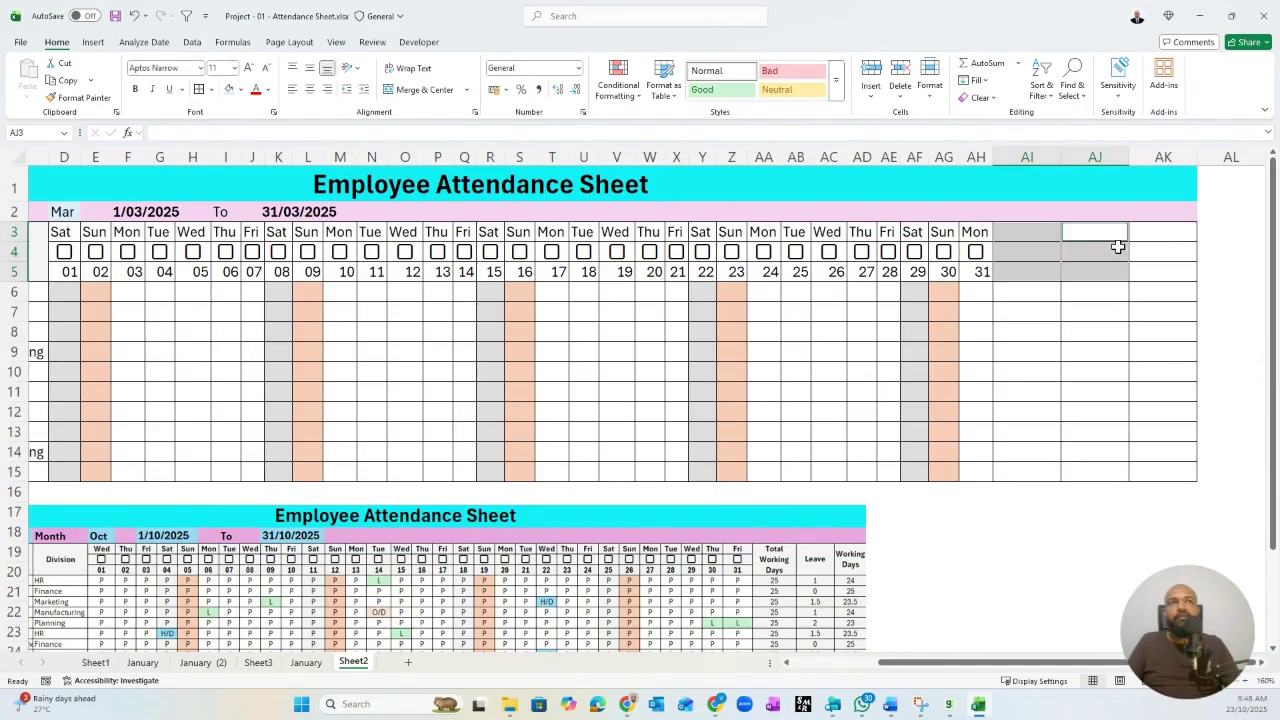
{"action": "left_click", "coordinate": [1012, 230]}
{"action": "left_click_drag", "start_coordinate": [1012, 230], "coordinate": [1009, 264]}
{"action": "left_click_drag", "start_coordinate": [1080, 232], "coordinate": [1083, 269]}
{"action": "left_click_drag", "start_coordinate": [1146, 236], "coordinate": [1146, 265]}
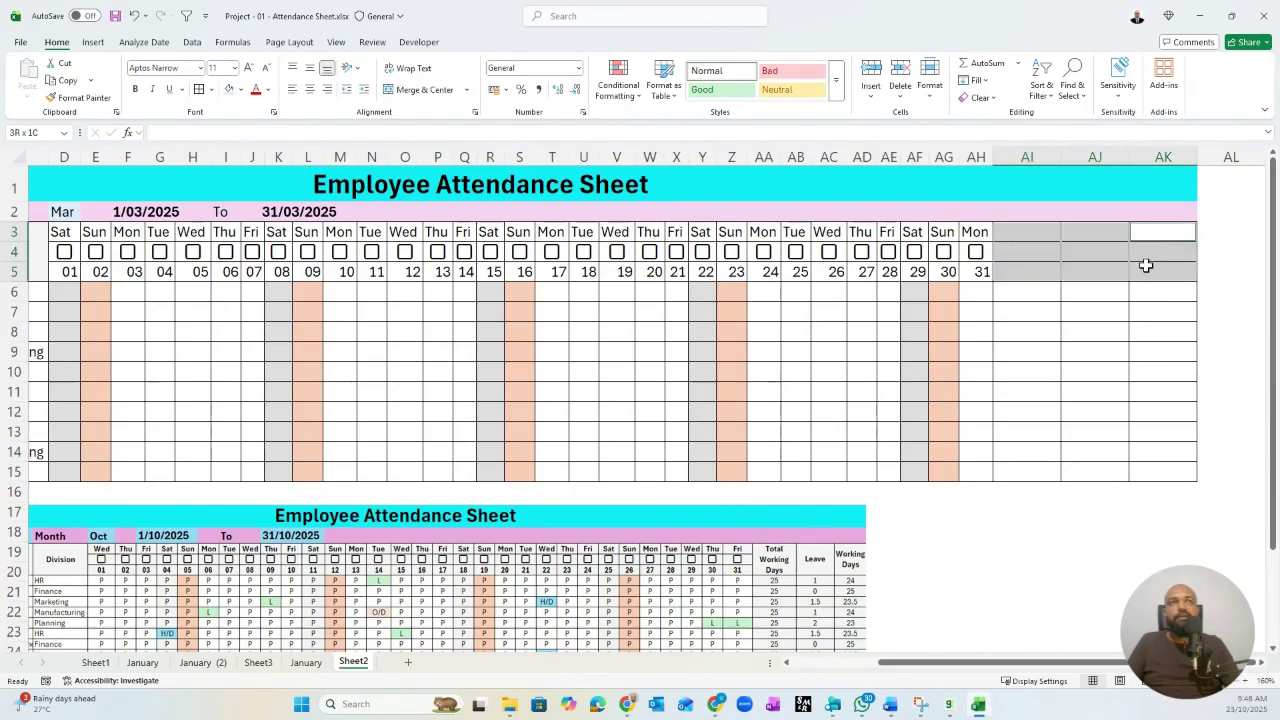
{"action": "left_click", "coordinate": [418, 89]}
- Enter the heading "Total Working Days" in the merged cell AI3 and wrap its text
{"action": "left_click", "coordinate": [1034, 234]}
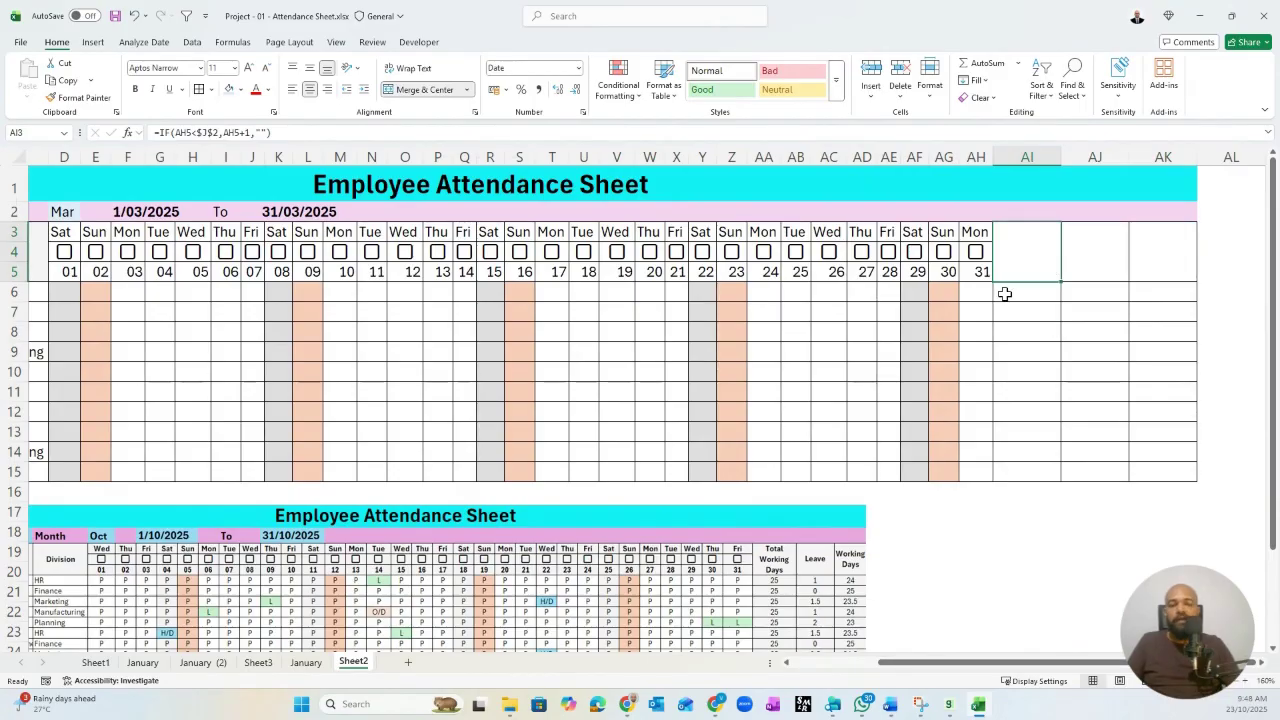
{"action": "type", "text": "Total Working Days"}
{"action": "key", "text": "ctrl+Return"}
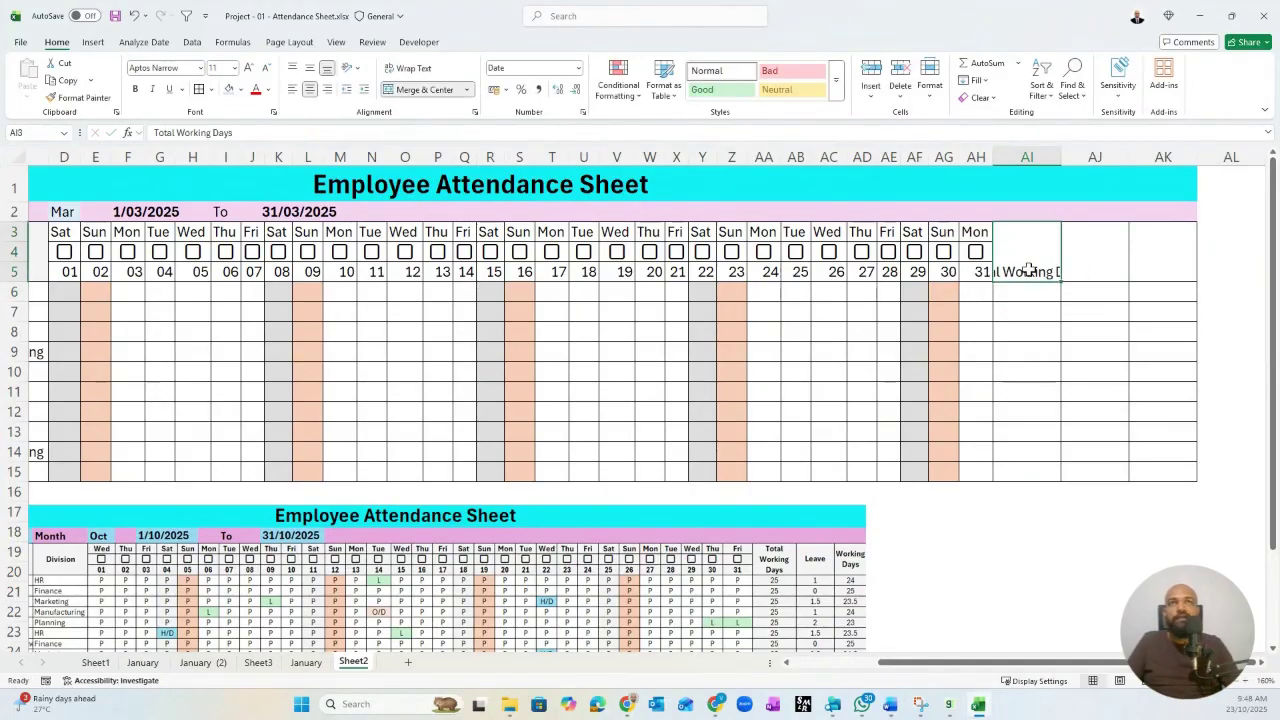
{"action": "left_click", "coordinate": [412, 68]}
- Enter the headings "Leave" in AJ3 and "Working Days" in AK3, wrapping the text of the "Working Days" heading
{"action": "left_click", "coordinate": [1100, 262]}
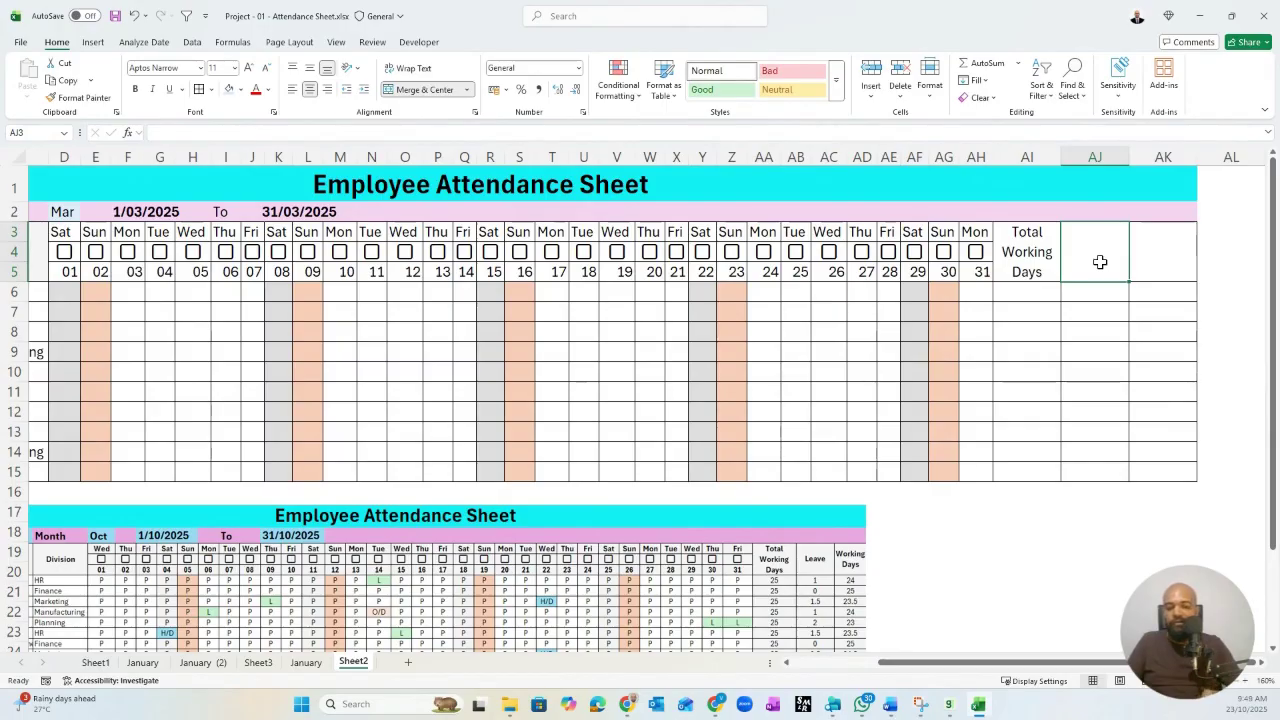
{"action": "type", "text": "Leave"}
{"action": "key", "text": "Tab"}
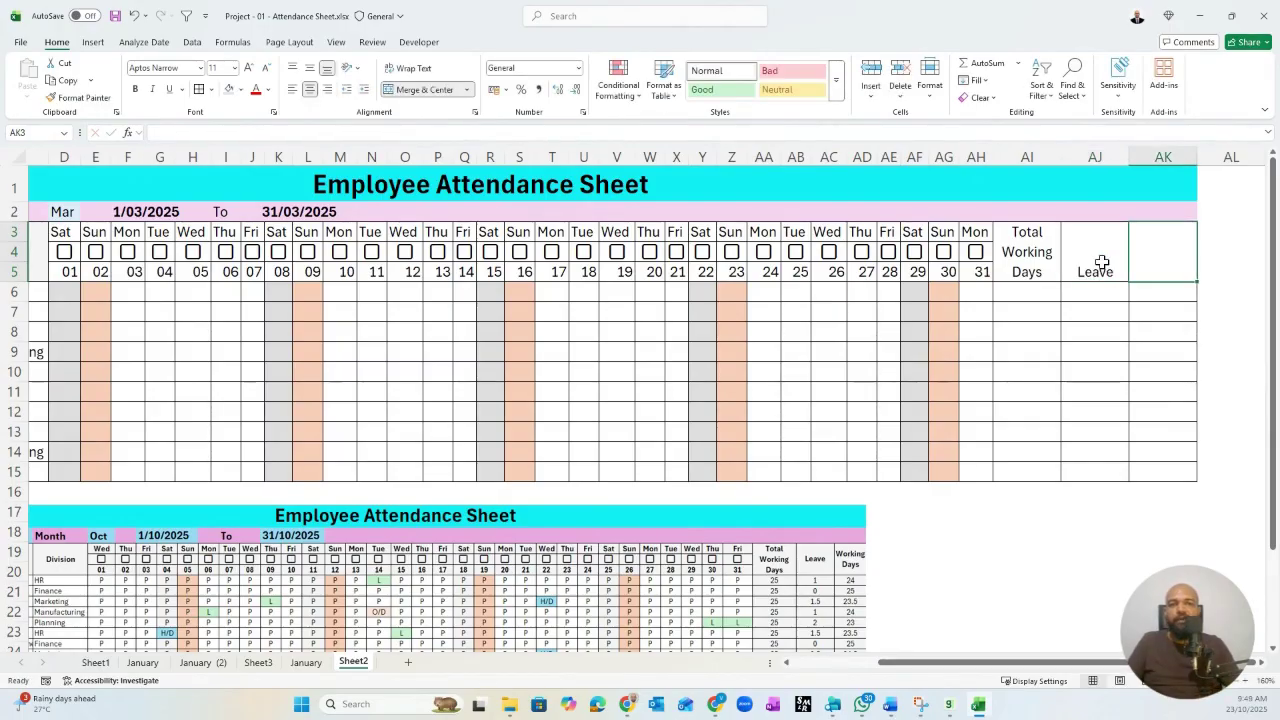
{"action": "type", "text": "Workin"}
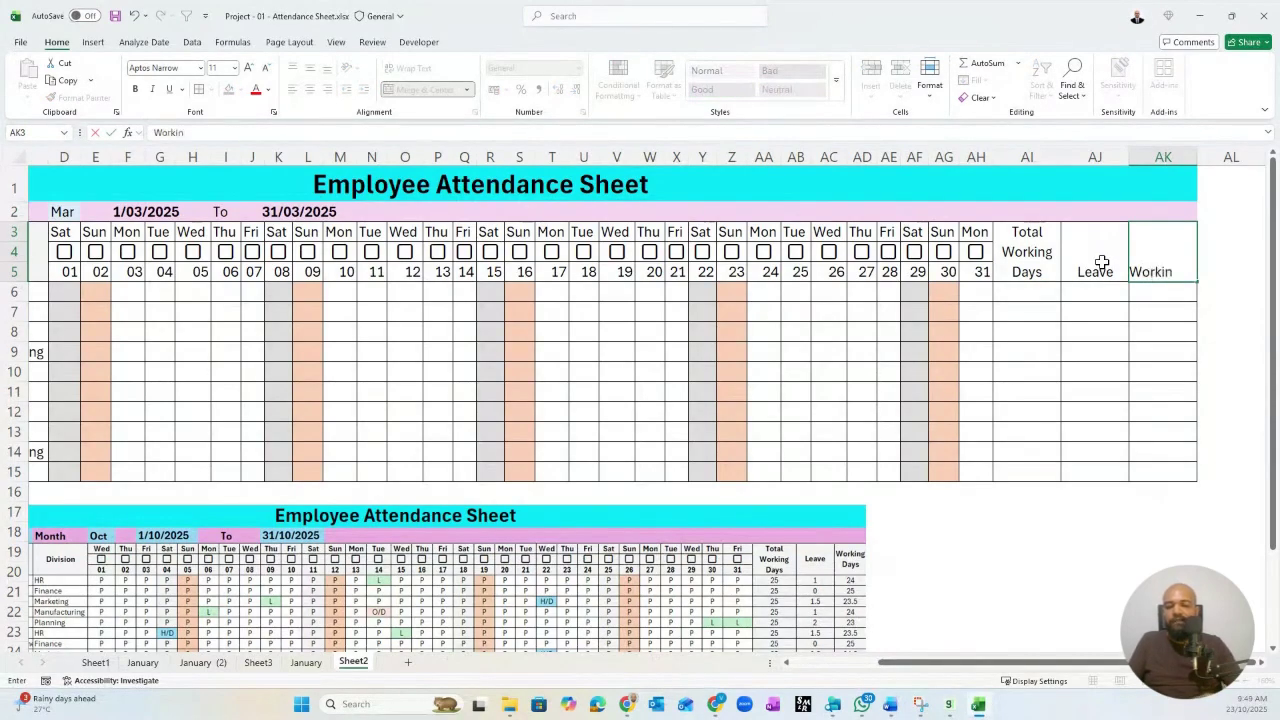
{"action": "type", "text": "g Days"}
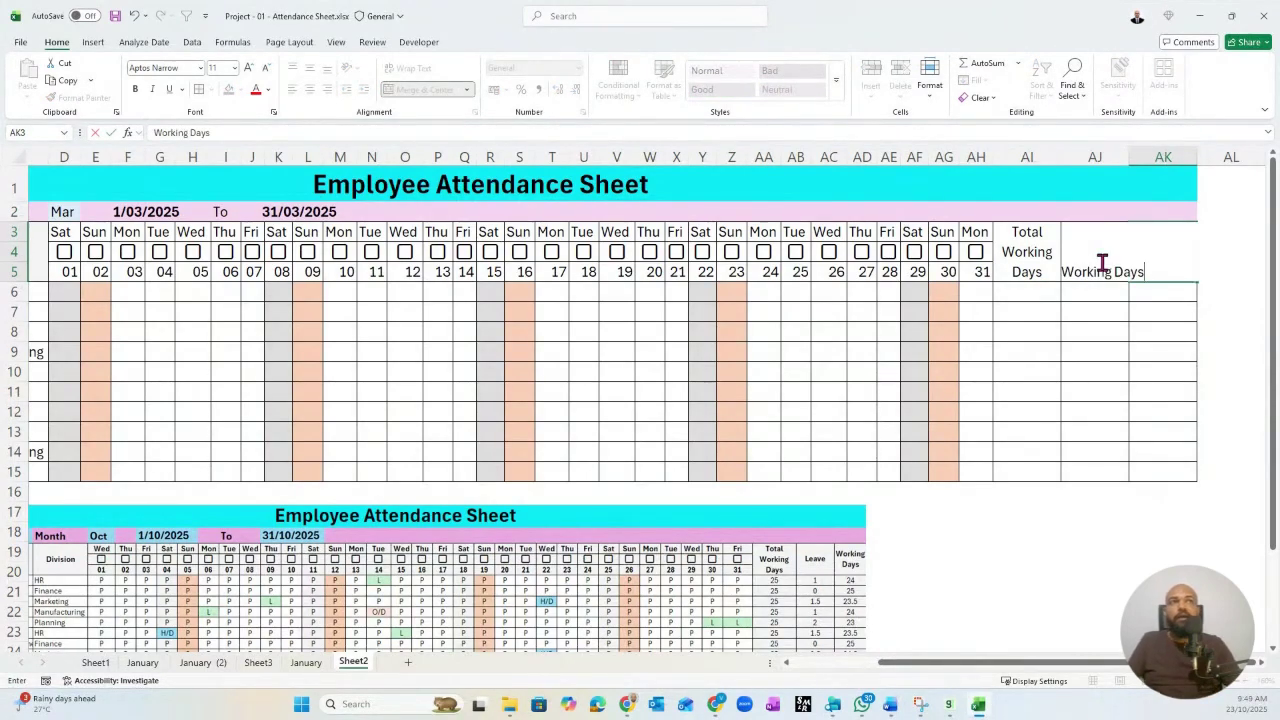
{"action": "key", "text": "Return"}
{"action": "left_click", "coordinate": [1154, 254]}
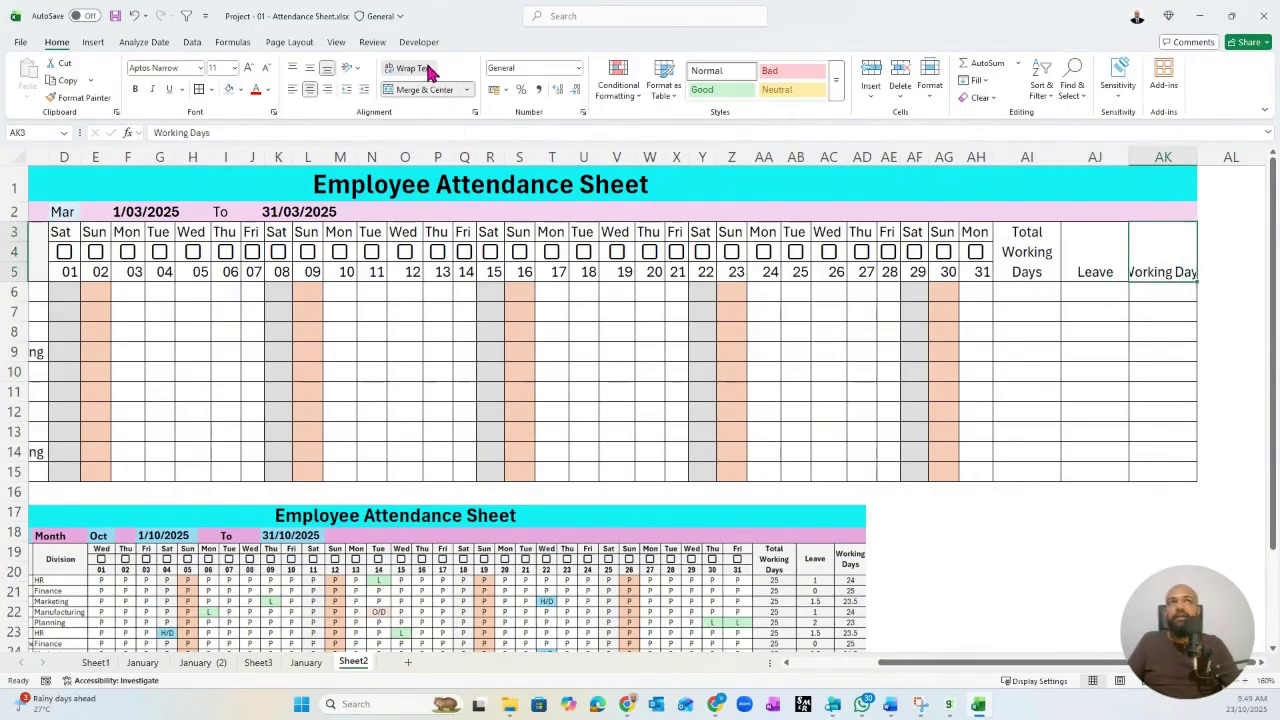
{"action": "left_click", "coordinate": [428, 72]}
{"action": "left_click", "coordinate": [1000, 295]}
- Fill the header rows 3 to 5 from column A to AK with the lightest theme gray
{"action": "left_click_drag", "start_coordinate": [1140, 268], "coordinate": [145, 265]}
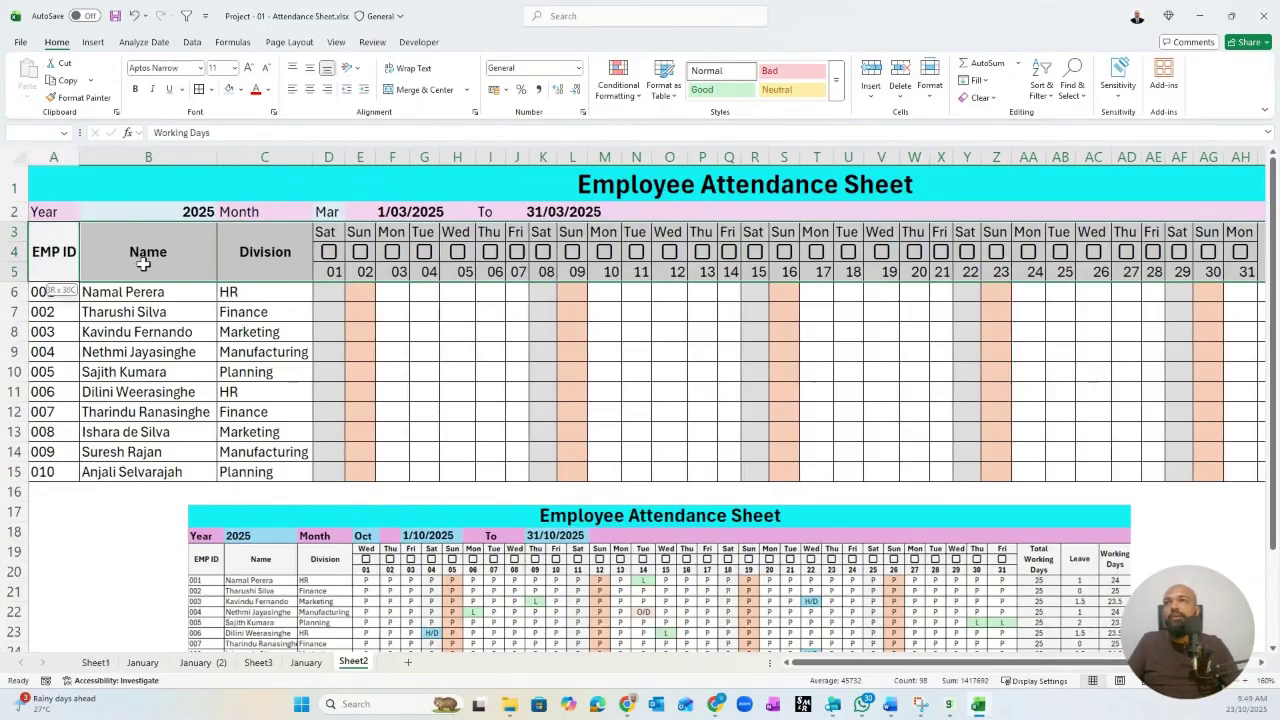
{"action": "left_click", "coordinate": [240, 89]}
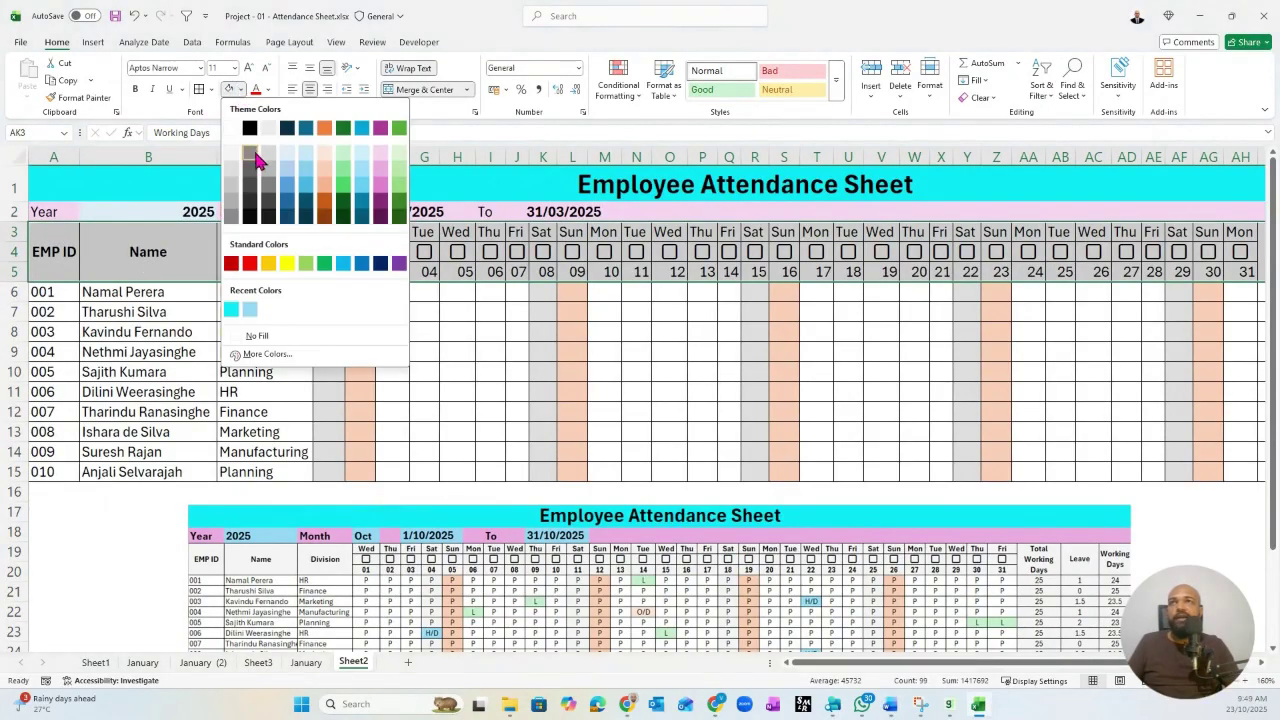
{"action": "left_click", "coordinate": [231, 153]}
{"action": "scroll", "coordinate": [783, 363], "scroll_direction": "right", "scroll_amount": 6}
{"action": "left_click", "coordinate": [585, 350]}
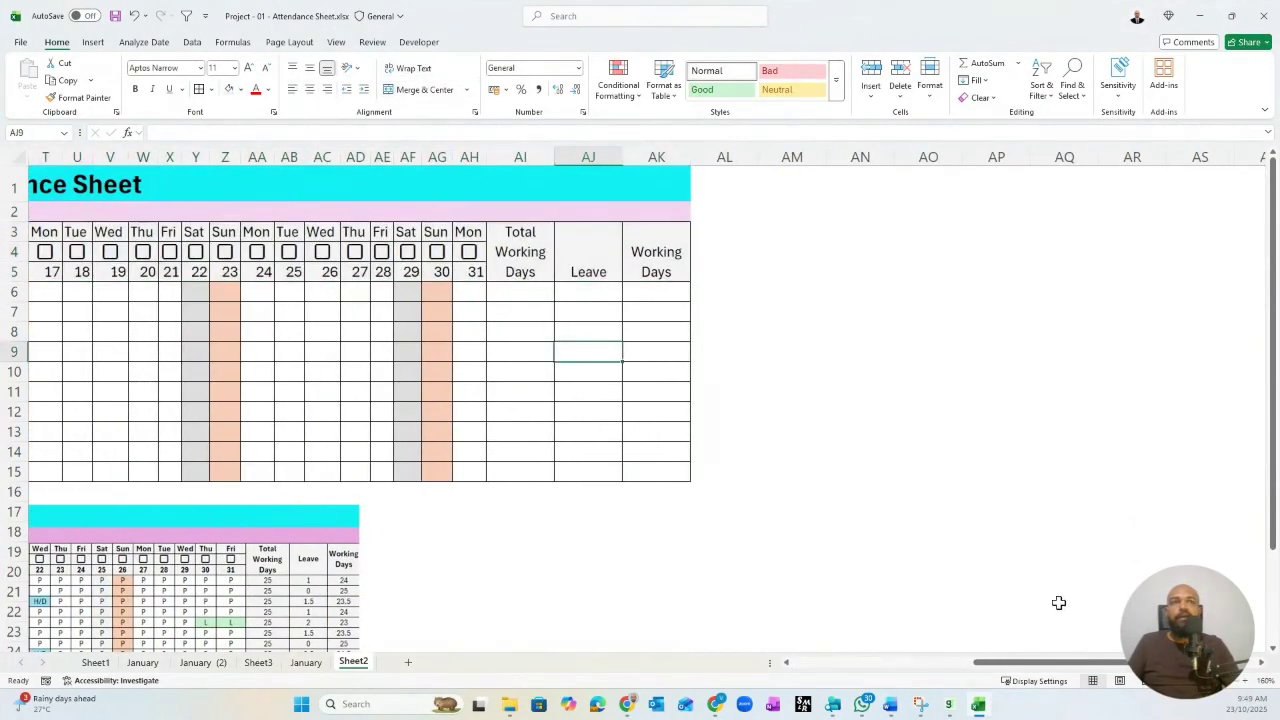
{"action": "left_click_drag", "start_coordinate": [1020, 665], "coordinate": [874, 665]}
{"action": "left_click", "coordinate": [1135, 253]}
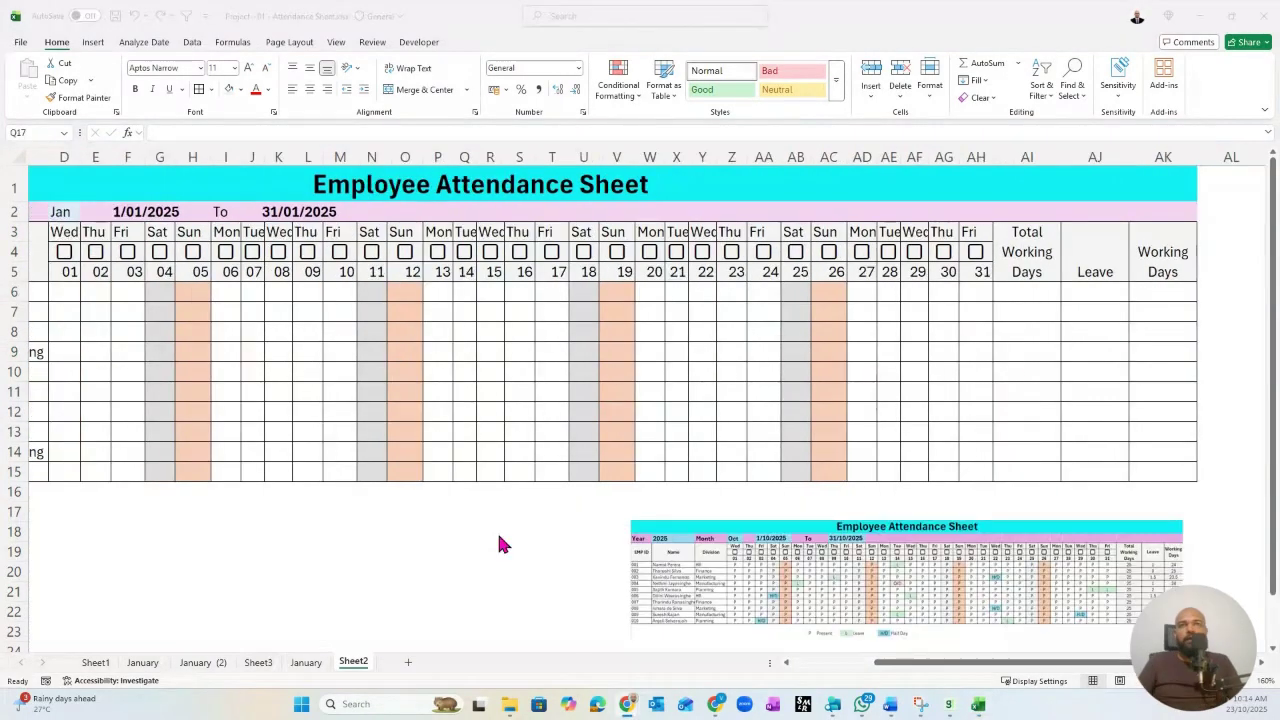
{"action": "left_click", "coordinate": [127, 311]}
{"action": "scroll", "coordinate": [860, 640], "scroll_direction": "left", "scroll_amount": 3}
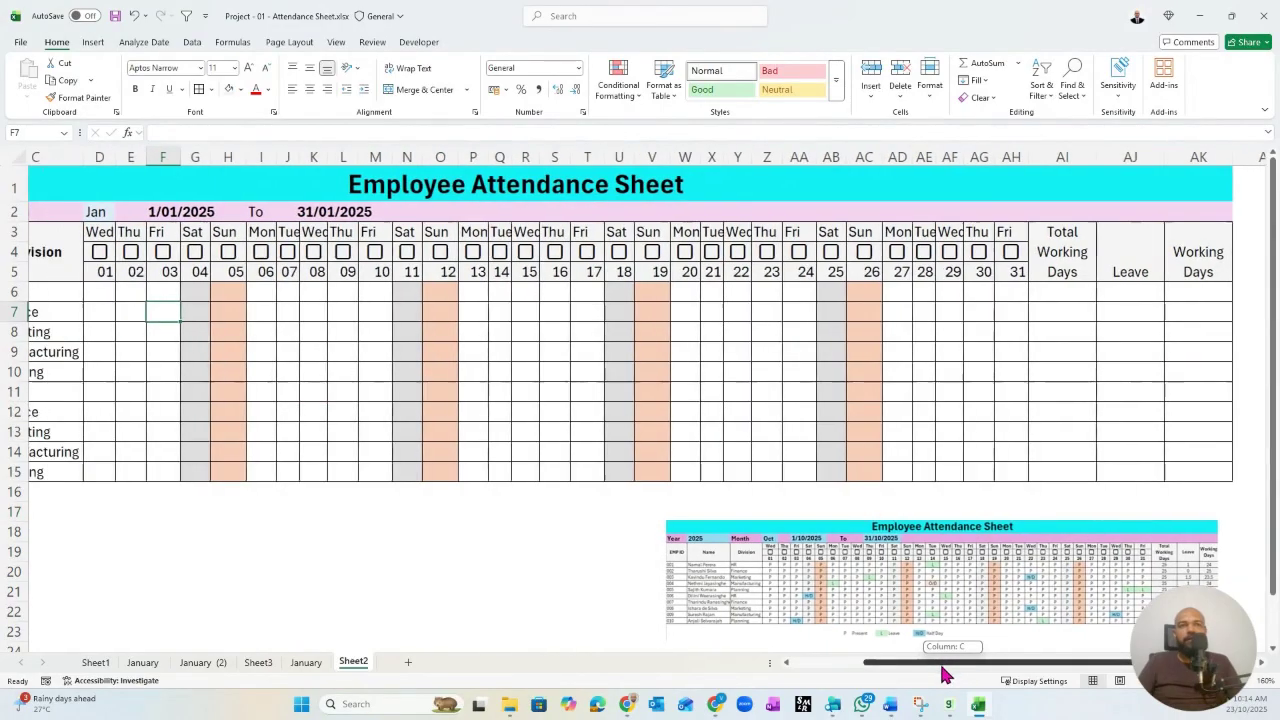
{"action": "left_click_drag", "start_coordinate": [140, 291], "coordinate": [166, 457]}
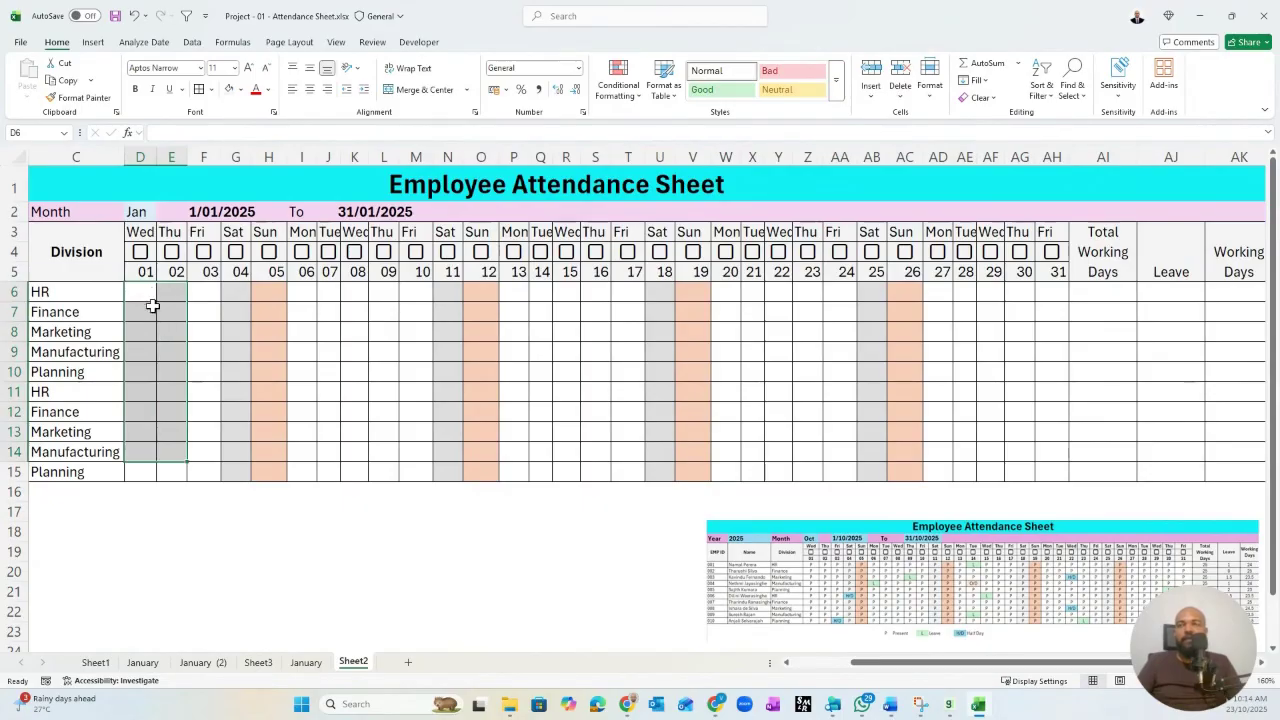
- Start a legend below the table by entering the code P in P17 and its label "Present" in Q17
{"action": "left_click", "coordinate": [515, 492]}
{"action": "left_click", "coordinate": [530, 506]}
{"action": "type", "text": "P"}
{"action": "key", "text": "Tab"}
{"action": "type", "text": "Present"}
{"action": "key", "text": "Tab"}
- Add the legend code L in T17 with its label "Leave" in U17
{"action": "key", "text": "Tab"}
{"action": "key", "text": "Tab"}
{"action": "type", "text": "L"}
{"action": "key", "text": "Tab"}
{"action": "type", "text": "Lea"}
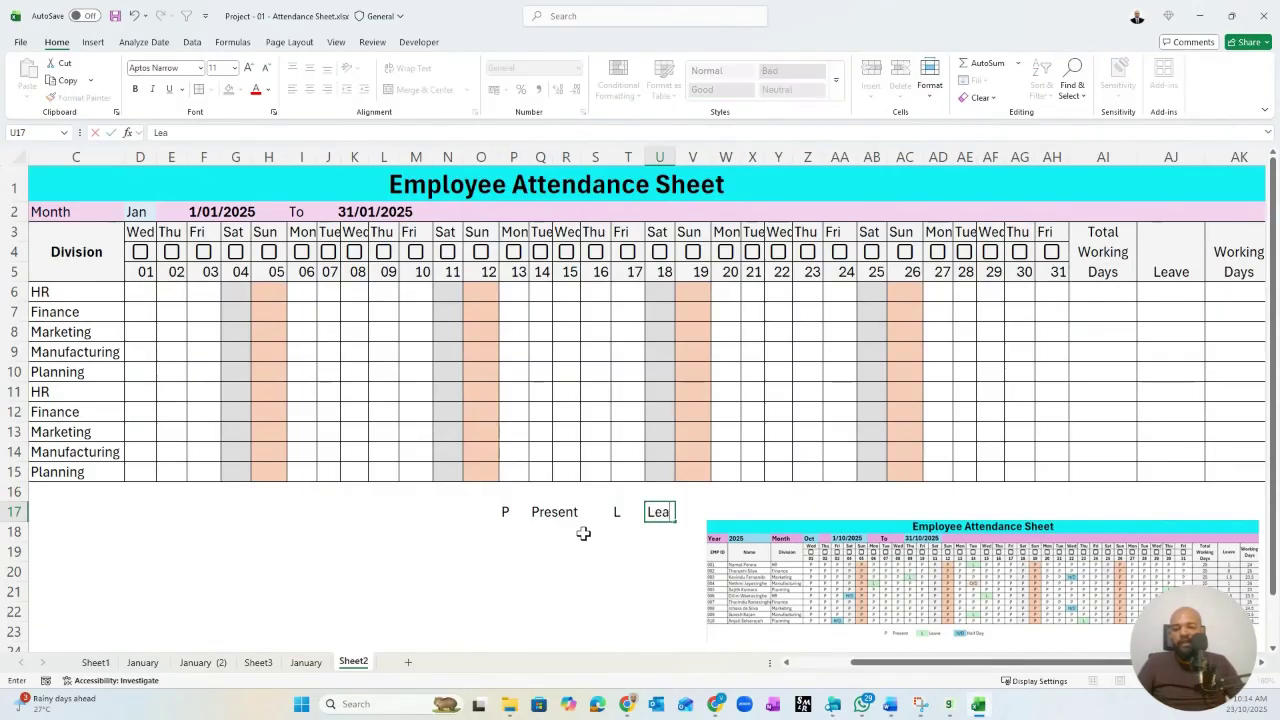
{"action": "key", "text": "Tab"}
{"action": "key", "text": "Tab"}
- Move the example picture clear of the legend and add the code H/D in W17 with its label "Half Day" in X17
{"action": "left_click_drag", "start_coordinate": [948, 546], "coordinate": [993, 549]}
{"action": "left_click", "coordinate": [728, 511]}
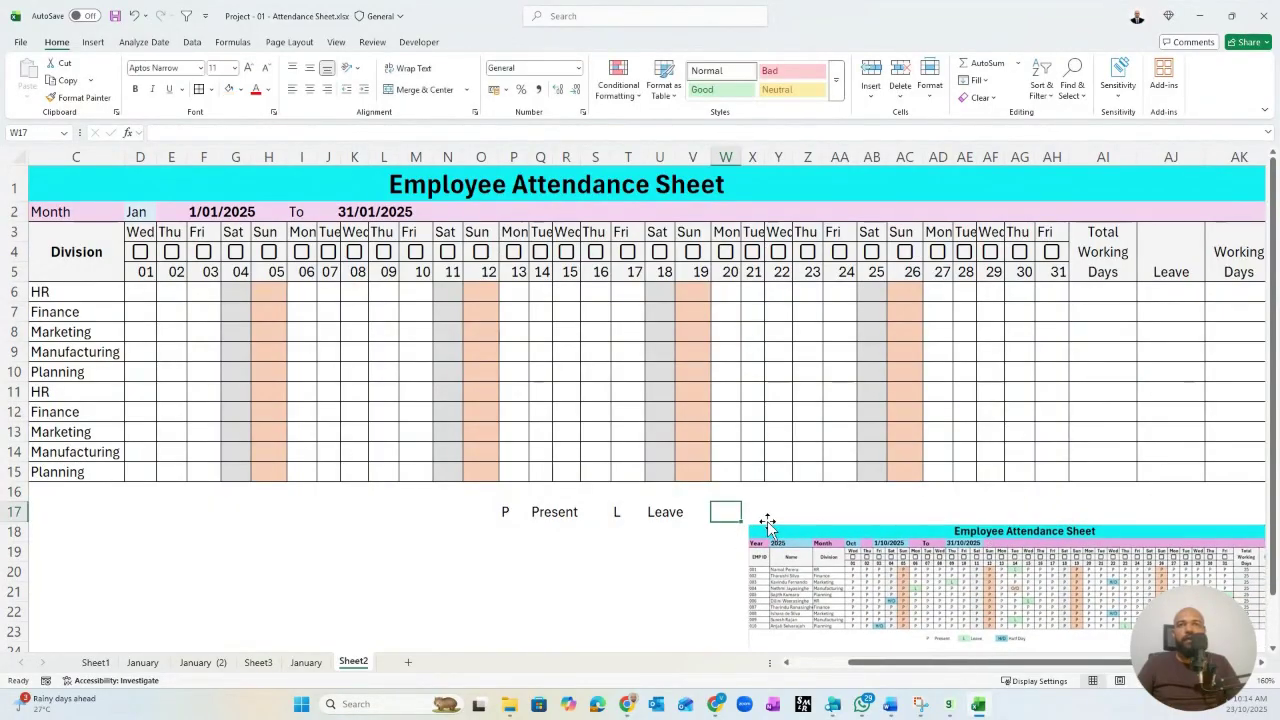
{"action": "type", "text": "H/D"}
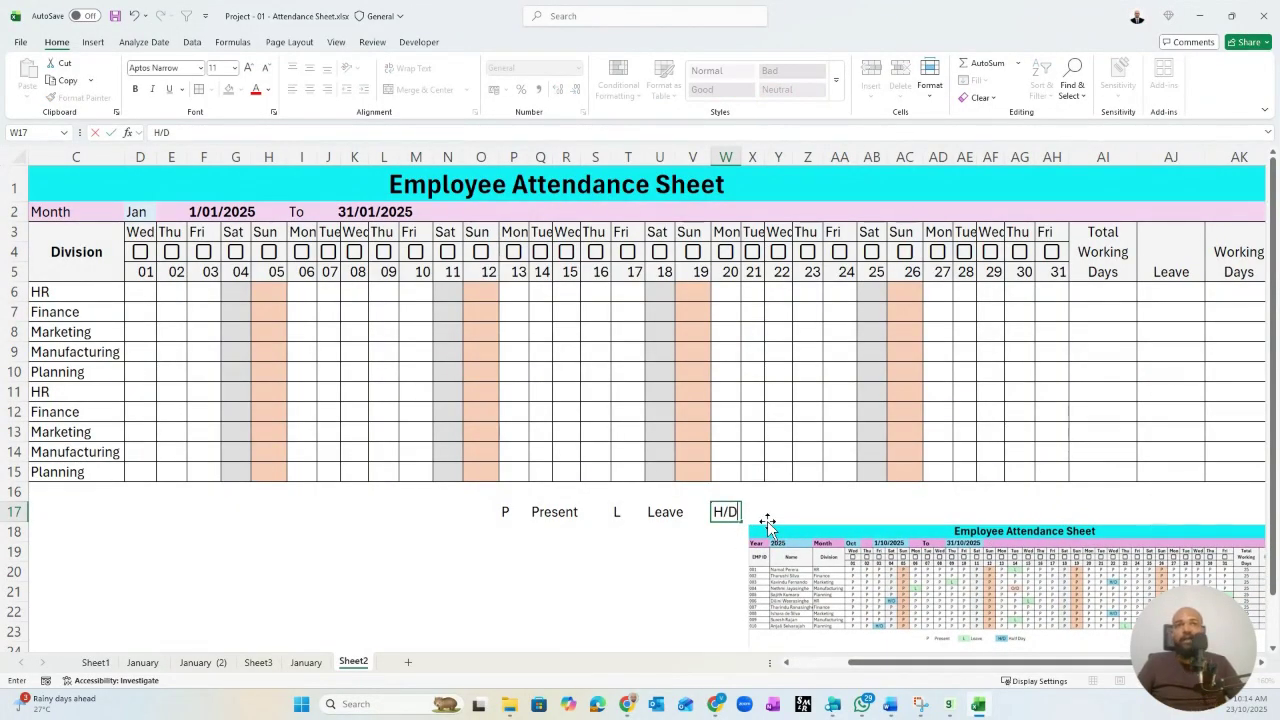
{"action": "key", "text": "Tab"}
{"action": "type", "text": "Half Day"}
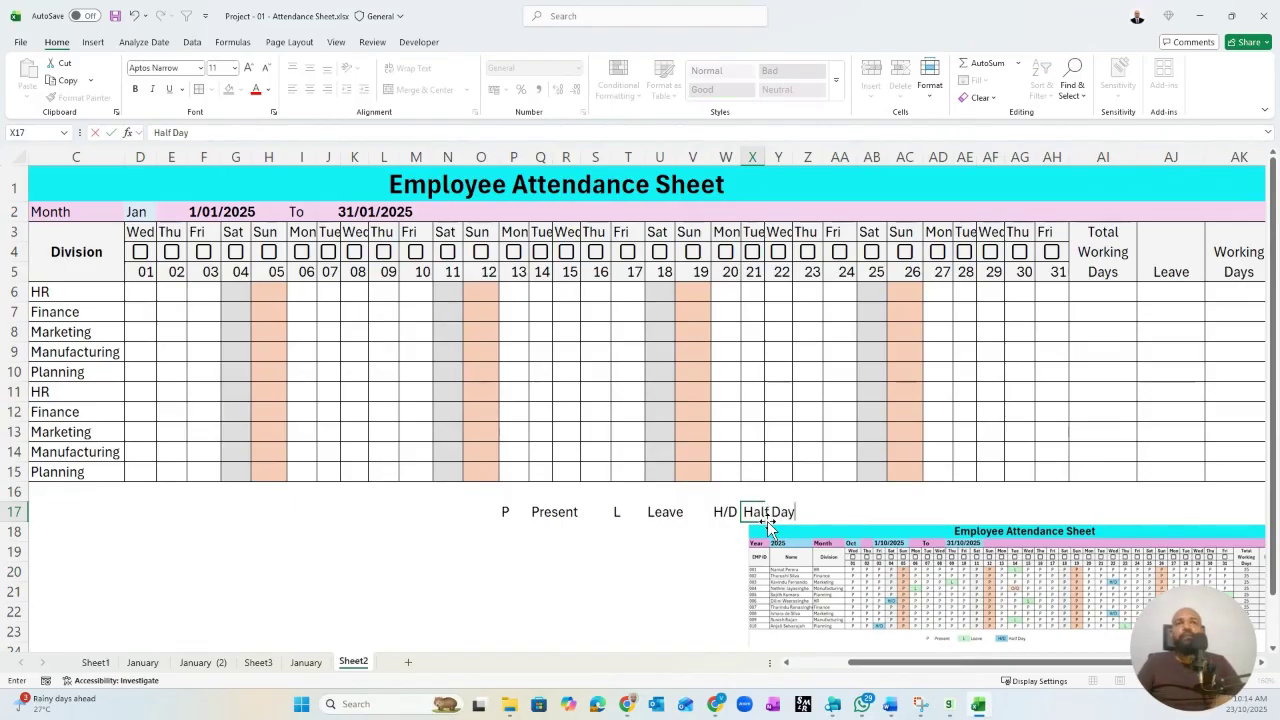
{"action": "key", "text": "Return"}
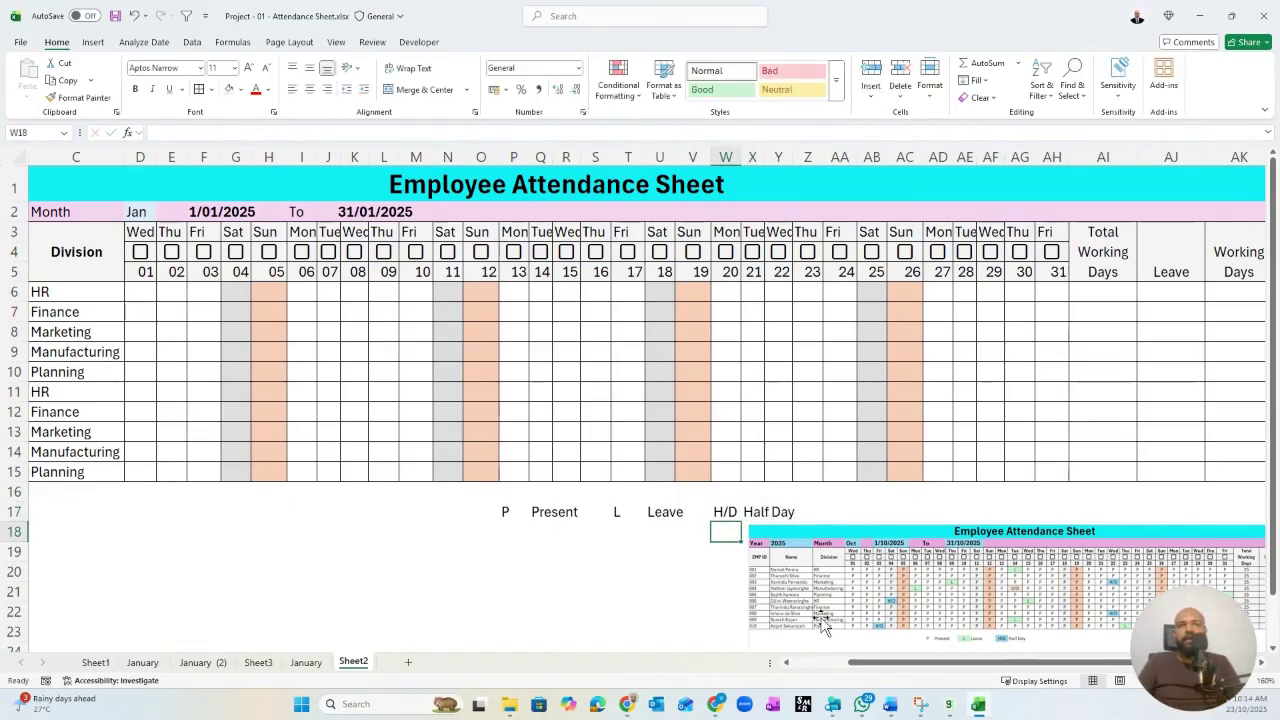
- Fill the legend's L cell with light green and its H/D cell with light blue
{"action": "left_click", "coordinate": [501, 512]}
{"action": "left_click", "coordinate": [617, 513]}
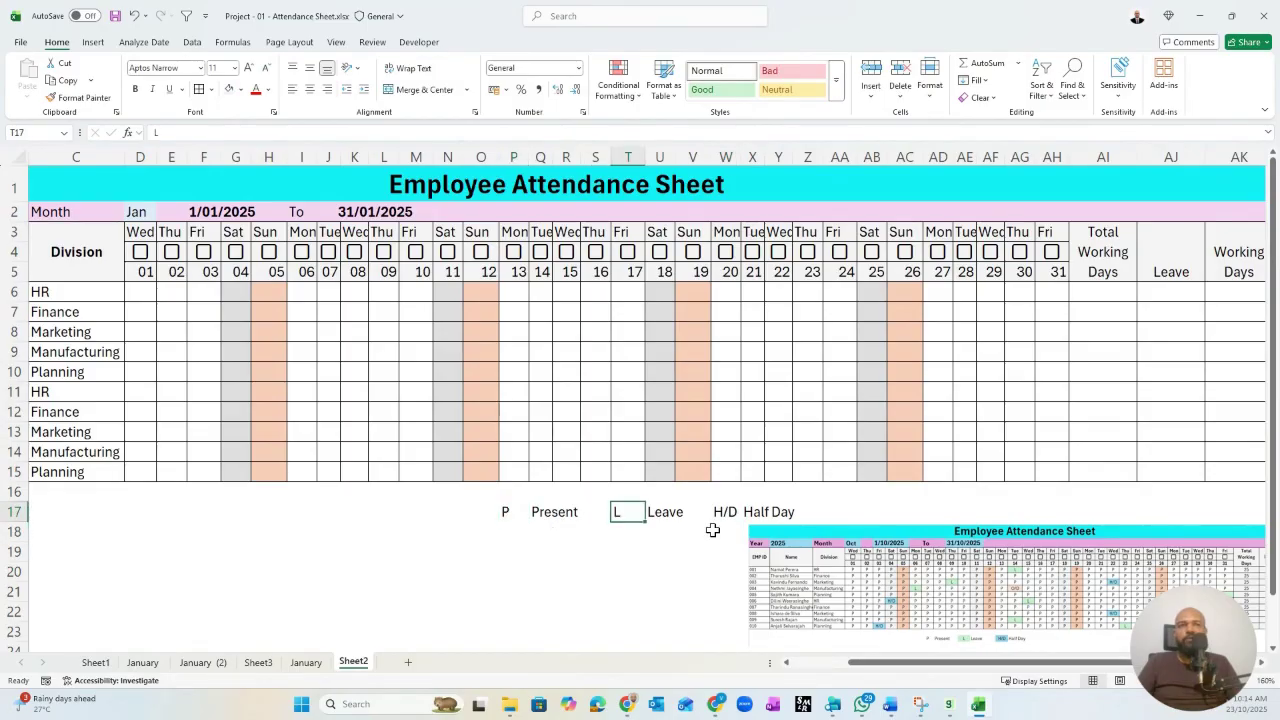
{"action": "left_click", "coordinate": [240, 89]}
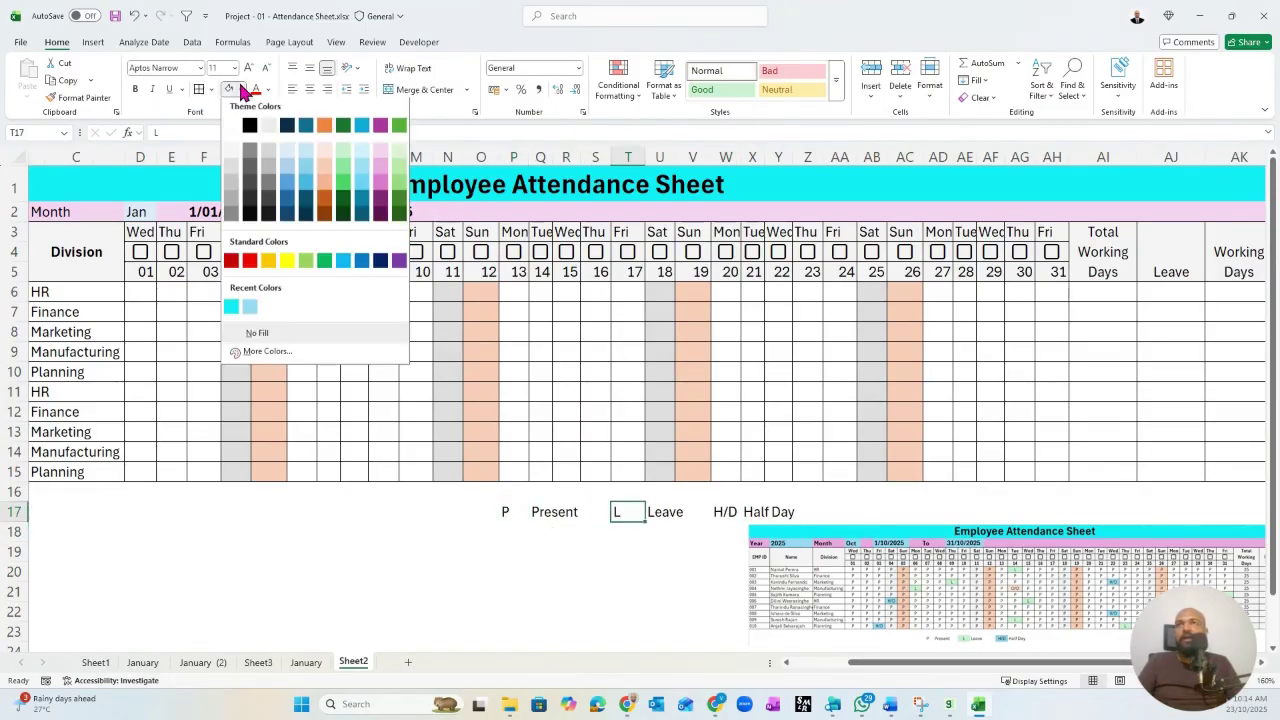
{"action": "left_click", "coordinate": [340, 162]}
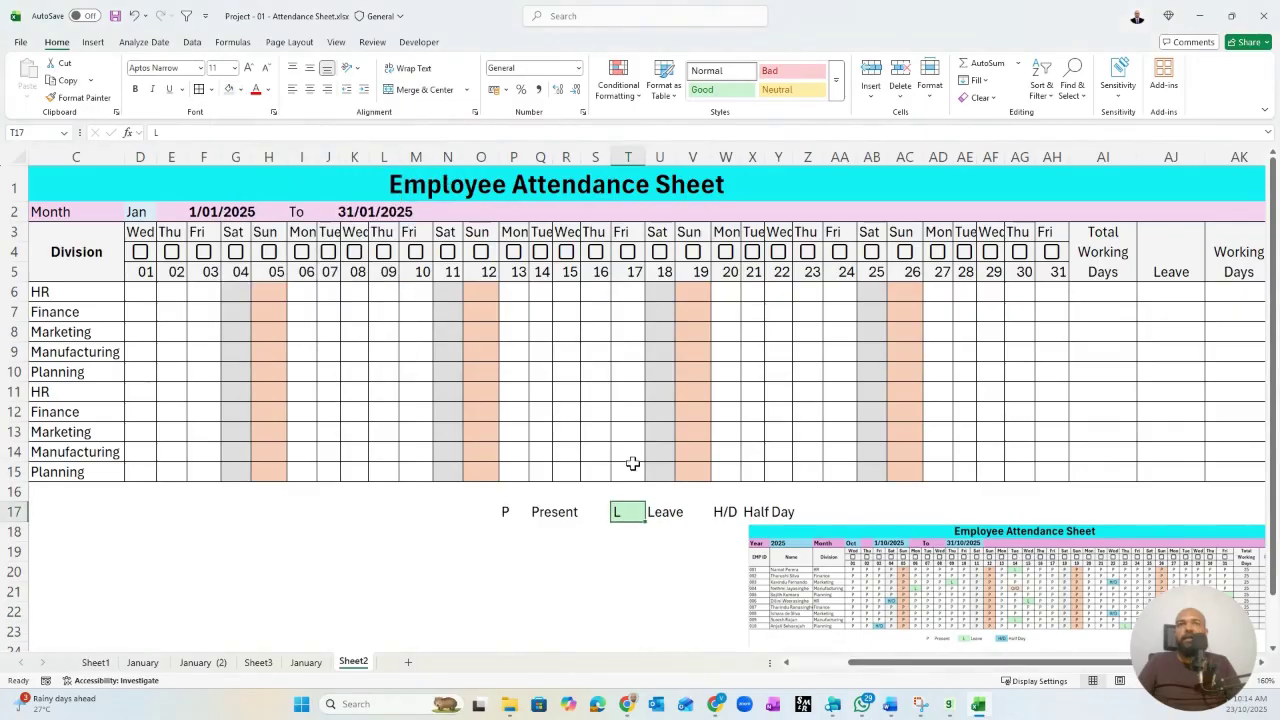
{"action": "left_click", "coordinate": [722, 511]}
{"action": "left_click", "coordinate": [240, 89]}
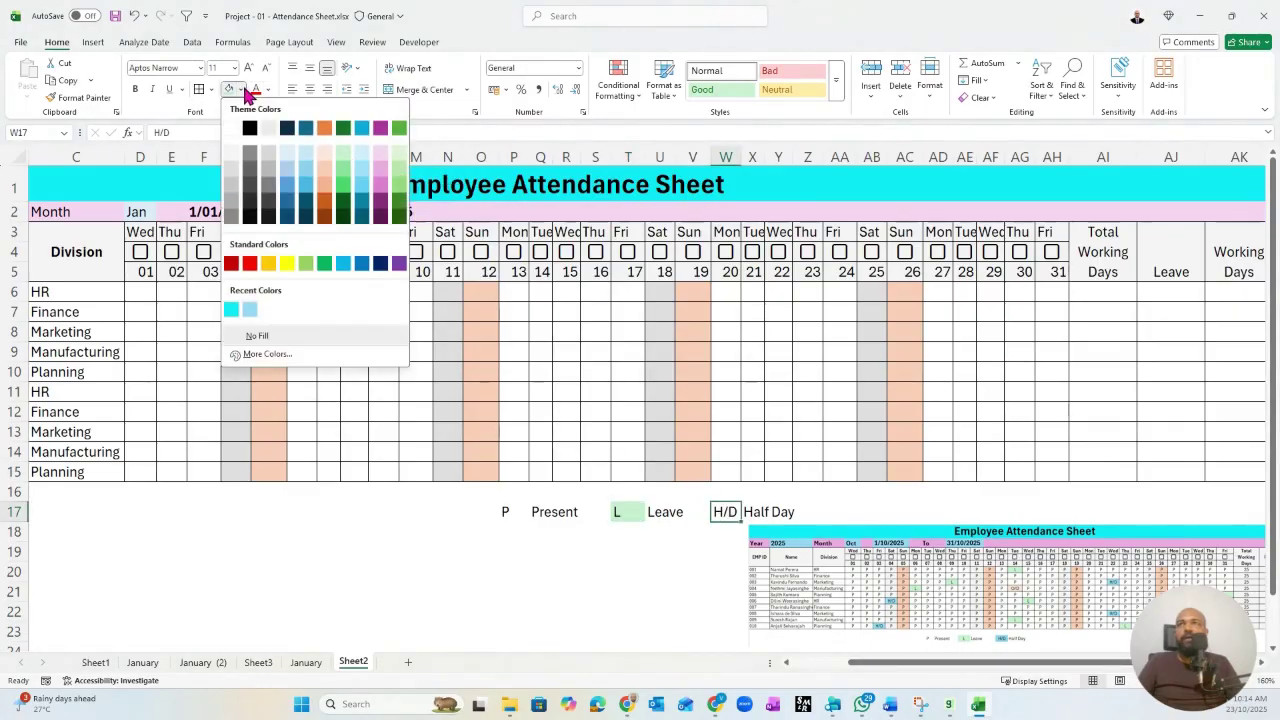
{"action": "left_click", "coordinate": [305, 155]}
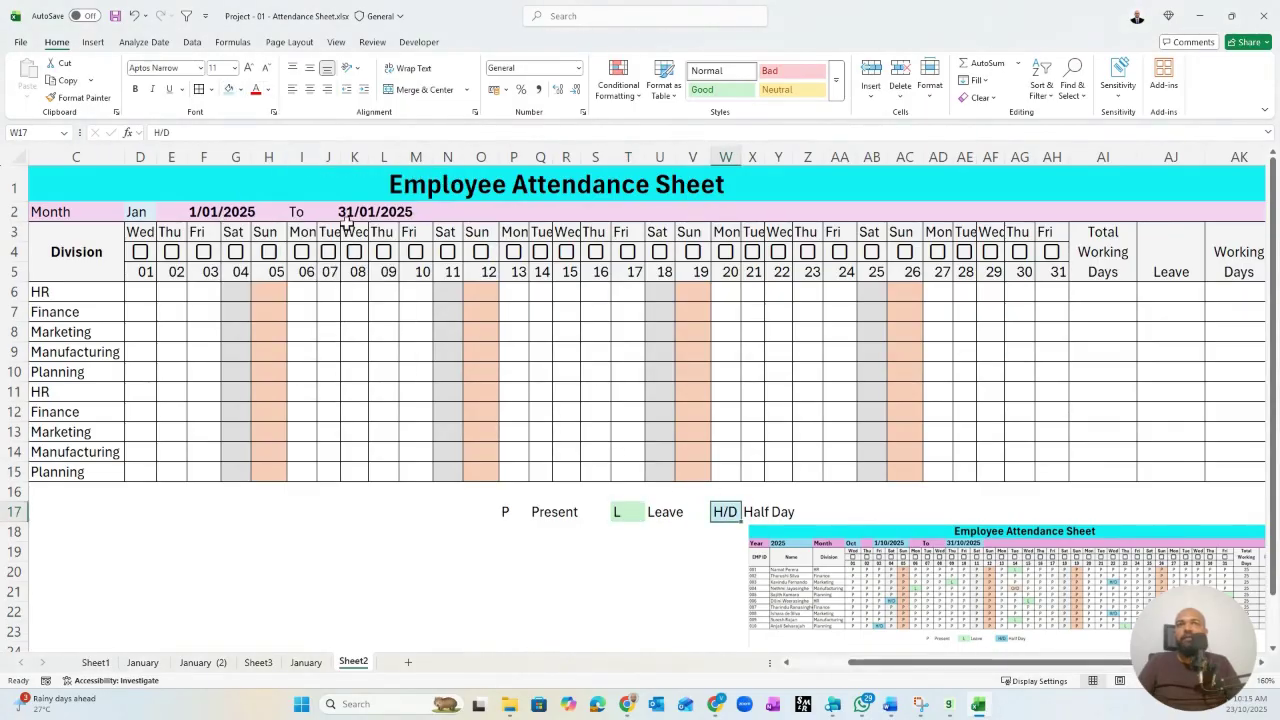
{"action": "left_click", "coordinate": [630, 558]}
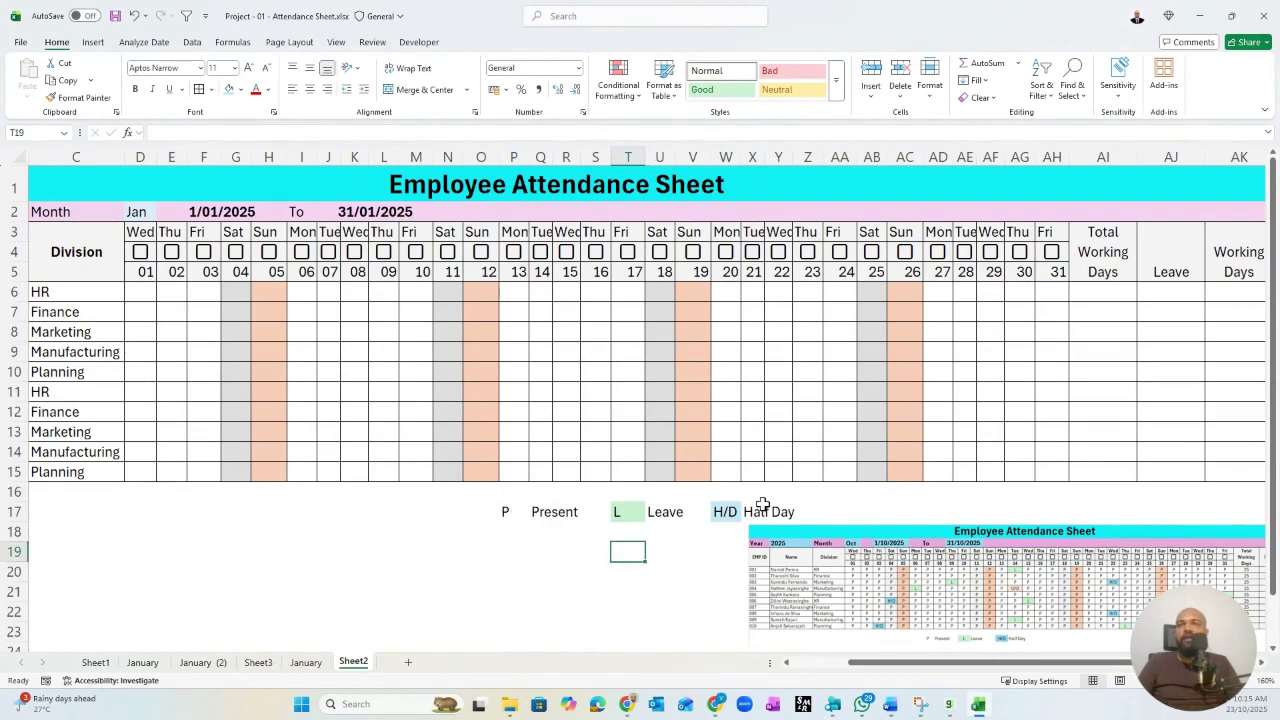
- Add a list data validation to D6 with the source P,L,H/D
{"action": "left_click", "coordinate": [147, 291]}
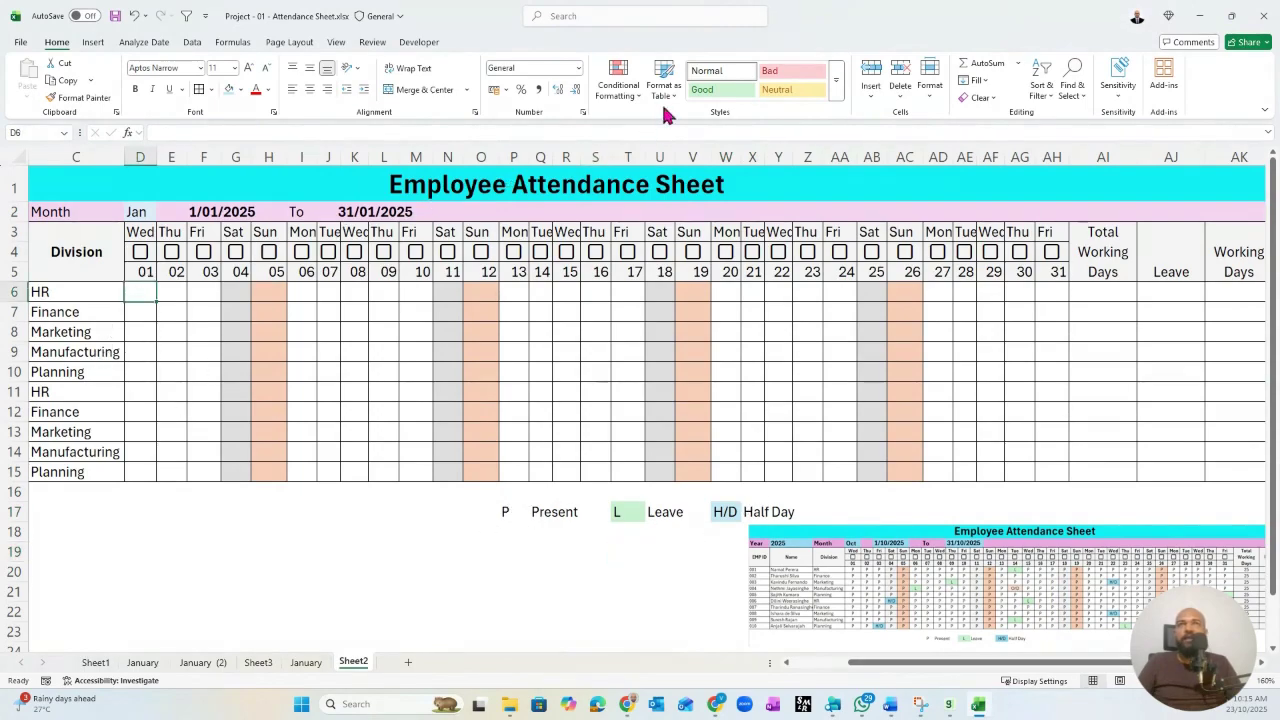
{"action": "left_click", "coordinate": [192, 44]}
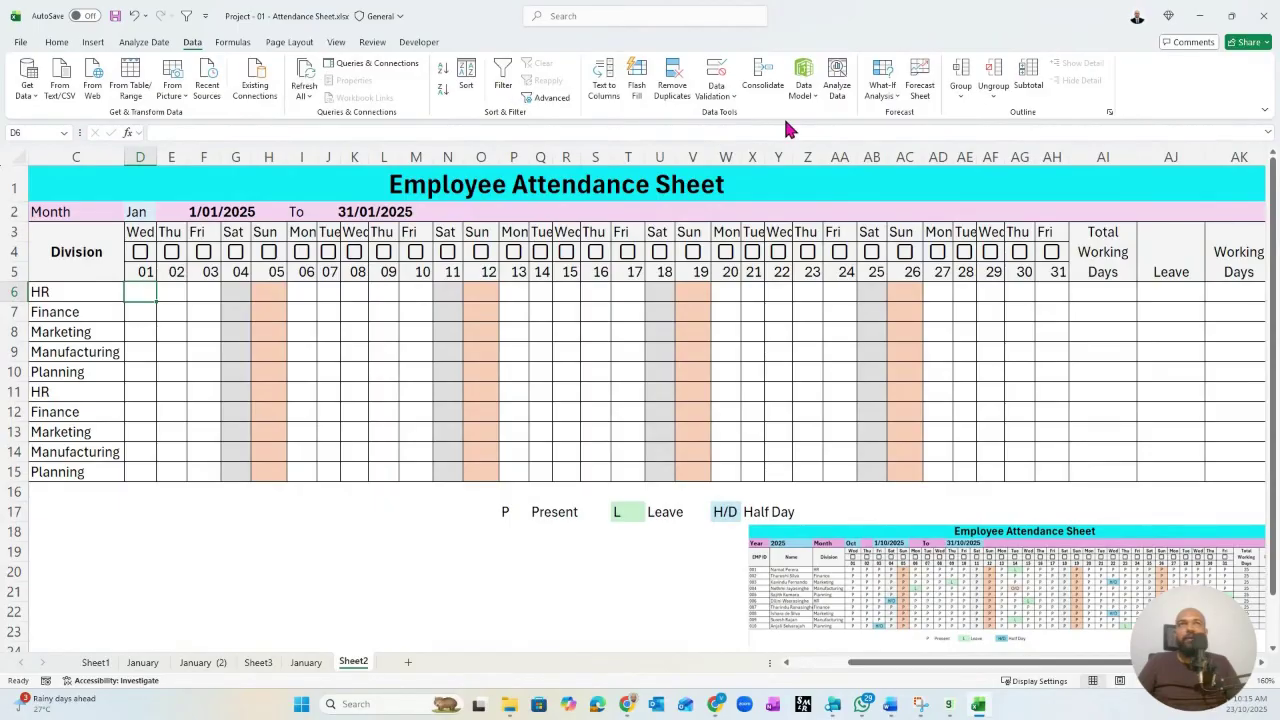
{"action": "left_click", "coordinate": [726, 96]}
{"action": "left_click", "coordinate": [740, 116]}
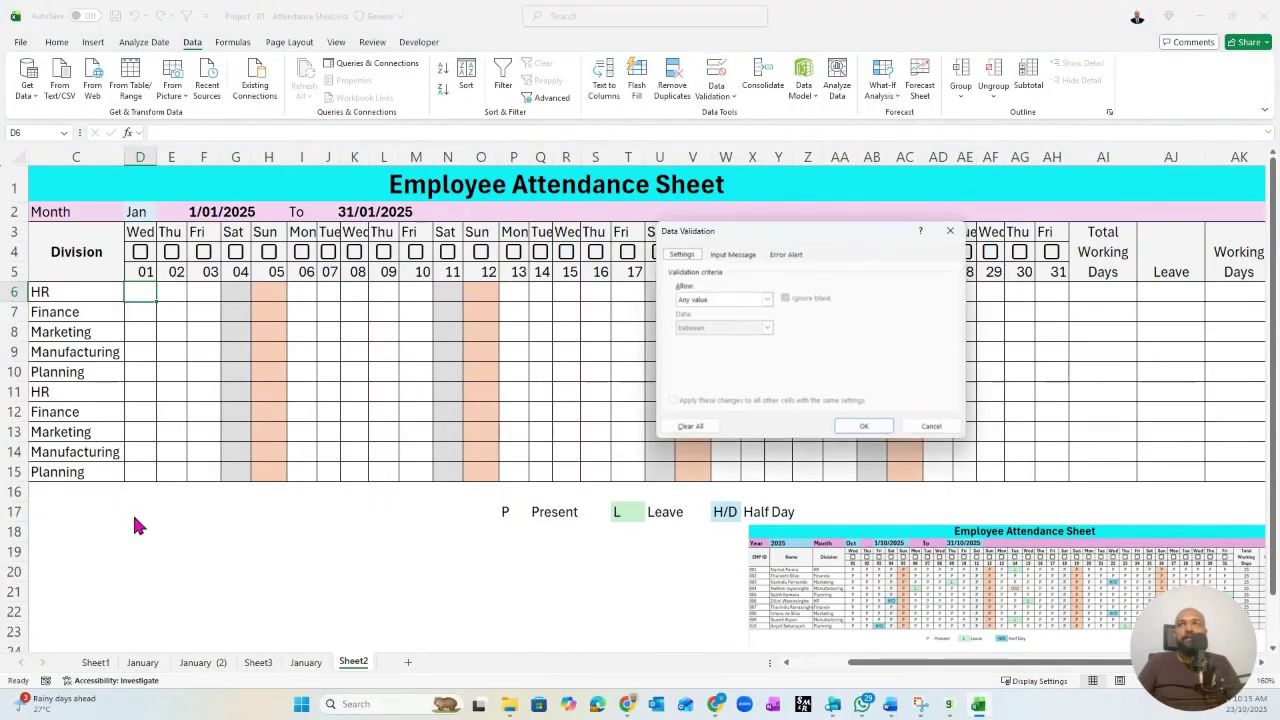
{"action": "left_click", "coordinate": [767, 299]}
{"action": "left_click", "coordinate": [700, 332]}
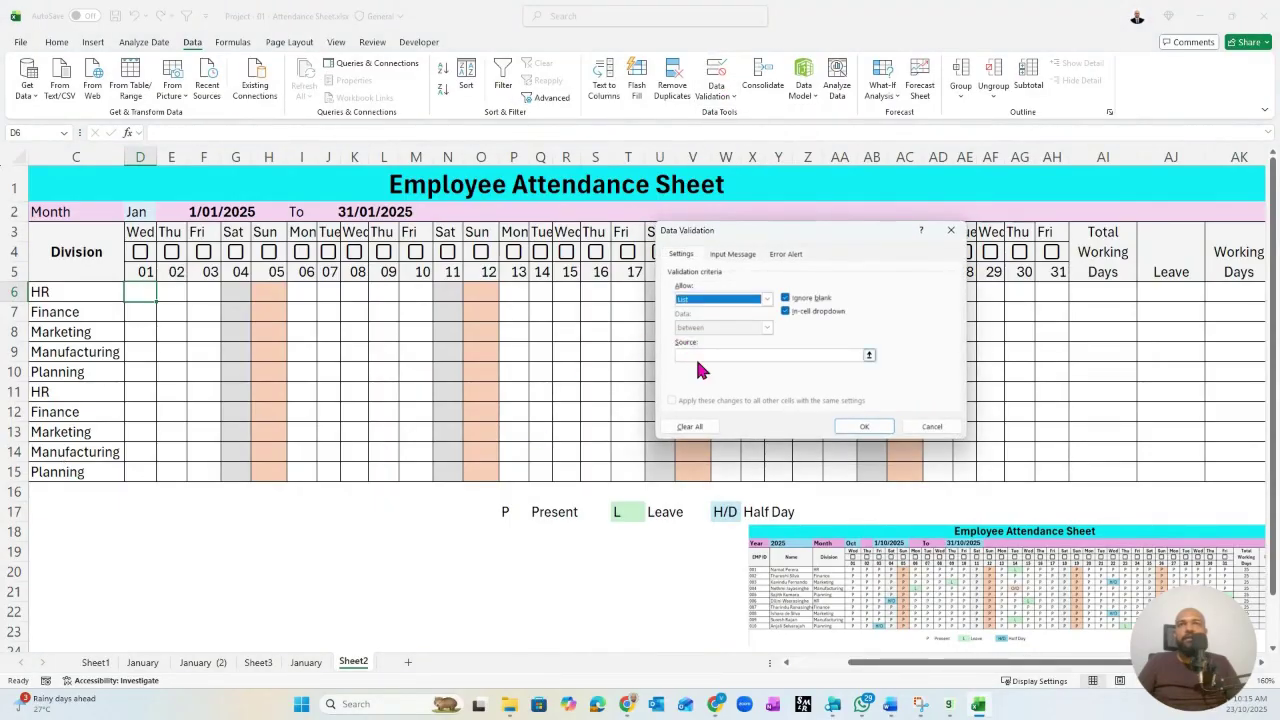
{"action": "left_click", "coordinate": [696, 353]}
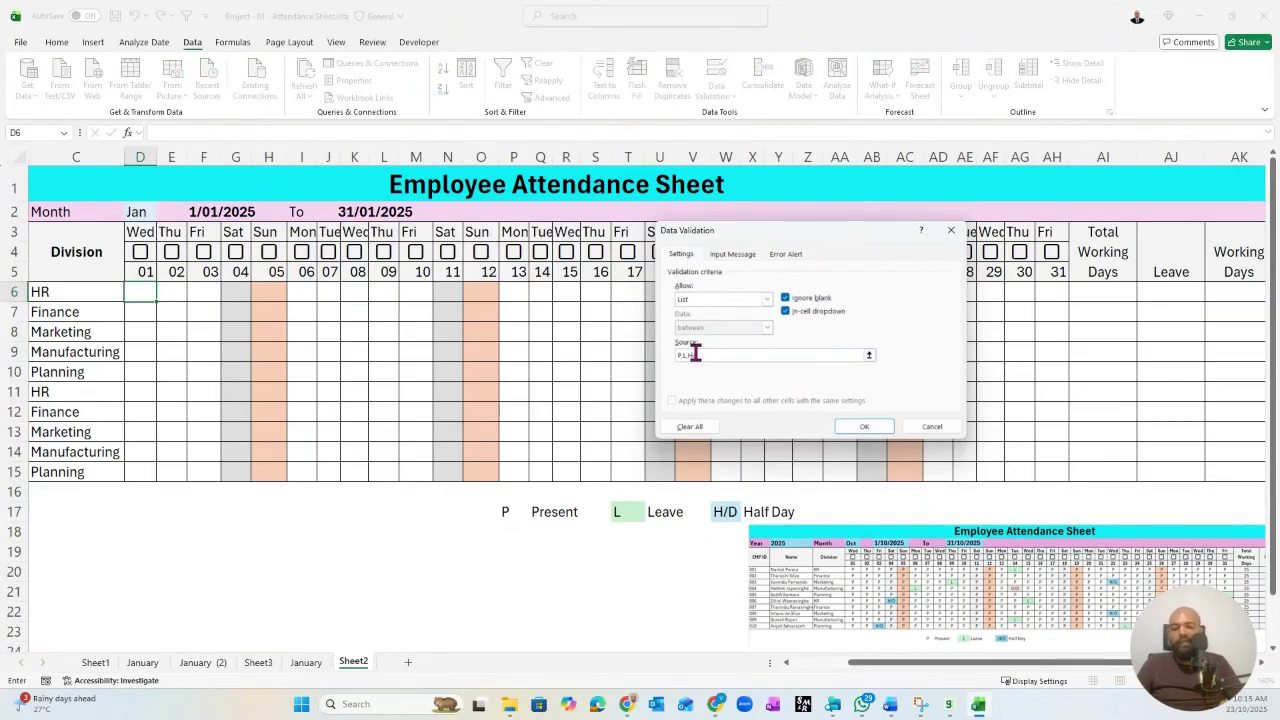
{"action": "left_click", "coordinate": [865, 427]}
- Try the code dropdown in D6 and extend its validation across the attendance grid D6:AH15
{"action": "left_click", "coordinate": [163, 295]}
{"action": "left_click", "coordinate": [137, 318]}
{"action": "left_click_drag", "start_coordinate": [168, 298], "coordinate": [1054, 475]}
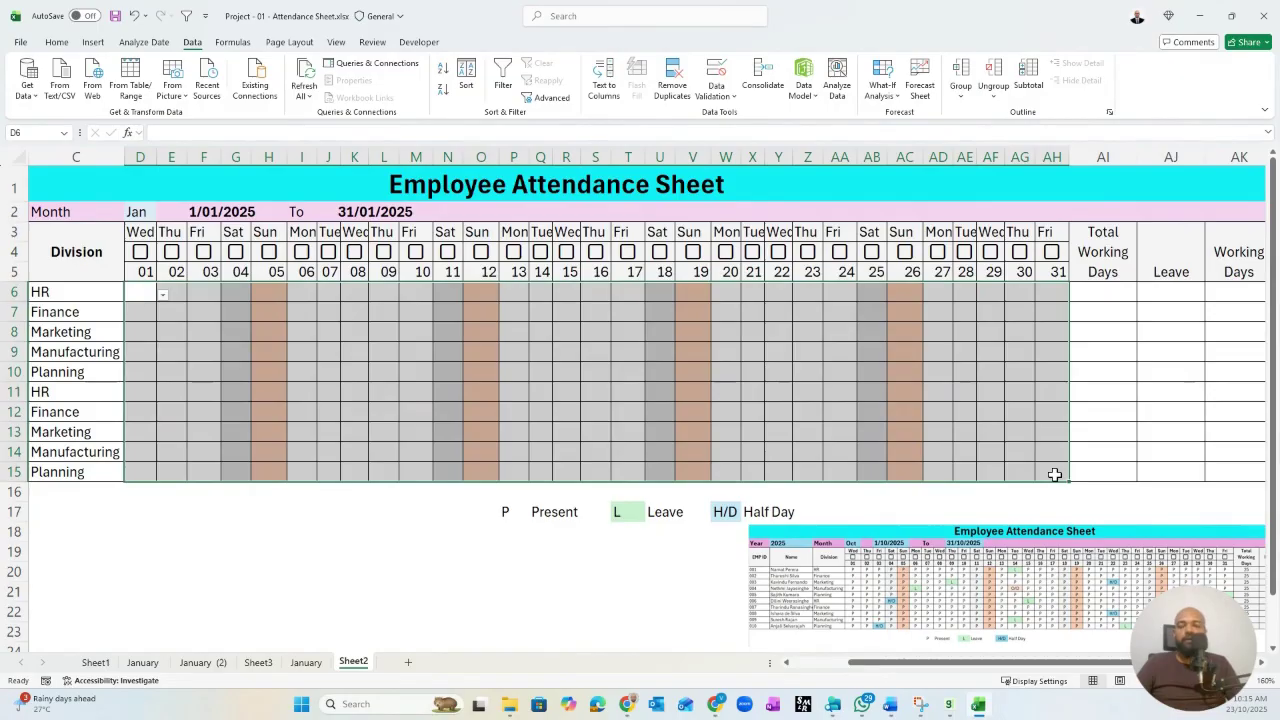
- Test the extended dropdown by choosing P in K11
{"action": "left_click", "coordinate": [264, 396]}
{"action": "left_click", "coordinate": [354, 394]}
{"action": "left_click", "coordinate": [374, 396]}
{"action": "left_click", "coordinate": [349, 418]}
{"action": "left_click", "coordinate": [374, 396]}
{"action": "left_click", "coordinate": [349, 411]}
{"action": "left_click", "coordinate": [372, 350]}
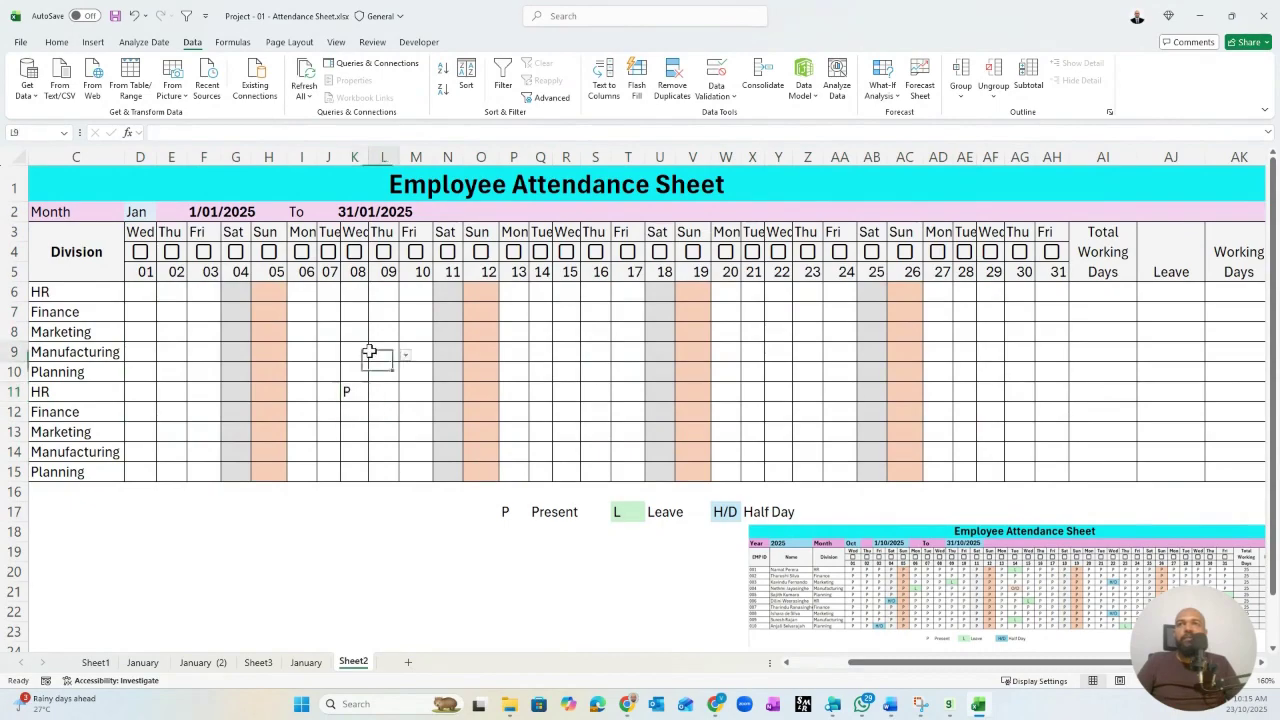
- Switch the code in K11 through L and H/D, finishing on L
{"action": "left_click", "coordinate": [362, 394]}
{"action": "left_click", "coordinate": [374, 394]}
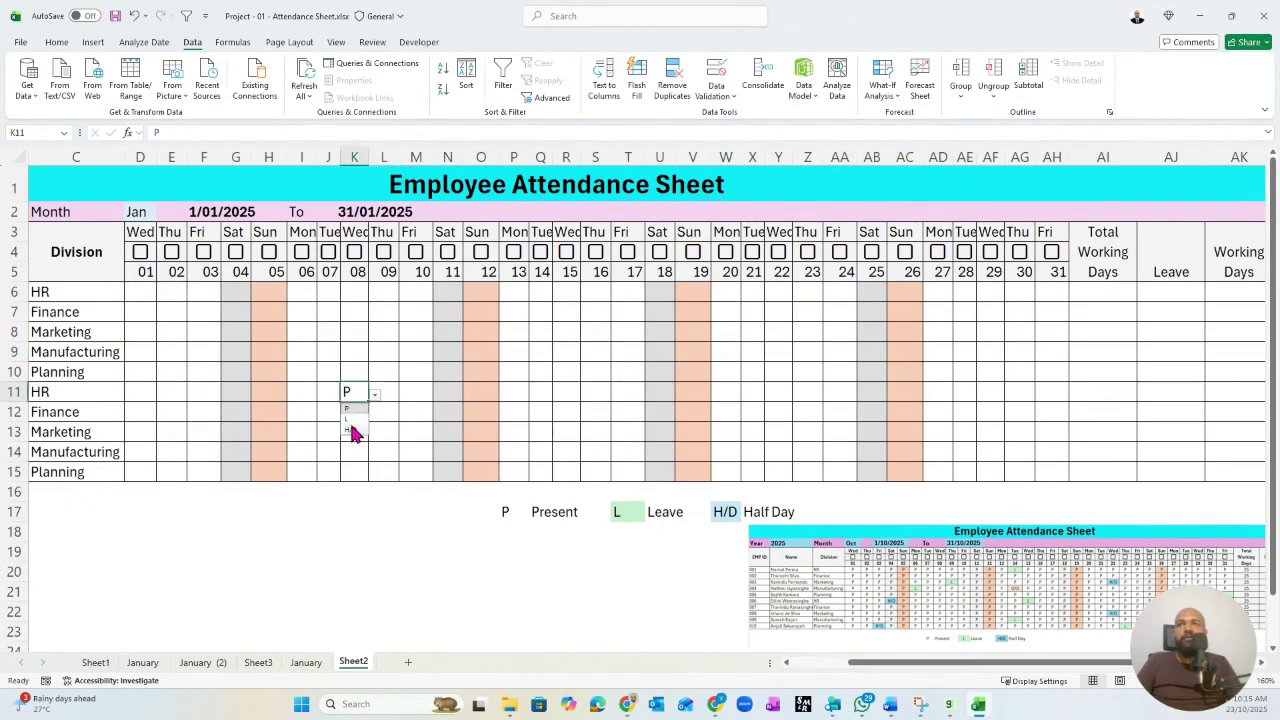
{"action": "left_click", "coordinate": [352, 422]}
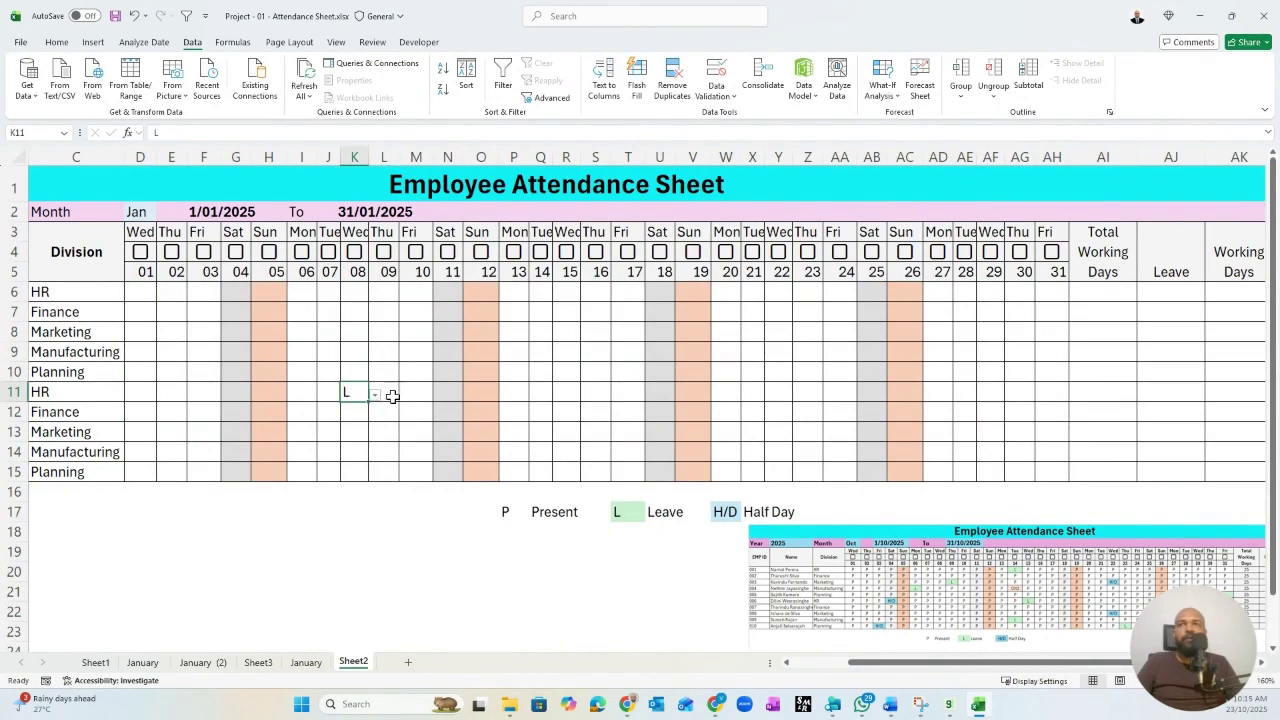
{"action": "left_click", "coordinate": [374, 397]}
{"action": "left_click", "coordinate": [358, 432]}
{"action": "left_click", "coordinate": [376, 396]}
{"action": "left_click", "coordinate": [343, 422]}
- Enter L in D6 and set up a new conditional formatting rule there for cell values equal to "L"
{"action": "left_click", "coordinate": [152, 297]}
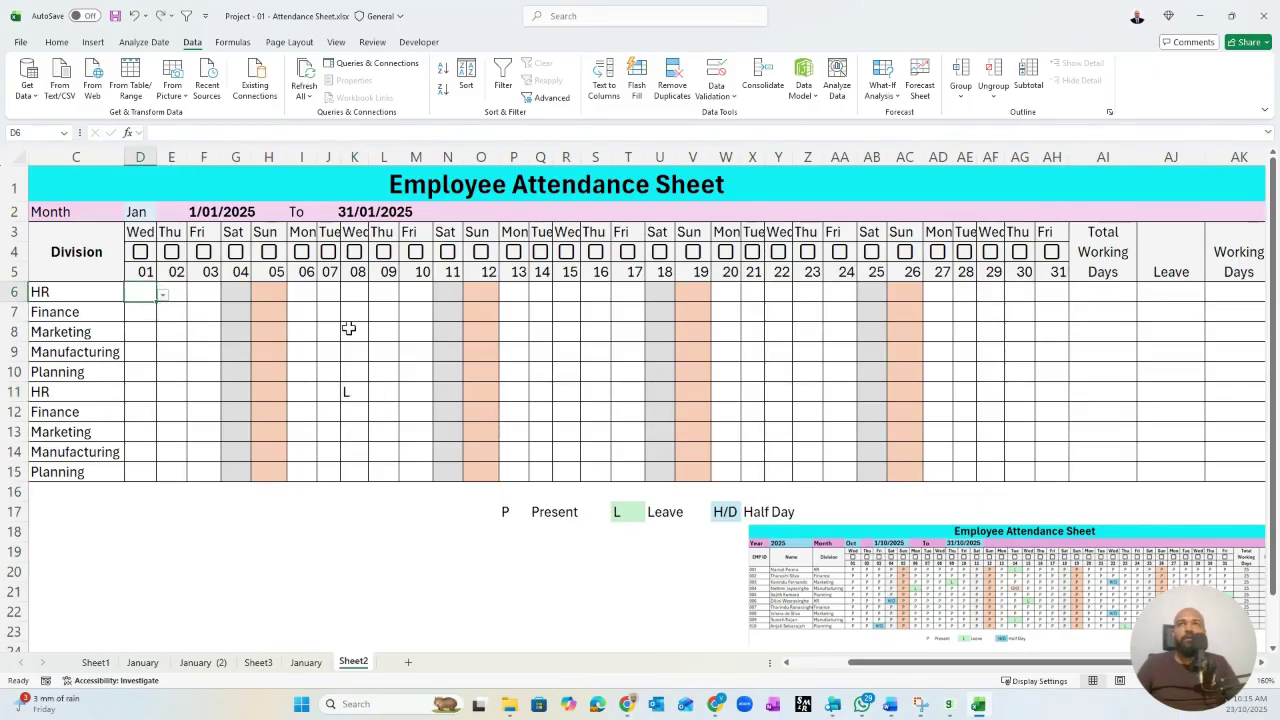
{"action": "type", "text": "L"}
{"action": "left_click", "coordinate": [617, 80]}
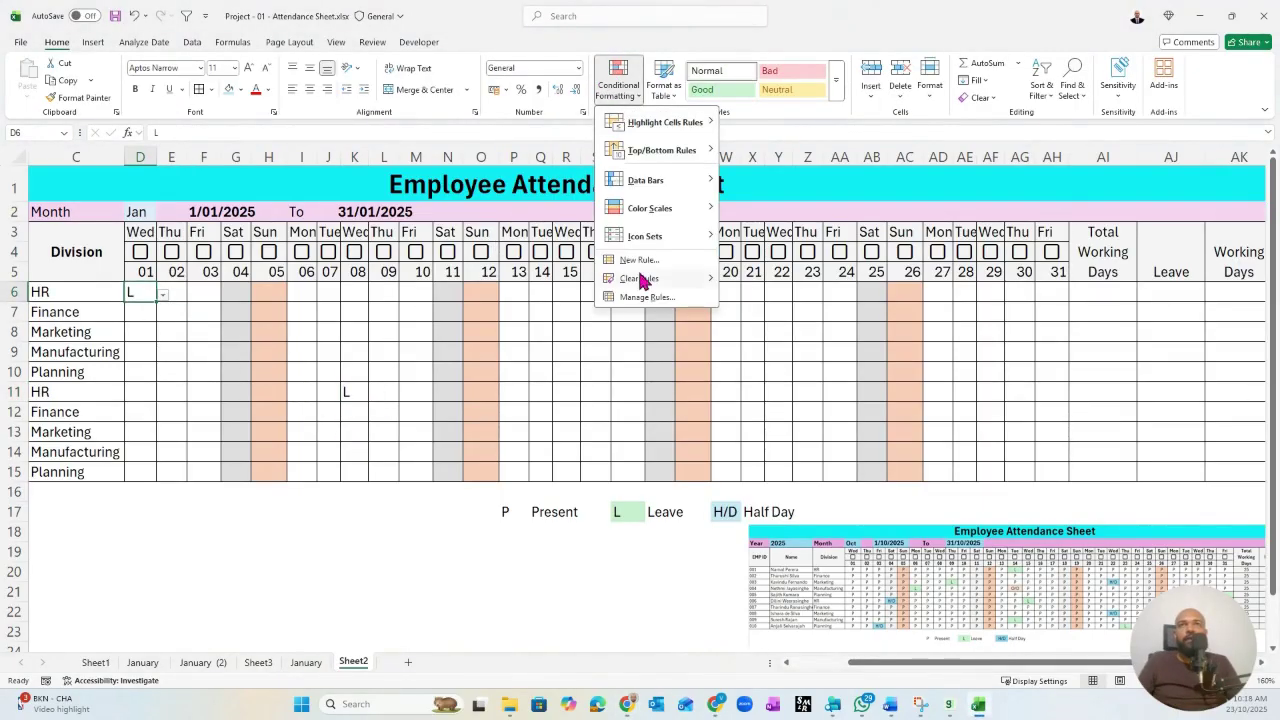
{"action": "left_click", "coordinate": [650, 262]}
{"action": "left_click", "coordinate": [645, 245]}
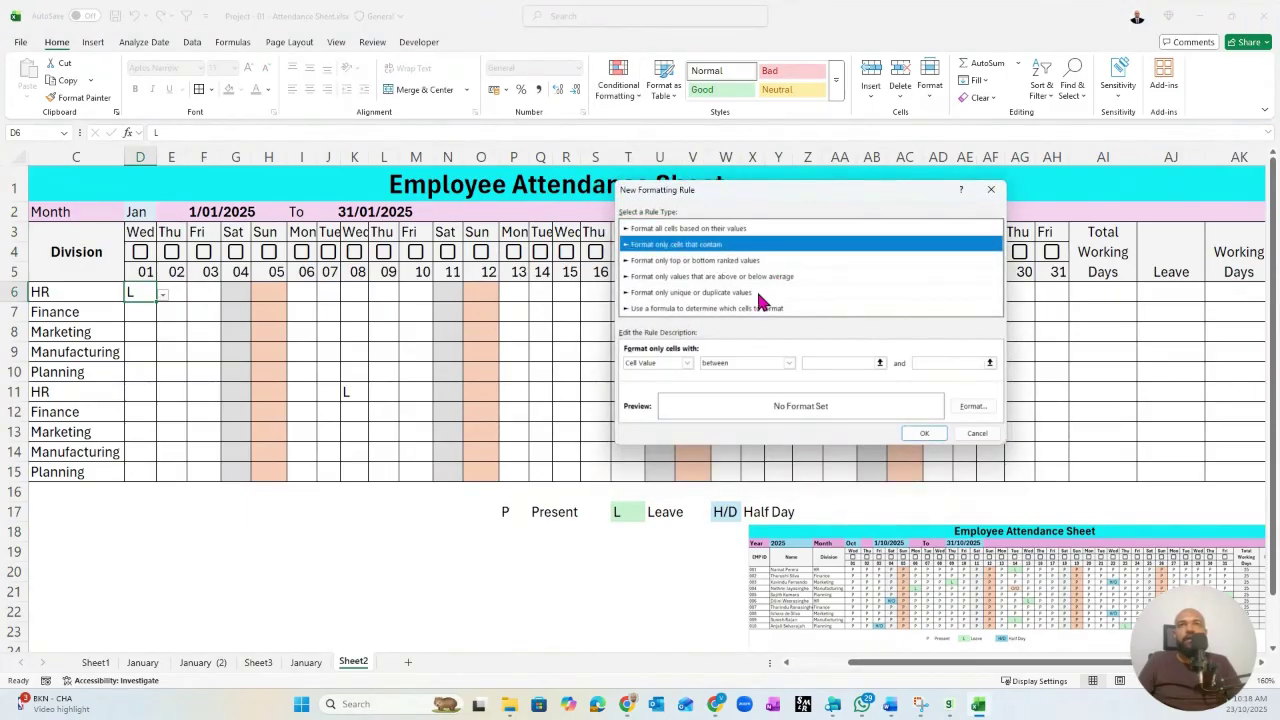
{"action": "left_click", "coordinate": [737, 364]}
{"action": "left_click", "coordinate": [735, 397]}
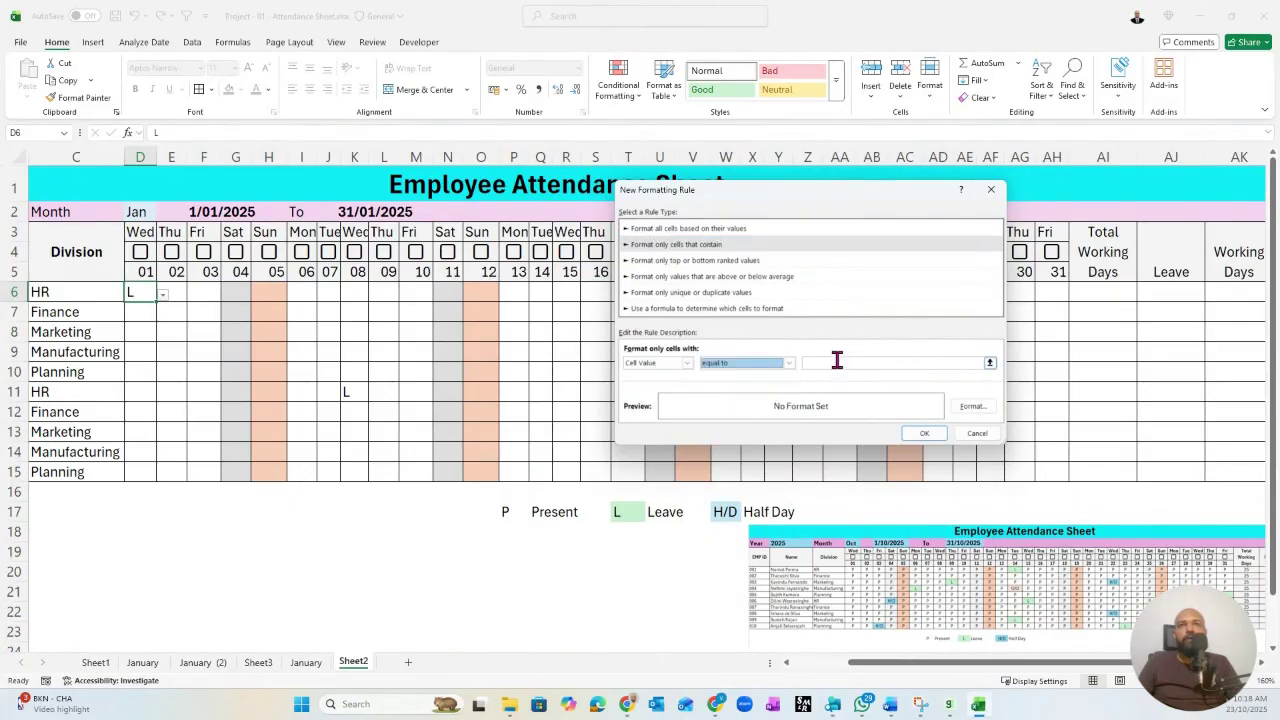
{"action": "left_click", "coordinate": [837, 362]}
{"action": "type", "text": "=\"L"}
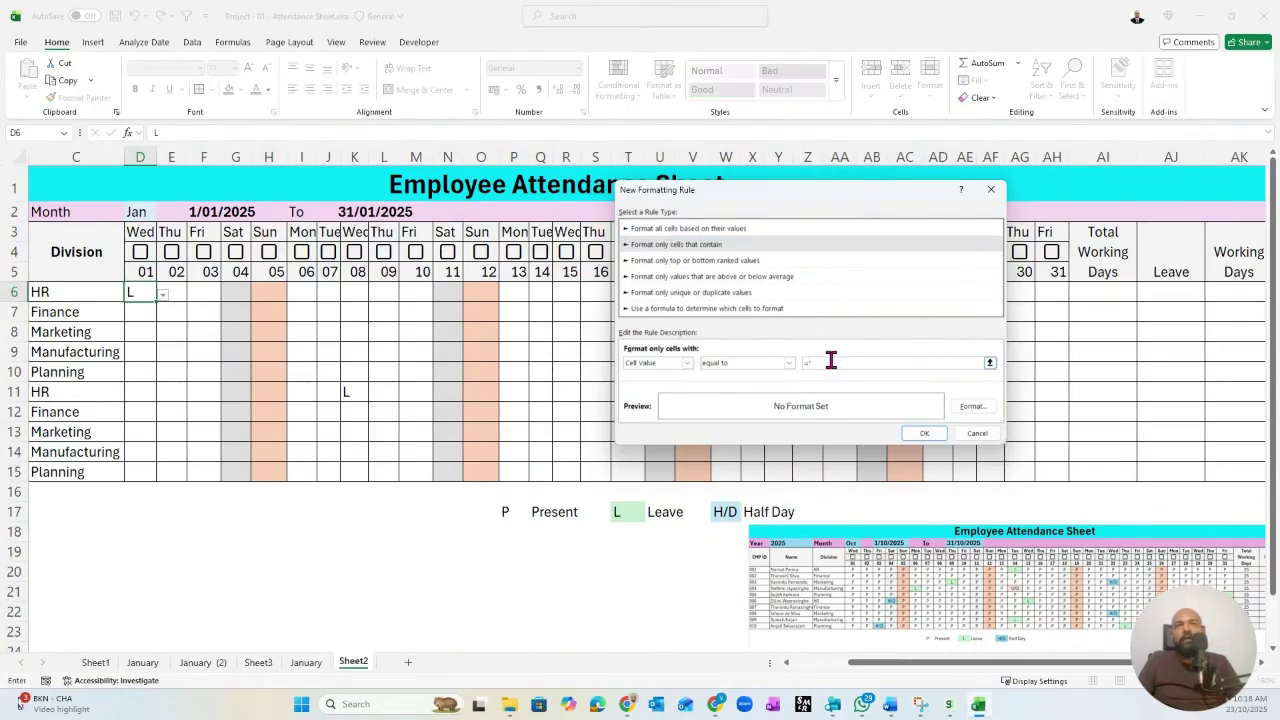
- Give the "L" rule a light green fill and apply it to D6
{"action": "left_click", "coordinate": [972, 406]}
{"action": "left_click", "coordinate": [728, 223]}
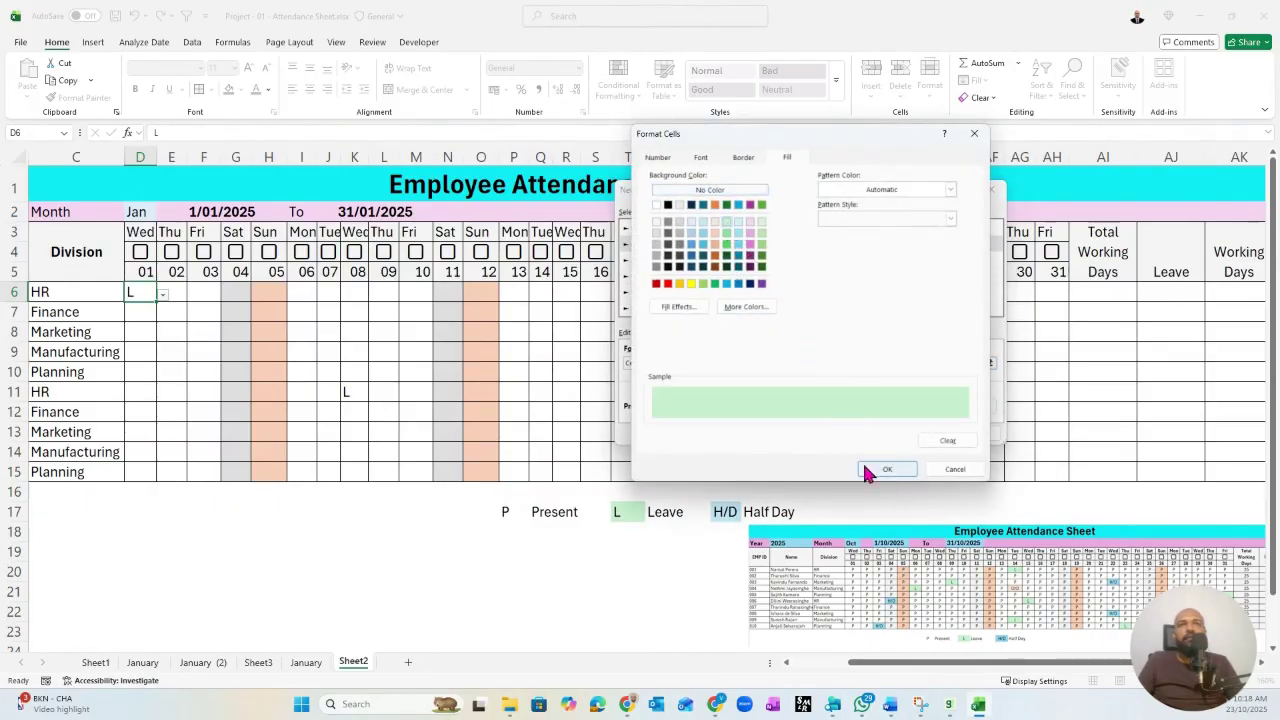
{"action": "left_click", "coordinate": [882, 470]}
{"action": "left_click", "coordinate": [920, 433]}
- Test the leave rule by switching D6 to P and back to L
{"action": "left_click", "coordinate": [163, 295]}
{"action": "left_click", "coordinate": [140, 309]}
{"action": "left_click", "coordinate": [161, 295]}
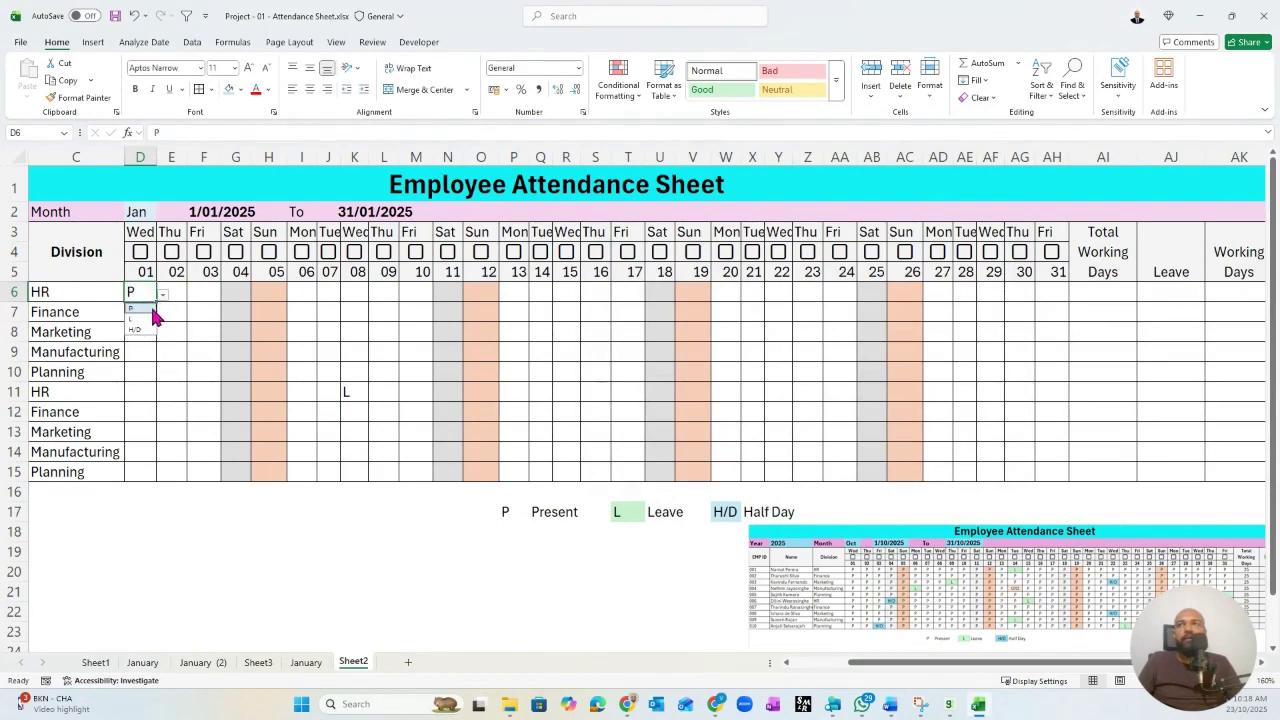
{"action": "left_click", "coordinate": [145, 318]}
- Extend D6's leave formatting across D6:AH15 and clear the test codes from the grid
{"action": "left_click_drag", "start_coordinate": [135, 289], "coordinate": [1041, 467]}
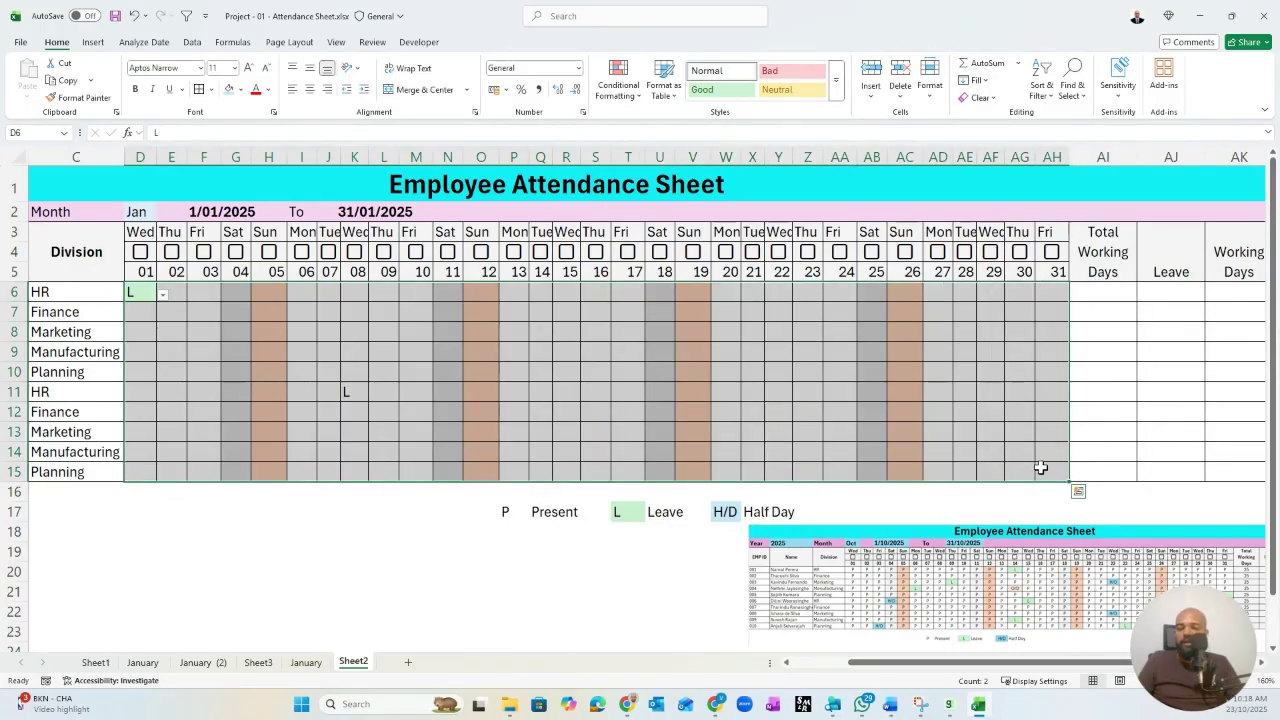
{"action": "left_click", "coordinate": [1078, 491]}
{"action": "left_click", "coordinate": [135, 292]}
{"action": "key", "text": "Delete"}
{"action": "left_click_drag", "start_coordinate": [131, 289], "coordinate": [1043, 466]}
{"action": "key", "text": "Delete"}
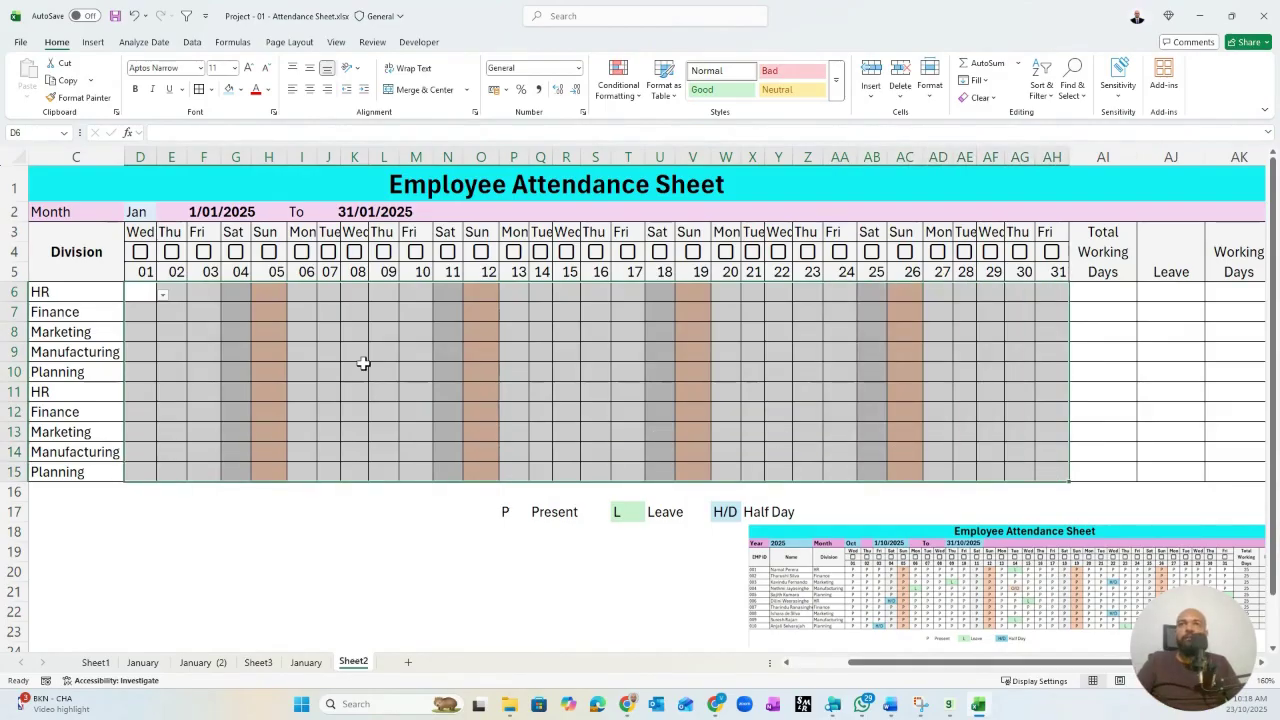
- Choose L in K10 to test the leave formatting elsewhere in the grid
{"action": "left_click", "coordinate": [365, 370]}
{"action": "left_click", "coordinate": [376, 374]}
{"action": "left_click", "coordinate": [356, 401]}
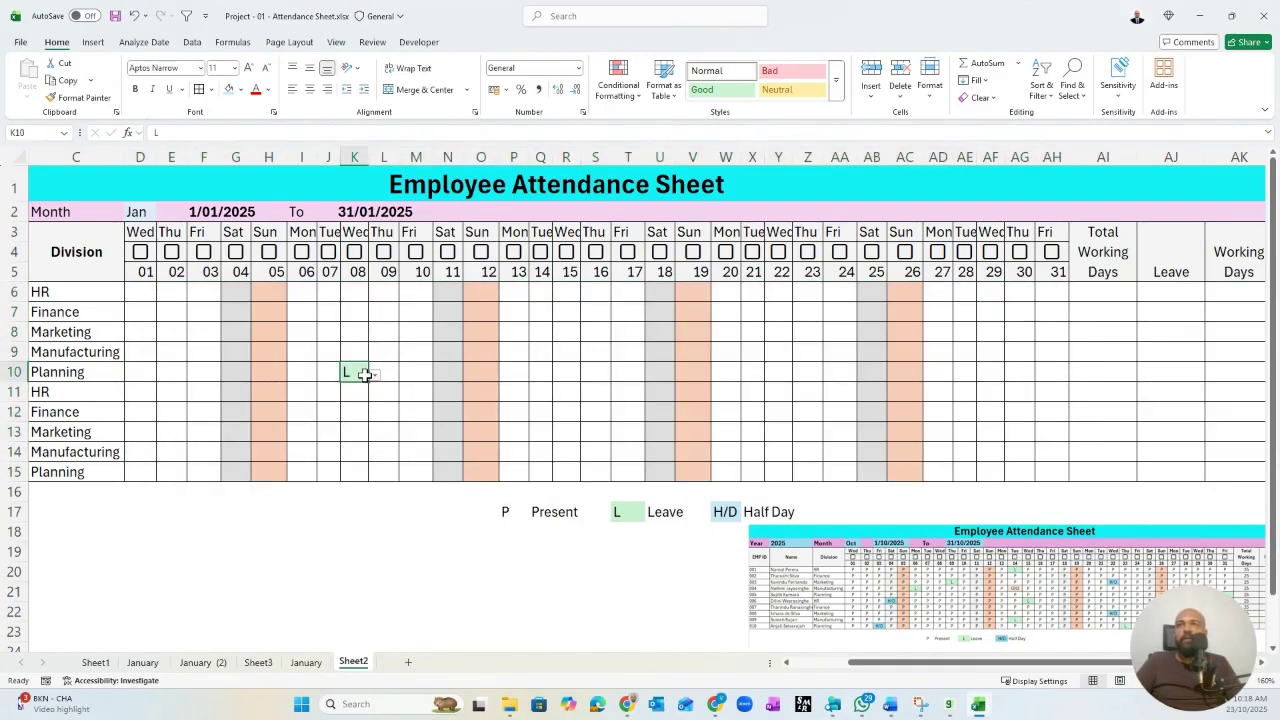
{"action": "left_click", "coordinate": [144, 292]}
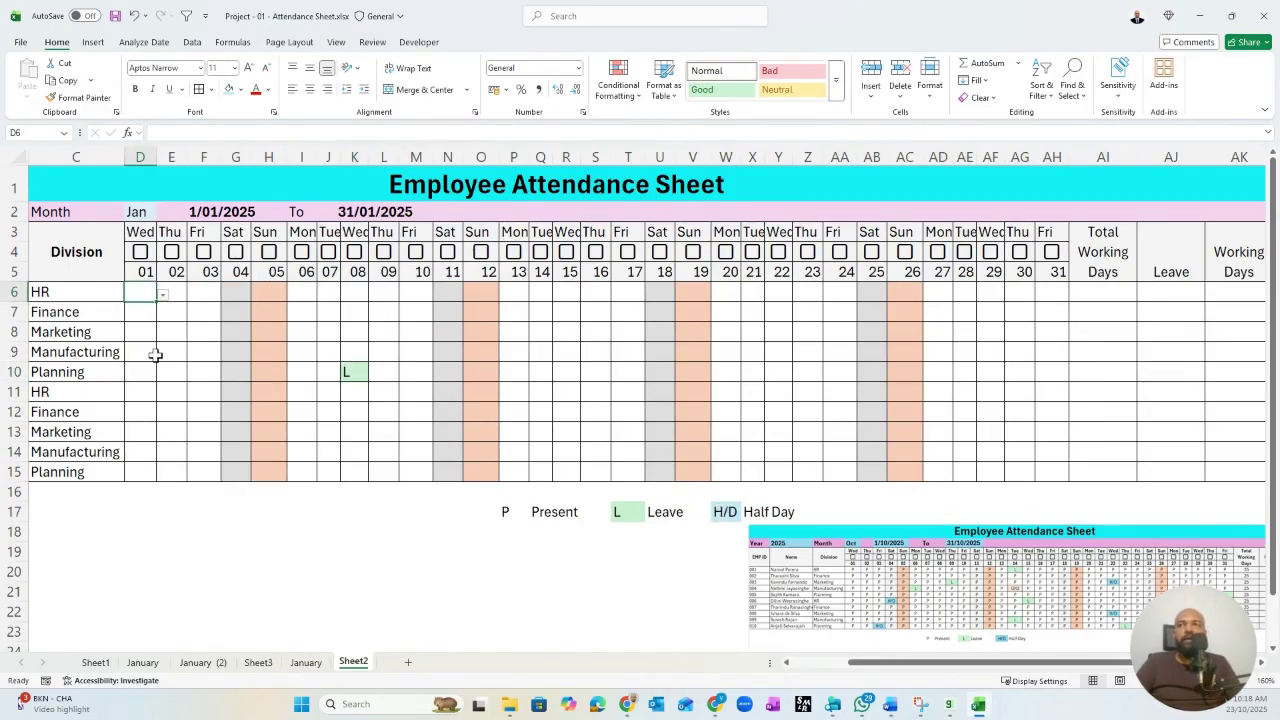
{"action": "left_click", "coordinate": [617, 85]}
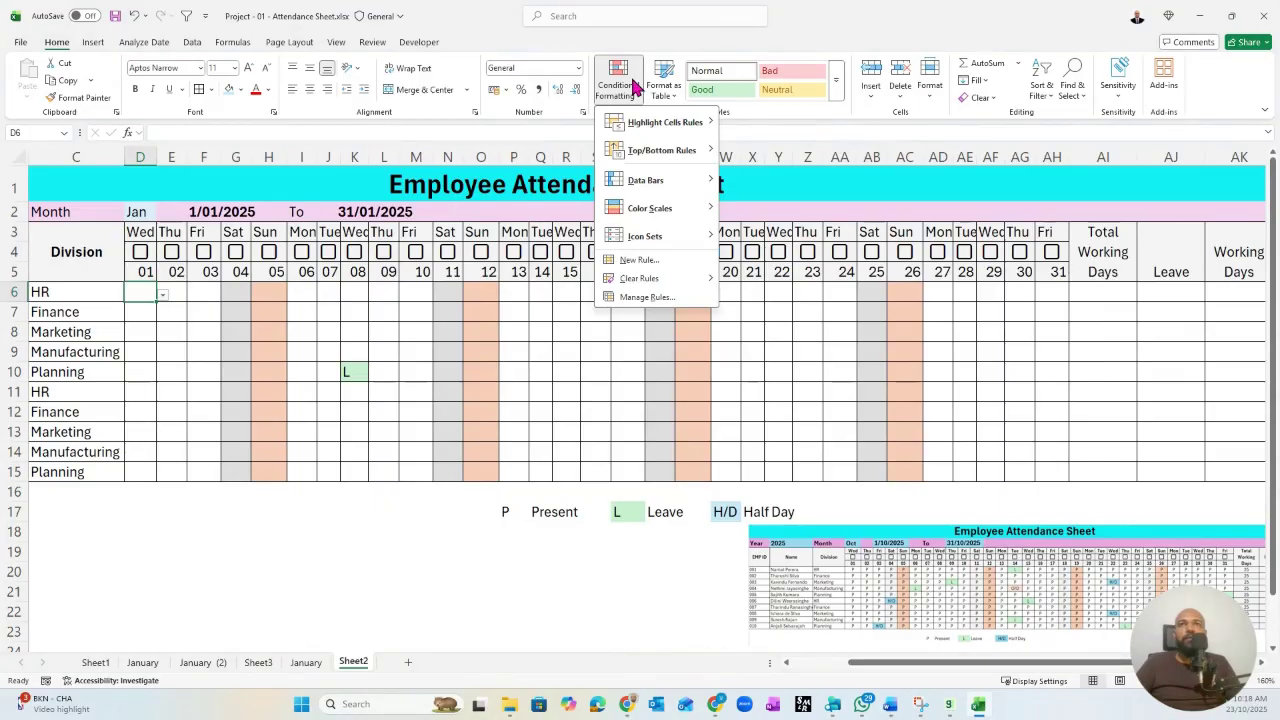
{"action": "left_click", "coordinate": [228, 393]}
- Set up a conditional formatting rule on D6:AH15 for cell values equal to "H/D"
{"action": "mouse_move", "coordinate": [138, 295]}
{"action": "left_mouse_down"}
{"action": "mouse_move", "coordinate": [900, 414]}
{"action": "mouse_move", "coordinate": [1041, 477]}
{"action": "left_mouse_up"}
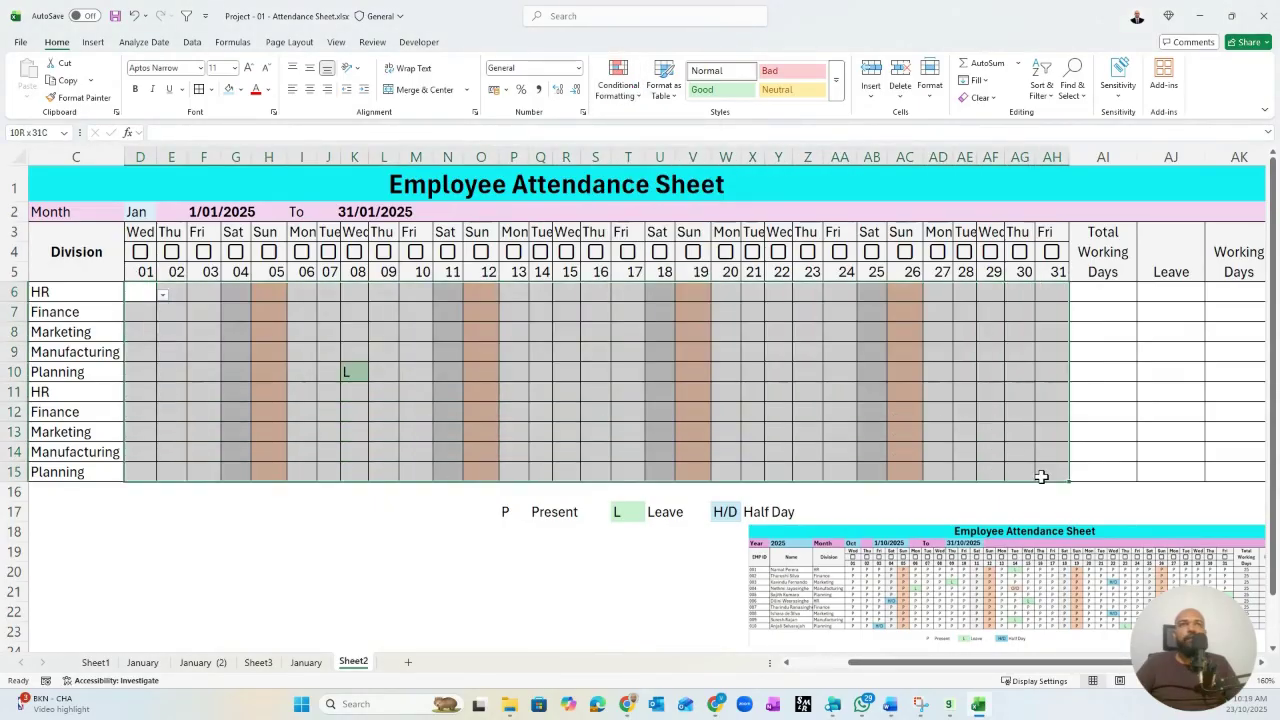
{"action": "left_click", "coordinate": [612, 100]}
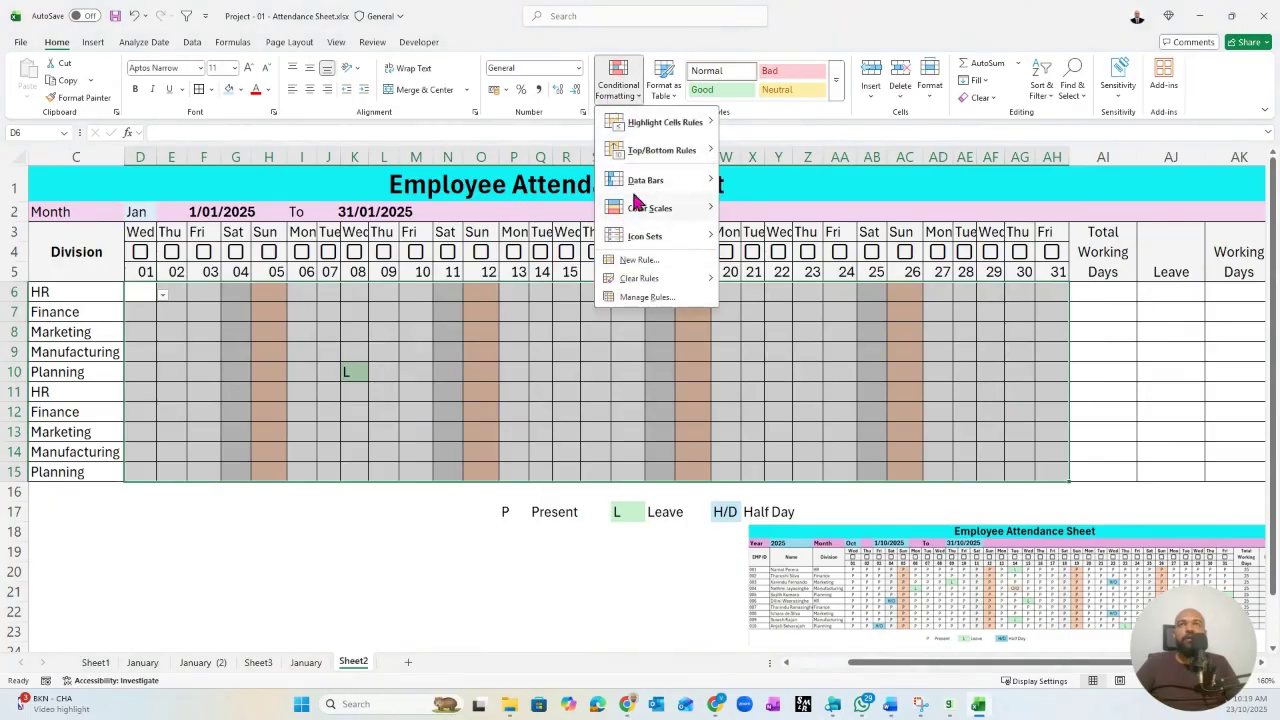
{"action": "left_click", "coordinate": [639, 259]}
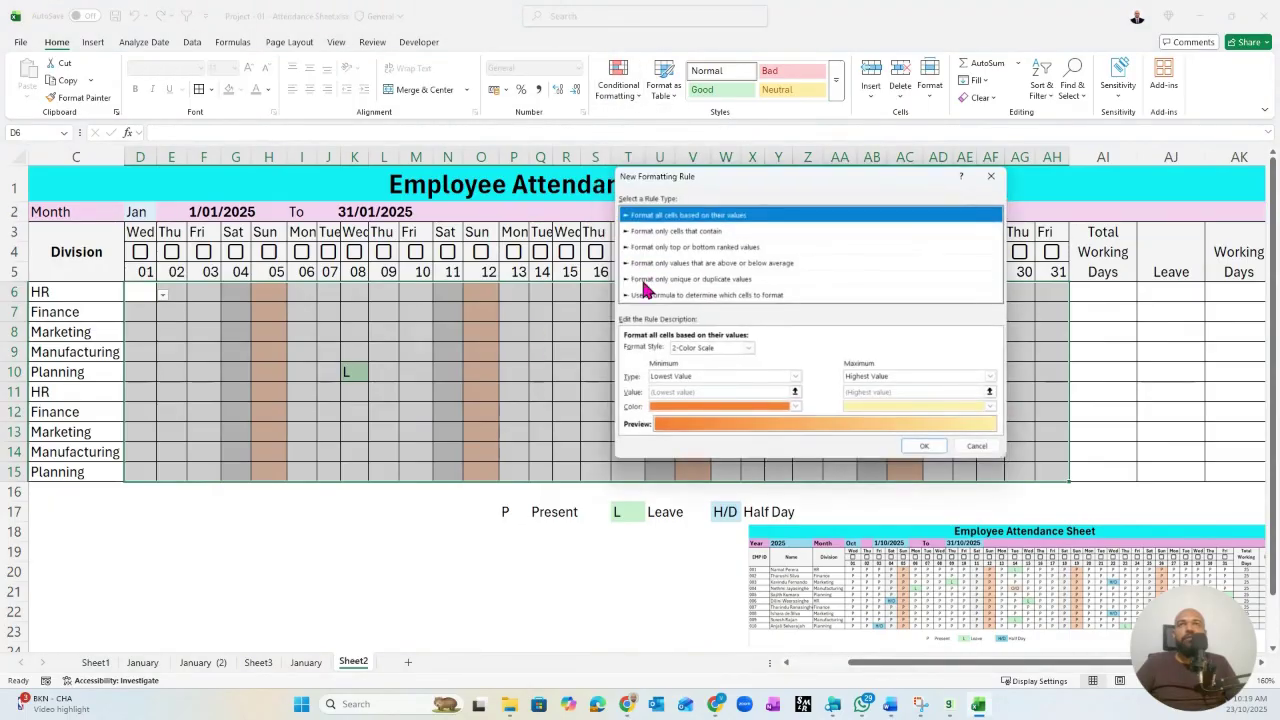
{"action": "left_click", "coordinate": [660, 231]}
{"action": "left_click", "coordinate": [765, 350]}
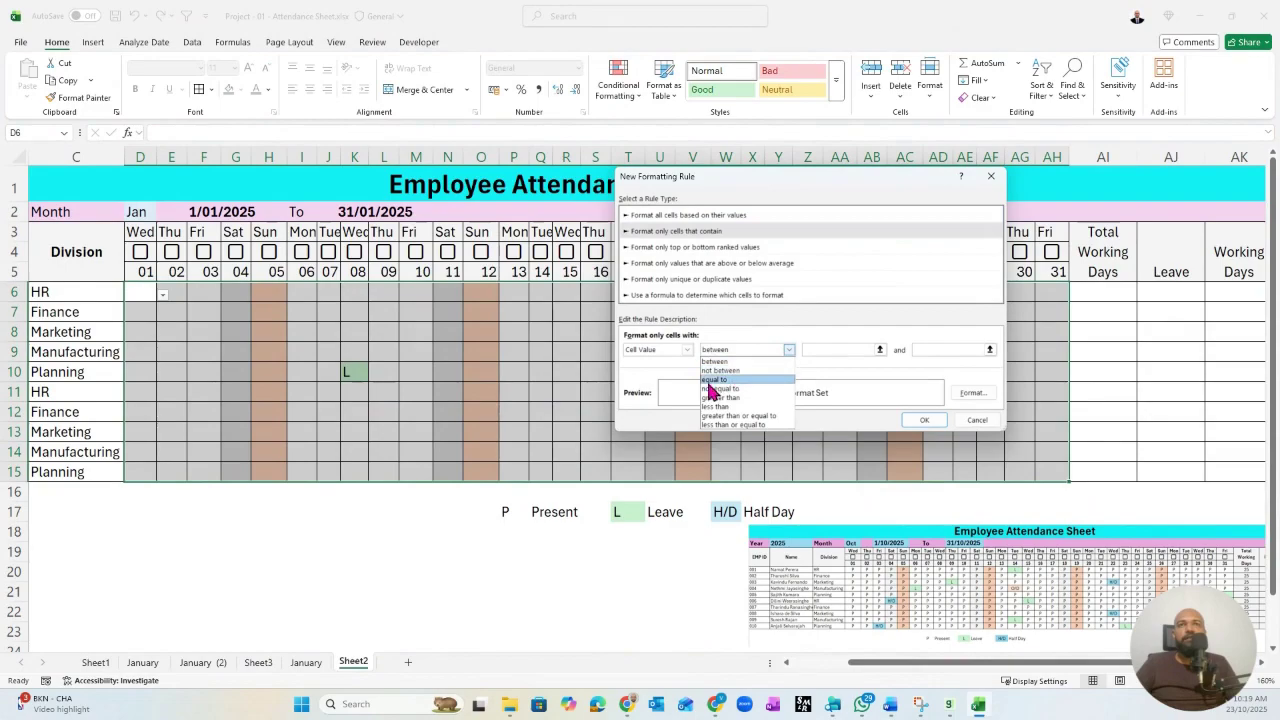
{"action": "left_click", "coordinate": [745, 375]}
{"action": "left_click", "coordinate": [817, 351]}
{"action": "type", "text": "=\"H/D\""}
- Give the "H/D" rule a light blue fill and apply it to the attendance grid
{"action": "left_click", "coordinate": [971, 392]}
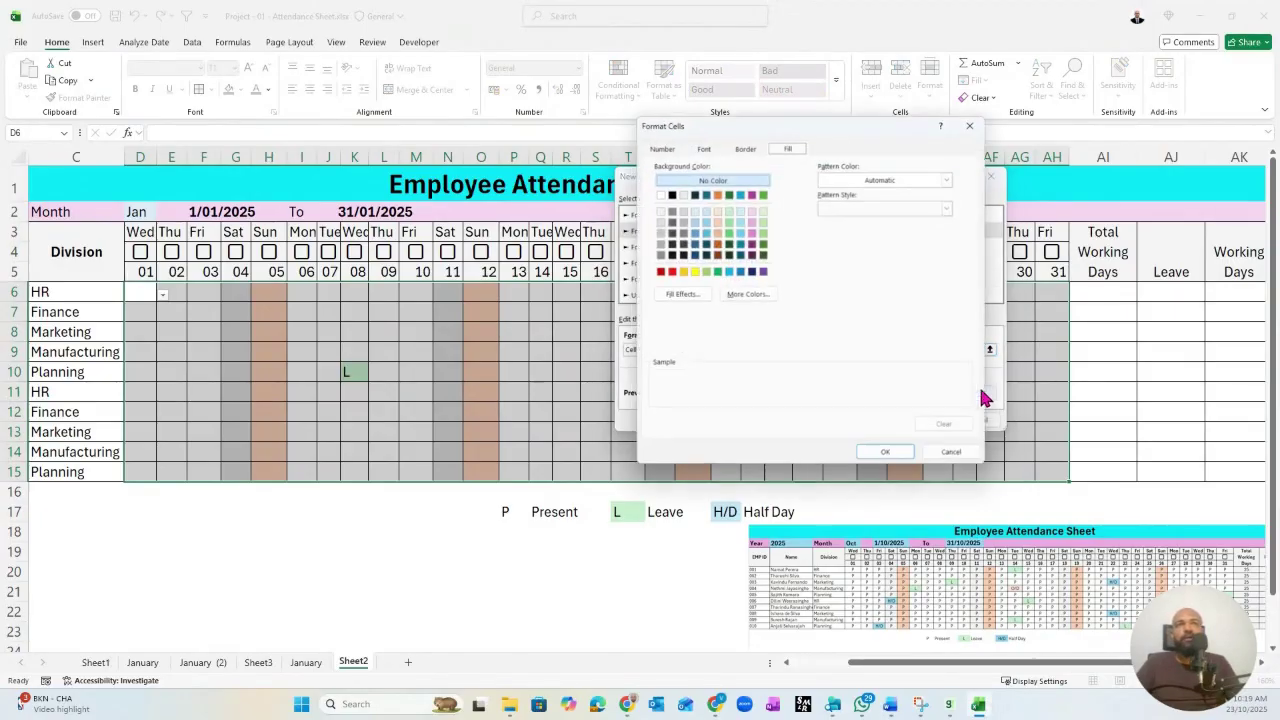
{"action": "left_click", "coordinate": [704, 209]}
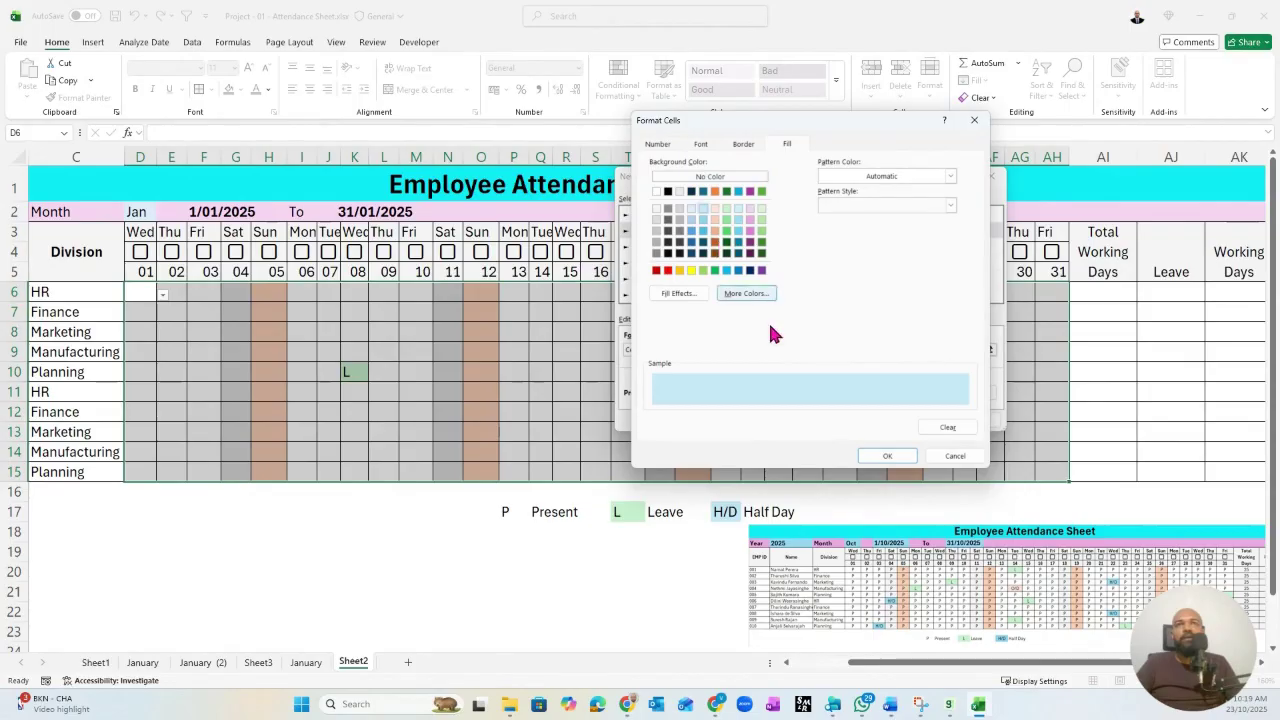
{"action": "left_click", "coordinate": [887, 455]}
{"action": "left_click", "coordinate": [920, 421]}
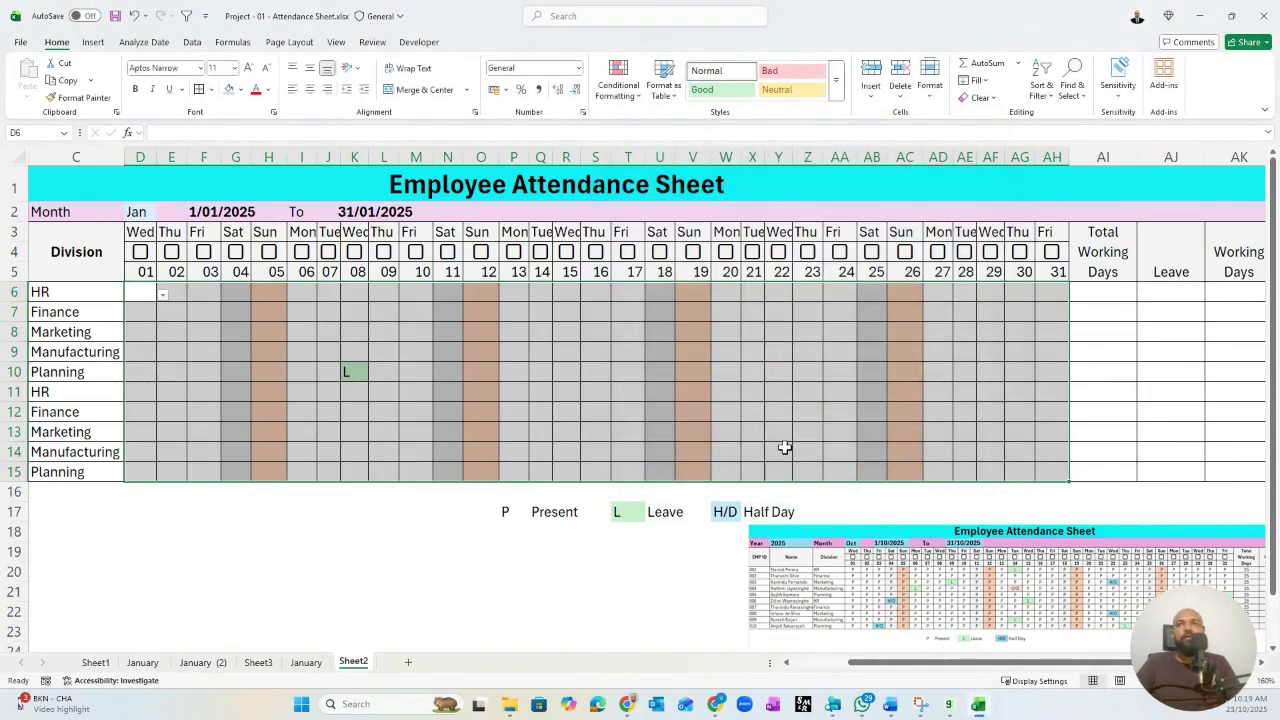
- Test the H/D code in I8 and clear the test codes from I8 and K10
{"action": "left_click", "coordinate": [307, 330]}
{"action": "left_click", "coordinate": [322, 336]}
{"action": "left_click", "coordinate": [302, 376]}
{"action": "left_click", "coordinate": [345, 332]}
{"action": "left_click", "coordinate": [302, 330]}
{"action": "key", "text": "Delete"}
{"action": "left_click", "coordinate": [346, 371]}
{"action": "key", "text": "Delete"}
{"action": "left_click", "coordinate": [202, 340]}
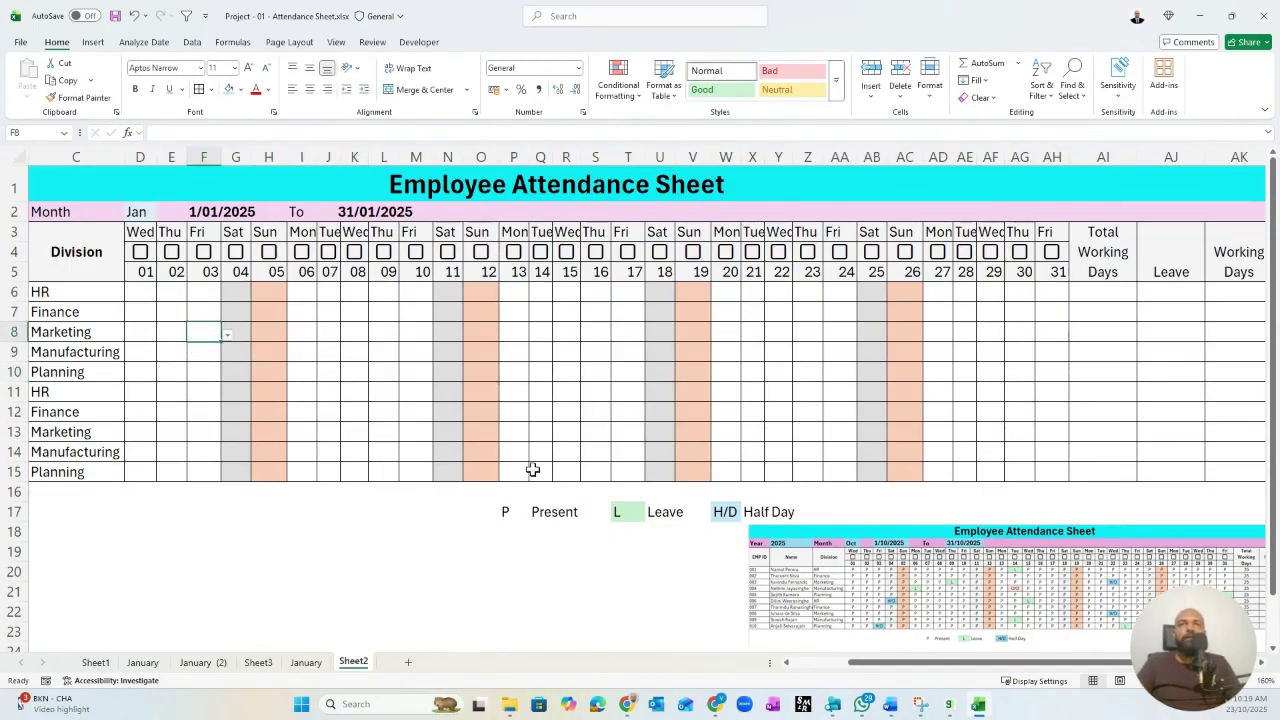
- Examine the Total Working Days, Leave and Working Days columns and the day cells along row 6 that feed them
{"action": "left_click_drag", "start_coordinate": [972, 662], "coordinate": [1046, 669]}
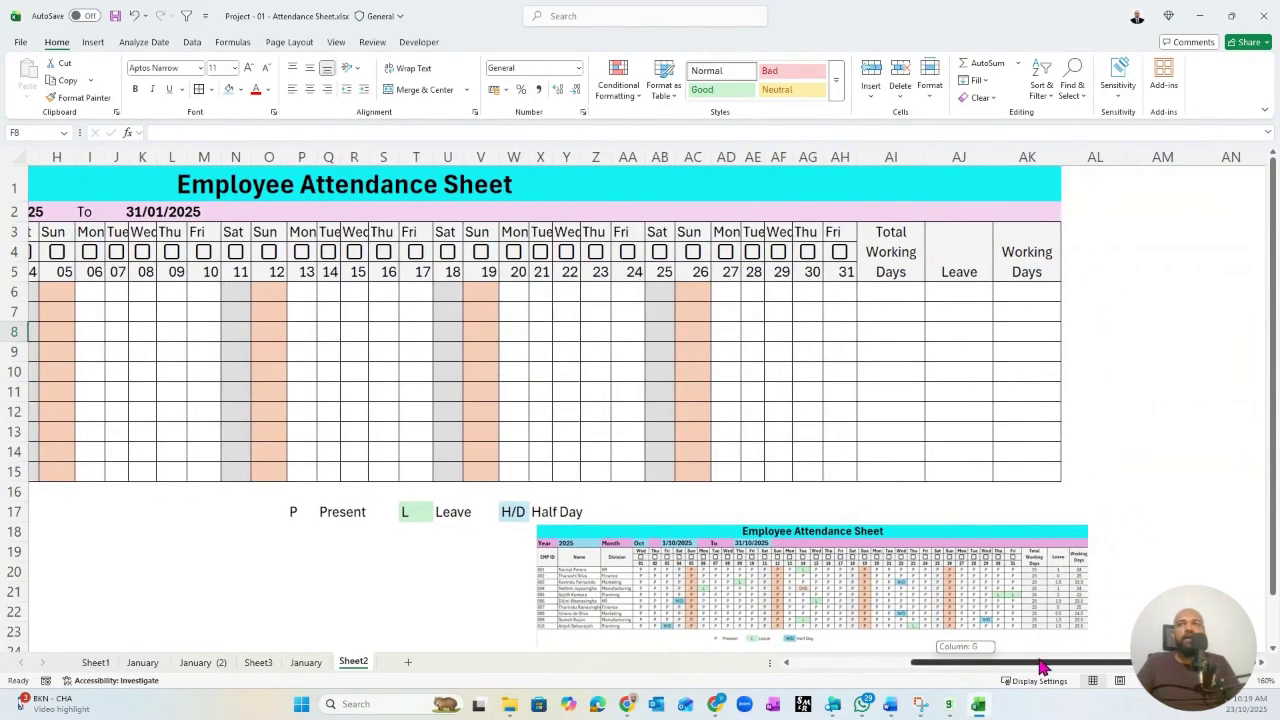
{"action": "left_click", "coordinate": [880, 291]}
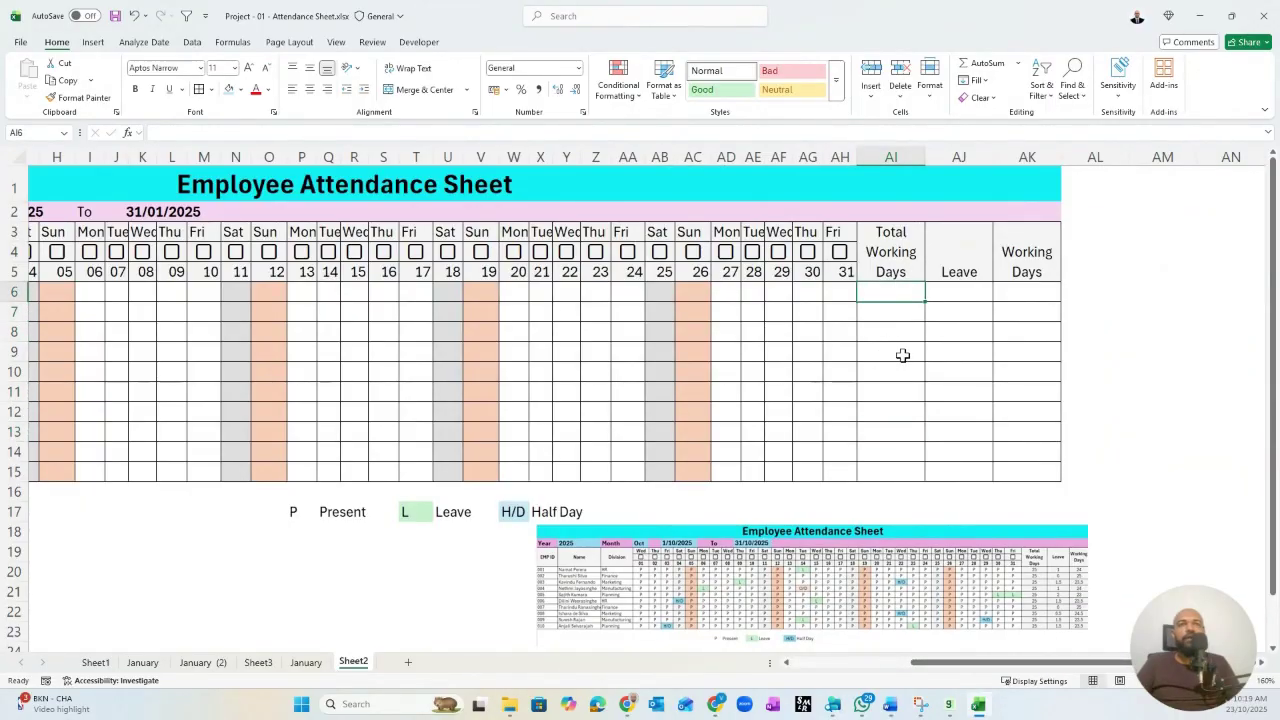
{"action": "key", "text": "Right"}
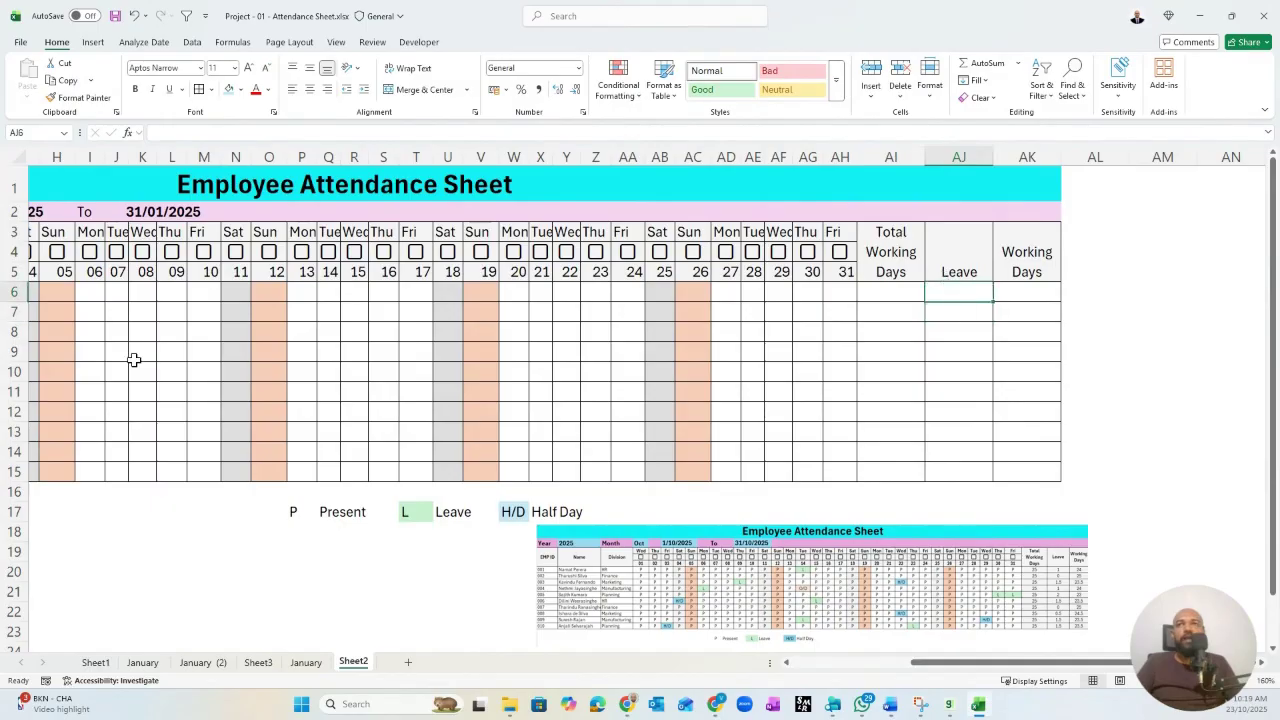
{"action": "left_click", "coordinate": [1030, 293]}
{"action": "key", "text": "Left"}
{"action": "key", "text": "Left"}
{"action": "key", "text": "Left"}
{"action": "key", "text": "Left"}
{"action": "key", "text": "Left"}
{"action": "key", "text": "Left"}
{"action": "key", "text": "Left"}
{"action": "key", "text": "Left"}
{"action": "key", "text": "Left"}
{"action": "key", "text": "Left"}
{"action": "key", "text": "Left"}
{"action": "key", "text": "Right"}
{"action": "key", "text": "Right"}
{"action": "key", "text": "Right"}
{"action": "key", "text": "Right"}
{"action": "key", "text": "Right"}
{"action": "key", "text": "Right"}
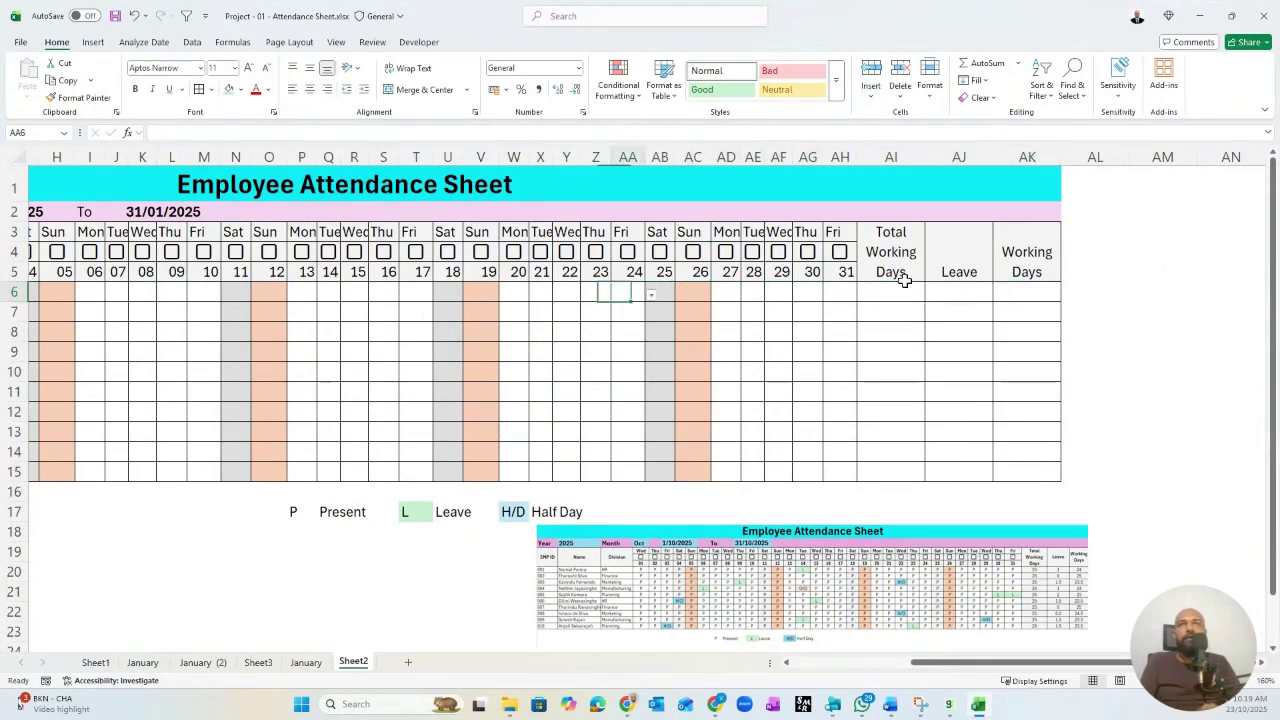
{"action": "key", "text": "Left"}
{"action": "key", "text": "Left"}
{"action": "key", "text": "Left"}
{"action": "key", "text": "Left"}
{"action": "key", "text": "Left"}
{"action": "key", "text": "Left"}
{"action": "key", "text": "Left"}
{"action": "key", "text": "Left"}
{"action": "key", "text": "Left"}
{"action": "key", "text": "Left"}
{"action": "key", "text": "Left"}
{"action": "key", "text": "Left"}
{"action": "key", "text": "Left"}
{"action": "key", "text": "Left"}
{"action": "key", "text": "Left"}
{"action": "key", "text": "Left"}
{"action": "key", "text": "Left"}
{"action": "key", "text": "Left"}
{"action": "key", "text": "Left"}
{"action": "key", "text": "Left"}
{"action": "key", "text": "Left"}
{"action": "key", "text": "Left"}
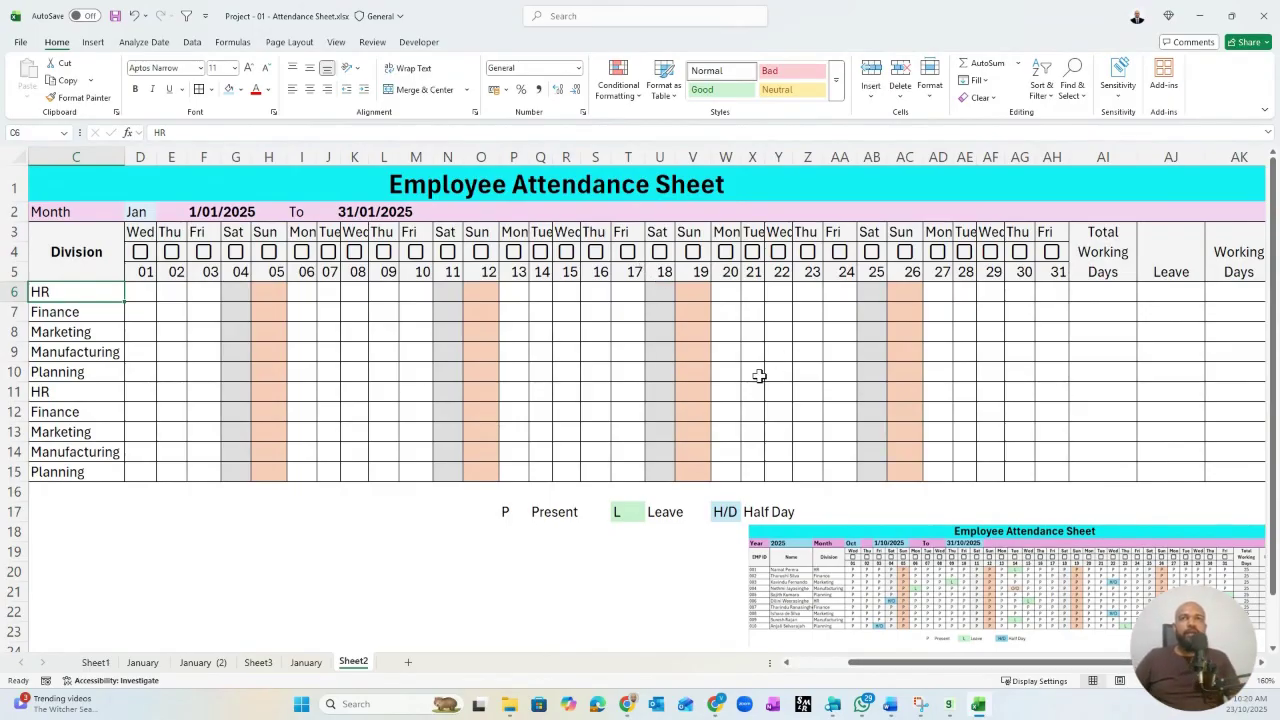
{"action": "left_click", "coordinate": [1072, 296]}
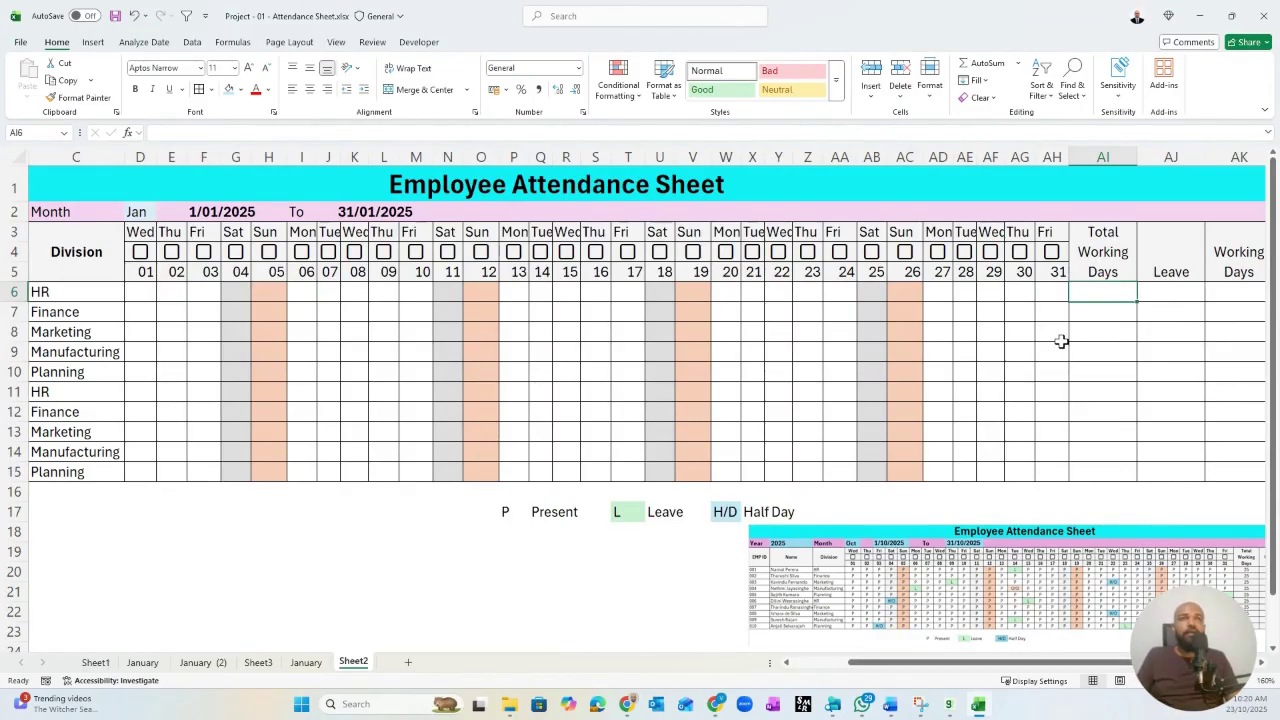
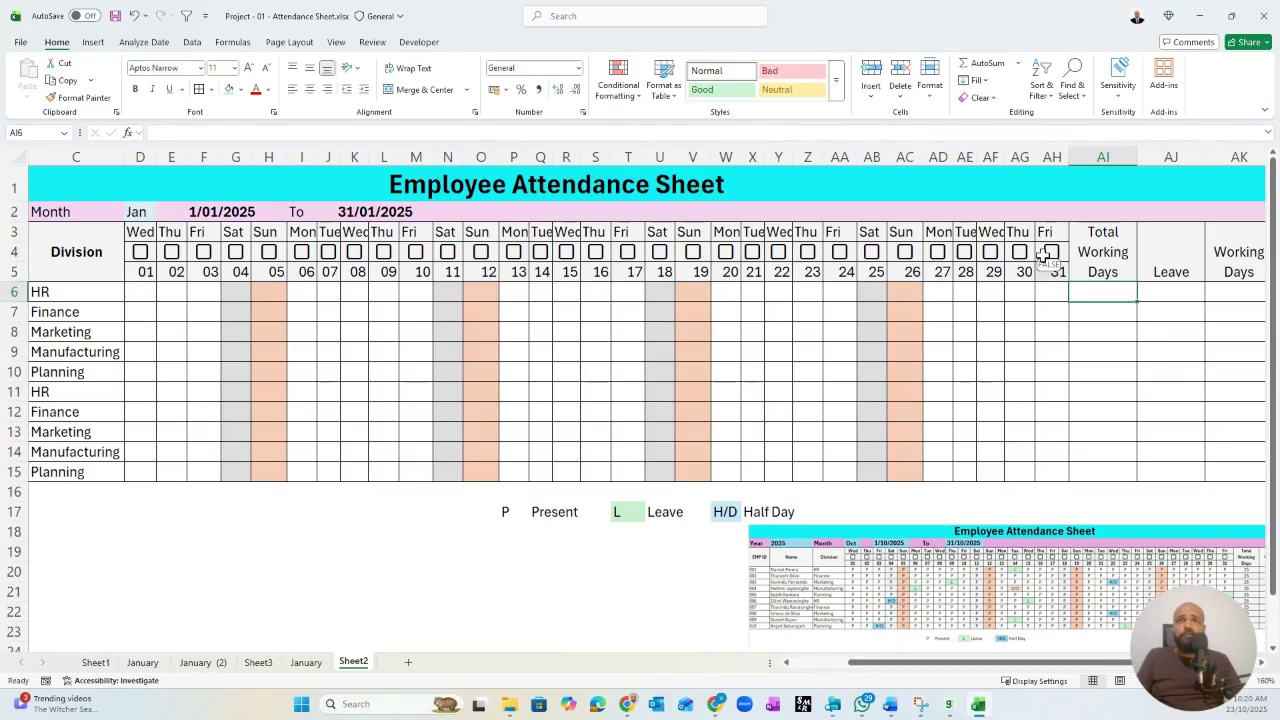
- Tick and untick the checkbox above day 16 to try it out
{"action": "left_click", "coordinate": [595, 251]}
{"action": "left_click", "coordinate": [595, 251]}
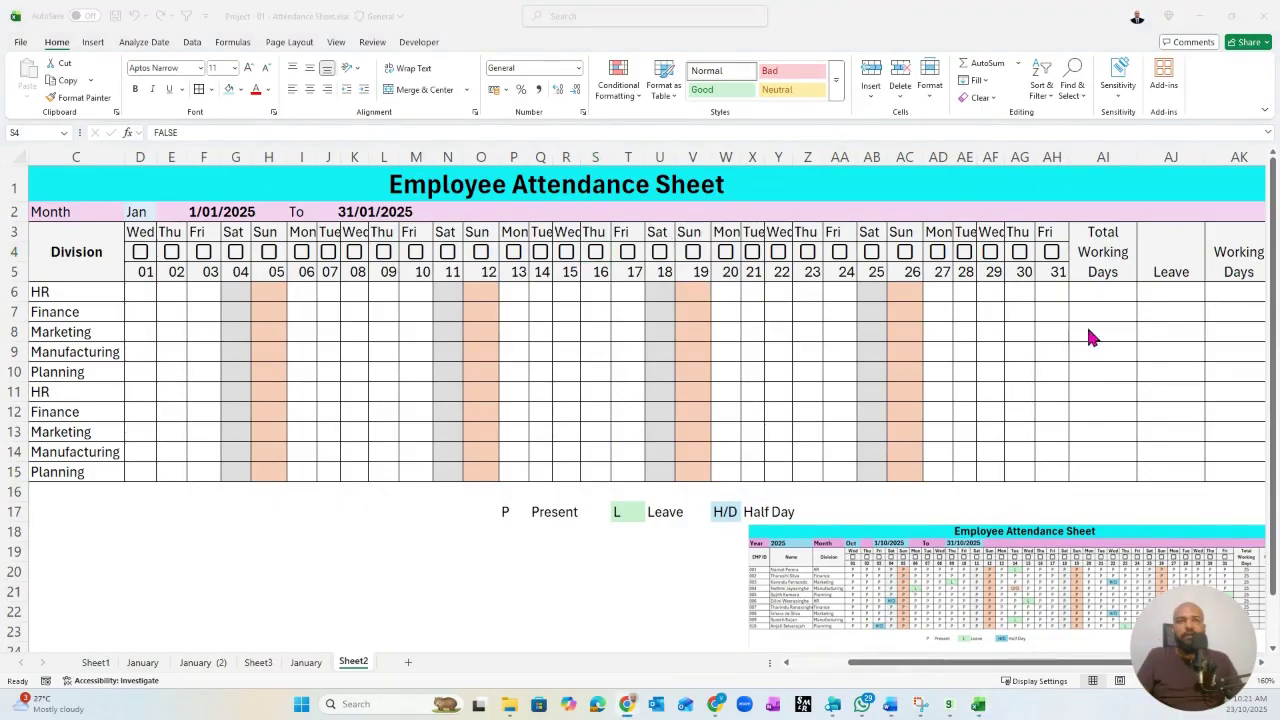
- Start the Total Working Days formula in AI6 as a SUM whose first term is COUNT($D$5:$AH$5), counting the month's dates
{"action": "left_click", "coordinate": [1100, 293]}
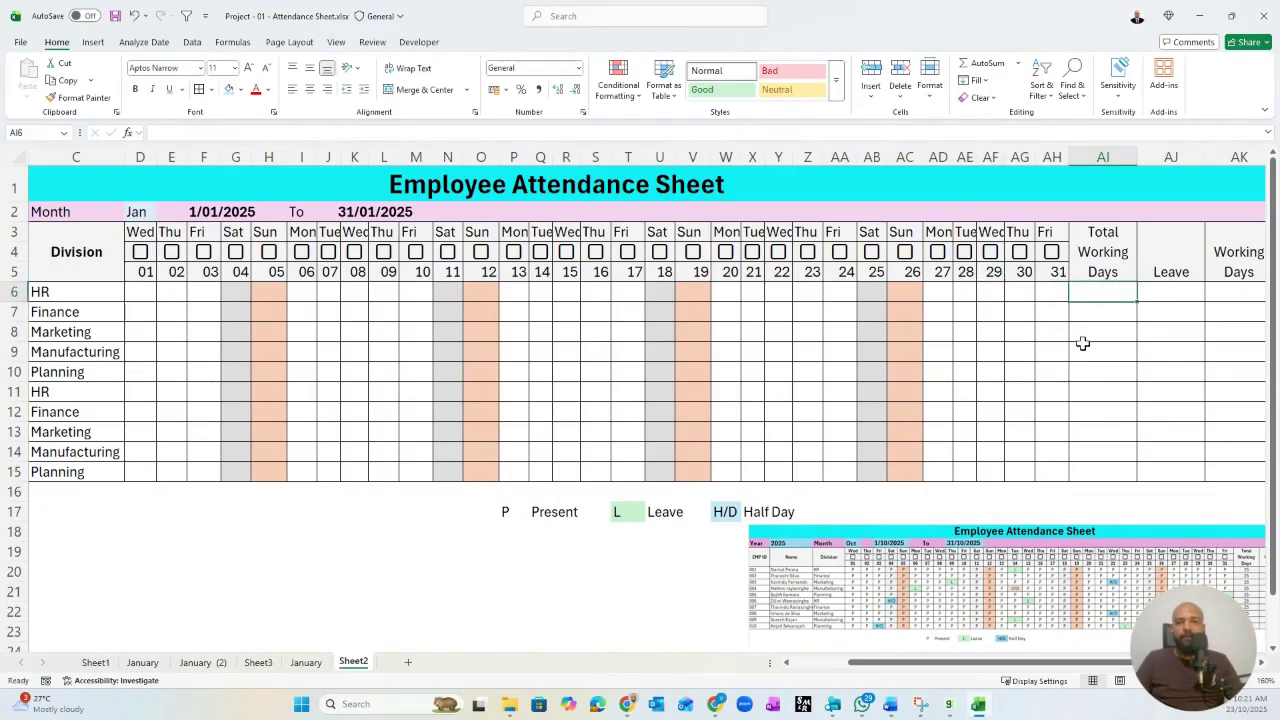
{"action": "type", "text": "="}
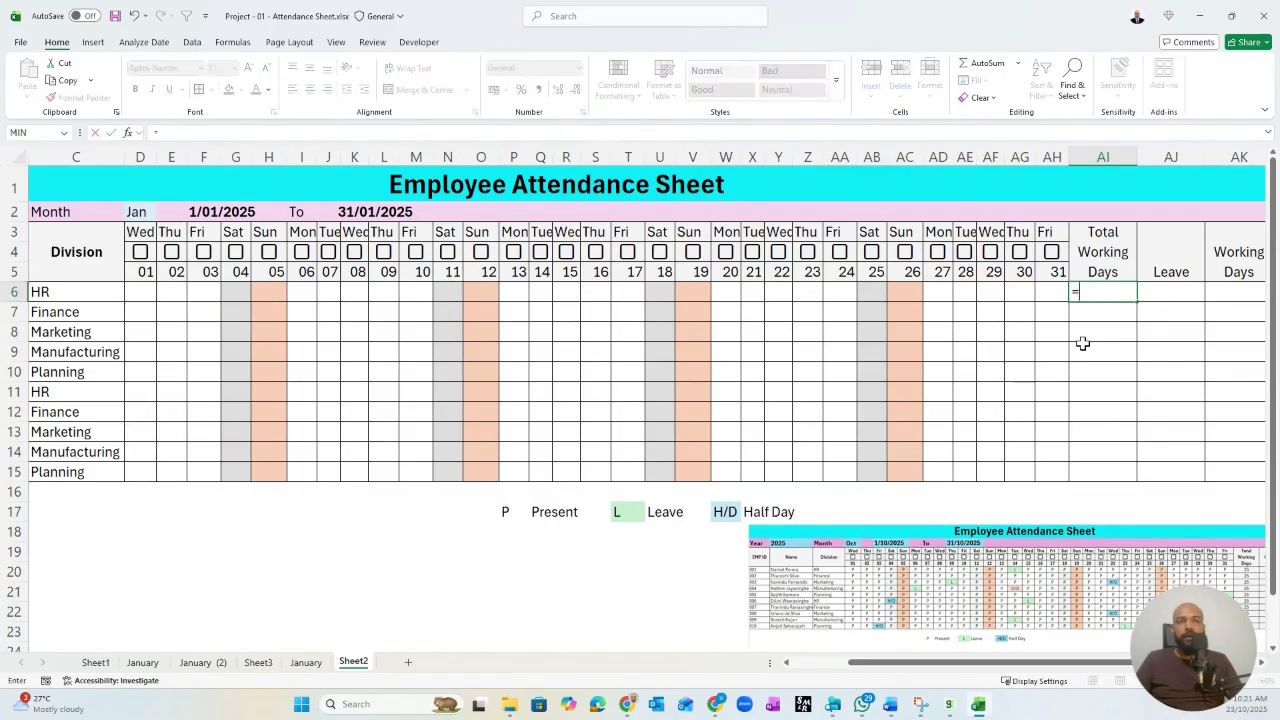
{"action": "type", "text": "sum"}
{"action": "key", "text": "Tab"}
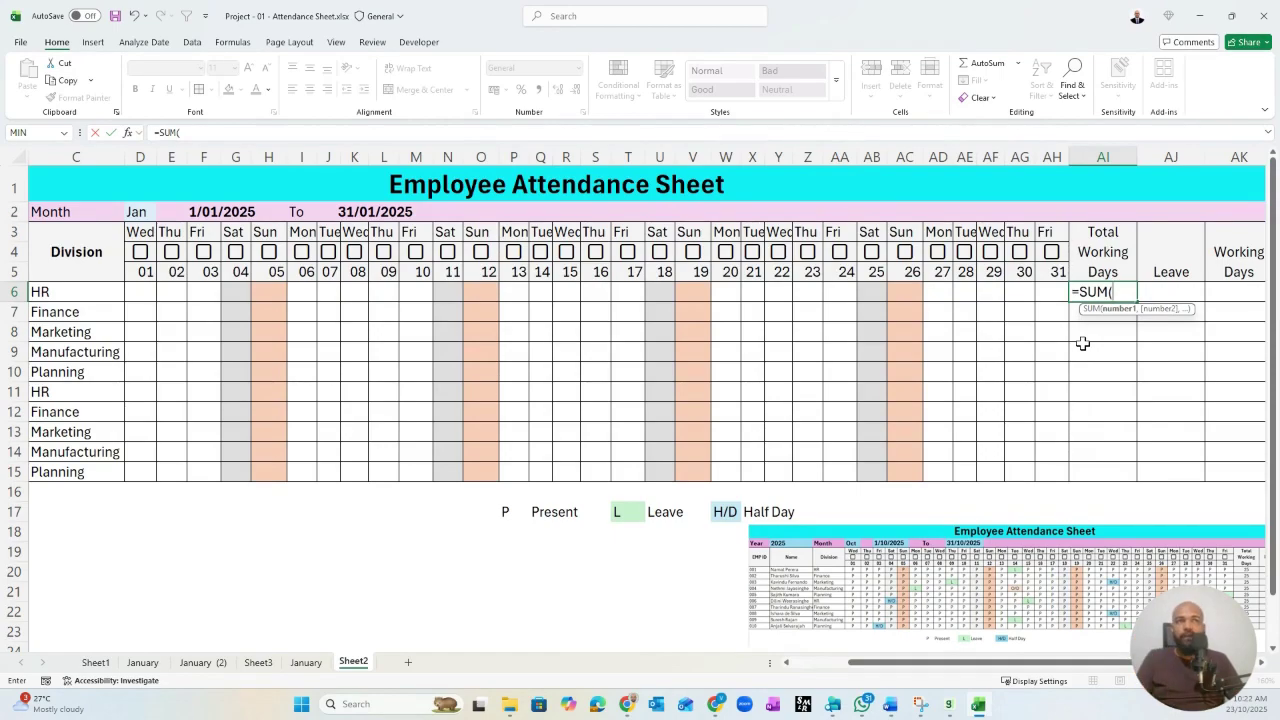
{"action": "type", "text": "count"}
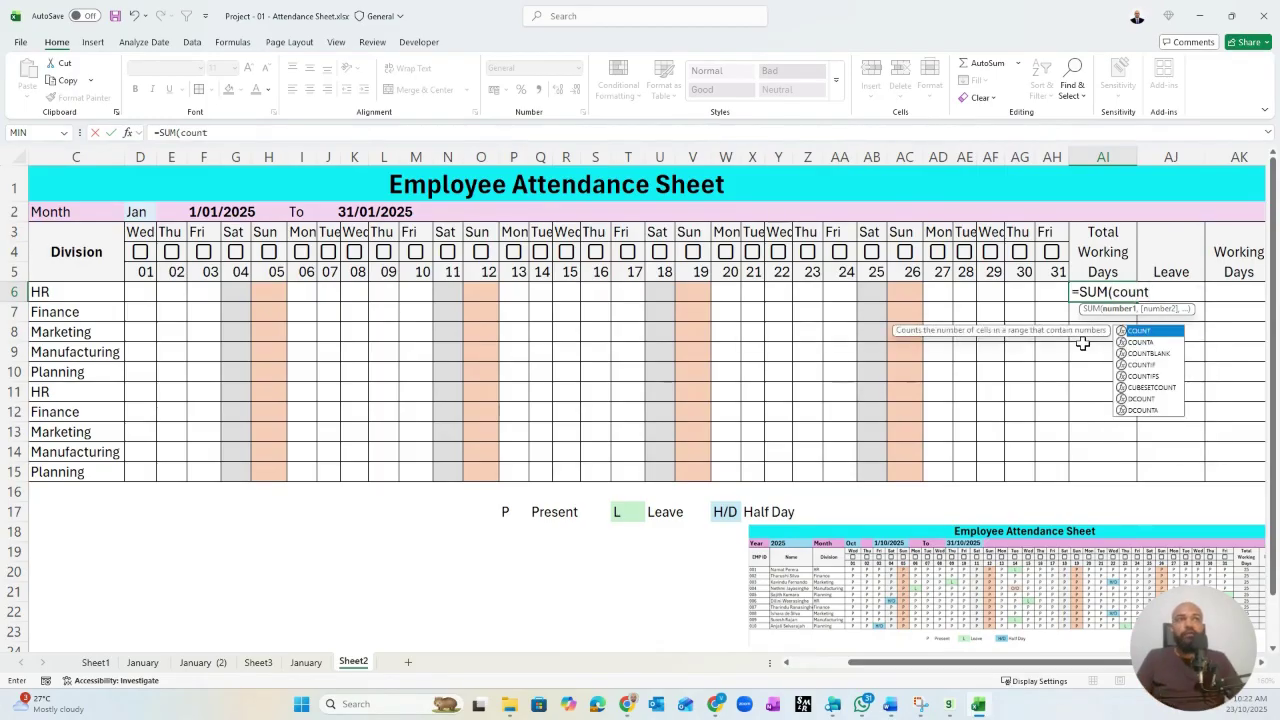
{"action": "key", "text": "Tab"}
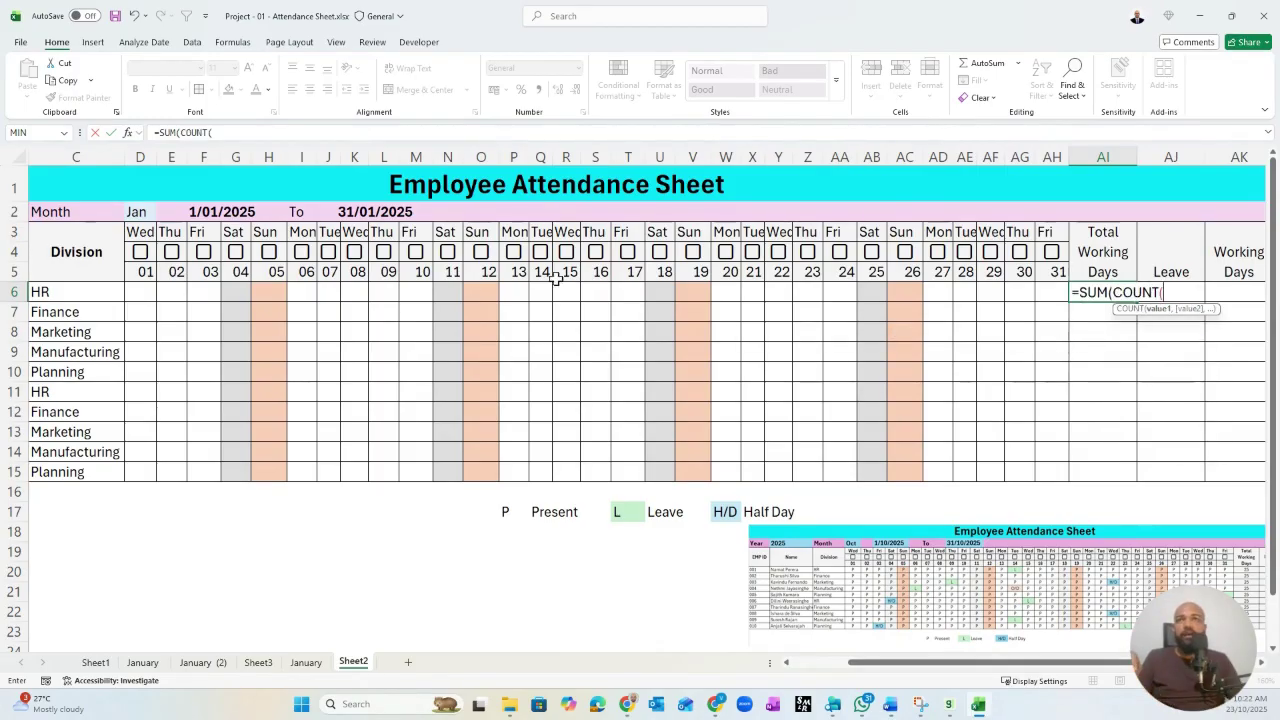
{"action": "left_click_drag", "start_coordinate": [132, 272], "coordinate": [1061, 276]}
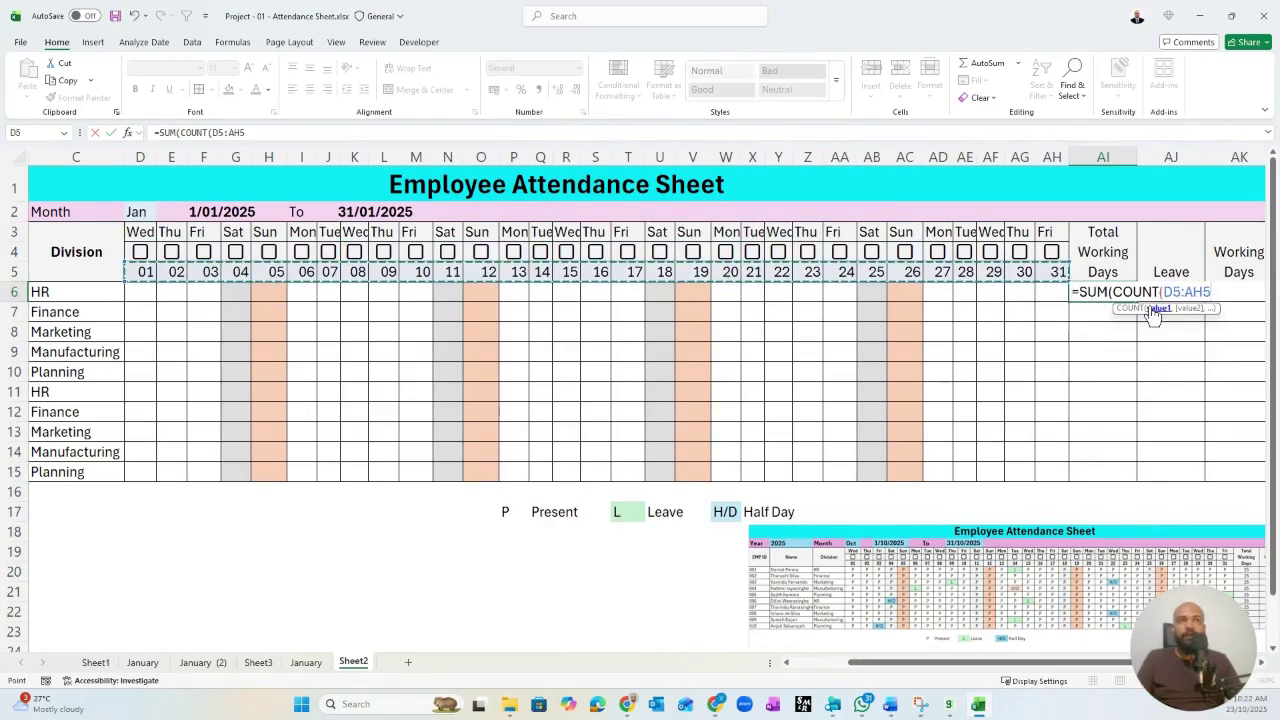
{"action": "key", "text": "F4"}
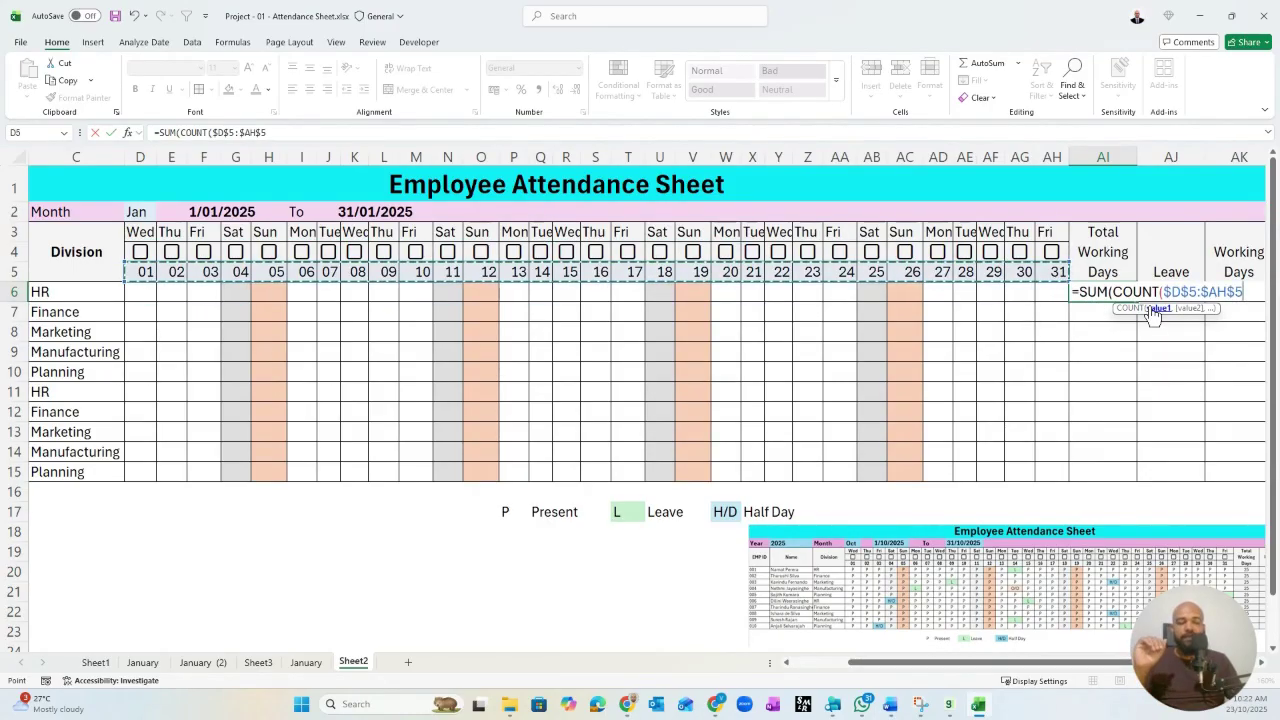
{"action": "type", "text": ","}
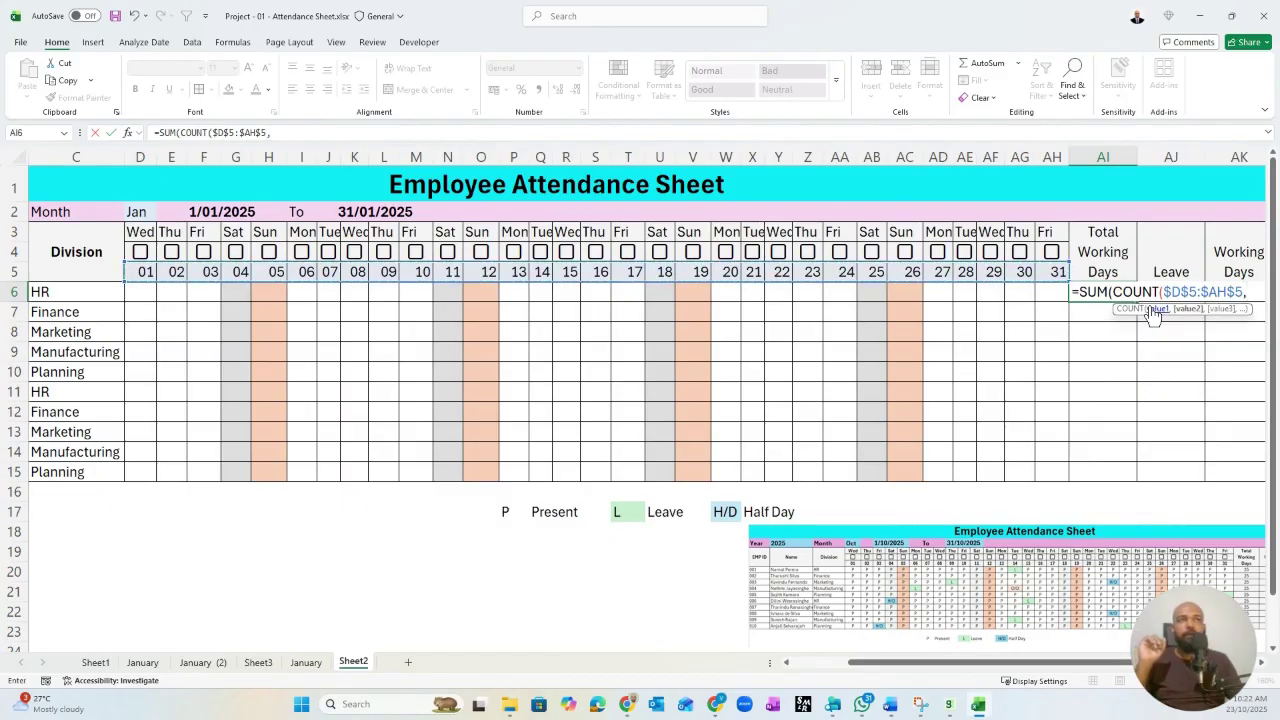
{"action": "key", "text": "BackSpace"}
{"action": "type", "text": ")"}
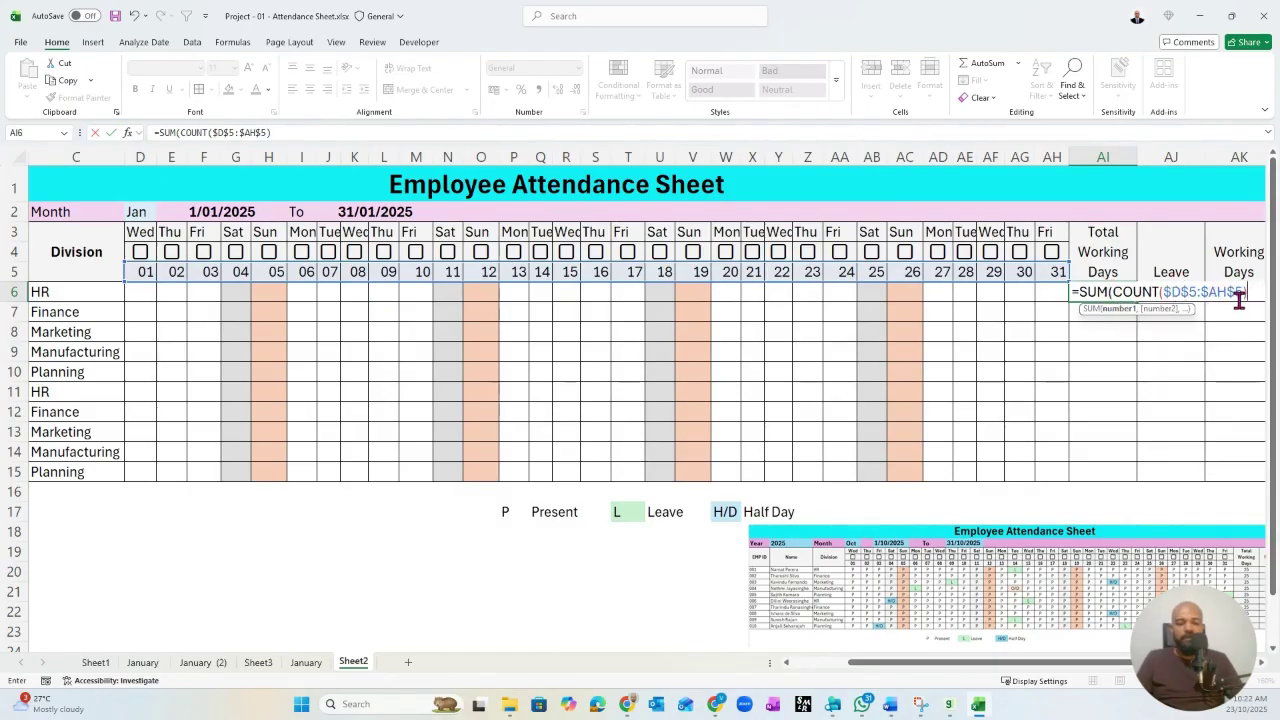
- Add COUNTIF($D$4:$AH$4,TRUE) as the second SUM term in AI6 to count the ticked checkboxes
{"action": "type", "text": ","}
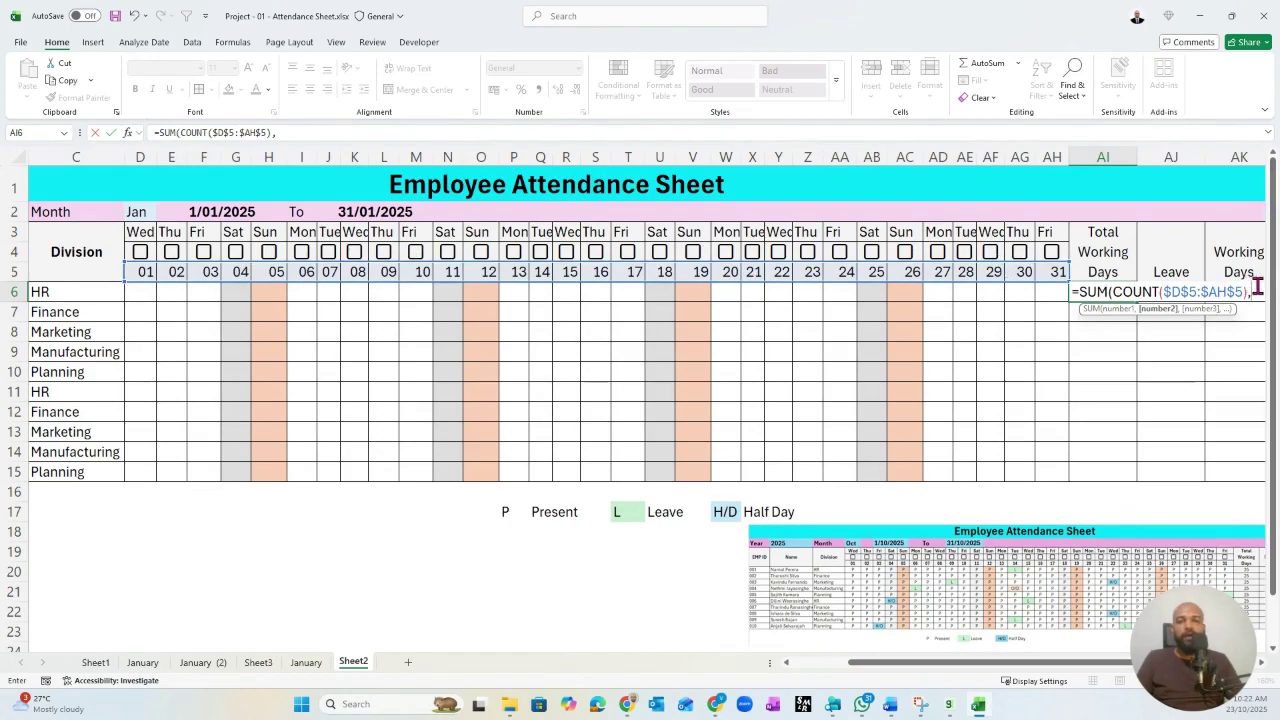
{"action": "type", "text": "coun"}
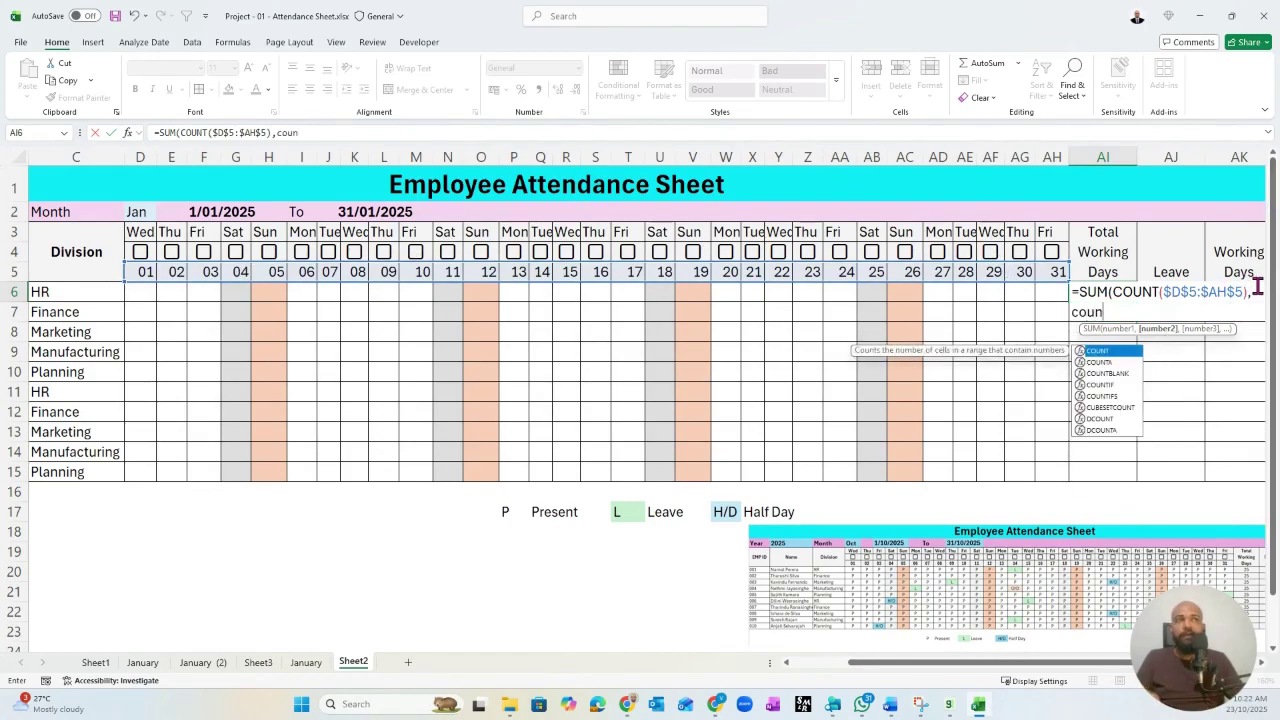
{"action": "key", "text": "Down"}
{"action": "key", "text": "Down"}
{"action": "key", "text": "Down"}
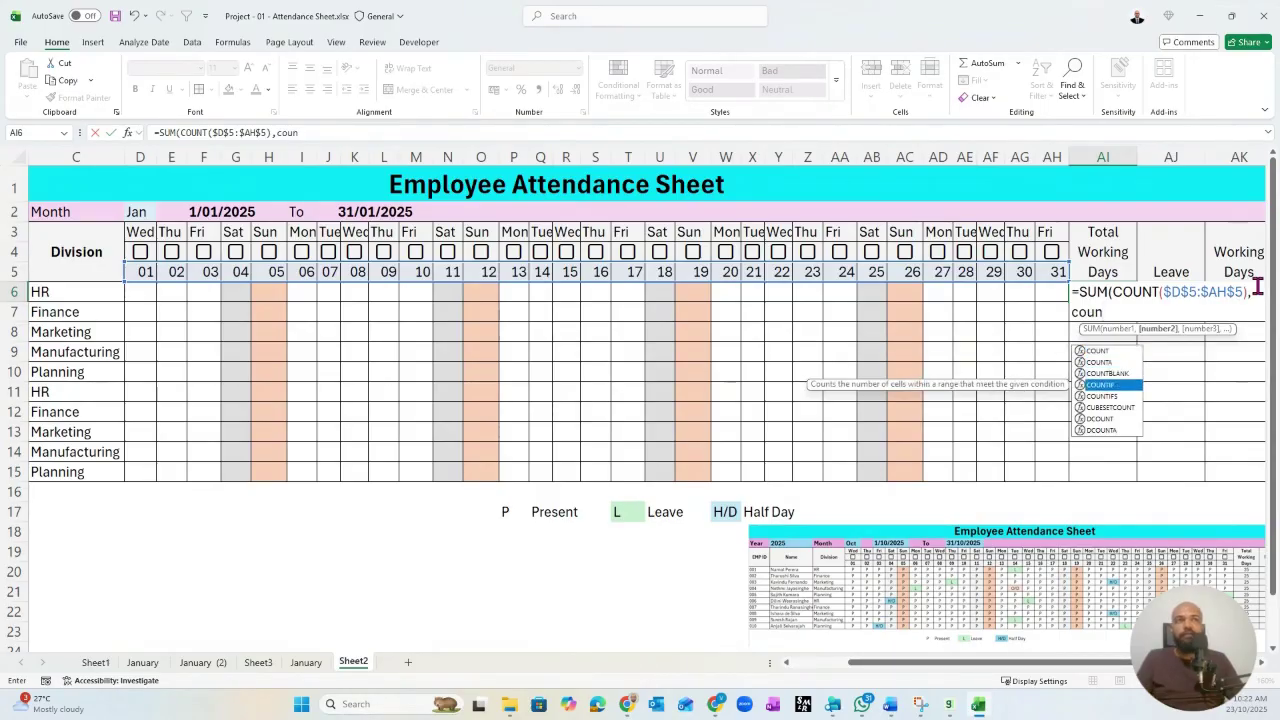
{"action": "key", "text": "Tab"}
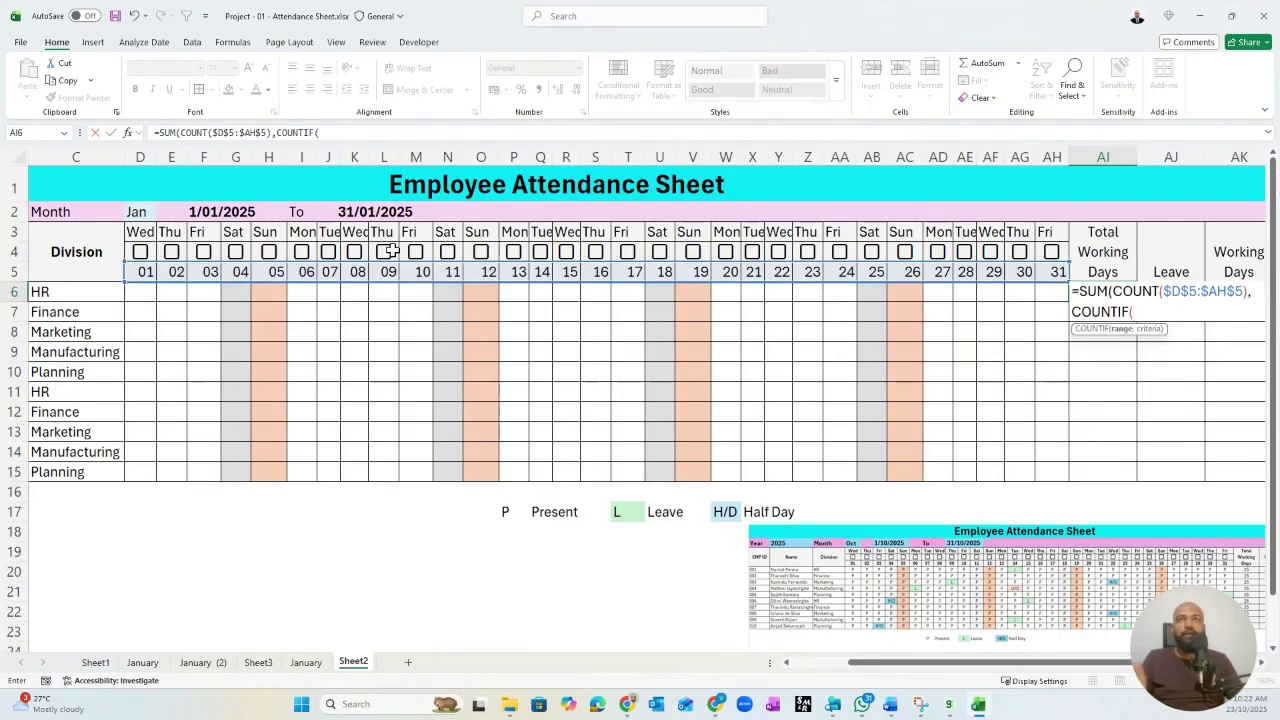
{"action": "left_click_drag", "start_coordinate": [141, 245], "coordinate": [1066, 253]}
{"action": "key", "text": "F4"}
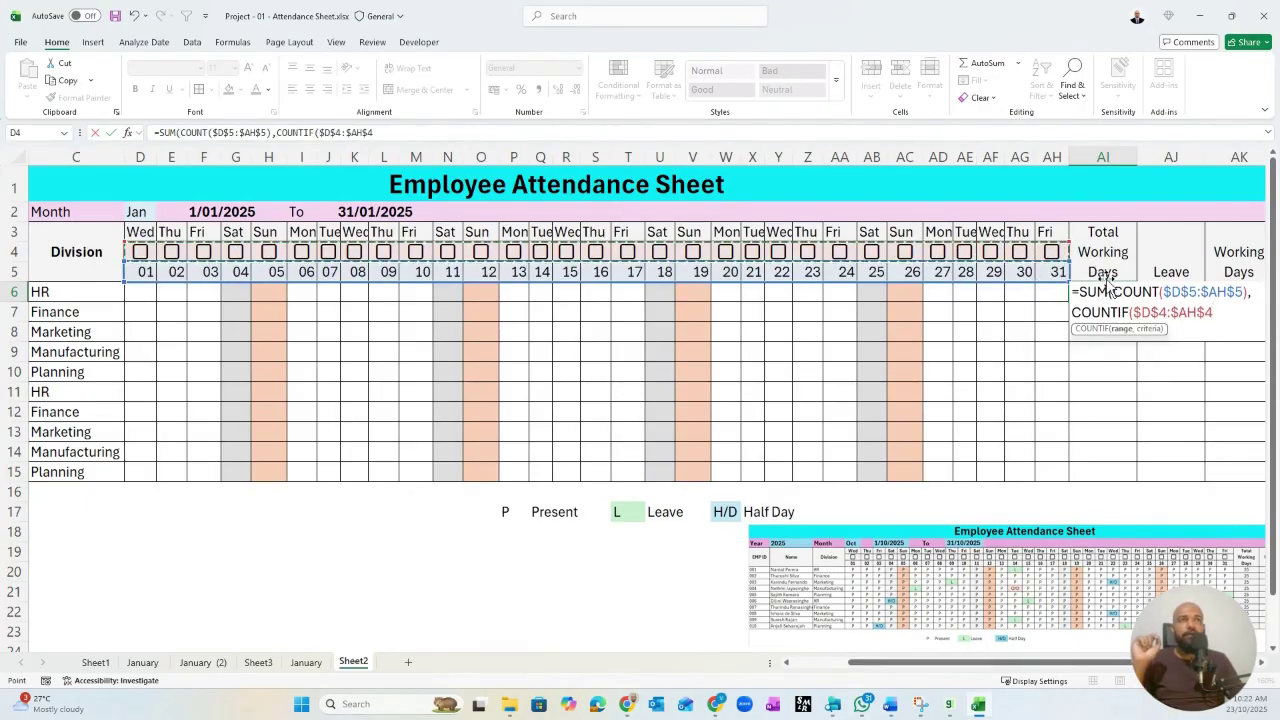
{"action": "type", "text": ","}
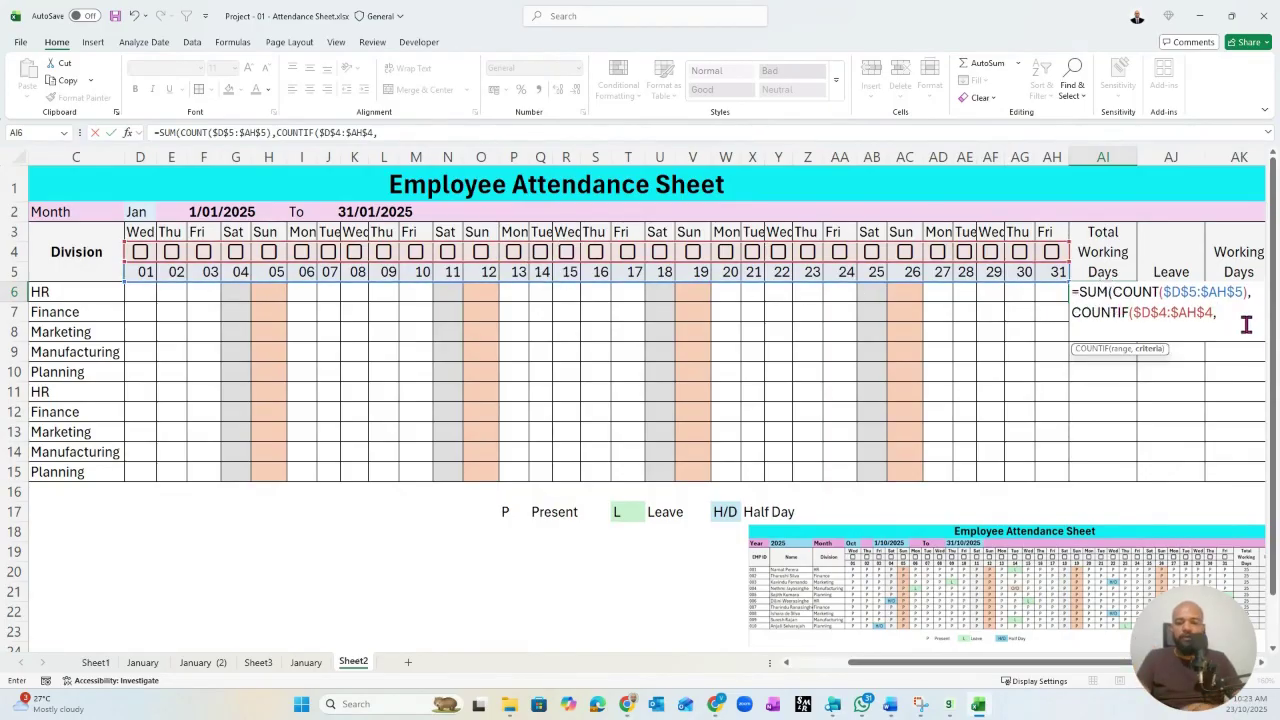
{"action": "type", "text": "Tru"}
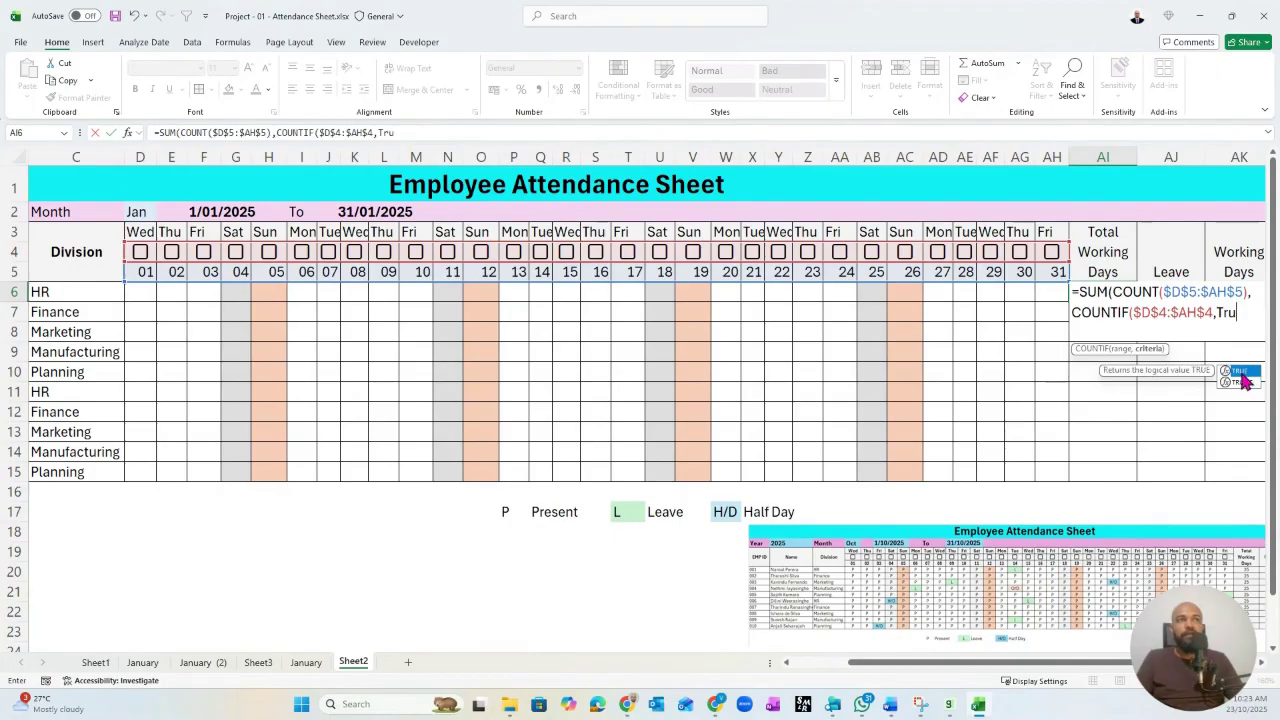
{"action": "double_click", "coordinate": [1238, 371]}
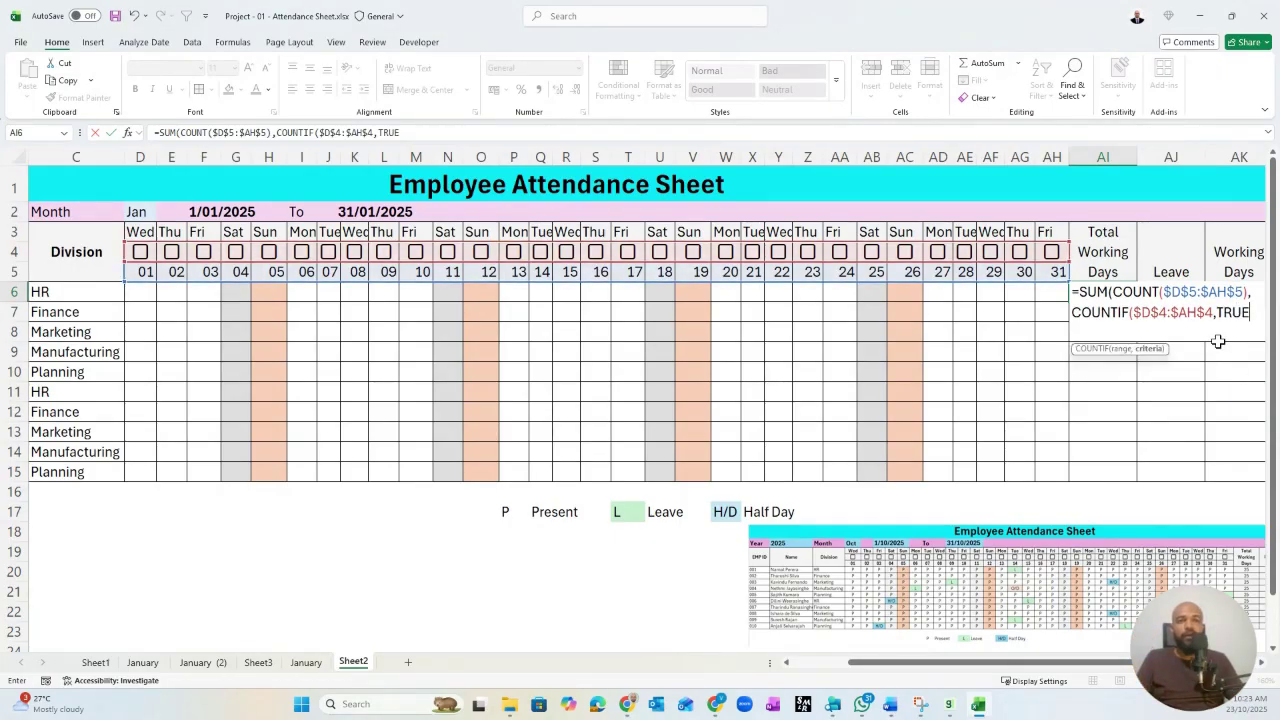
{"action": "type", "text": ")"}
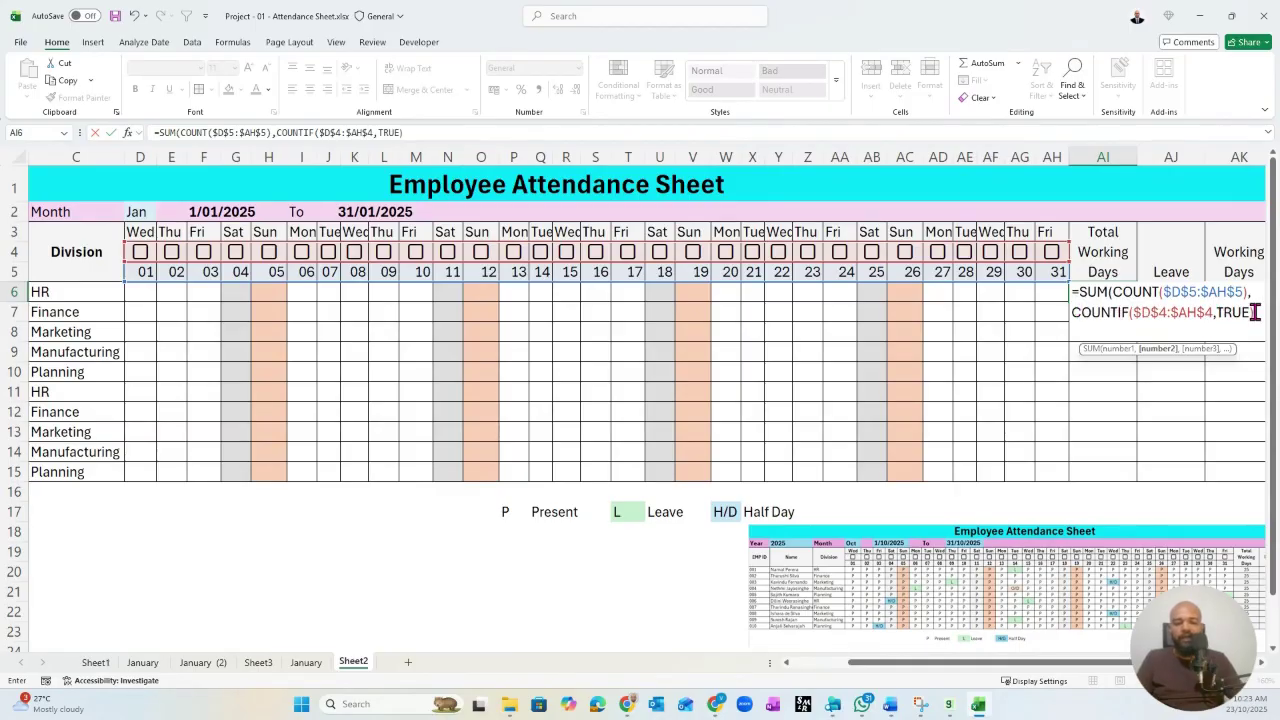
- Multiply the checkbox COUNTIF by -1 and enclose that whole term in parentheses
{"action": "type", "text": "*-1"}
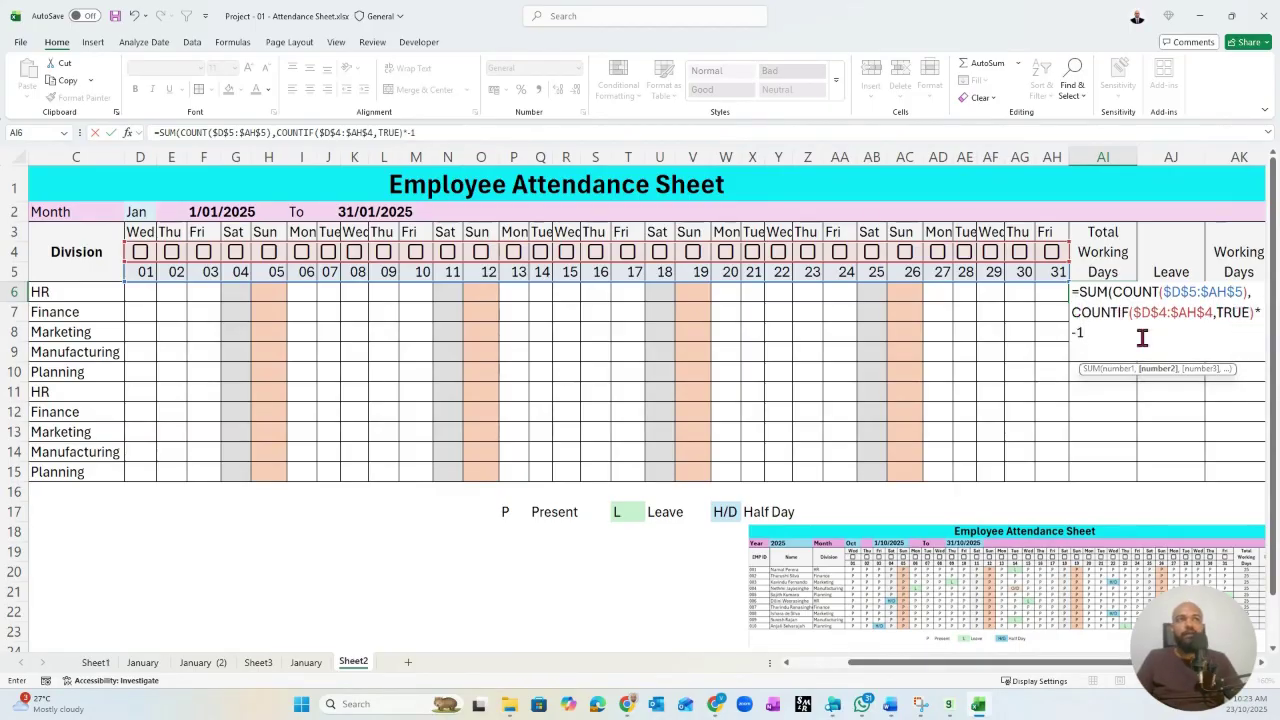
{"action": "left_click", "coordinate": [1074, 311]}
{"action": "type", "text": "("}
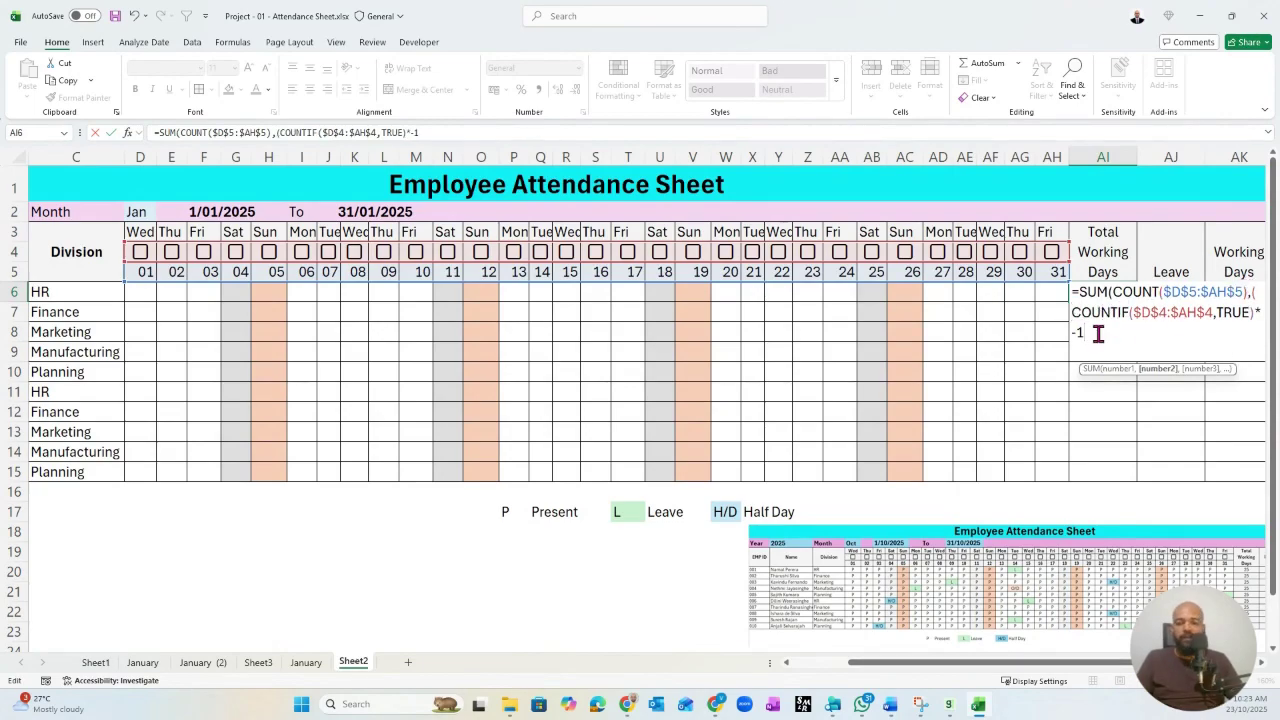
{"action": "type", "text": ")"}
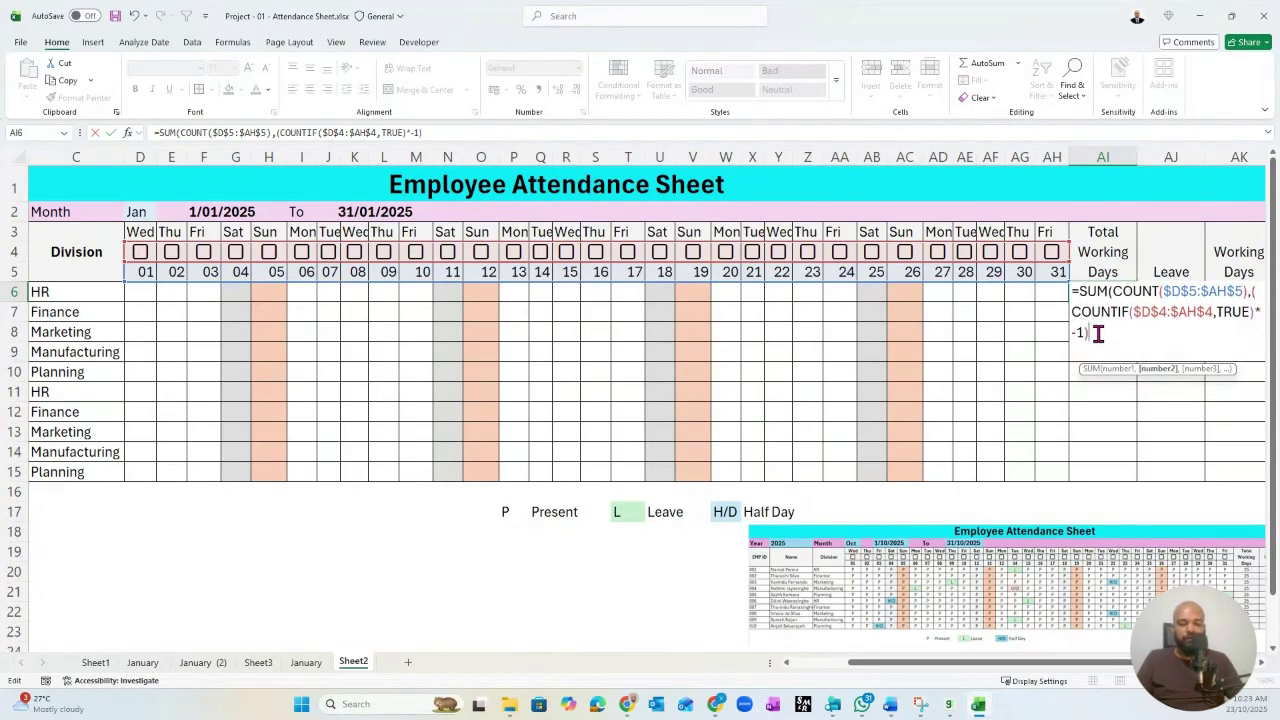
- Add the term (COUNTIF($D$3:$AH$3,"Sat")*-0.5) to the AI6 formula to deduct half a day per Saturday
{"action": "type", "text": ","}
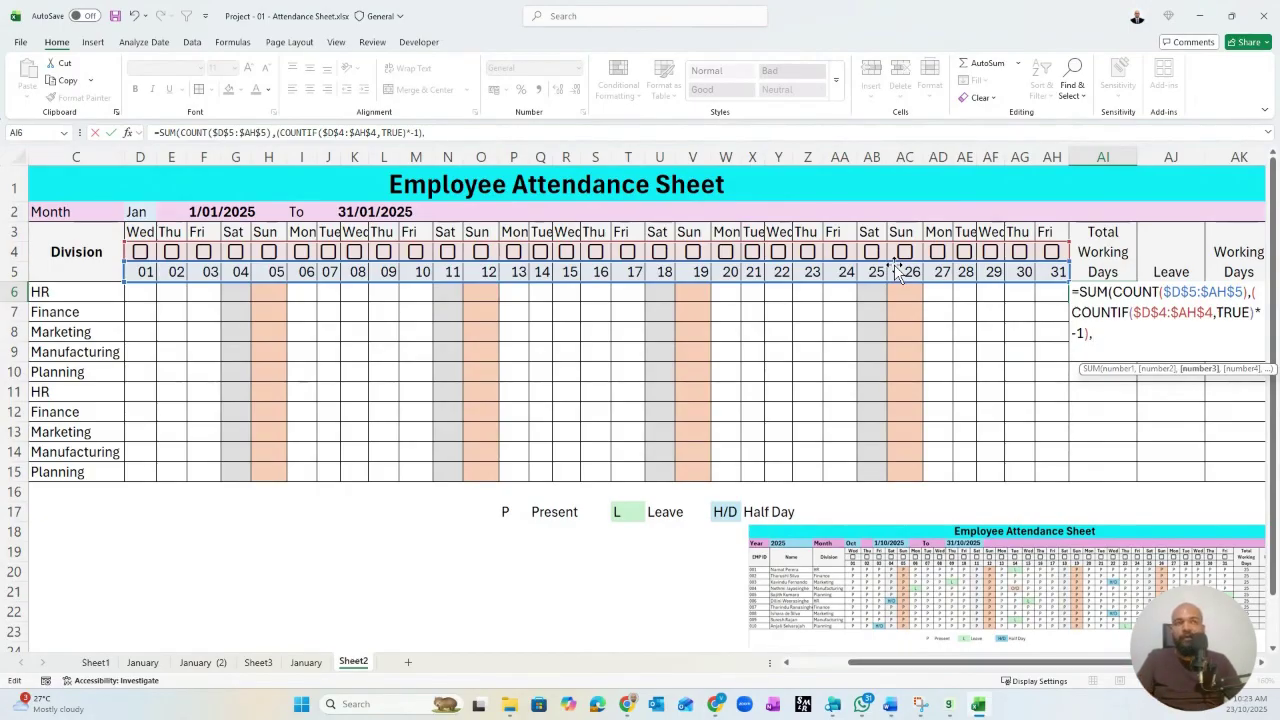
{"action": "type", "text": "count"}
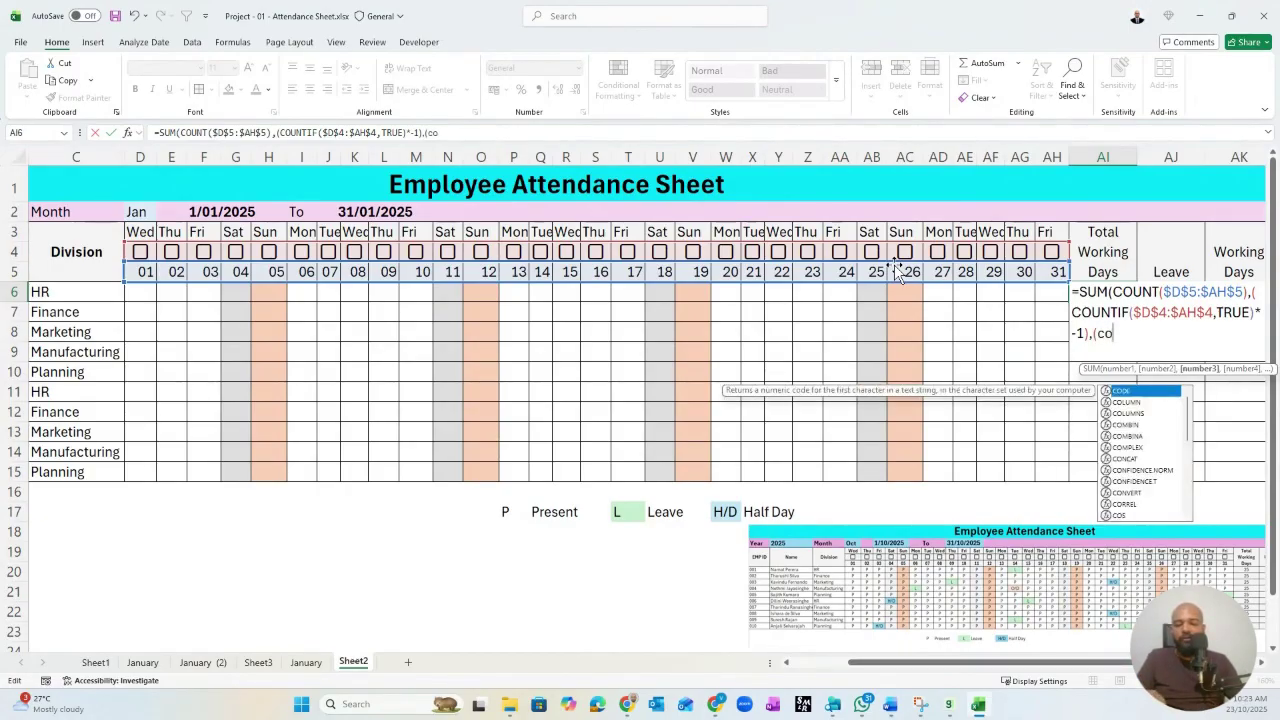
{"action": "type", "text": "if"}
{"action": "key", "text": "Tab"}
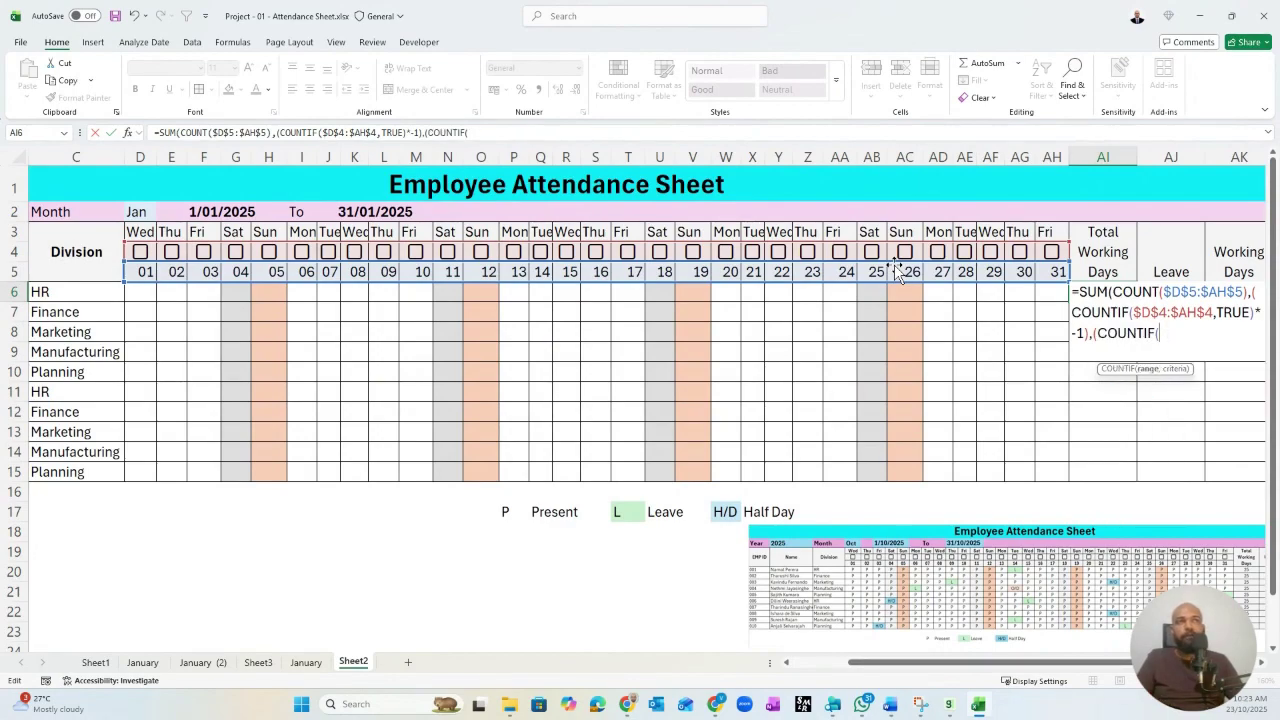
{"action": "left_click_drag", "start_coordinate": [138, 232], "coordinate": [1052, 232]}
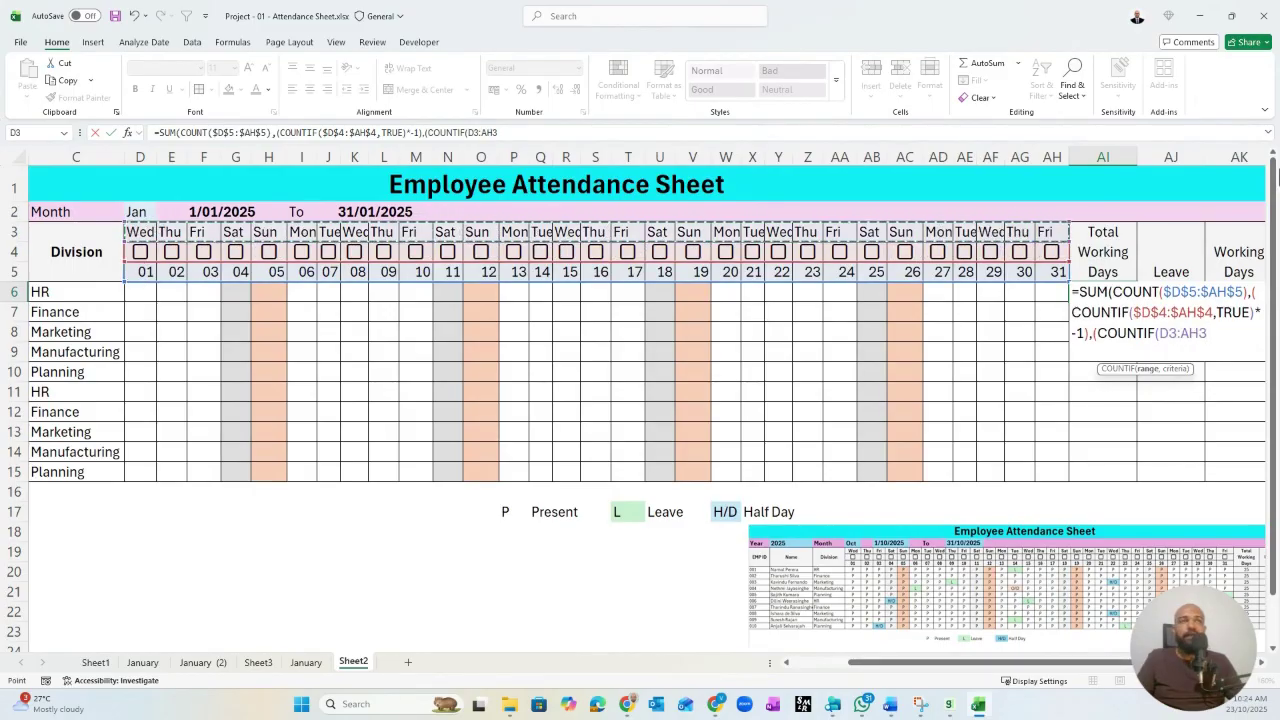
{"action": "key", "text": "F4"}
{"action": "type", "text": ","}
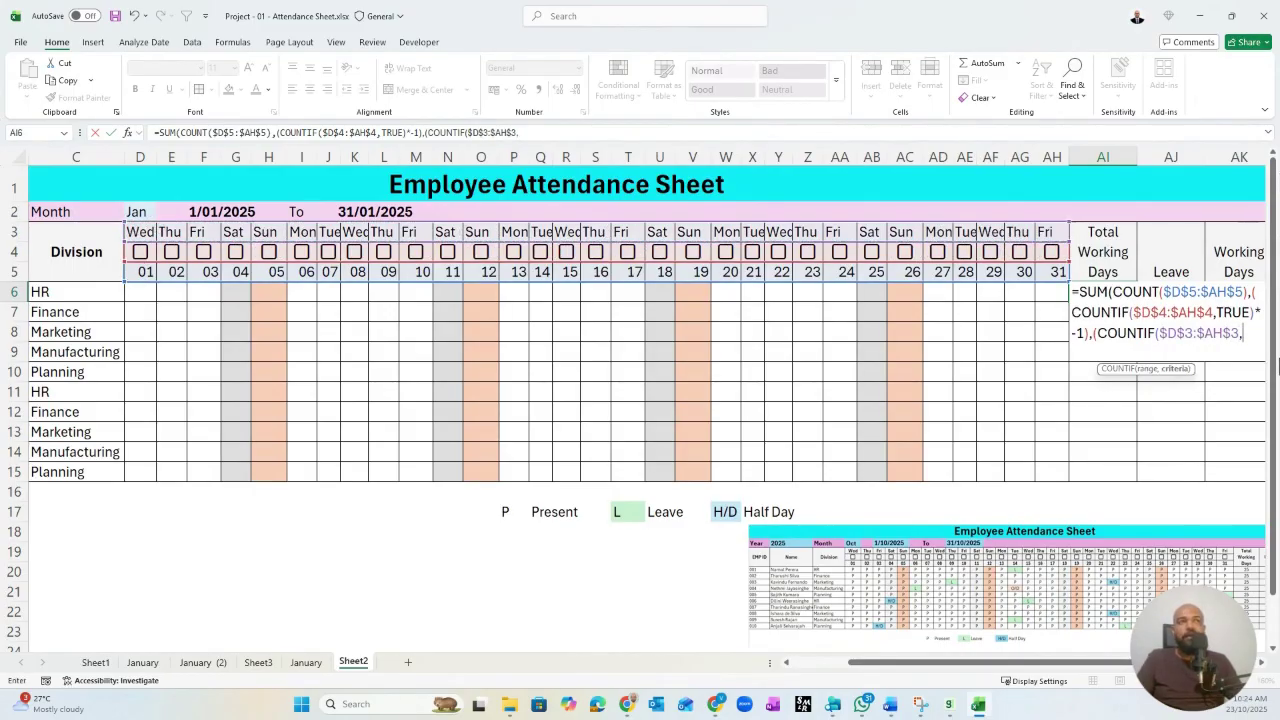
{"action": "type", "text": "\"Sat\""}
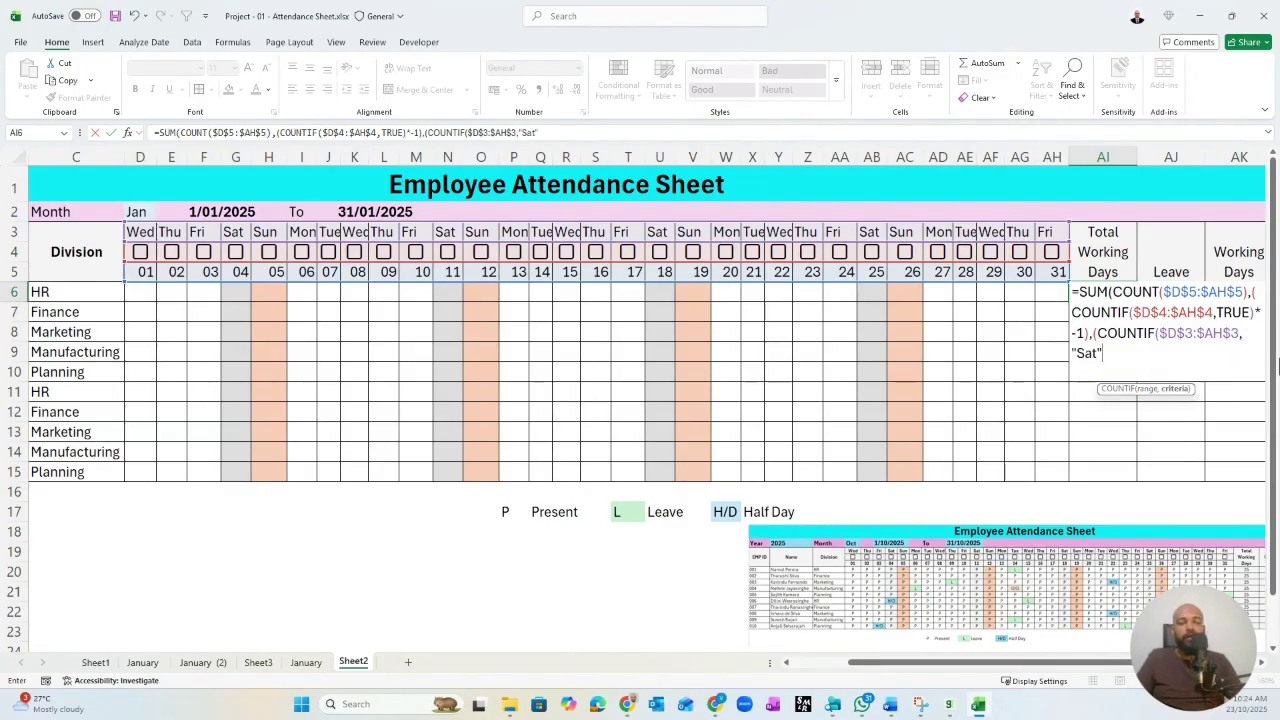
{"action": "type", "text": ")*"}
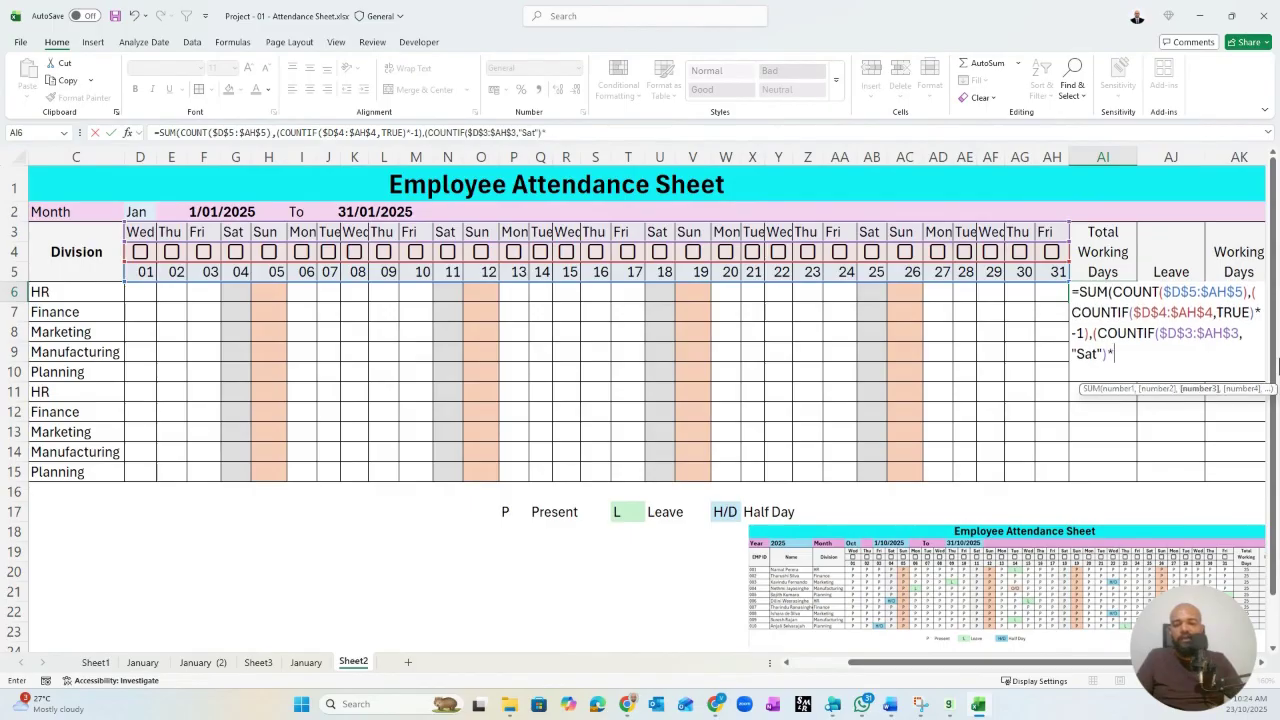
{"action": "type", "text": "-0.5)"}
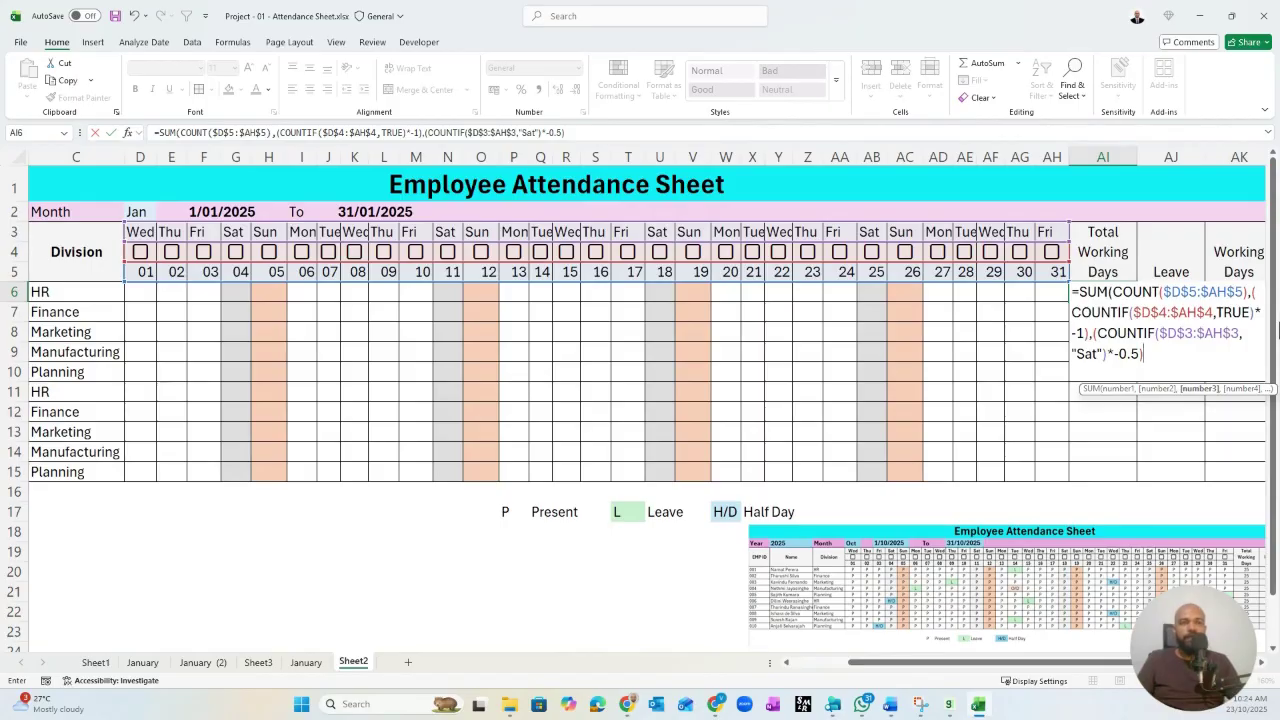
- Start a fourth SUM term in the AI6 formula as a parenthesized COUNTIF over the weekday row $D$3:$AH$3
{"action": "type", "text": ","}
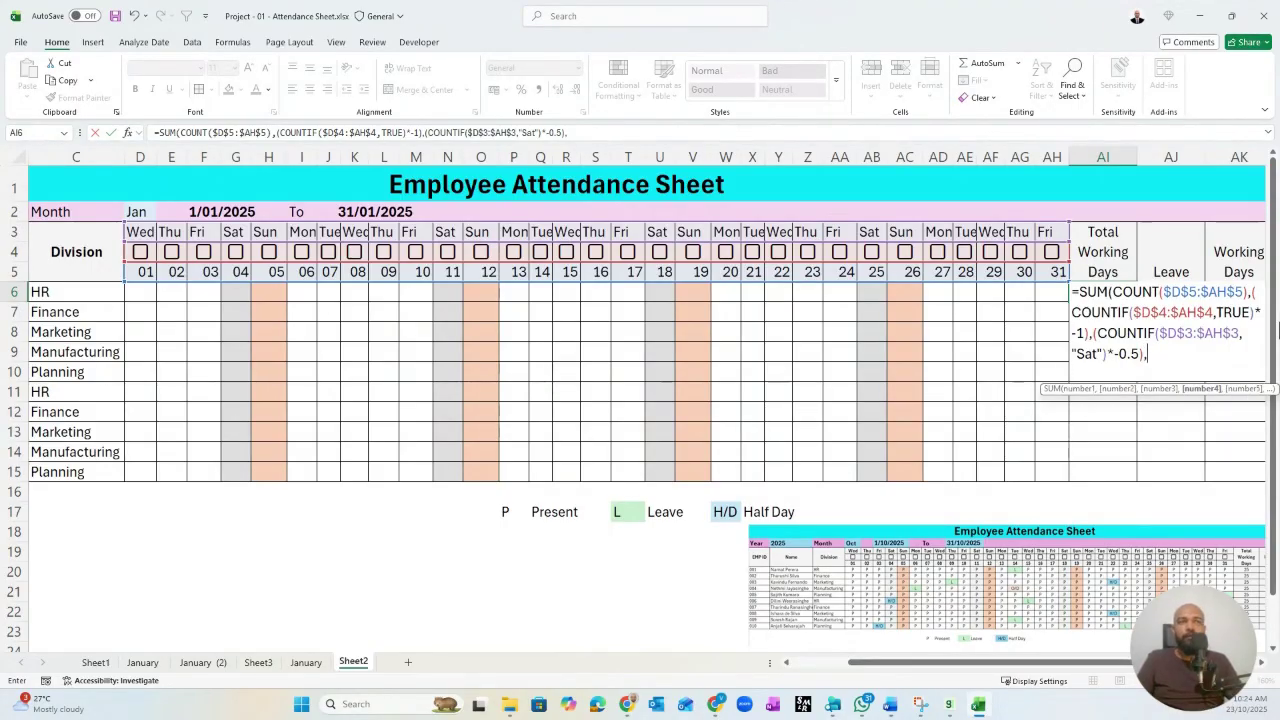
{"action": "type", "text": "("}
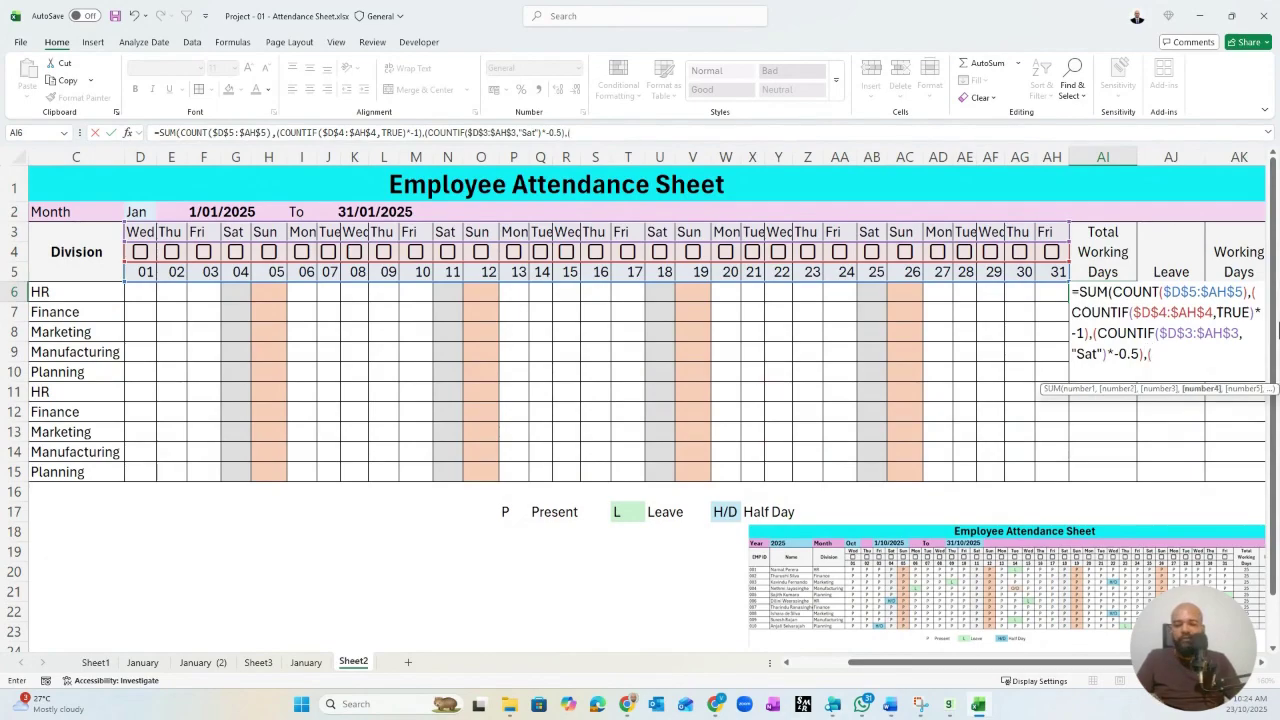
{"action": "type", "text": "coun"}
{"action": "key", "text": "Down"}
{"action": "key", "text": "Down"}
{"action": "key", "text": "Down"}
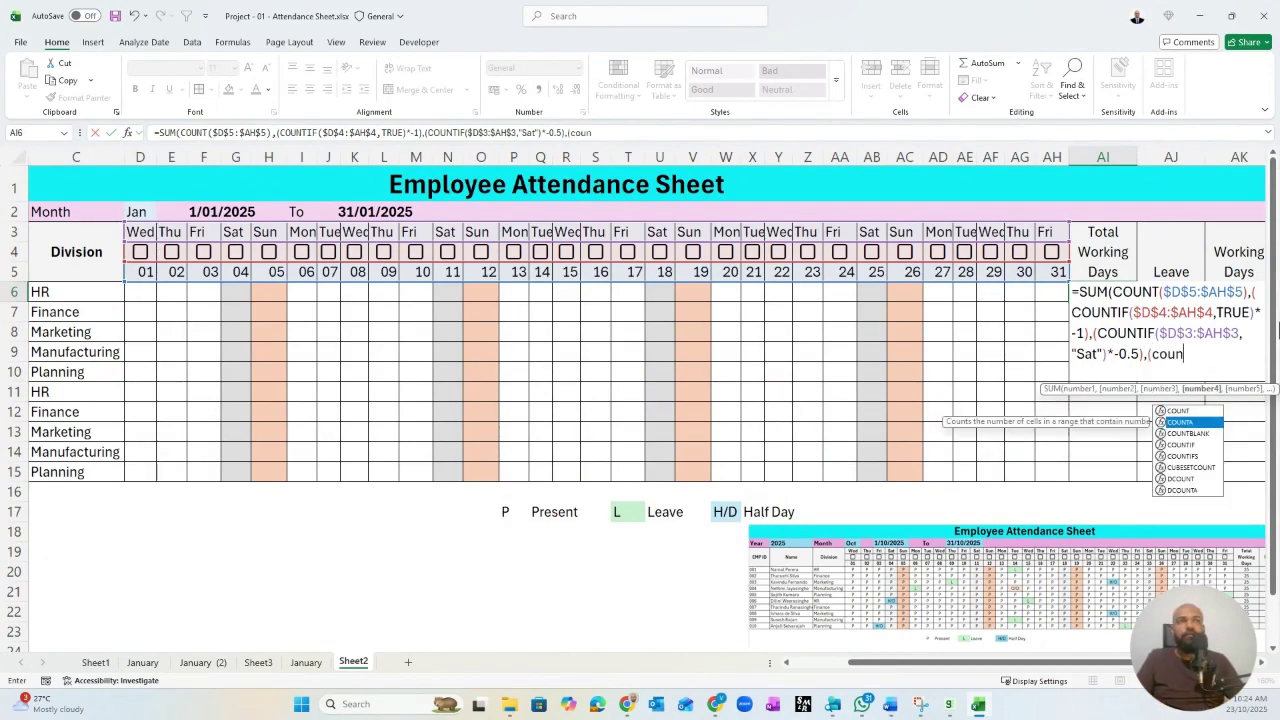
{"action": "key", "text": "Tab"}
{"action": "left_click_drag", "start_coordinate": [140, 232], "coordinate": [1050, 232]}
{"action": "key", "text": "F4"}
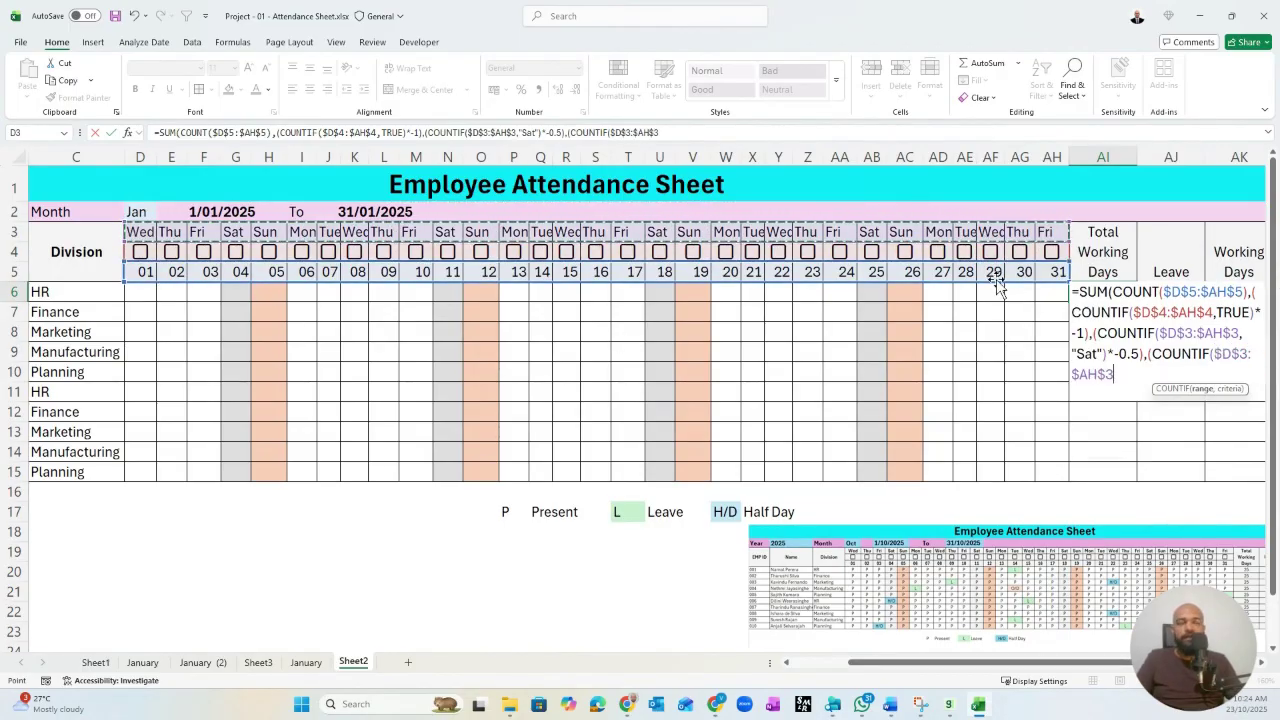
- Complete the fourth AI6 term with the criterion "Sun", multiply the COUNTIF by -1 and close the term's parentheses
{"action": "type", "text": ","}
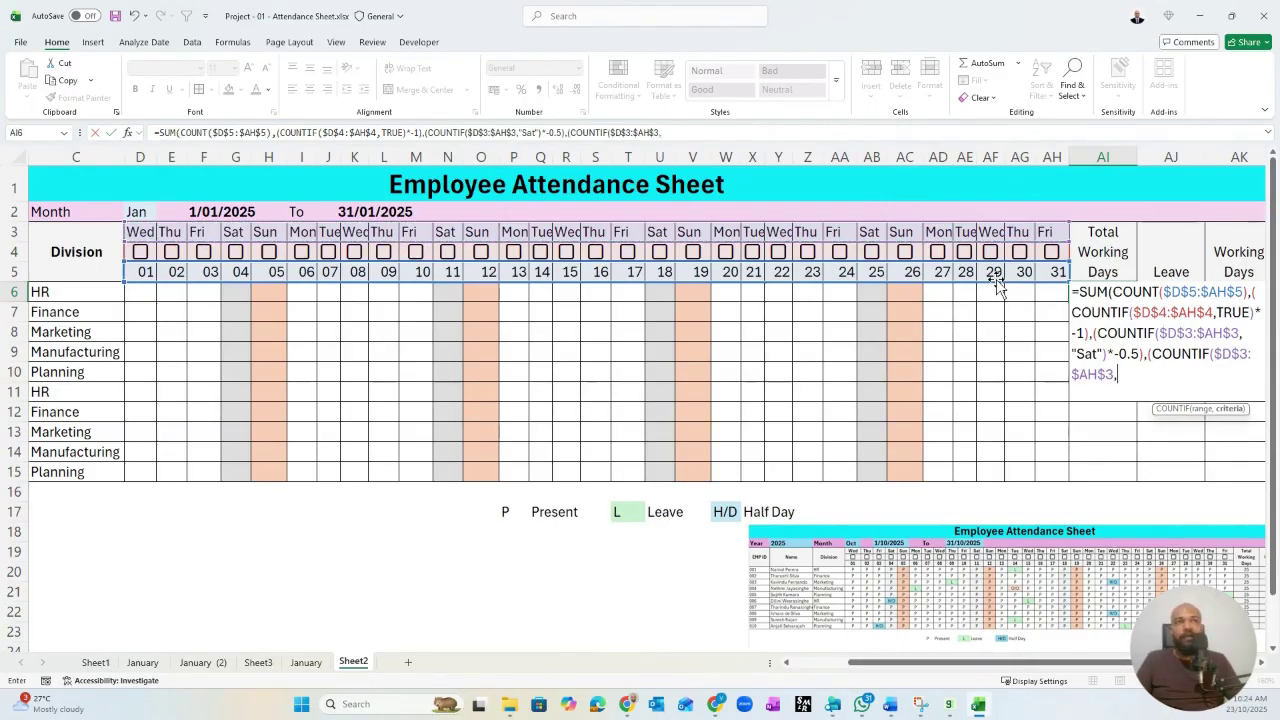
{"action": "type", "text": "\"sun"}
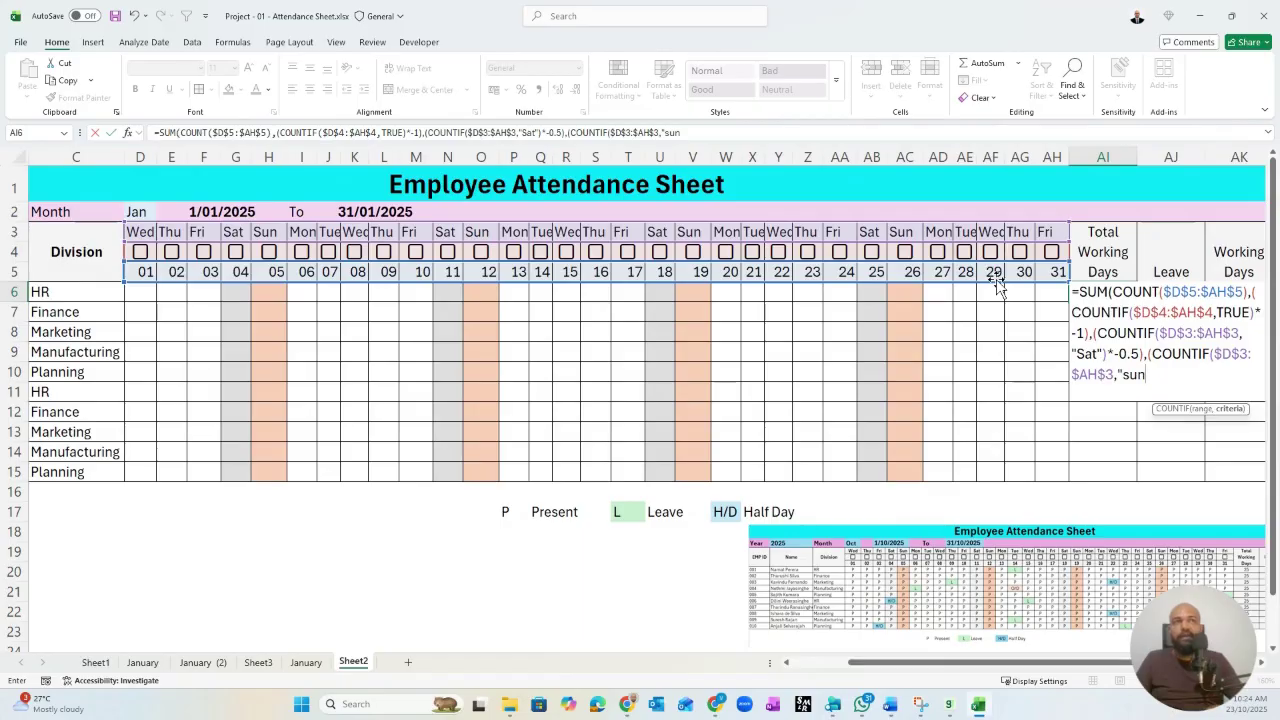
{"action": "key", "text": "BackSpace"}
{"action": "type", "text": "Sun"}
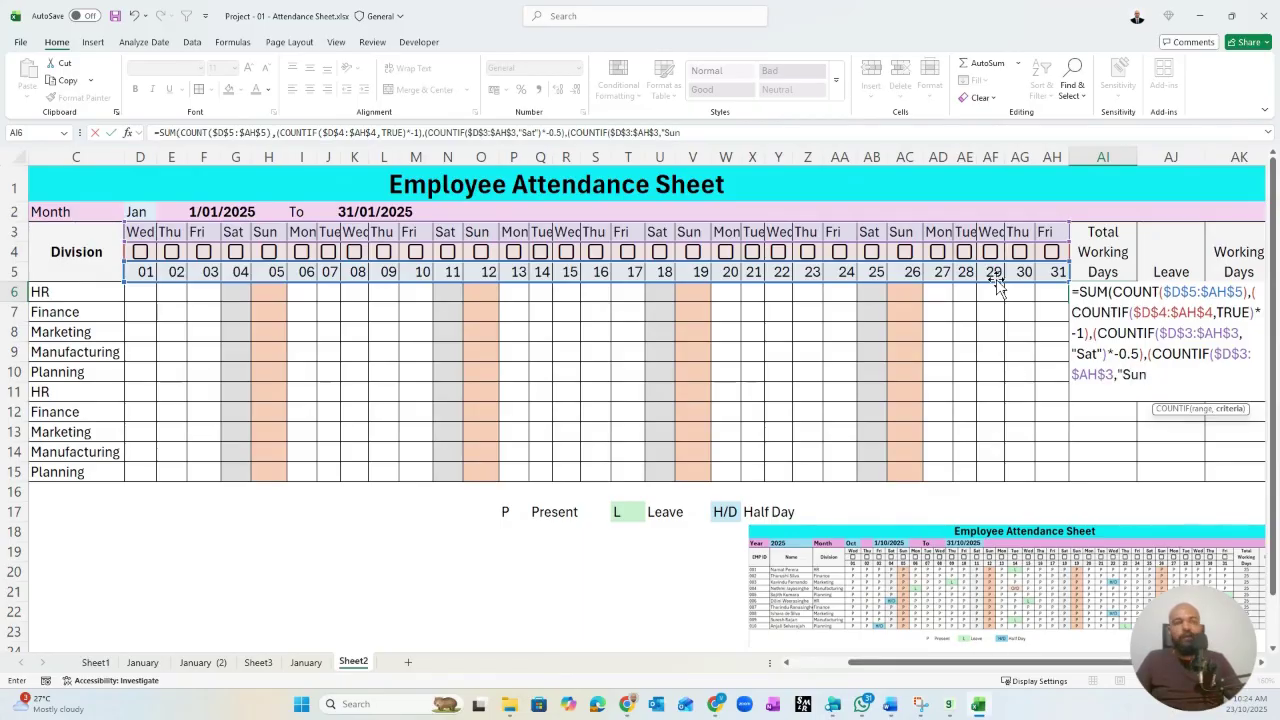
{"action": "type", "text": "\""}
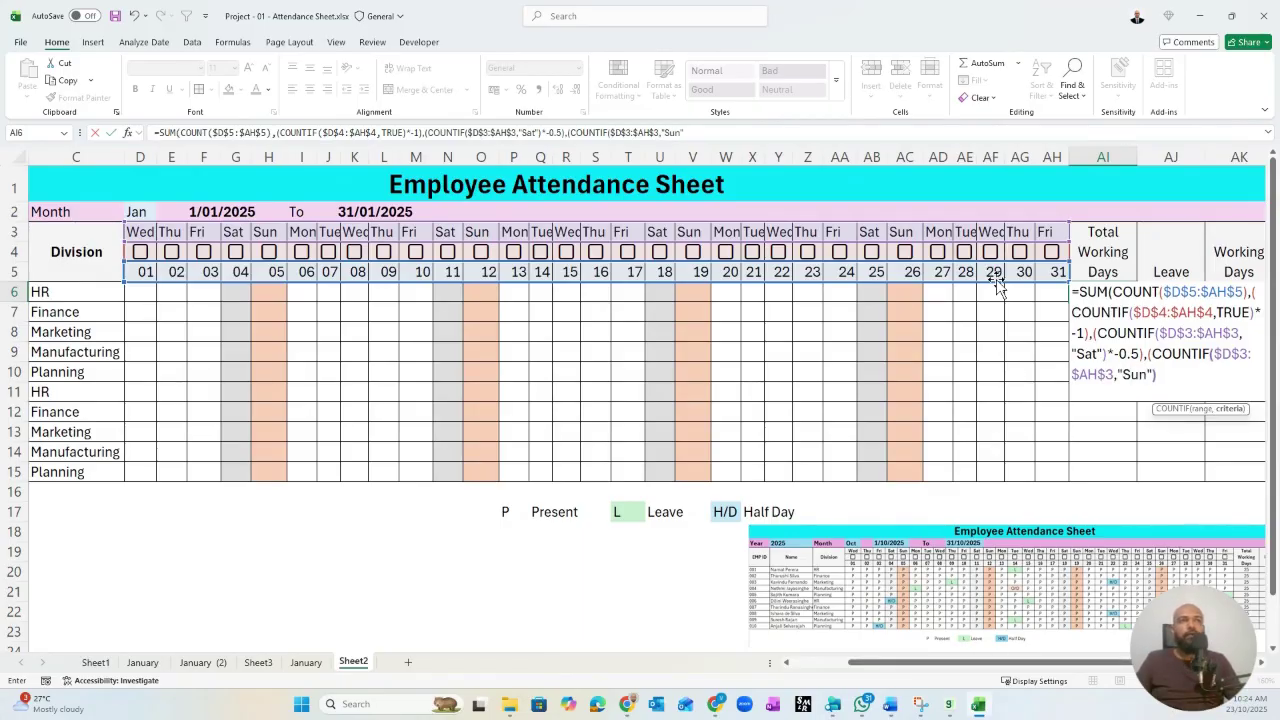
{"action": "type", "text": ")*-"}
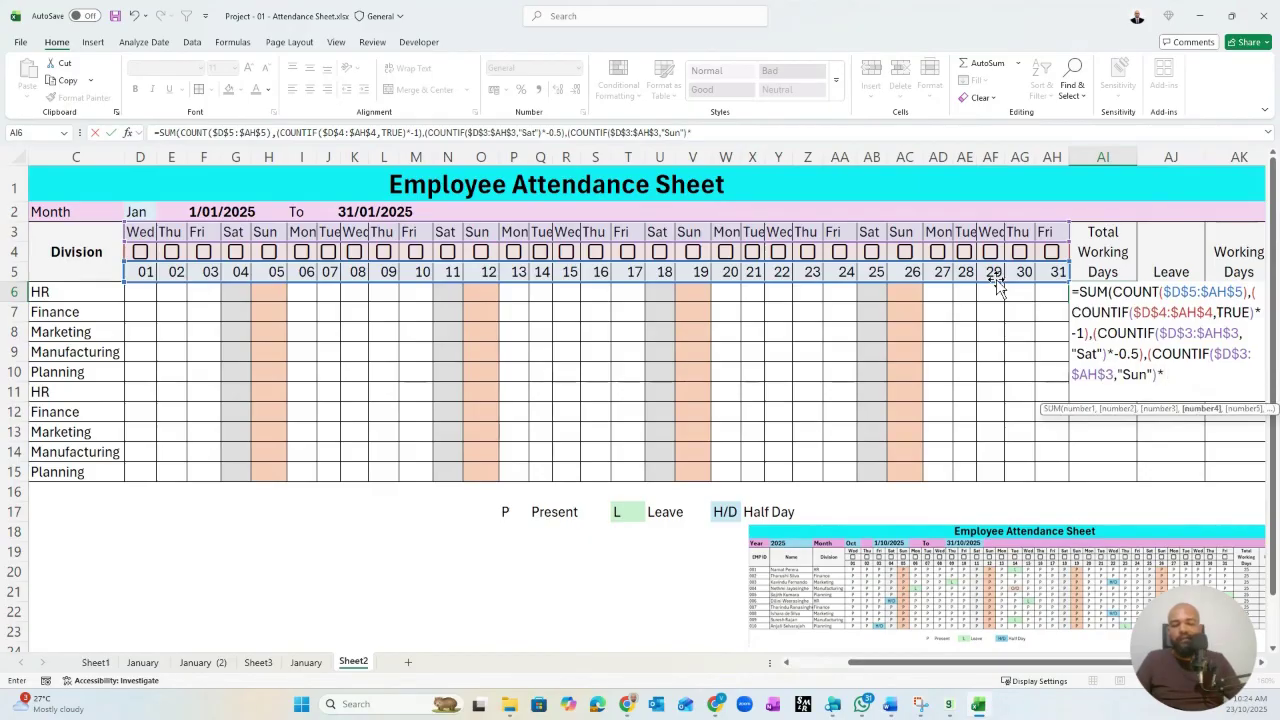
{"action": "type", "text": "1"}
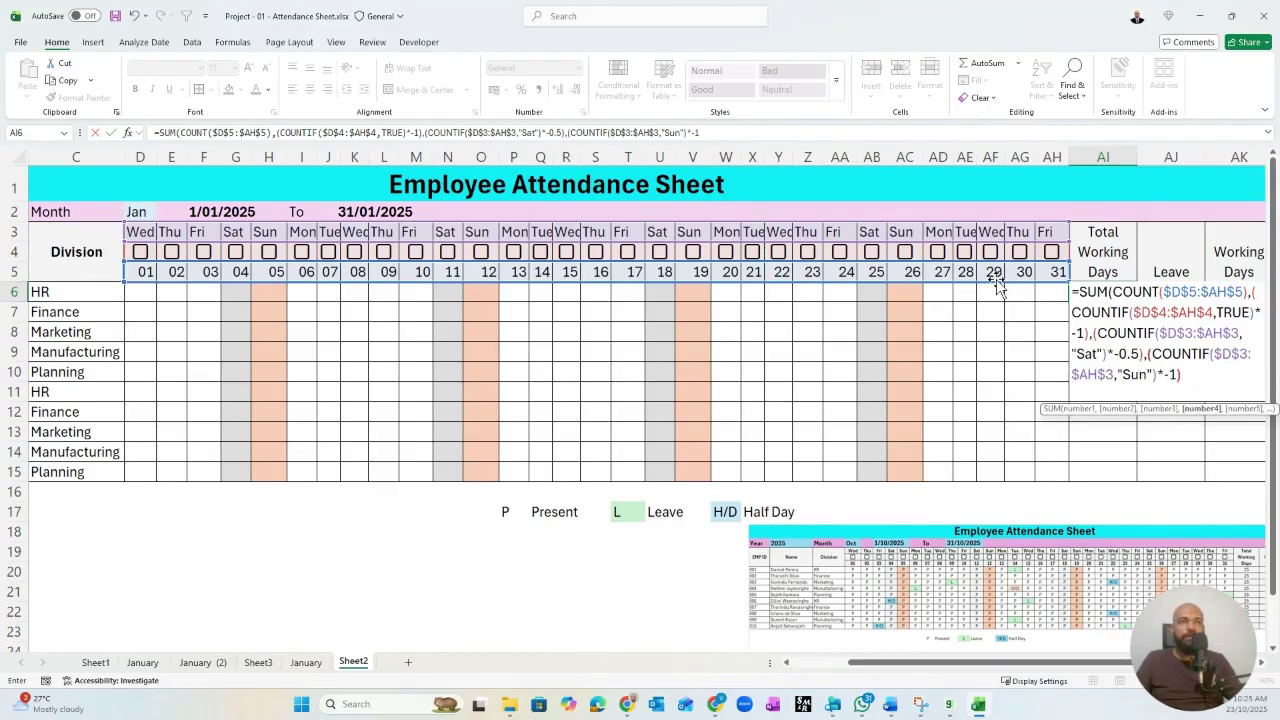
{"action": "type", "text": ")"}
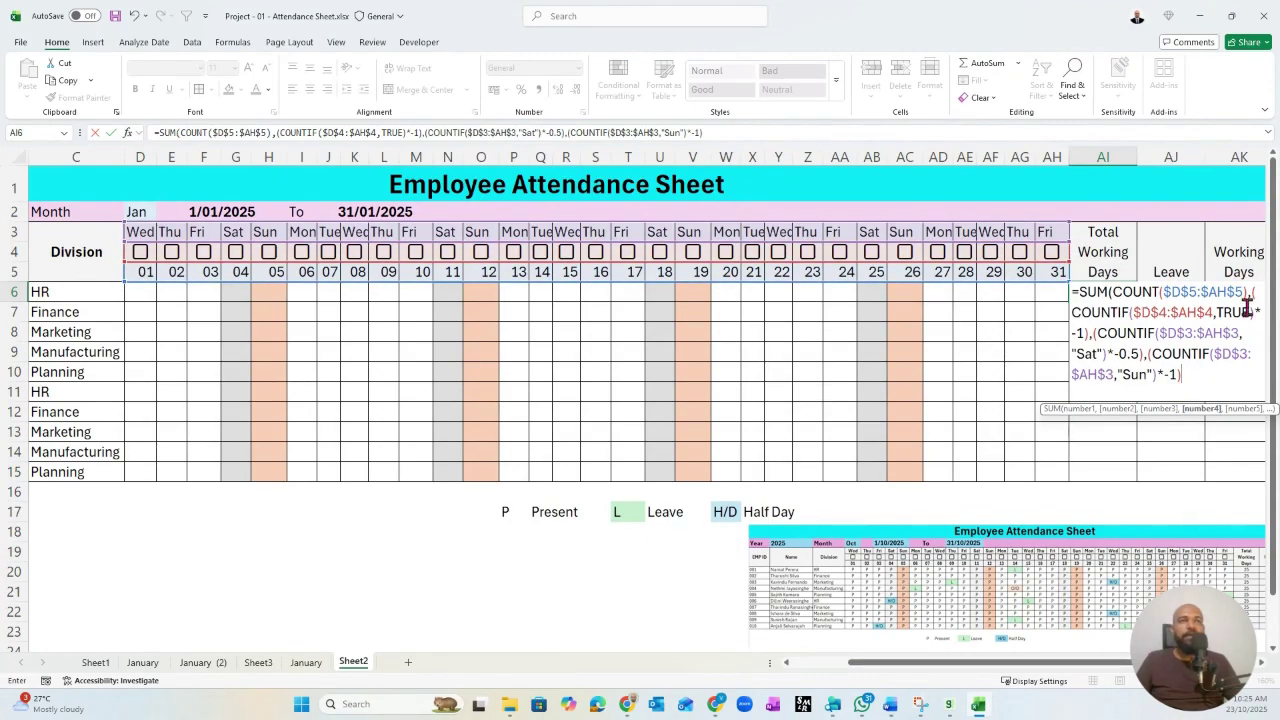
- Finish the Total Working Days formula in AI6 and fill it down to AI15
{"action": "type", "text": ")"}
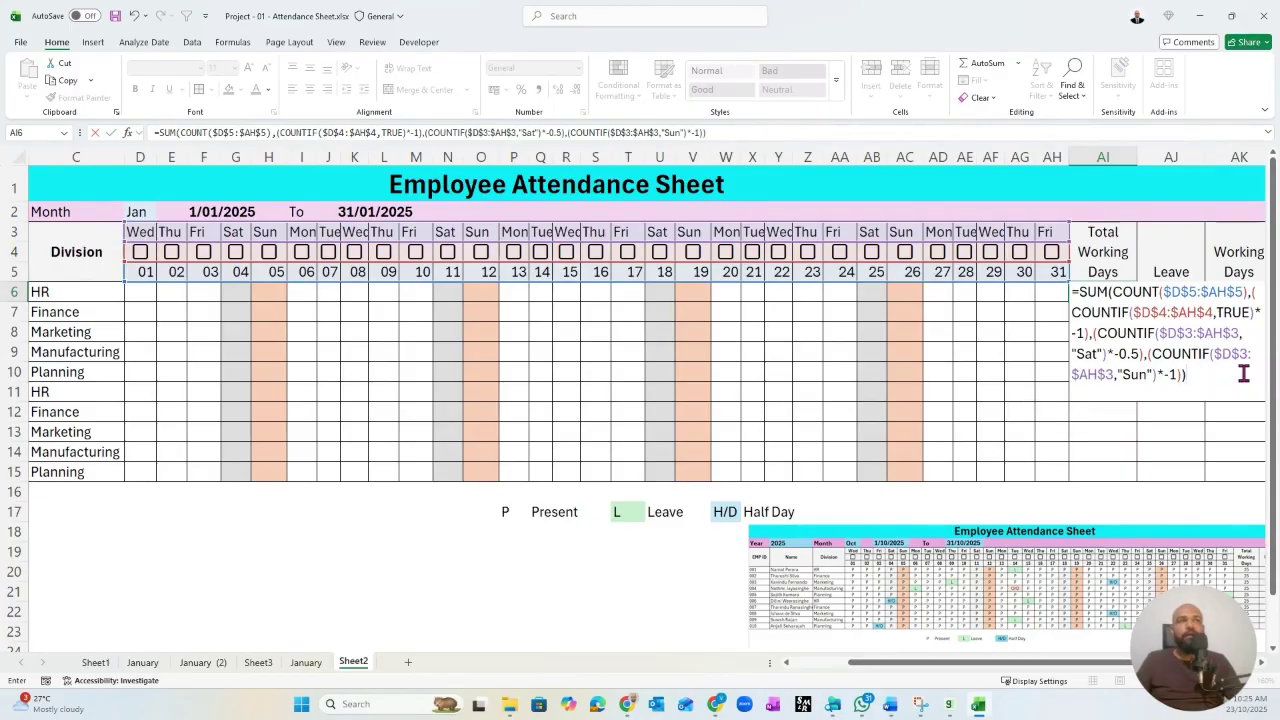
{"action": "key", "text": "Return"}
{"action": "left_click", "coordinate": [1120, 293]}
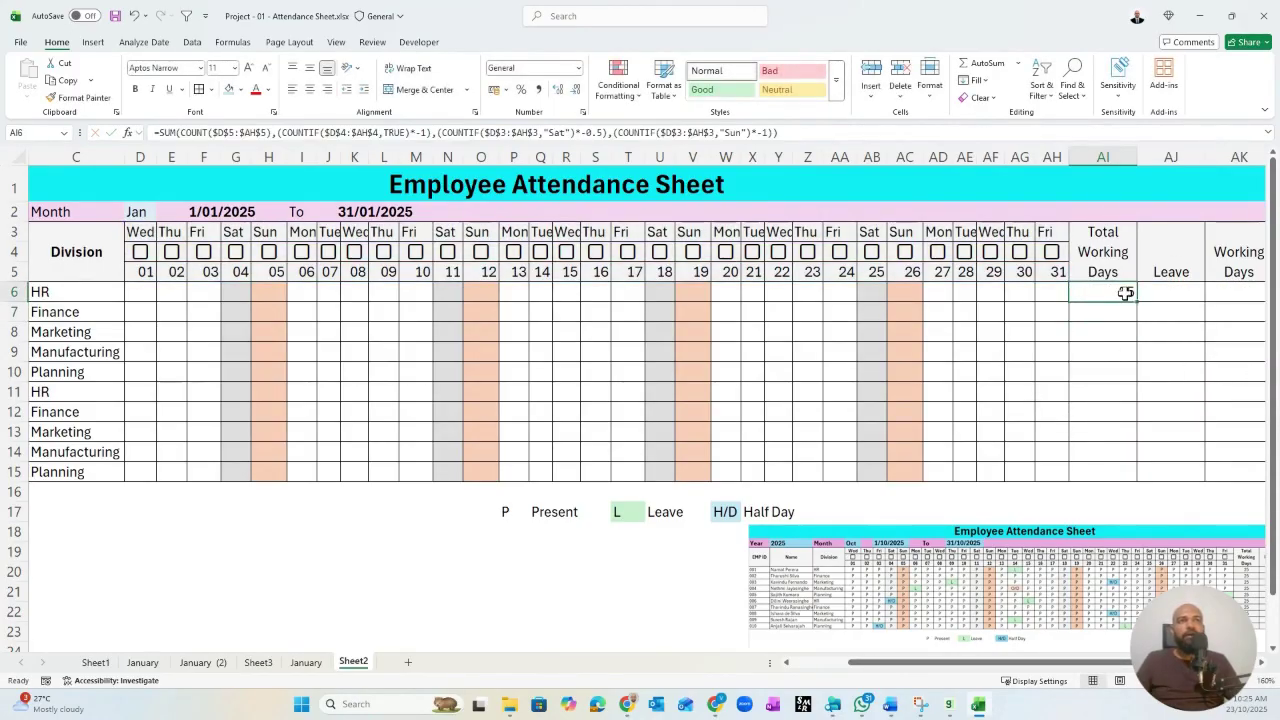
{"action": "left_click_drag", "start_coordinate": [1140, 305], "coordinate": [1143, 477]}
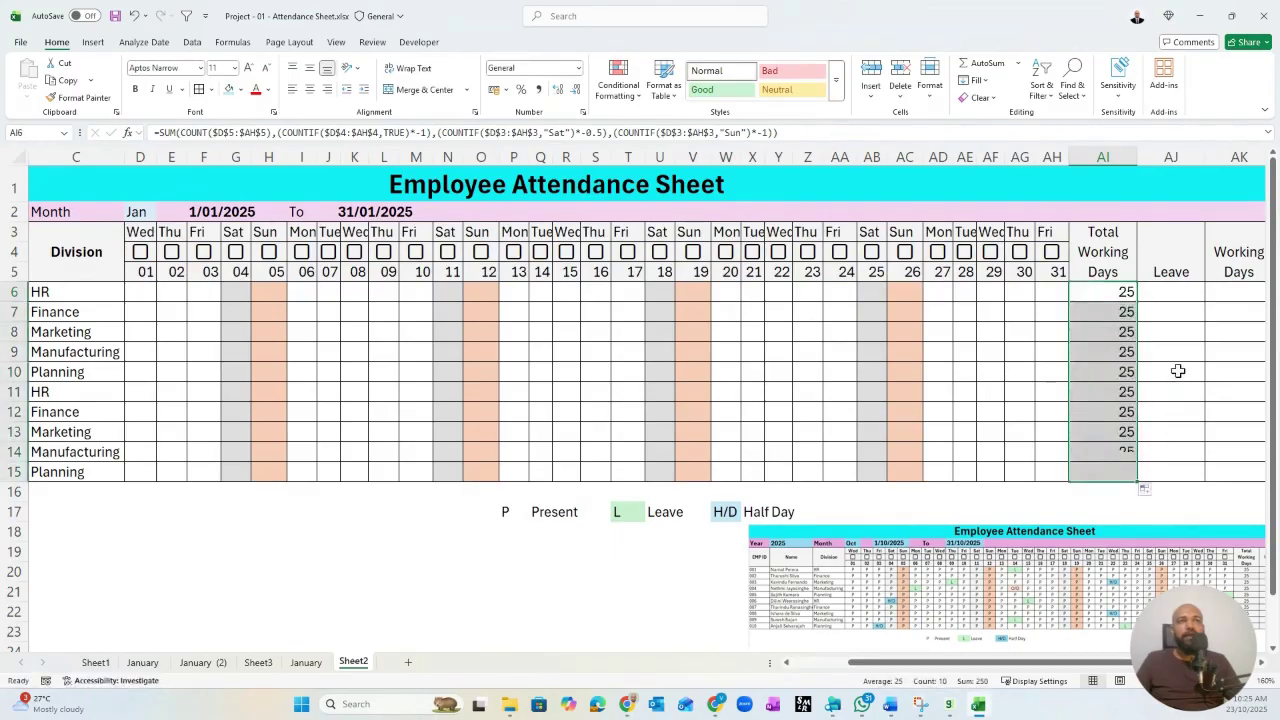
- Switch the month in D2 to Feb to test the Total Working Days formula
{"action": "left_click", "coordinate": [140, 212]}
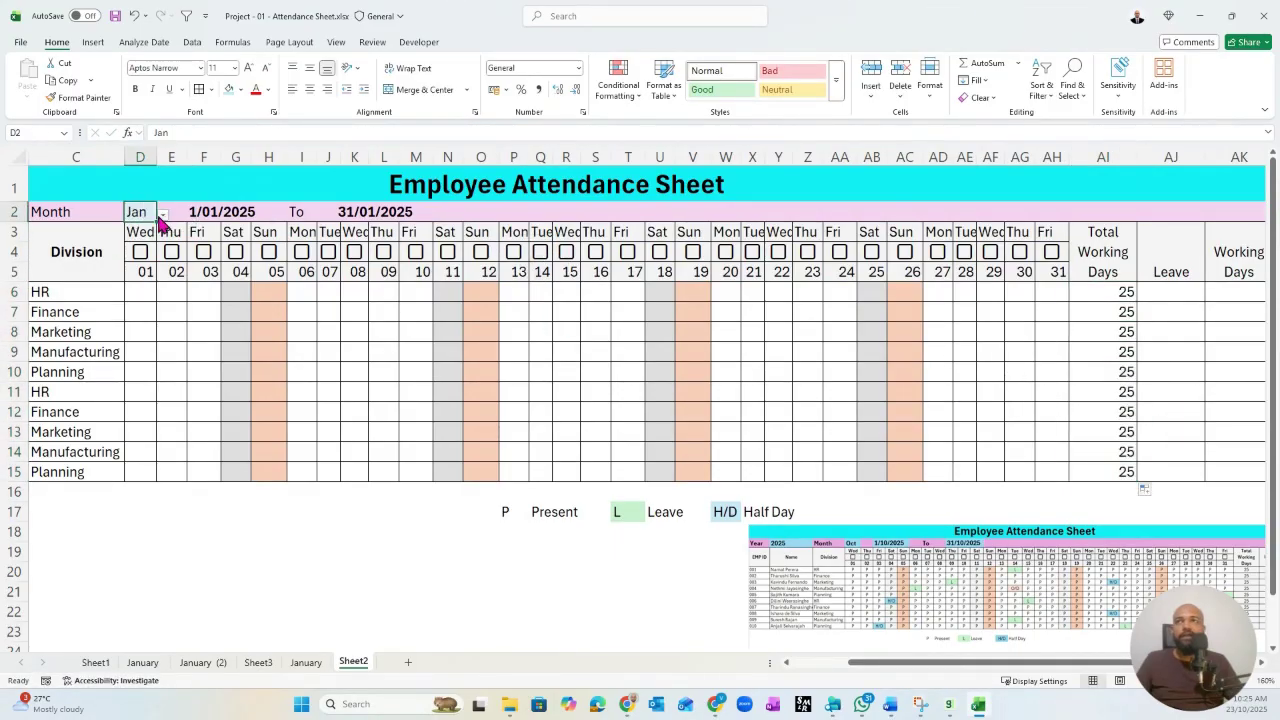
{"action": "left_click", "coordinate": [162, 214]}
{"action": "left_click", "coordinate": [134, 239]}
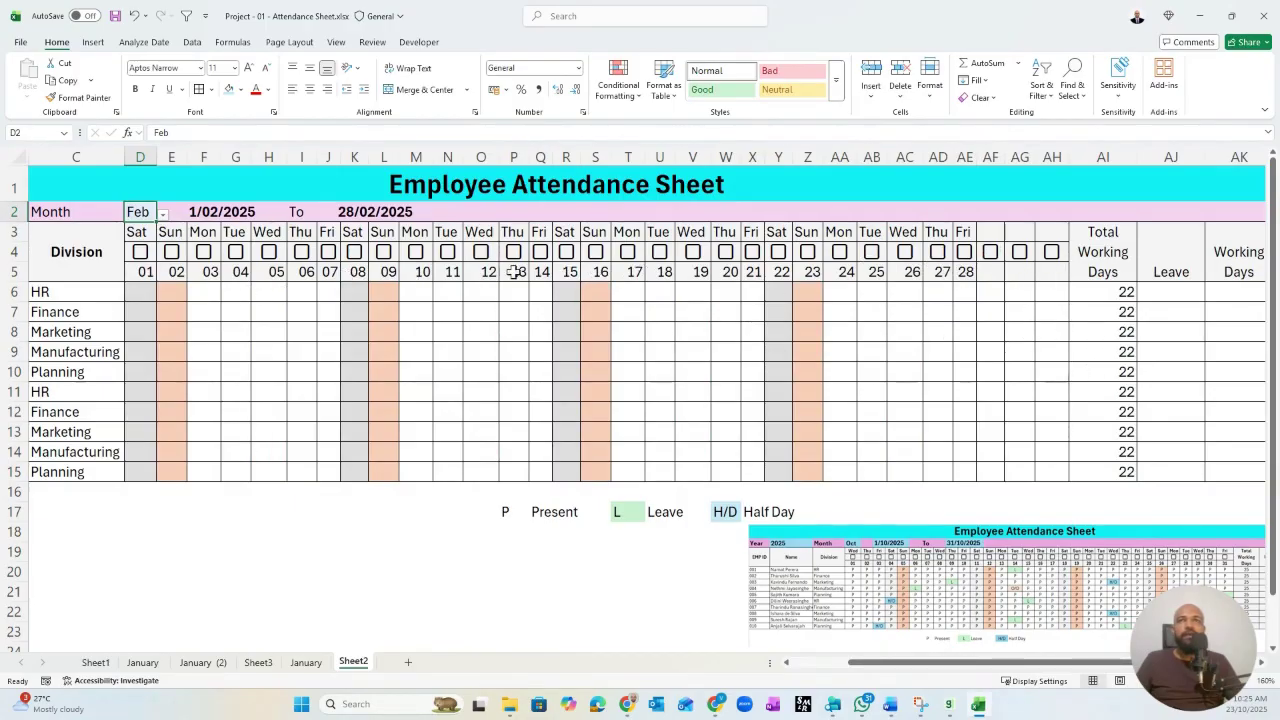
- Test the holiday deduction by ticking the checkboxes for days 04 and 11 and clearing both again
{"action": "left_click", "coordinate": [235, 252]}
{"action": "left_click", "coordinate": [449, 252]}
{"action": "left_click", "coordinate": [448, 252]}
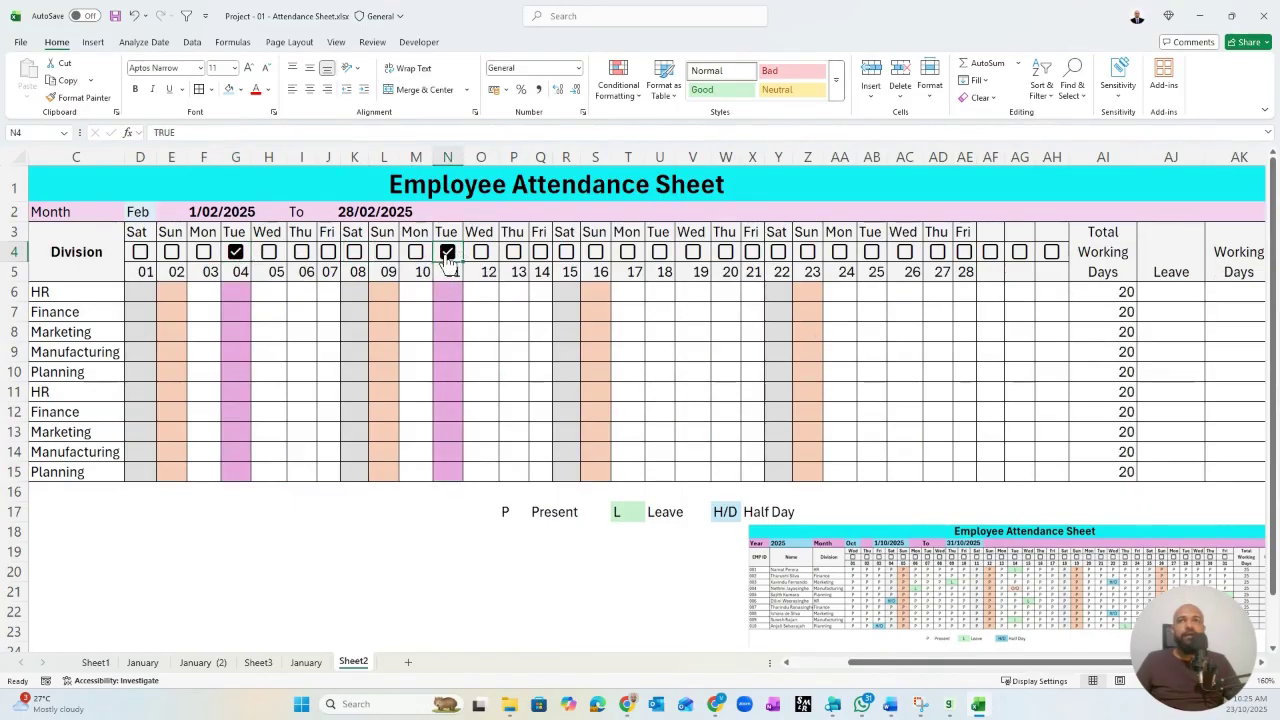
{"action": "left_click", "coordinate": [238, 258]}
- Set the month in D2 back to Jan
{"action": "left_click", "coordinate": [138, 212]}
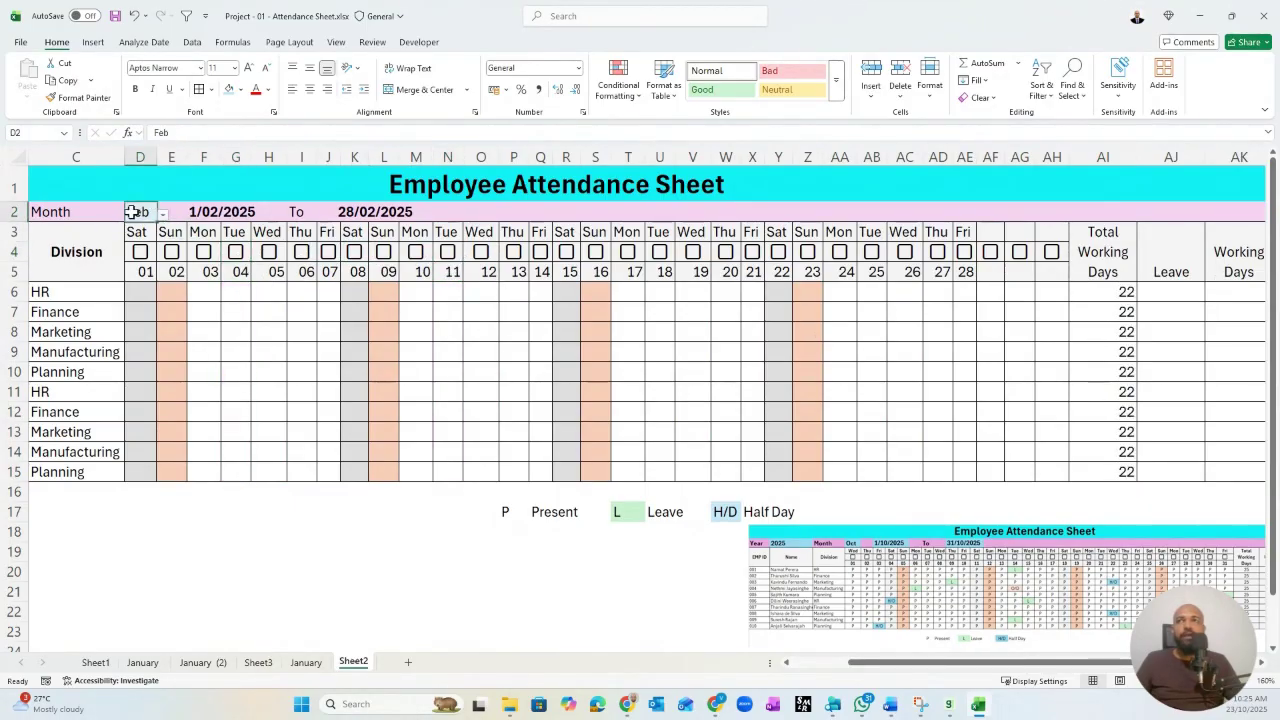
{"action": "left_click", "coordinate": [163, 213]}
{"action": "left_click", "coordinate": [138, 232]}
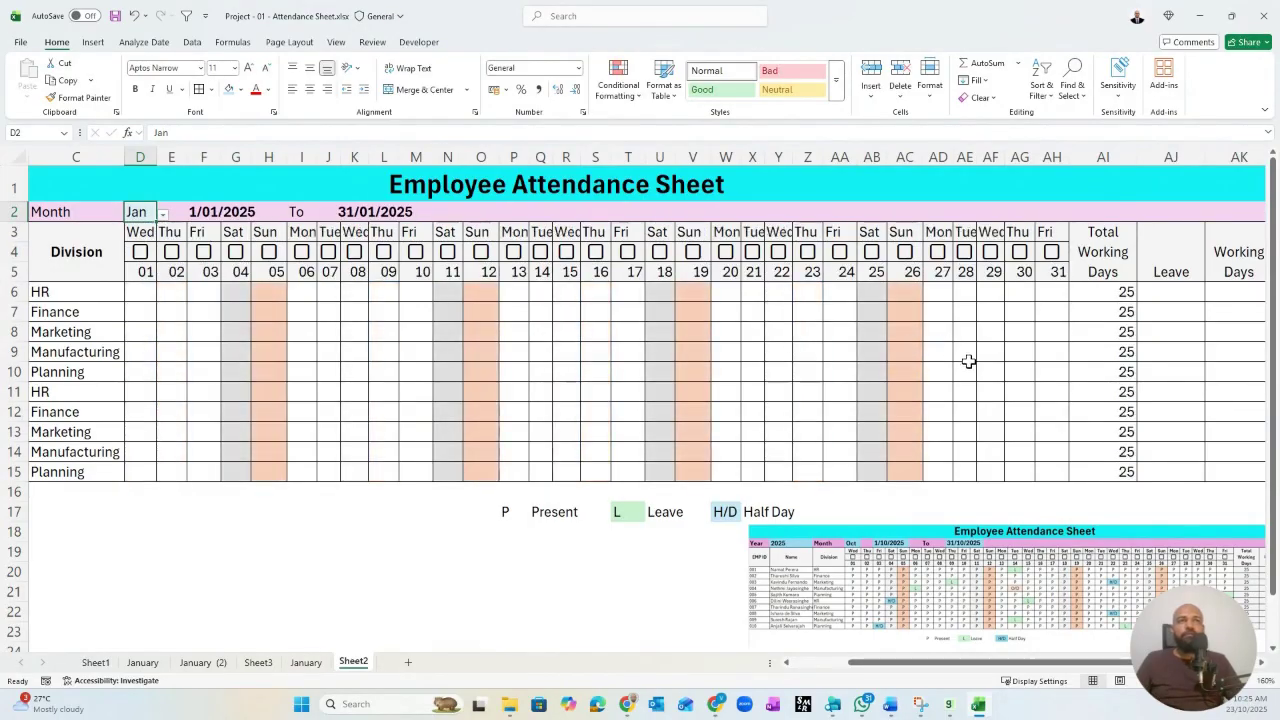
- Start the Leave formula in AJ6 with a COUNTIF nested inside a SUM
{"action": "left_click", "coordinate": [1172, 292]}
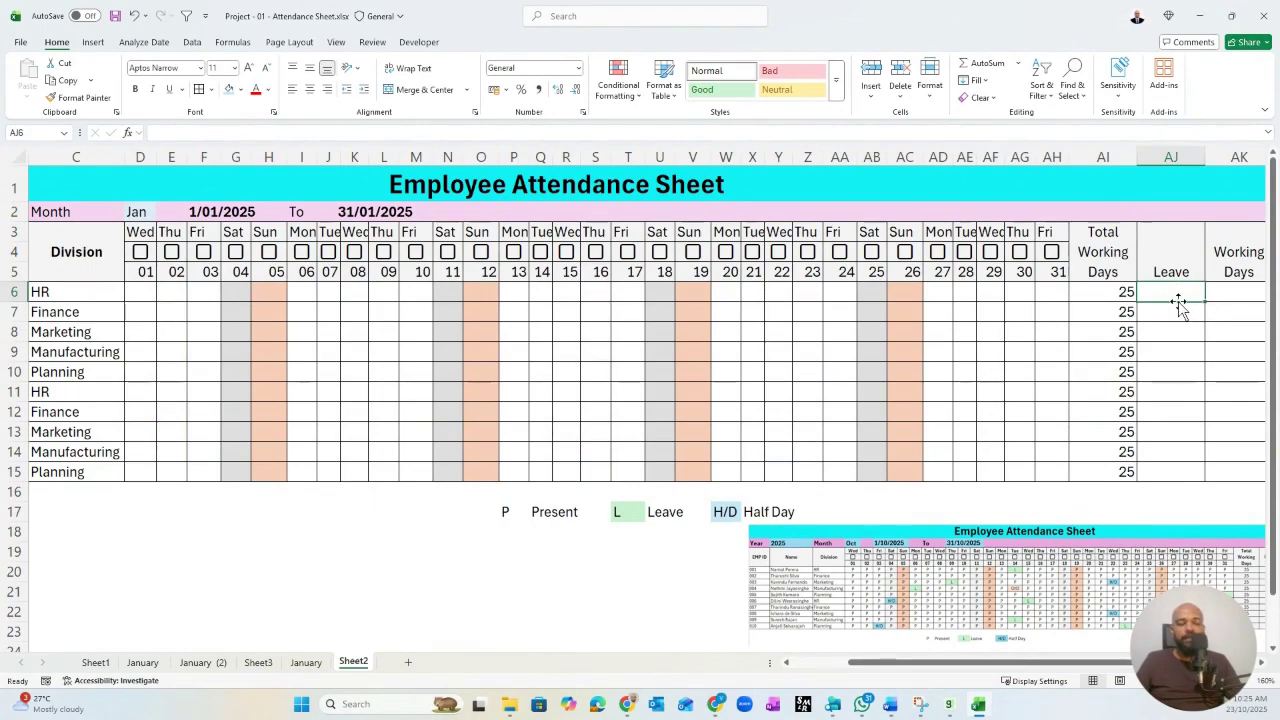
{"action": "type", "text": "="}
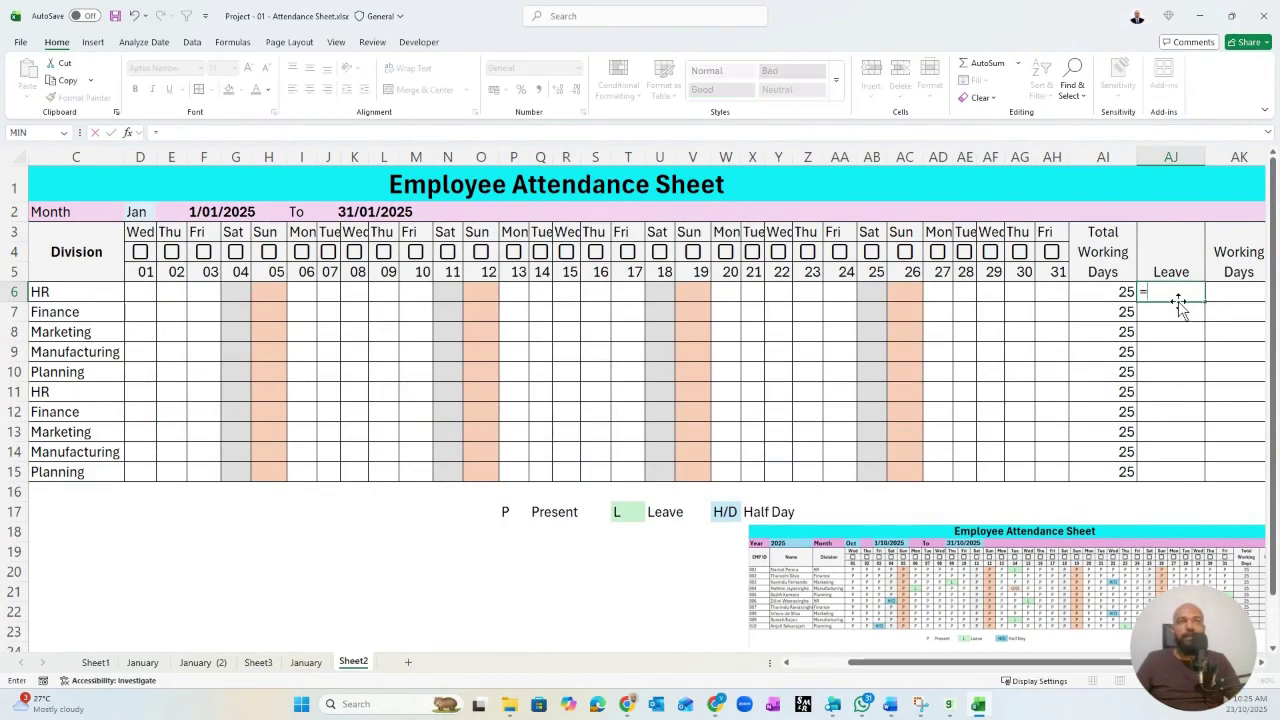
{"action": "type", "text": "count"}
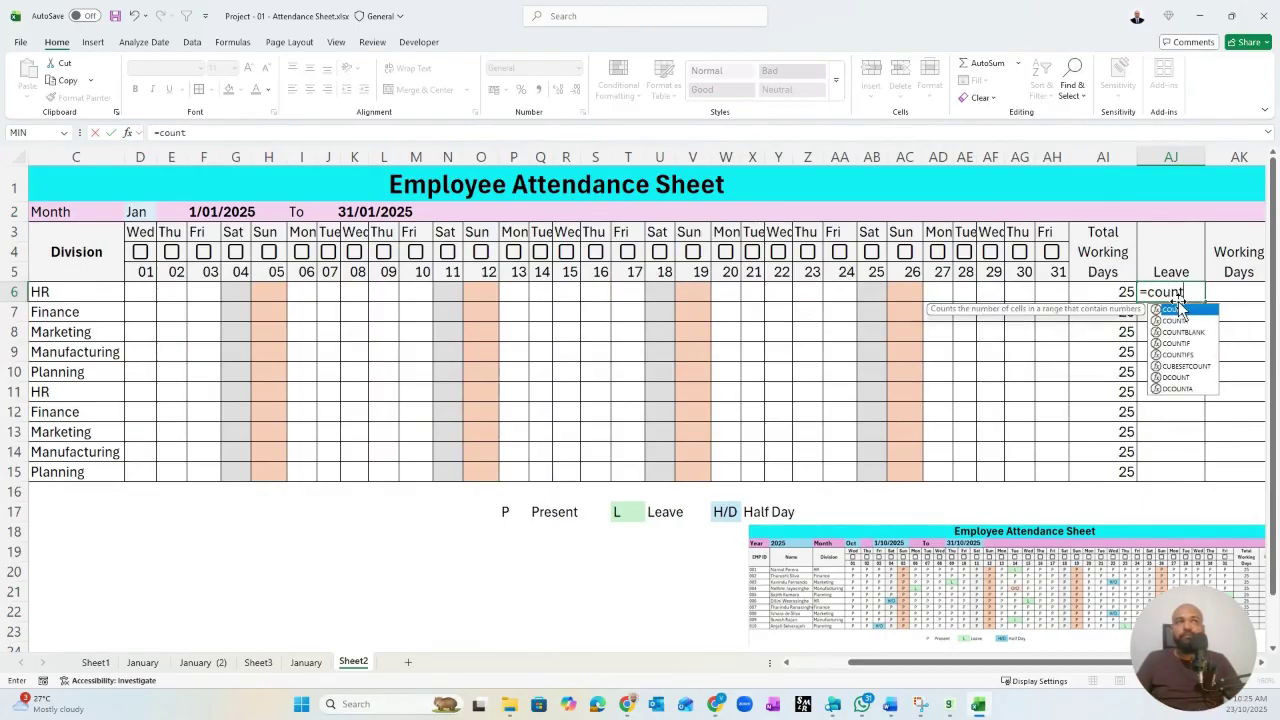
{"action": "type", "text": "if"}
{"action": "key", "text": "Tab"}
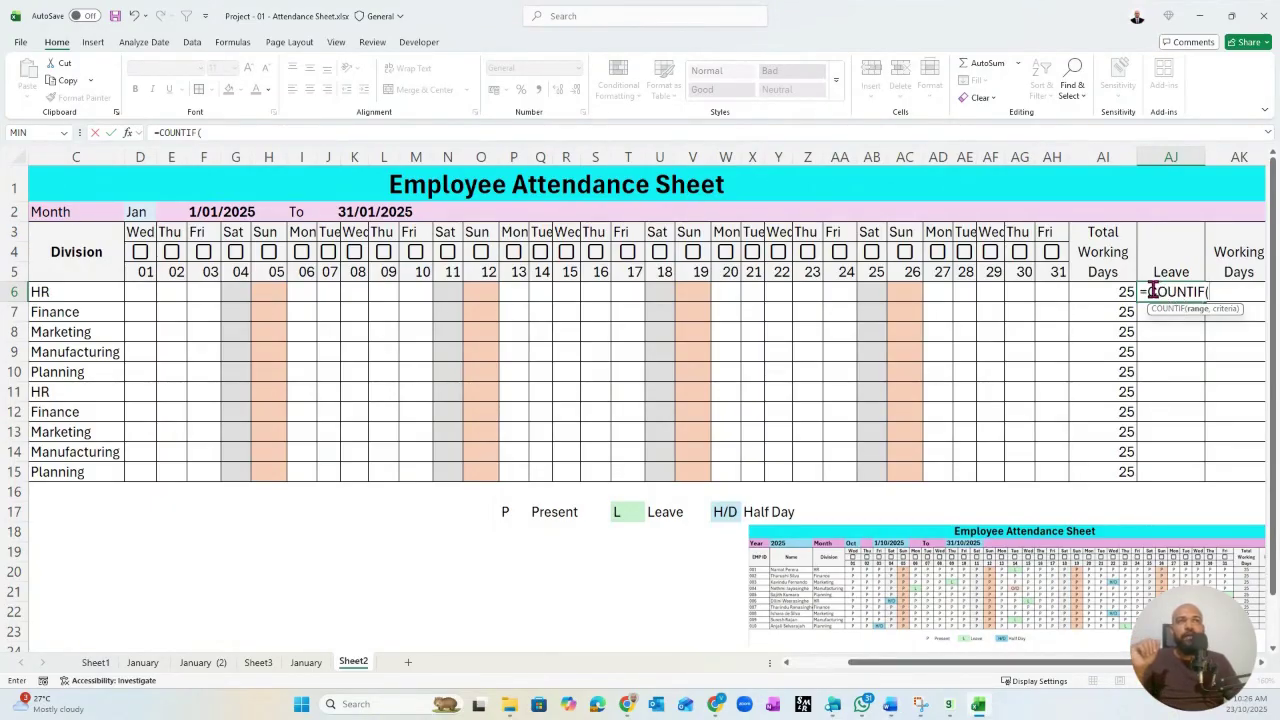
{"action": "left_click", "coordinate": [1155, 292]}
{"action": "type", "text": "sum"}
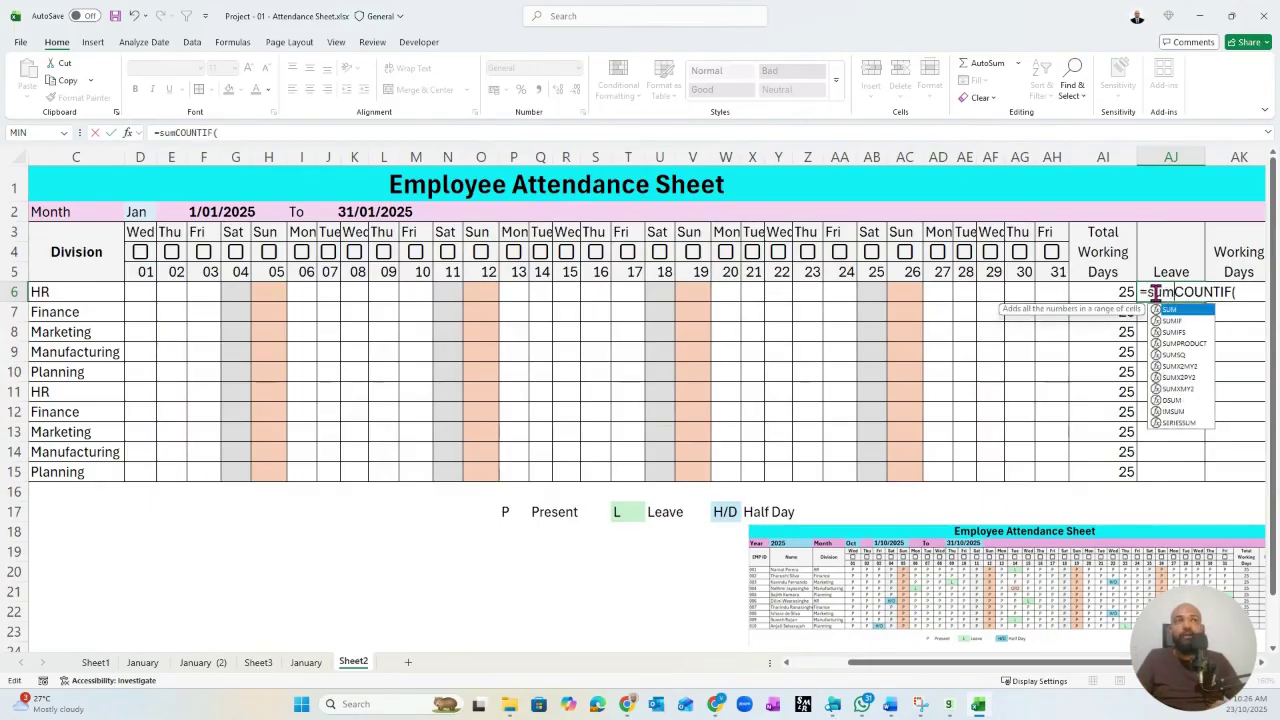
{"action": "key", "text": "Tab"}
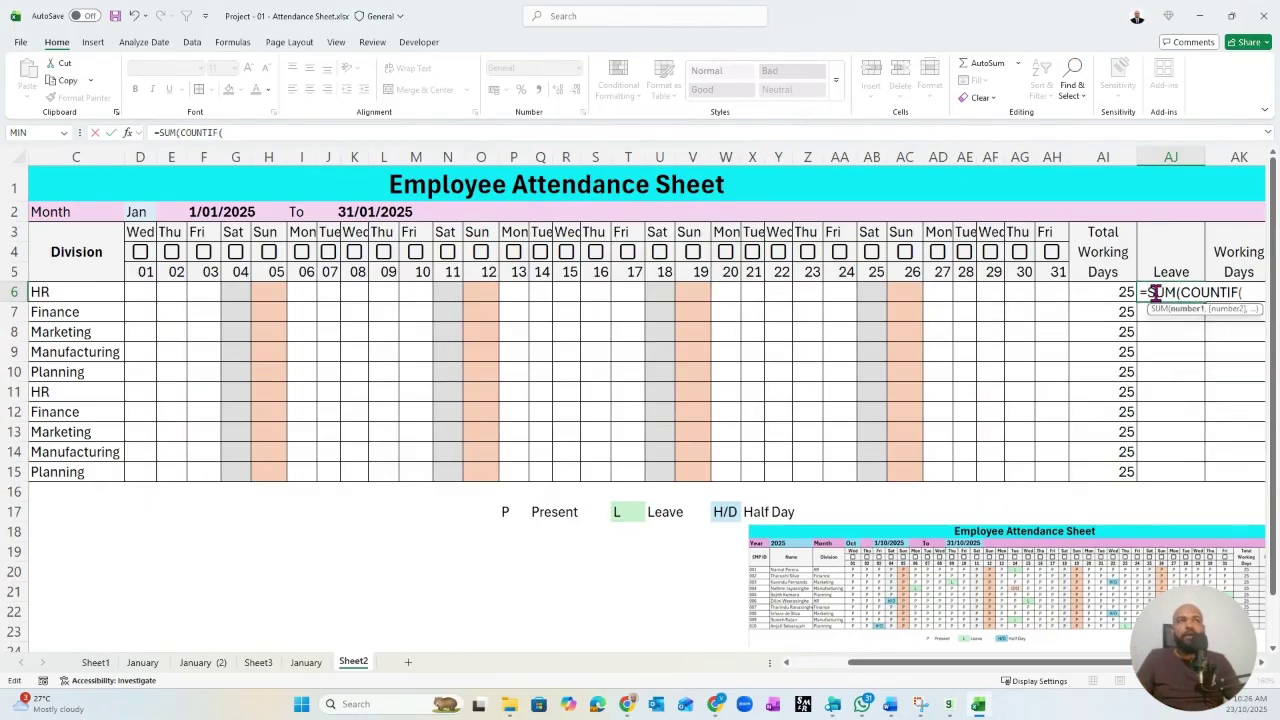
- Complete the first COUNTIF in AJ6 with the range D6:AH6 and the criterion "L"
{"action": "left_click", "coordinate": [1250, 293]}
{"action": "left_click_drag", "start_coordinate": [147, 292], "coordinate": [1060, 298]}
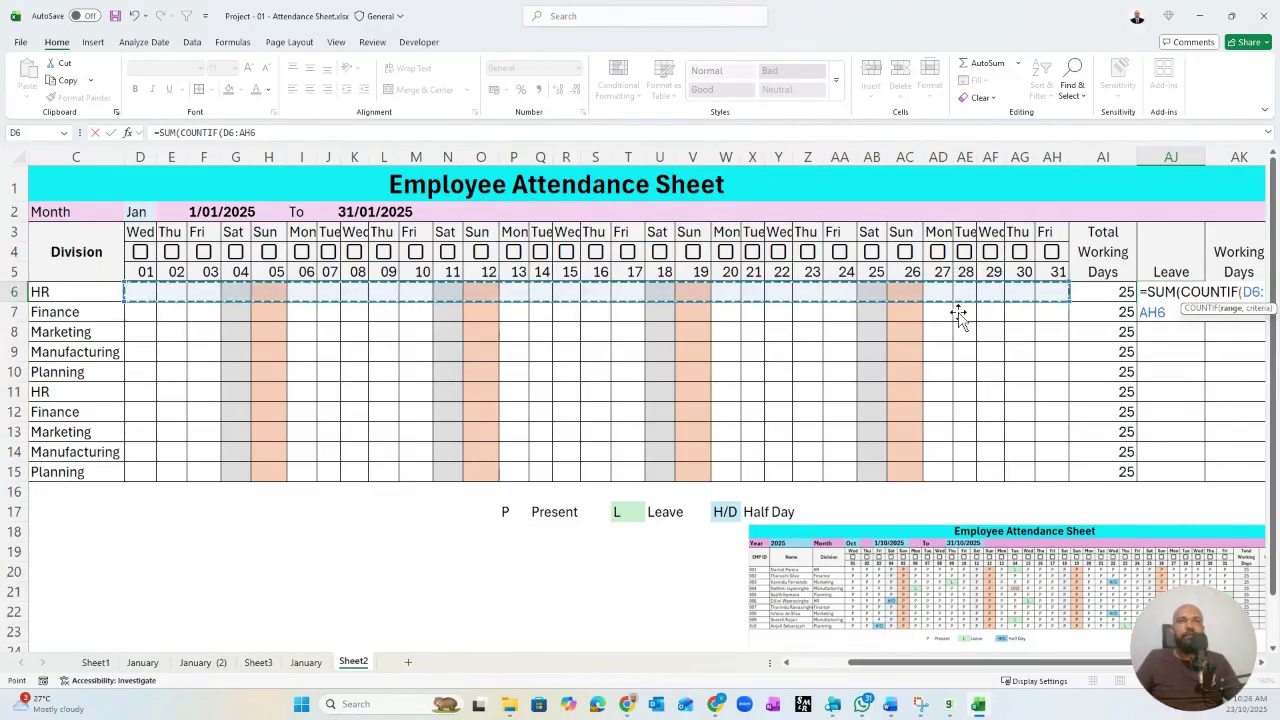
{"action": "type", "text": ",\"L"}
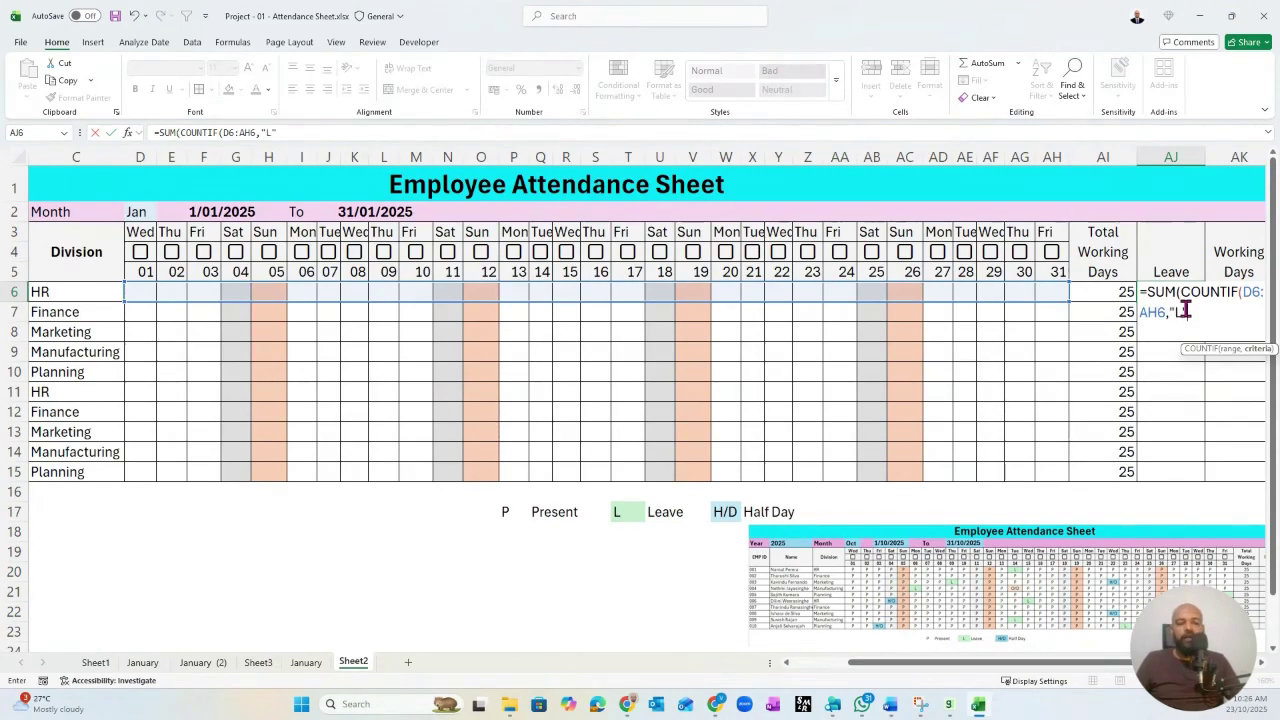
{"action": "type", "text": "\")"}
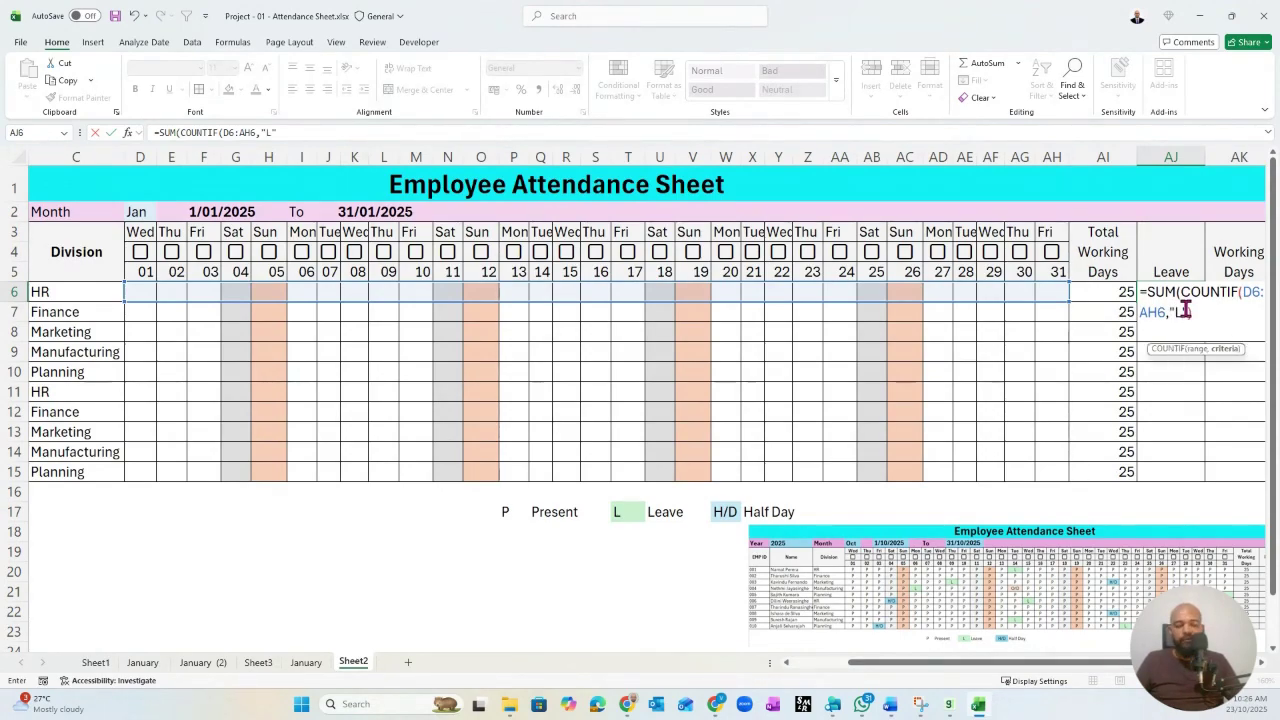
- Add COUNTIF(D6:AH6,"H/D") as the second SUM term in AJ6 to count the half days
{"action": "type", "text": ","}
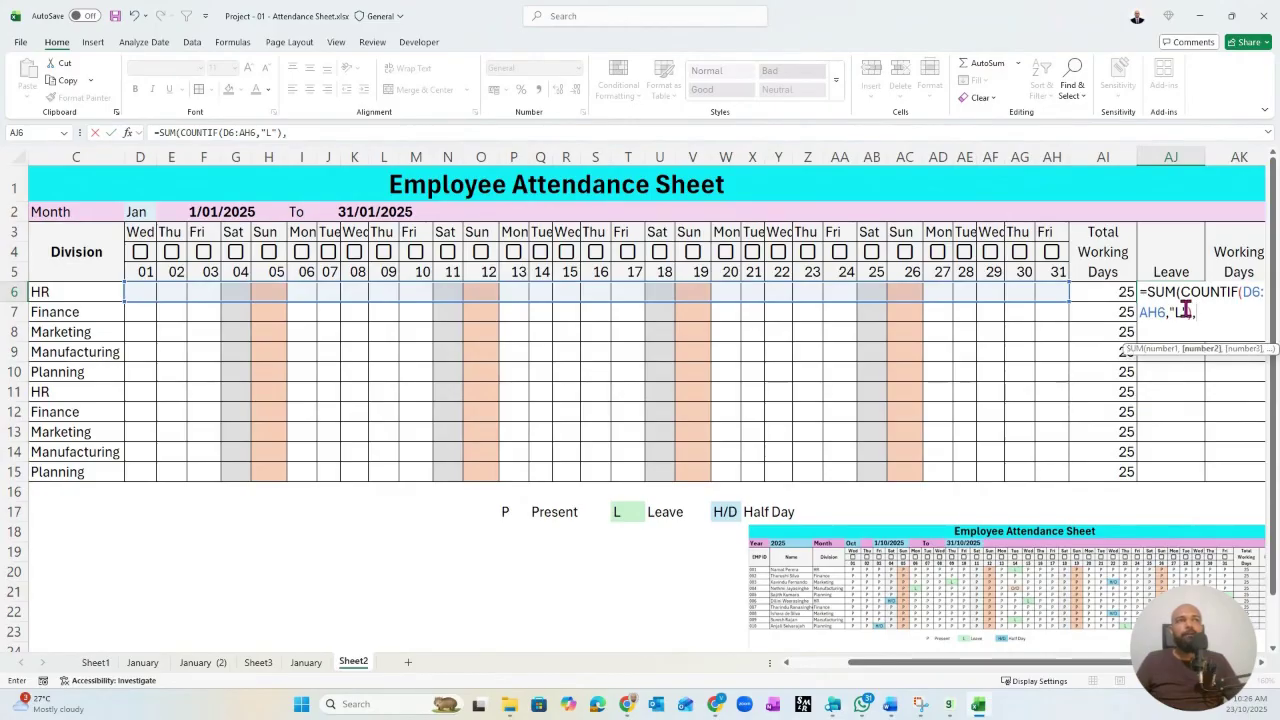
{"action": "type", "text": "C"}
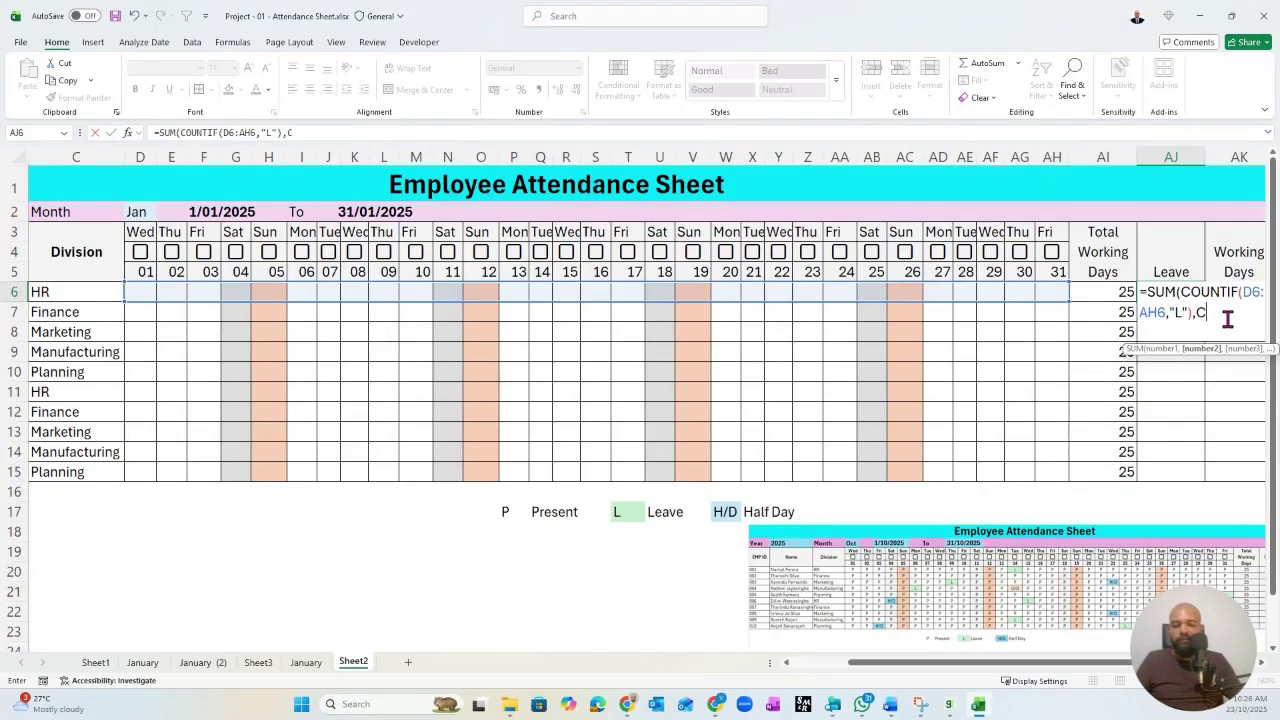
{"action": "type", "text": "ount"}
{"action": "key", "text": "Tab"}
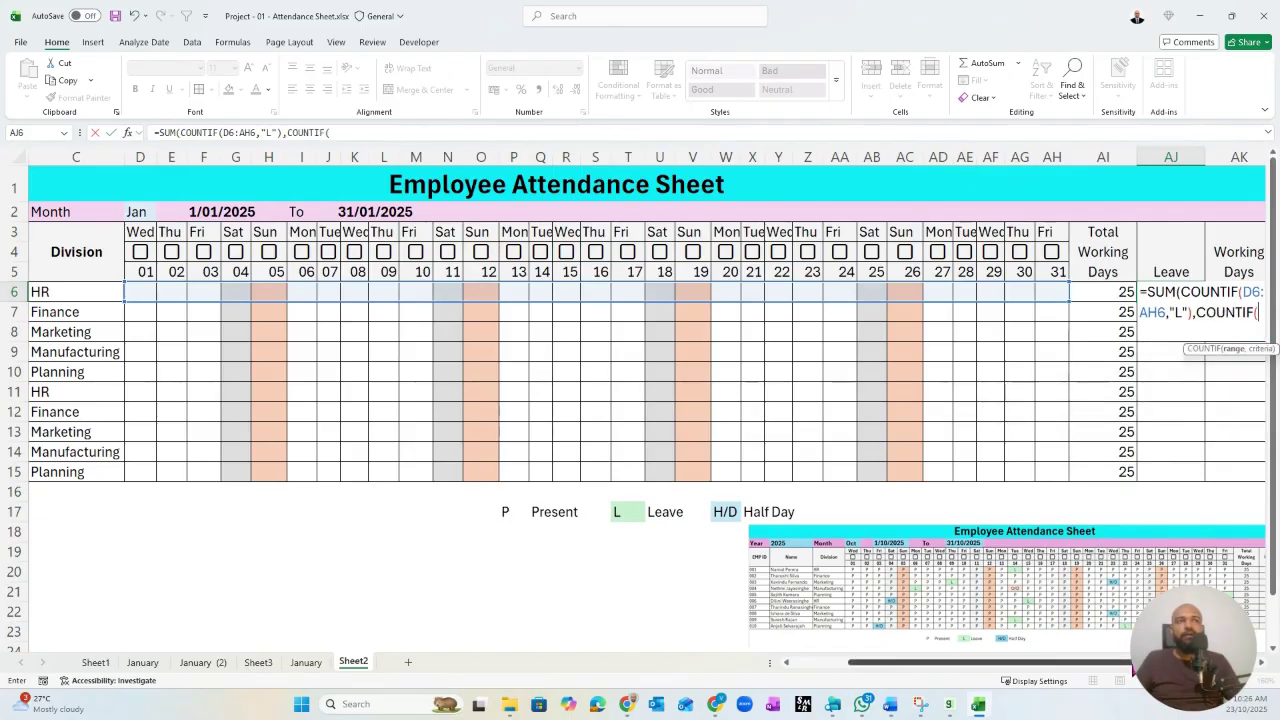
{"action": "scroll", "coordinate": [1089, 358], "scroll_direction": "right", "scroll_amount": 3}
{"action": "left_click", "coordinate": [1257, 290]}
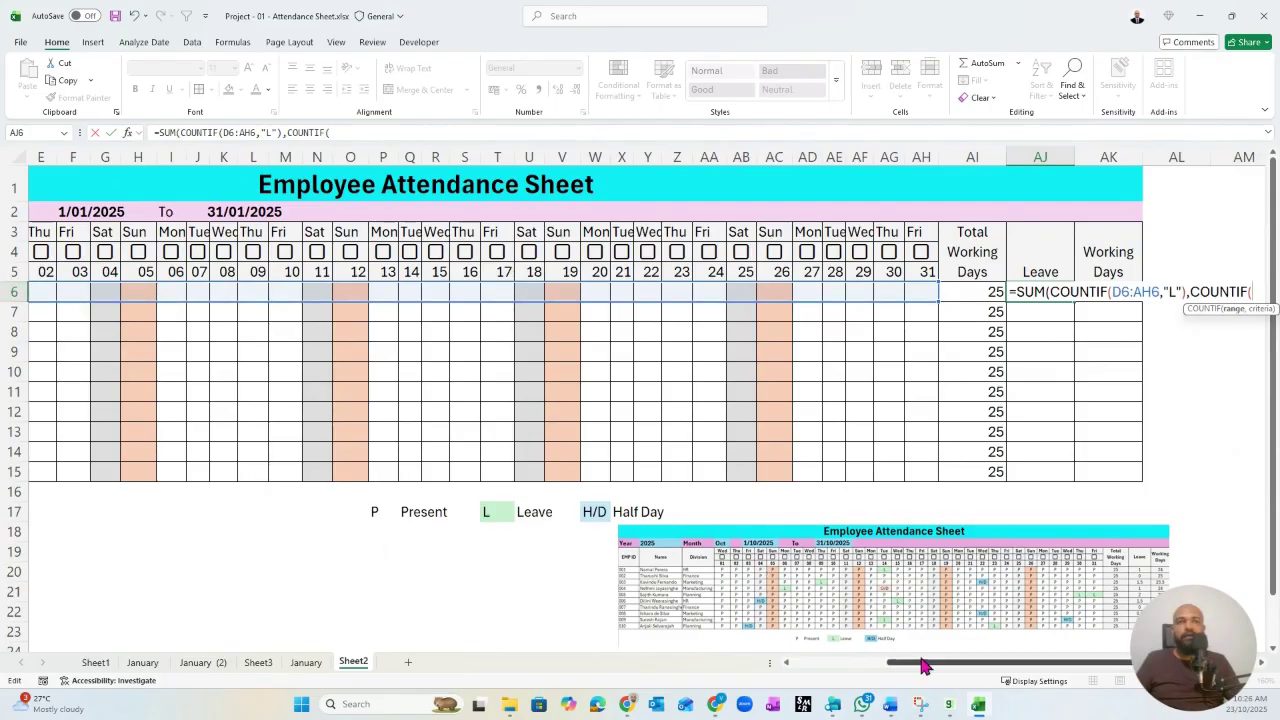
{"action": "left_click_drag", "start_coordinate": [926, 667], "coordinate": [898, 670]}
{"action": "left_click_drag", "start_coordinate": [86, 292], "coordinate": [990, 288]}
{"action": "type", "text": ","}
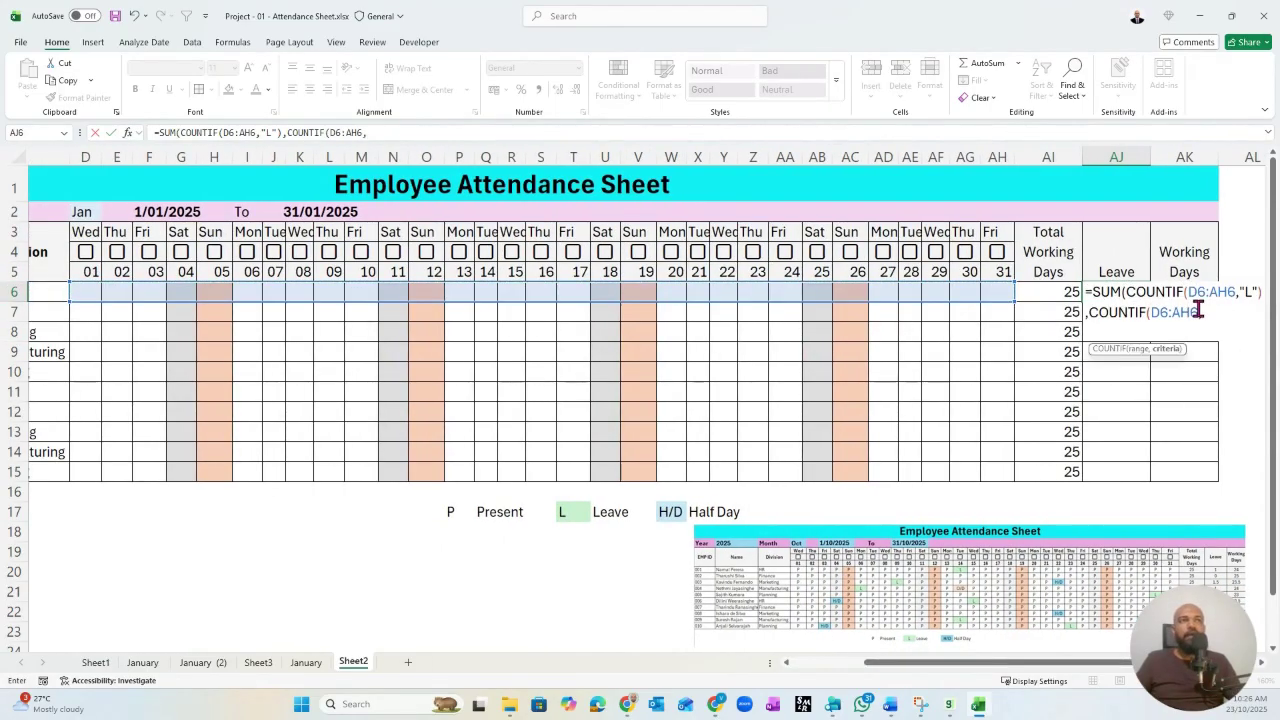
{"action": "type", "text": "\"H/D"}
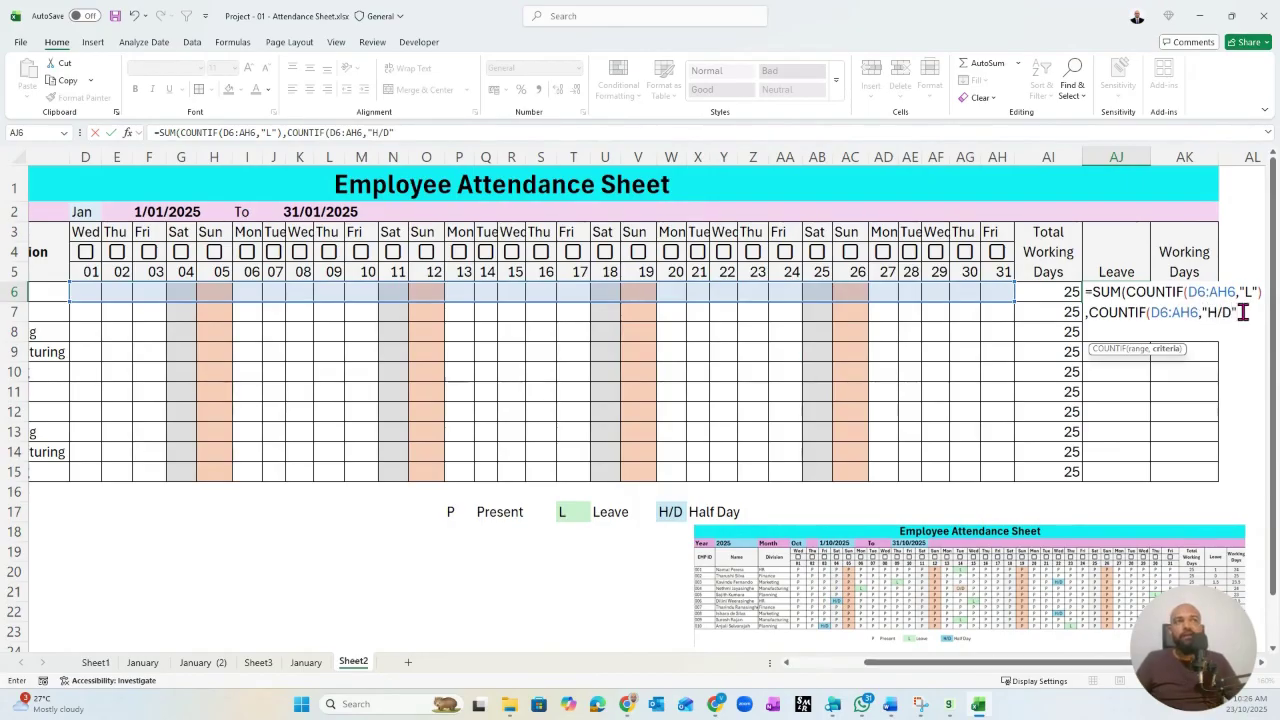
{"action": "type", "text": "\")"}
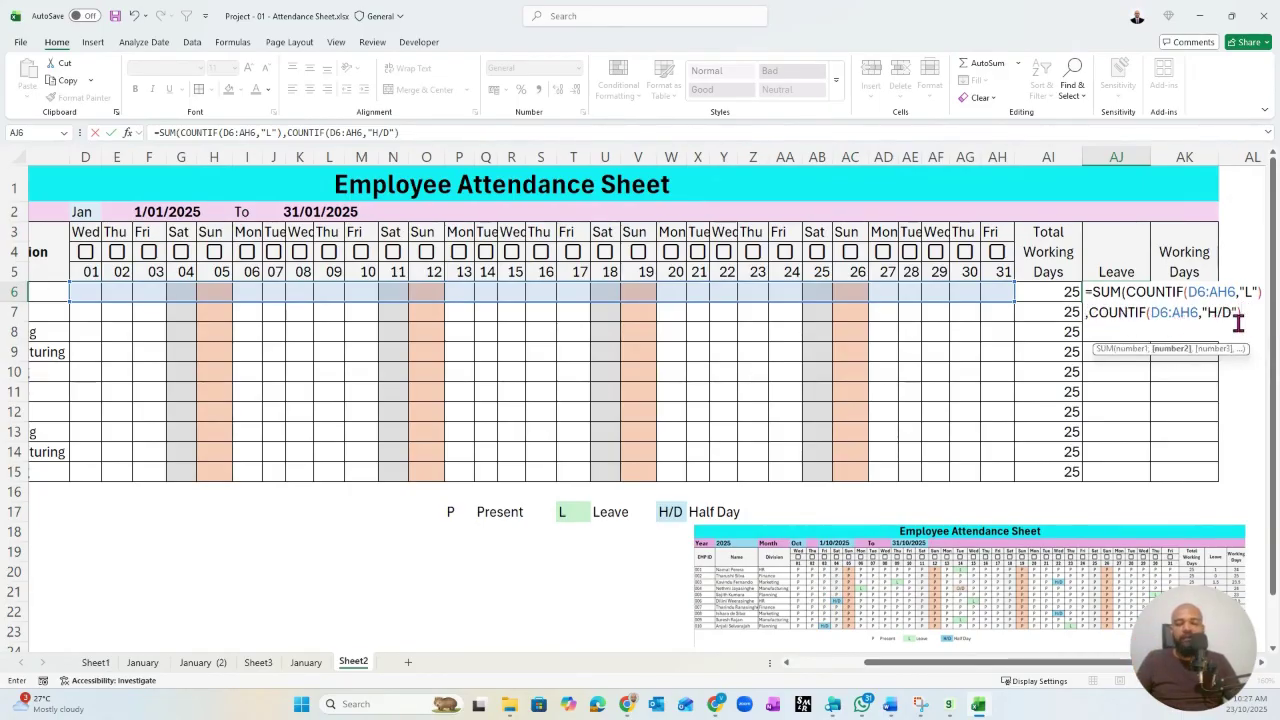
- Complete the Leave formula in AJ6 by weighting the parenthesised H/D COUNTIF with *0.5 and closing the SUM
{"action": "type", "text": "*0."}
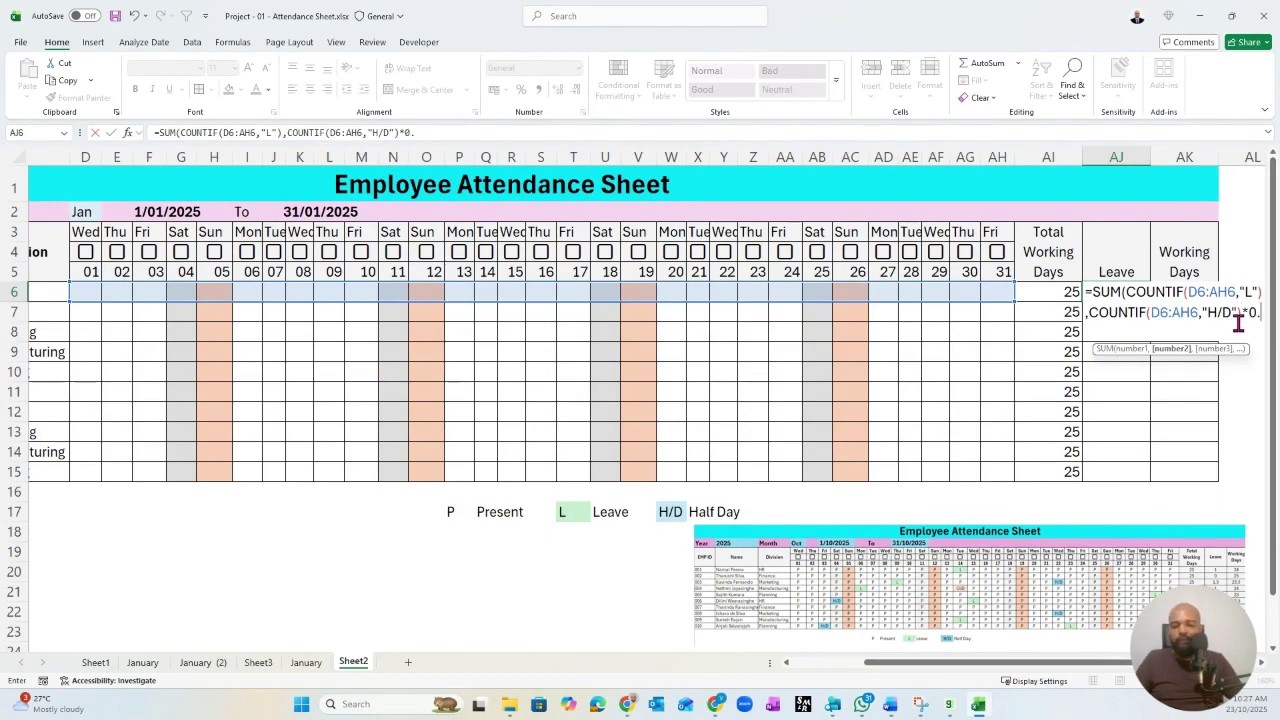
{"action": "type", "text": "5)"}
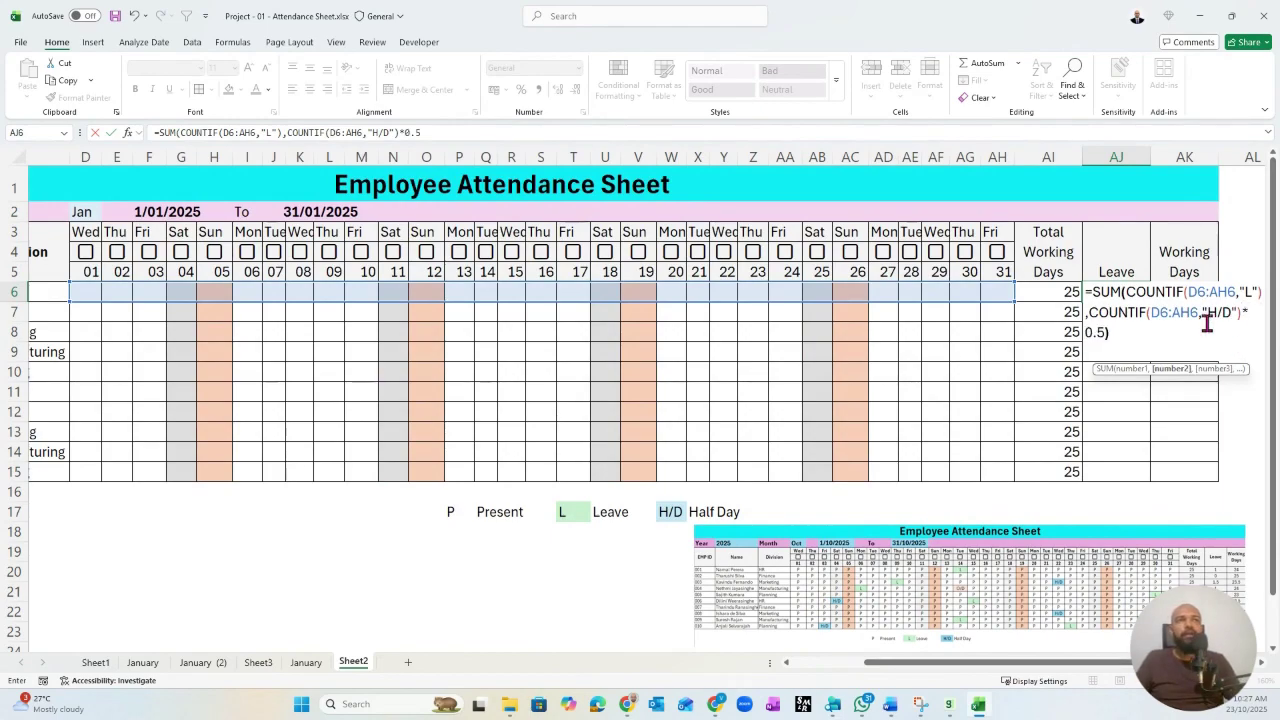
{"action": "left_click", "coordinate": [1092, 313]}
{"action": "type", "text": "("}
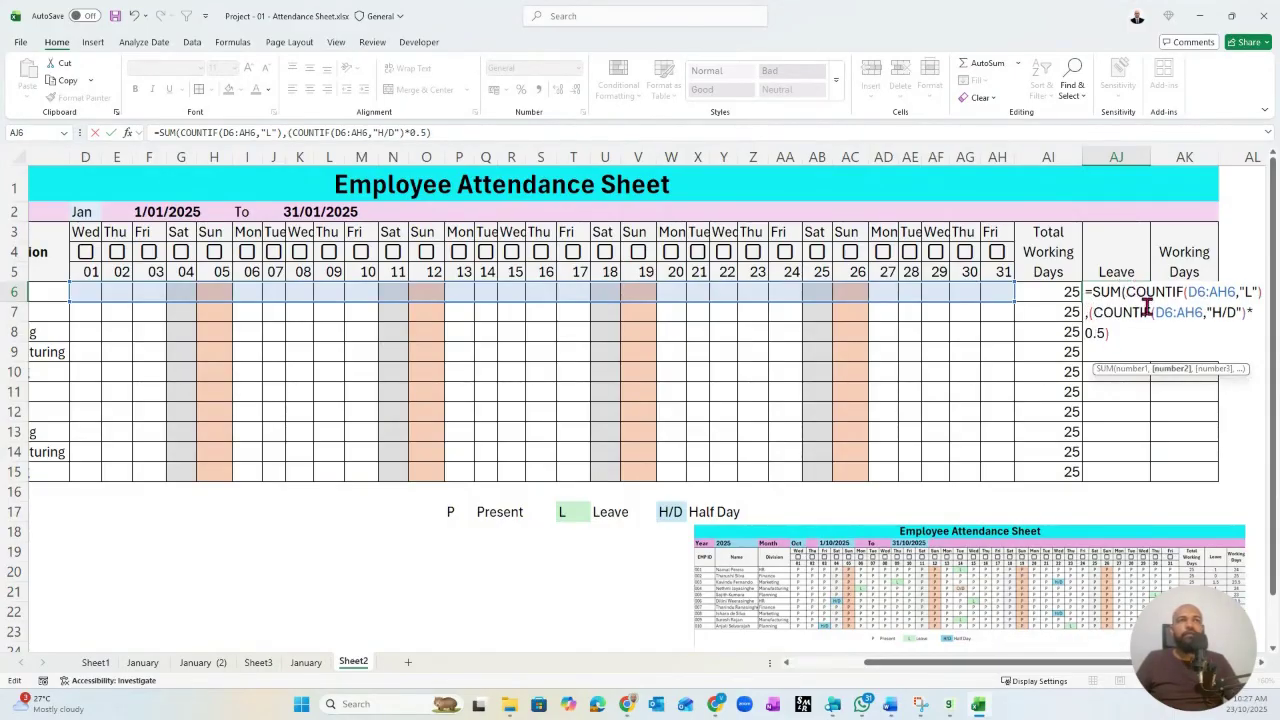
{"action": "left_click", "coordinate": [1118, 333]}
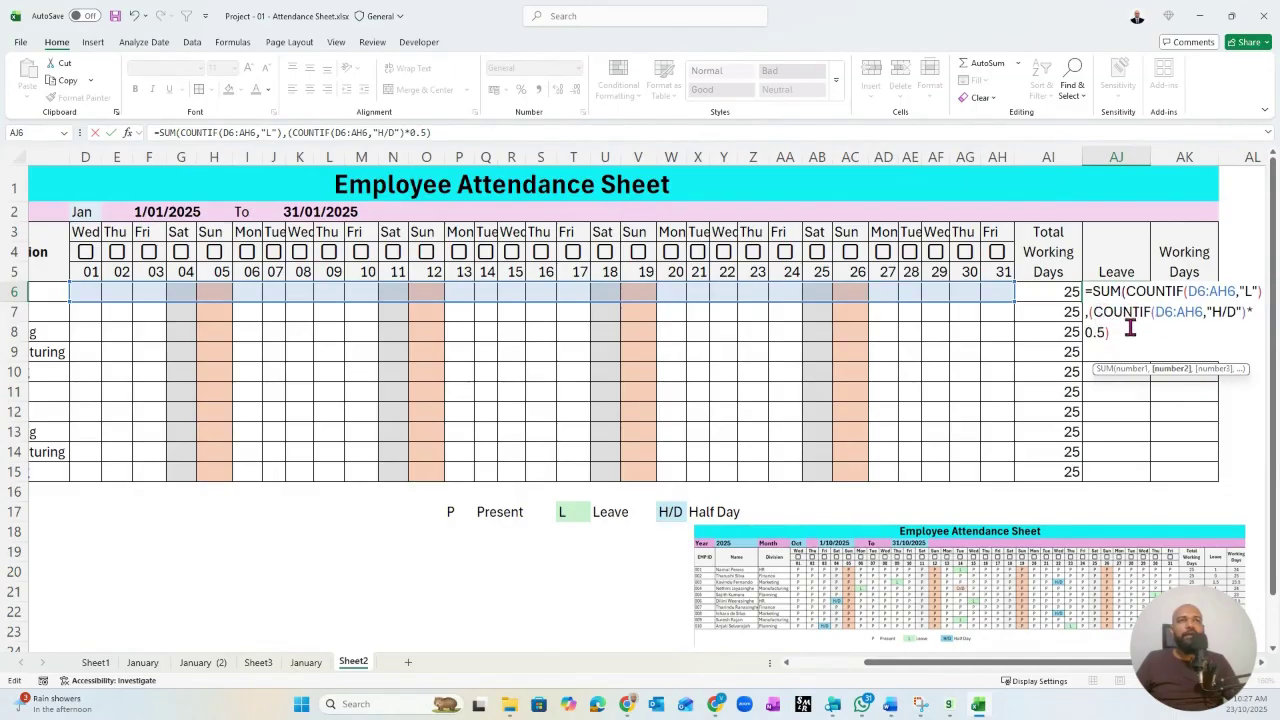
{"action": "type", "text": ")"}
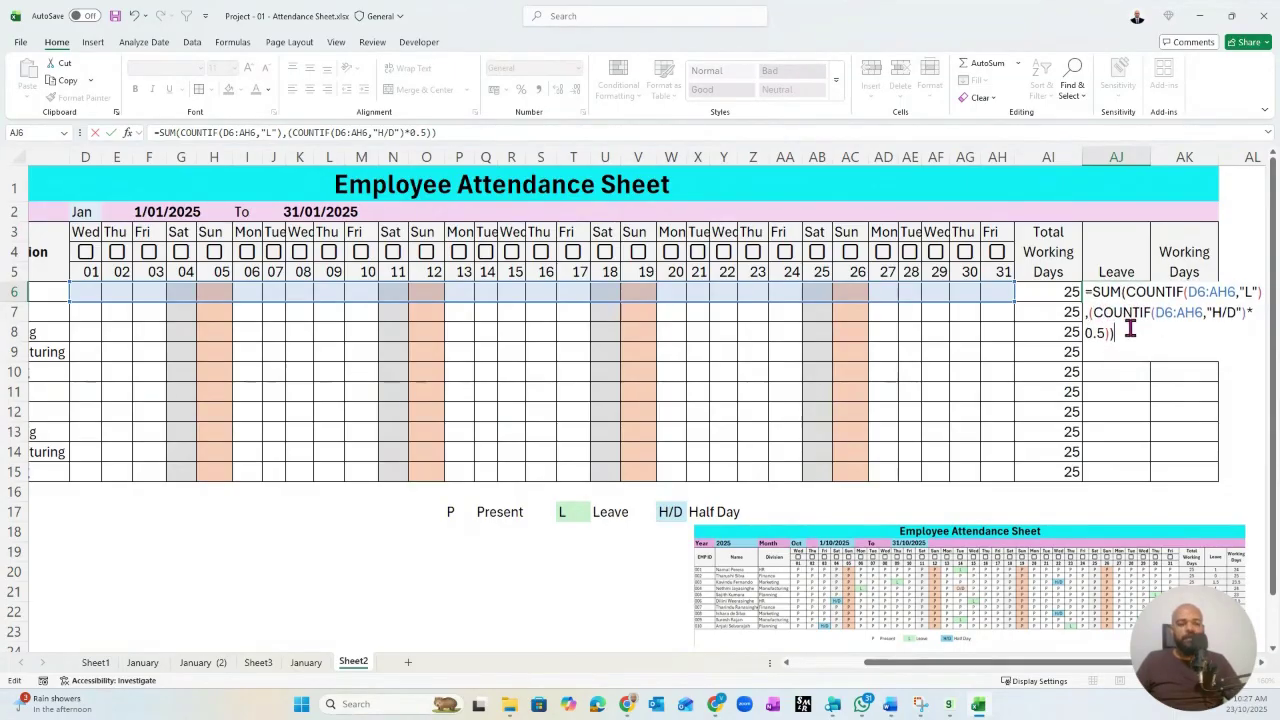
{"action": "key", "text": "Return"}
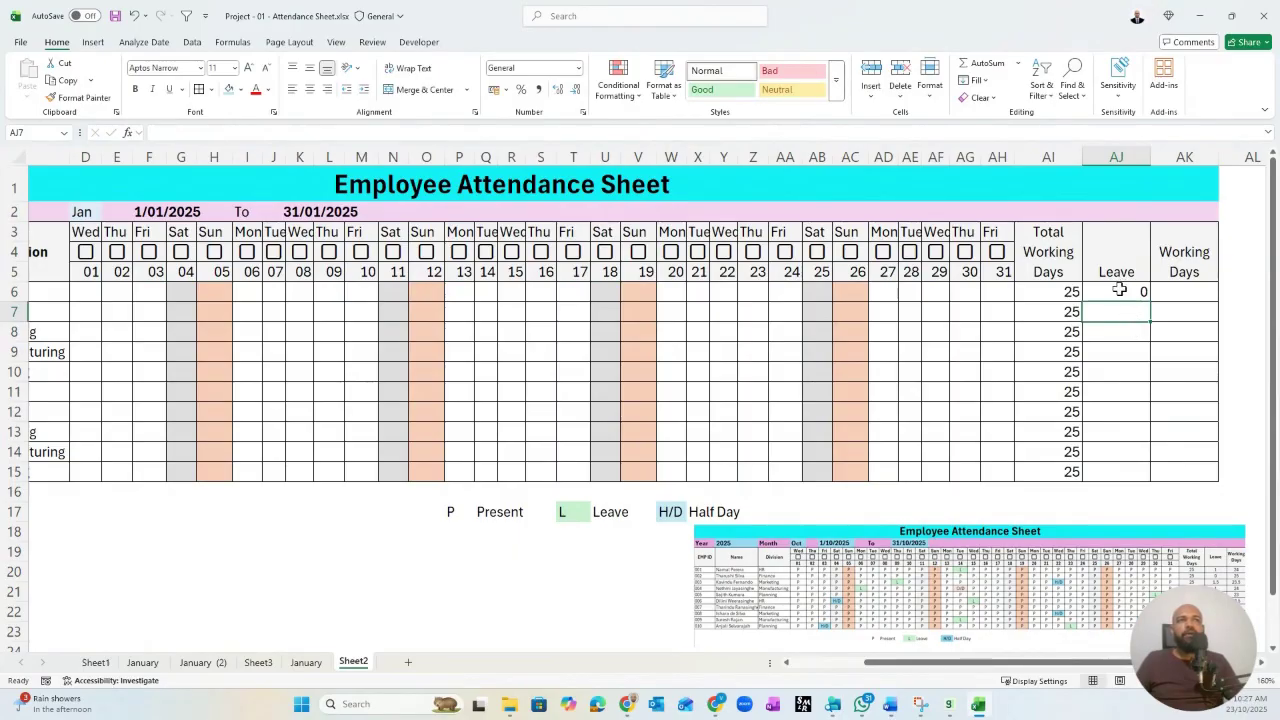
- Mark the first employee's attendance as L in AF6 and H/D in AH6
{"action": "left_click", "coordinate": [945, 295]}
{"action": "left_click", "coordinate": [956, 294]}
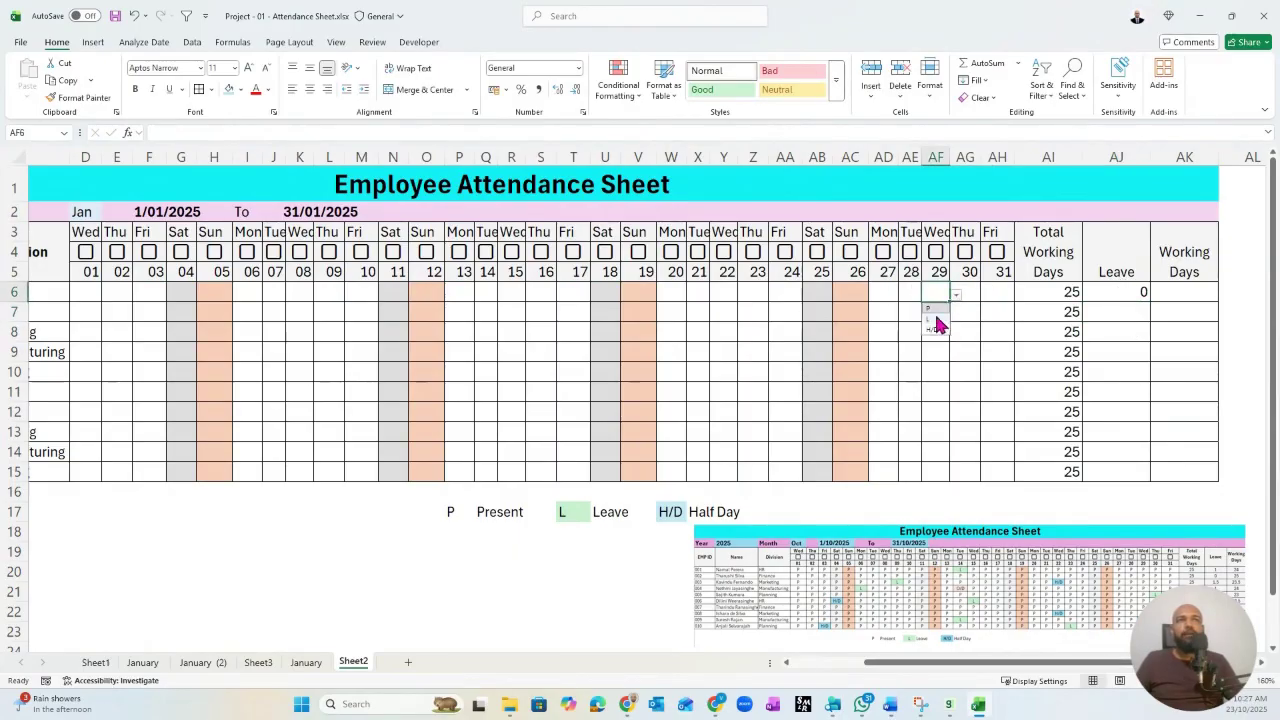
{"action": "left_click", "coordinate": [940, 324]}
{"action": "left_click", "coordinate": [999, 291]}
{"action": "left_click", "coordinate": [1020, 295]}
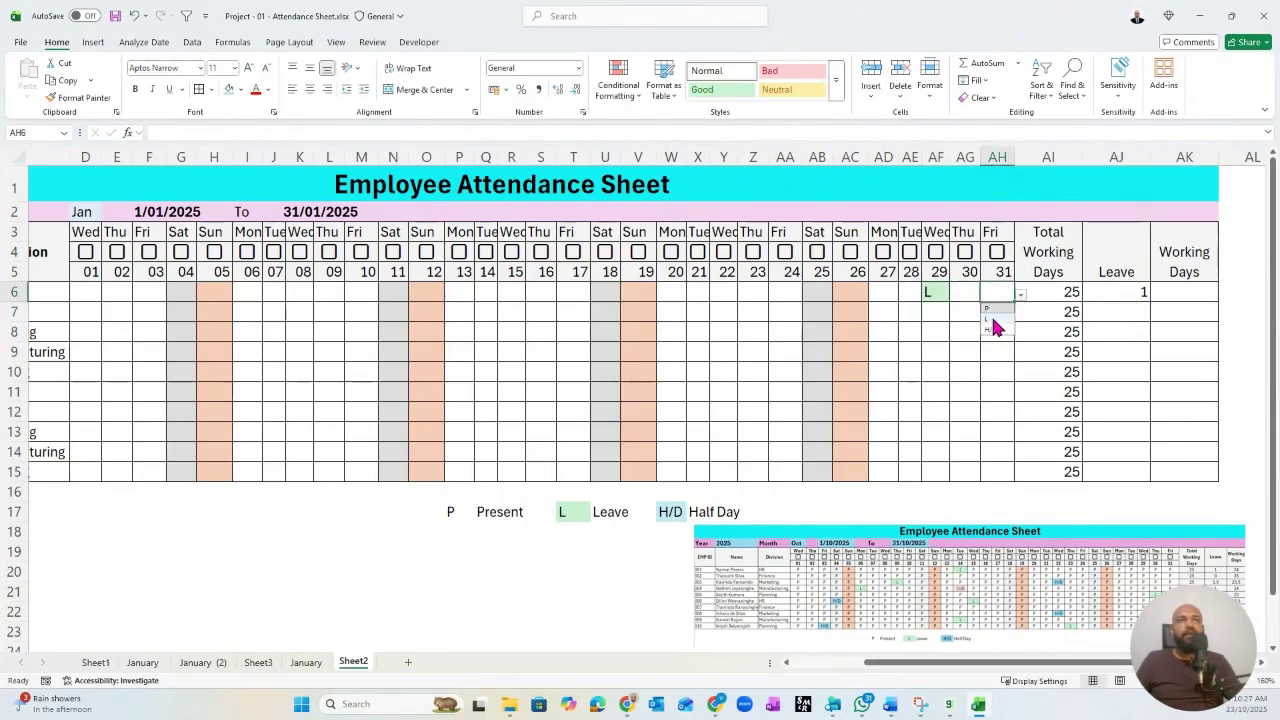
{"action": "left_click", "coordinate": [995, 336]}
- Enter the Working Days formula =AI6-AJ6 in AK6
{"action": "left_click", "coordinate": [1172, 297]}
{"action": "type", "text": "="}
{"action": "key", "text": "Left"}
{"action": "key", "text": "Left"}
{"action": "type", "text": "-"}
{"action": "key", "text": "Left"}
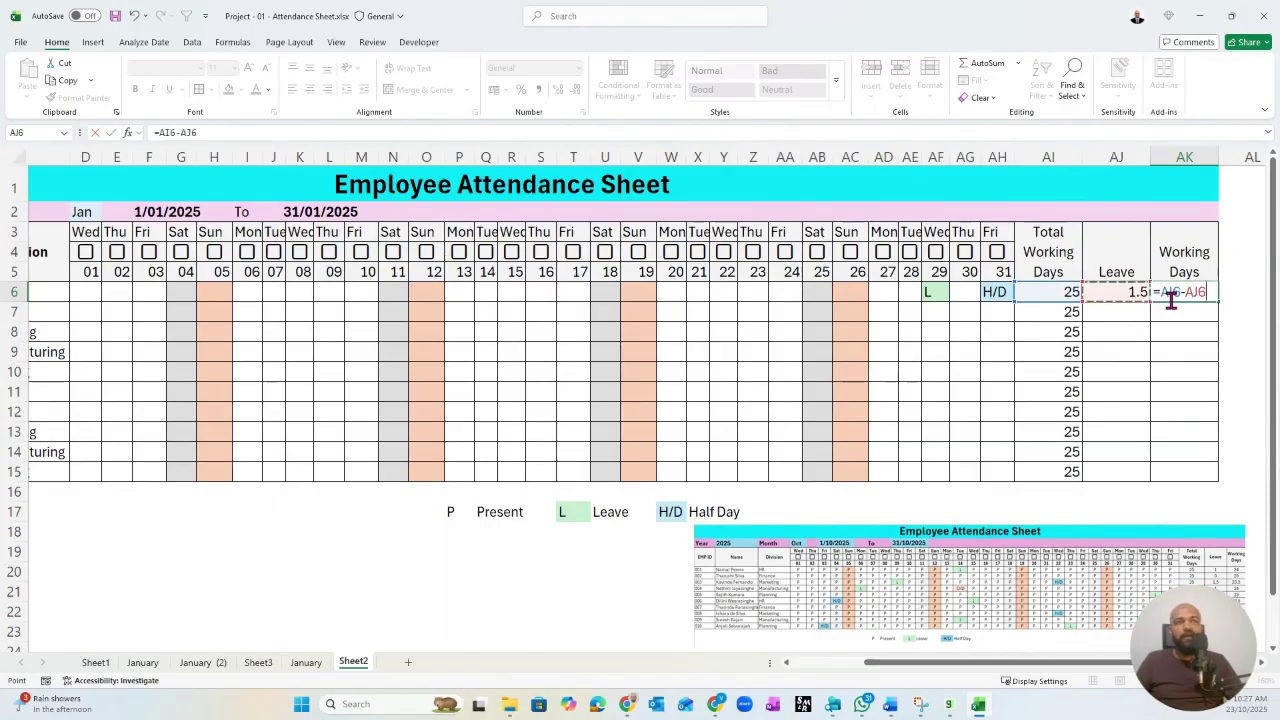
{"action": "key", "text": "Return"}
- Fill the Leave formula in AJ6 and the Working Days formula in AK6 down to row 15
{"action": "left_click", "coordinate": [1132, 292]}
{"action": "left_click_drag", "start_coordinate": [1151, 320], "coordinate": [1157, 471]}
{"action": "left_click", "coordinate": [1194, 290]}
{"action": "left_click_drag", "start_coordinate": [1218, 303], "coordinate": [1165, 470]}
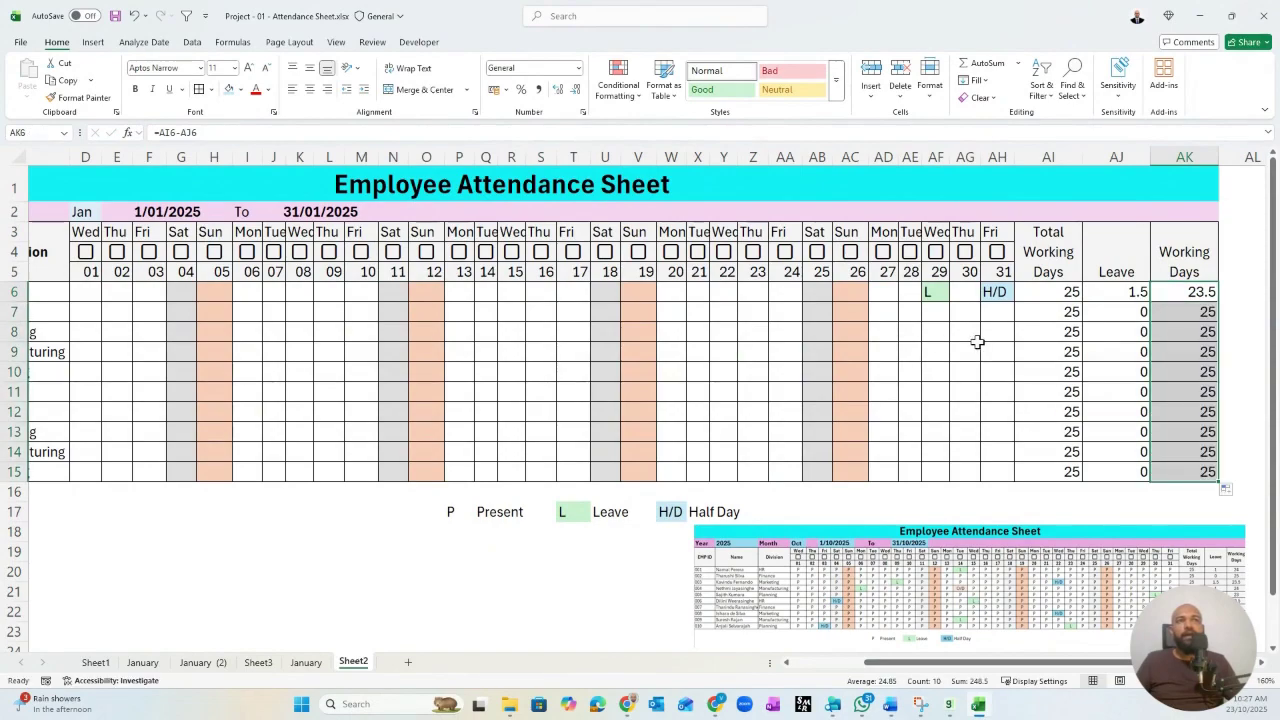
- Mark D6 as P for day 01 and copy it down to D15 for all employees
{"action": "left_click", "coordinate": [149, 292]}
{"action": "left_click_drag", "start_coordinate": [920, 670], "coordinate": [862, 668]}
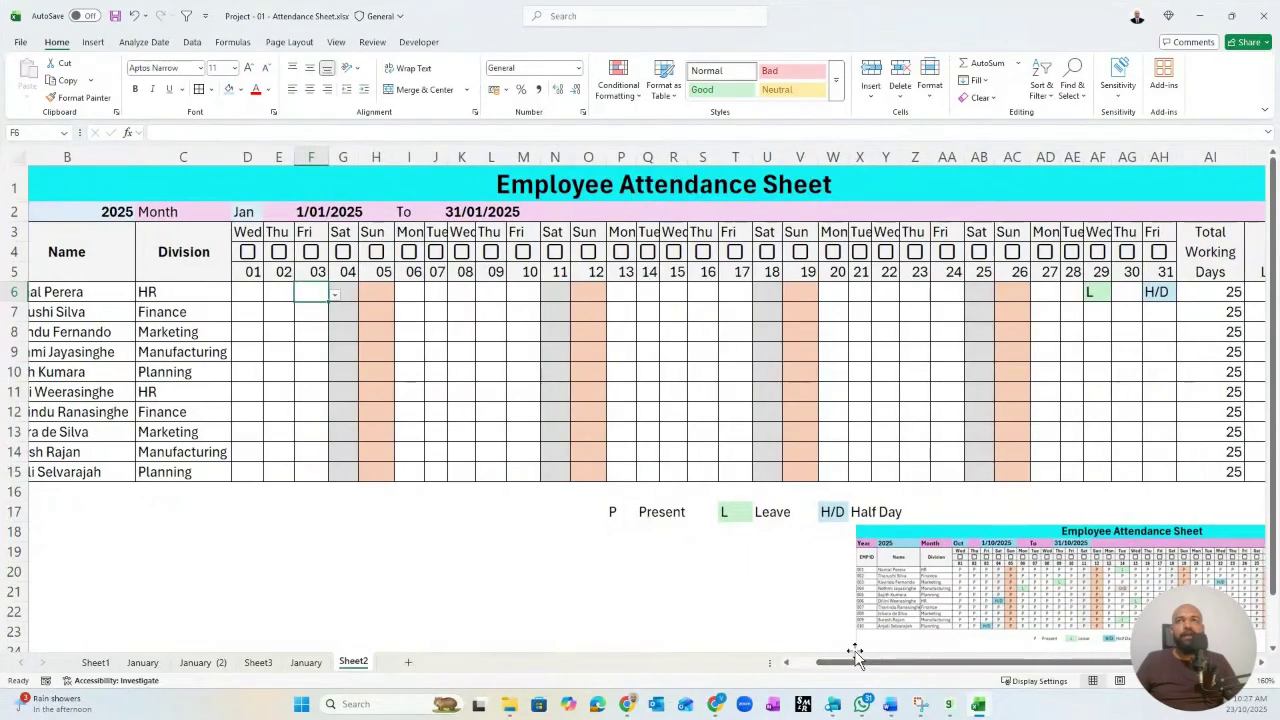
{"action": "left_click", "coordinate": [244, 294]}
{"action": "left_click", "coordinate": [269, 295]}
{"action": "left_click", "coordinate": [240, 308]}
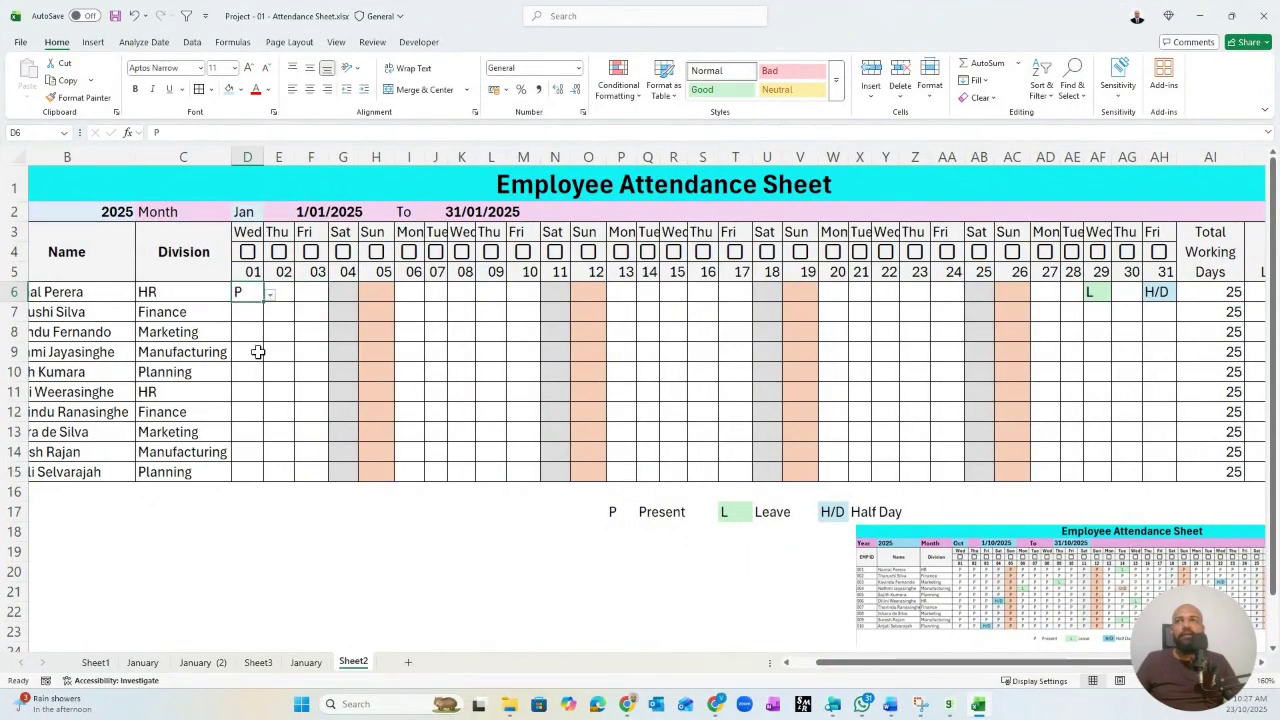
{"action": "left_click", "coordinate": [251, 317]}
{"action": "left_click", "coordinate": [270, 315]}
{"action": "left_click", "coordinate": [240, 329]}
{"action": "left_click_drag", "start_coordinate": [240, 292], "coordinate": [240, 471]}
{"action": "key", "text": "ctrl+d"}
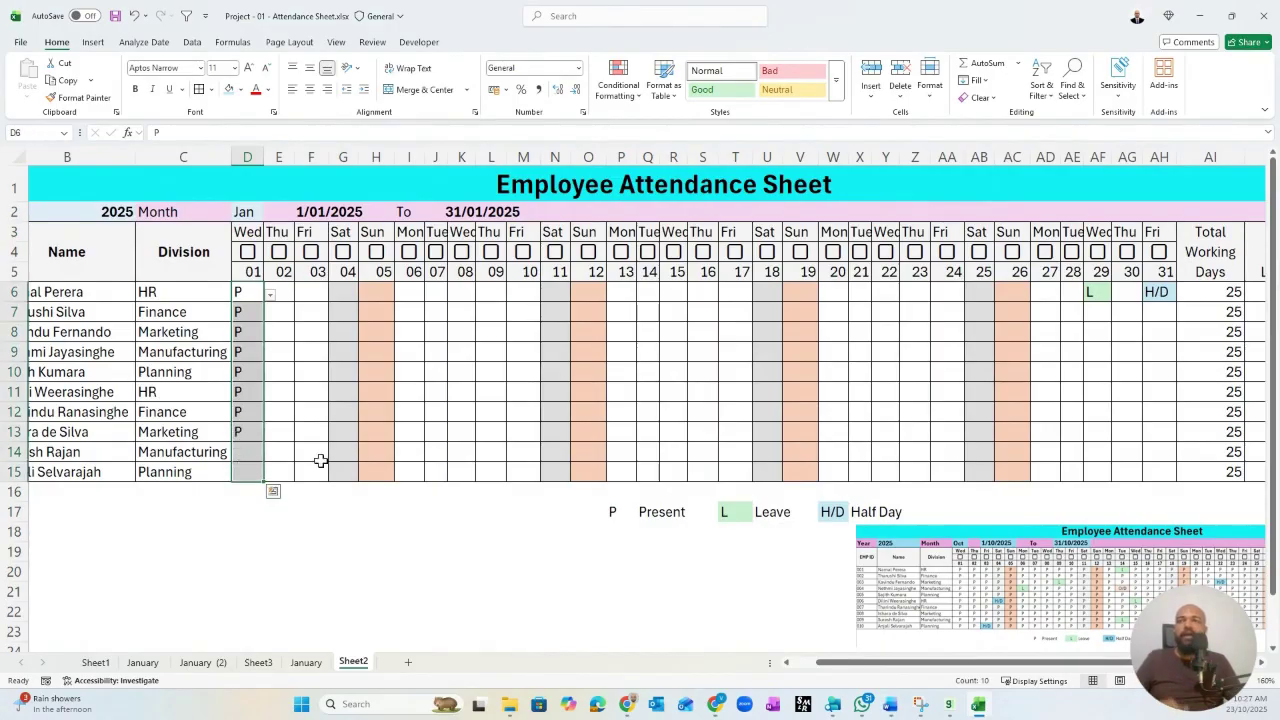
- Change the day 01 attendance of employee 005 in D10 to L
{"action": "left_click", "coordinate": [248, 372]}
{"action": "left_click", "coordinate": [270, 375]}
{"action": "left_click", "coordinate": [250, 398]}
- Mark K6 as P for day 08 and copy it down to K15 for all employees
{"action": "left_click", "coordinate": [470, 378]}
{"action": "left_click", "coordinate": [481, 375]}
{"action": "left_click", "coordinate": [460, 296]}
{"action": "left_click", "coordinate": [481, 294]}
{"action": "left_click", "coordinate": [451, 309]}
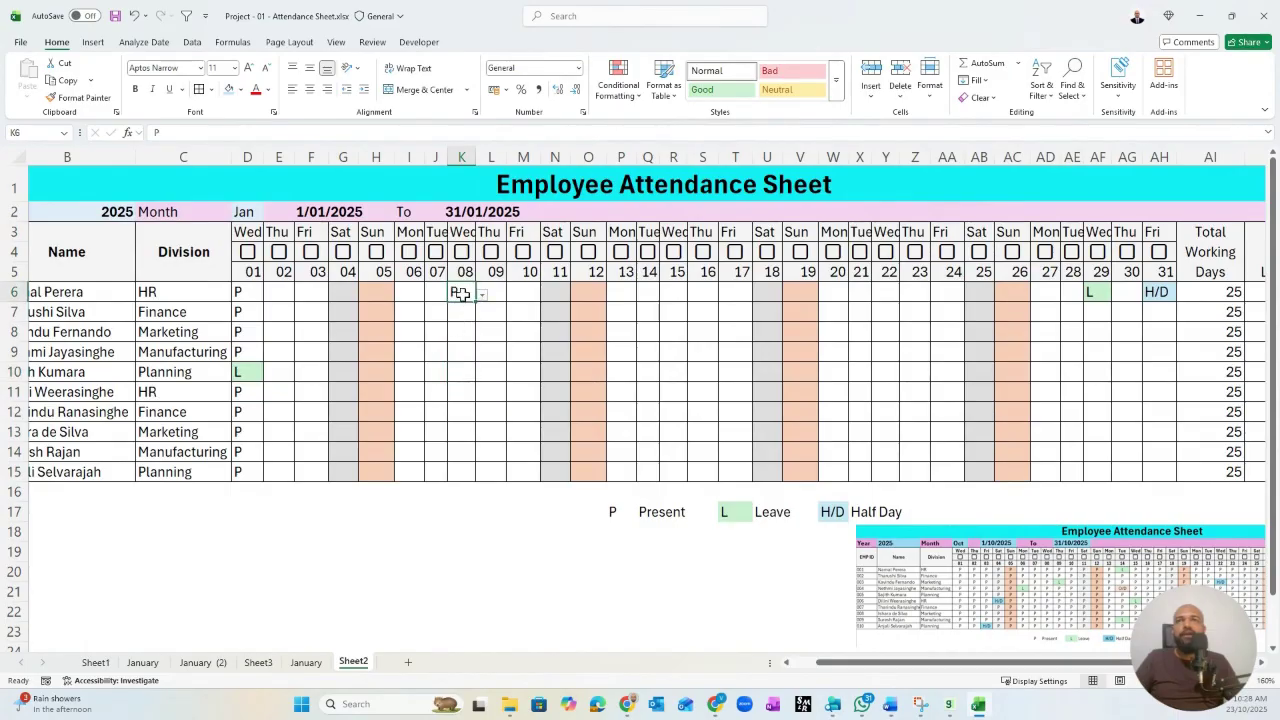
{"action": "left_click_drag", "start_coordinate": [457, 292], "coordinate": [456, 474]}
{"action": "key", "text": "ctrl+d"}
- Change the day 08 attendance to L in K10 and H/D in K15
{"action": "left_click", "coordinate": [458, 372]}
{"action": "left_click", "coordinate": [481, 375]}
{"action": "left_click", "coordinate": [456, 401]}
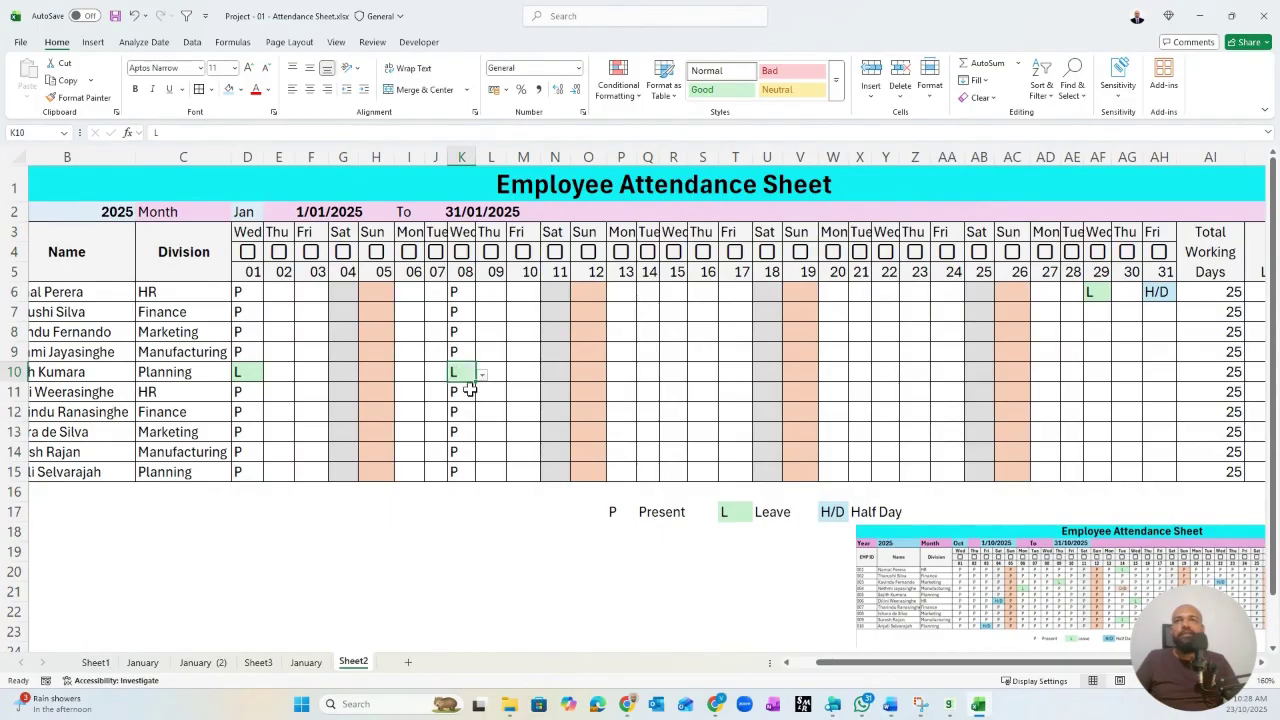
{"action": "left_click", "coordinate": [458, 472]}
{"action": "left_click", "coordinate": [481, 474]}
{"action": "left_click", "coordinate": [458, 514]}
{"action": "left_click_drag", "start_coordinate": [868, 665], "coordinate": [957, 660]}
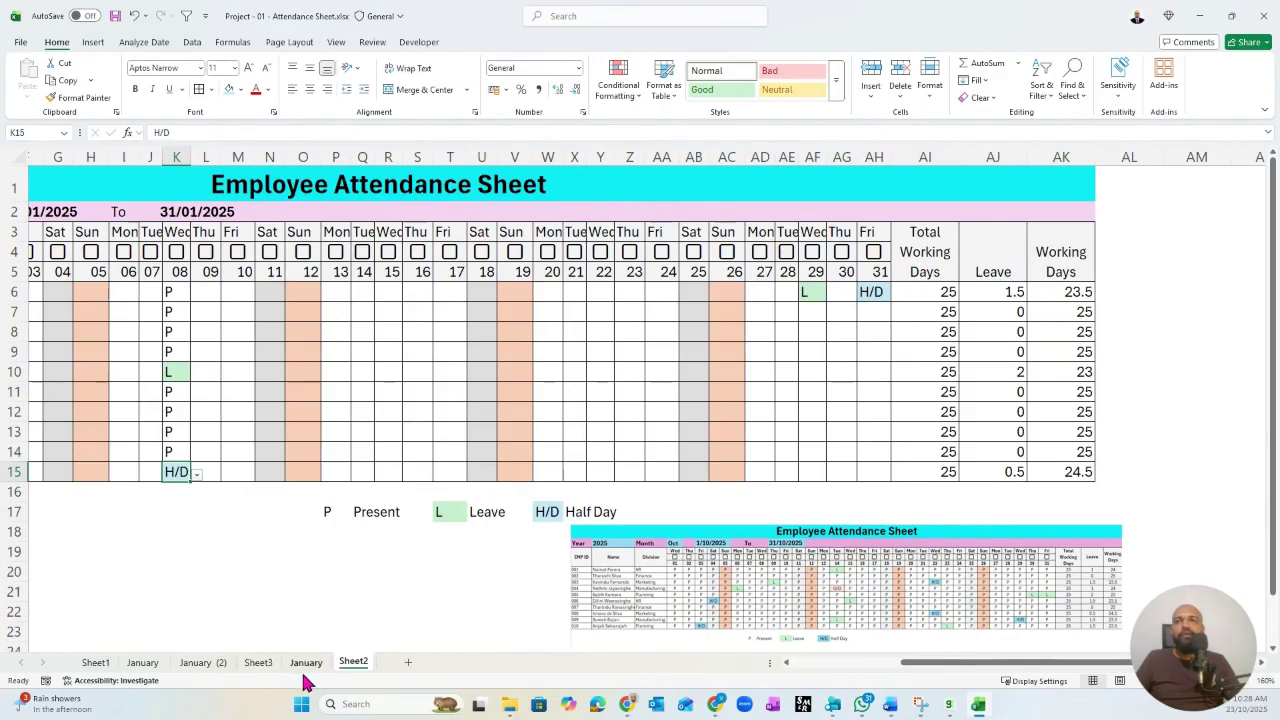
- Review the Total Working Days, Leave and Working Days columns on the first January sheet
{"action": "left_click", "coordinate": [205, 663]}
{"action": "left_click", "coordinate": [142, 662]}
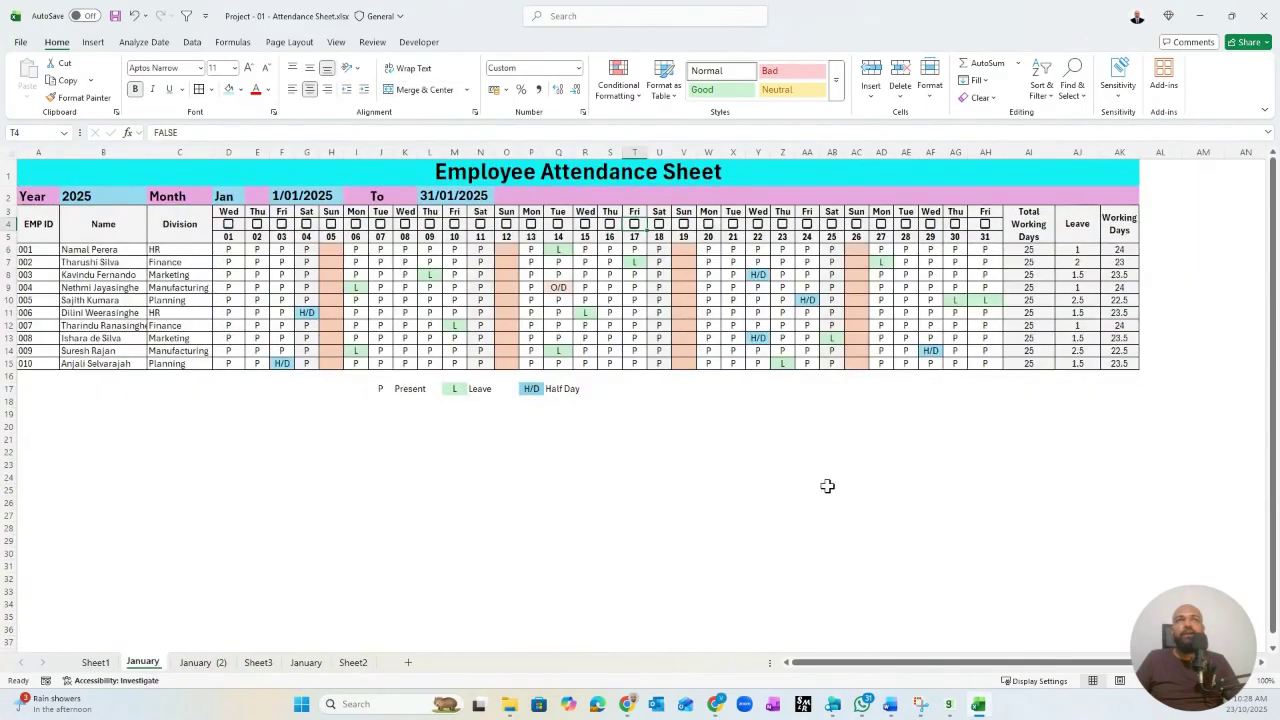
{"action": "left_click", "coordinate": [716, 340]}
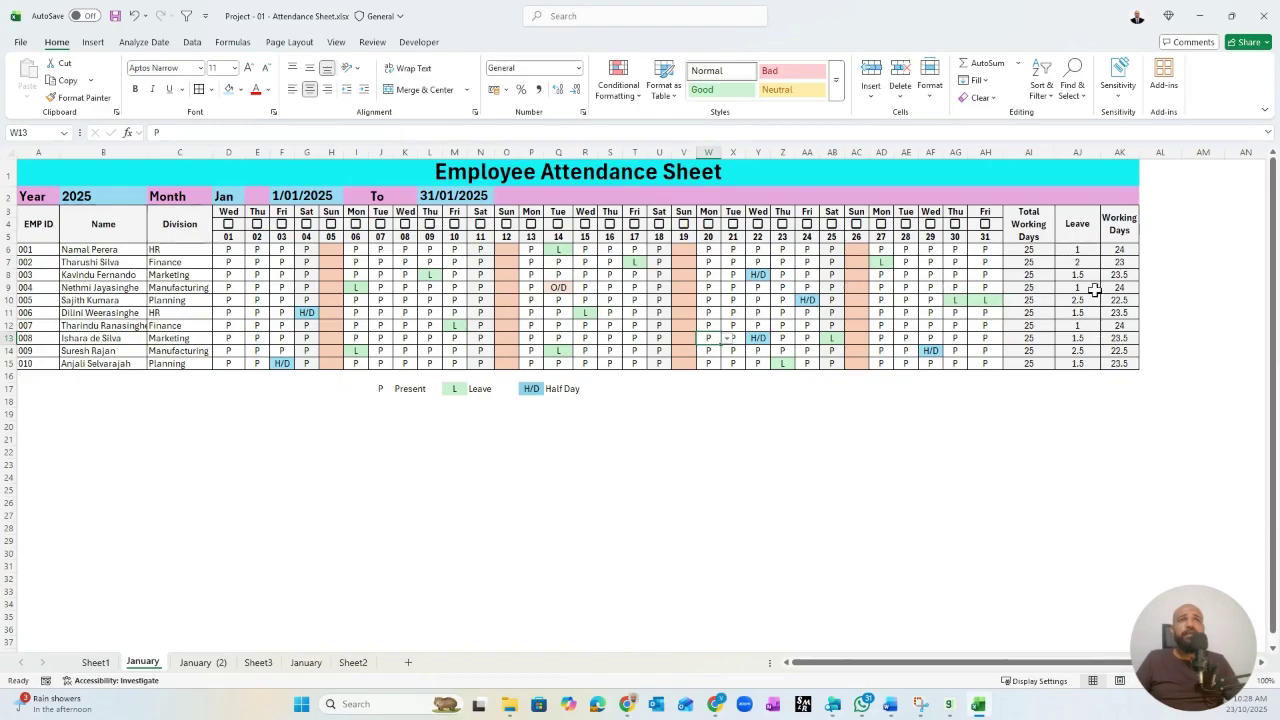
{"action": "scroll", "coordinate": [1040, 260], "scroll_direction": "up", "scroll_amount": 3}
{"action": "left_click_drag", "start_coordinate": [1084, 346], "coordinate": [1084, 413]}
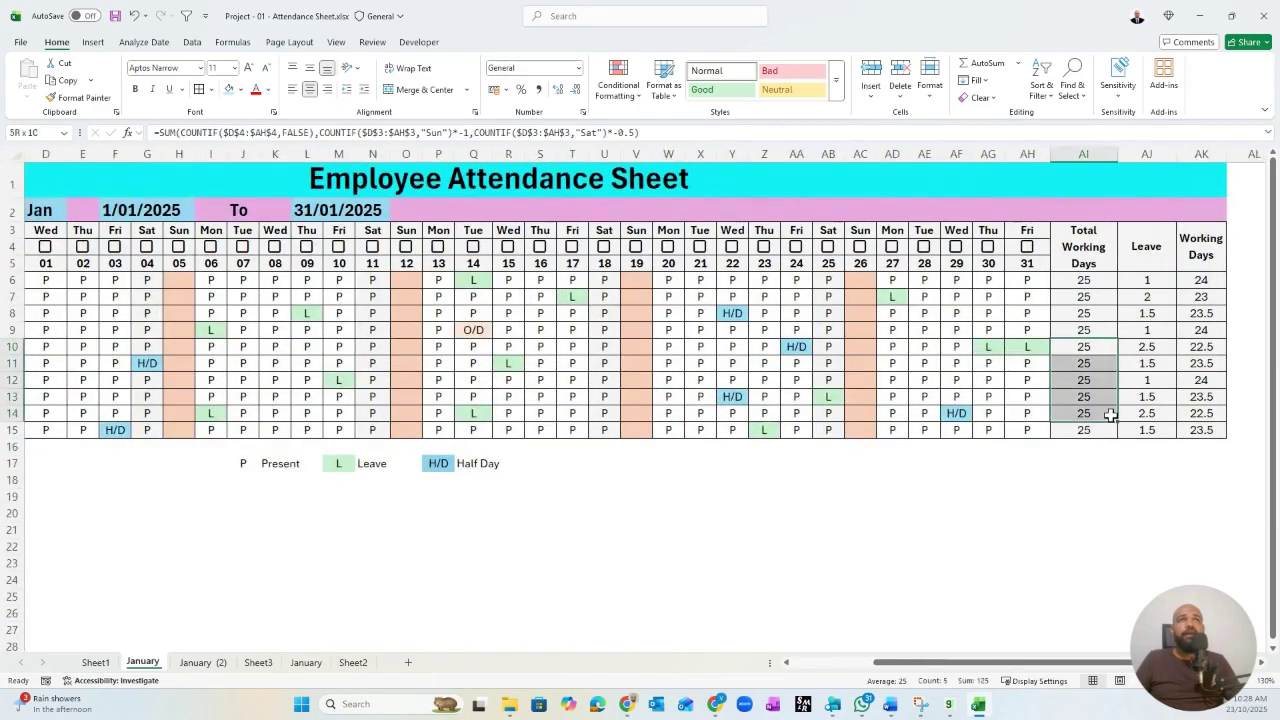
{"action": "left_click_drag", "start_coordinate": [1084, 280], "coordinate": [1084, 430]}
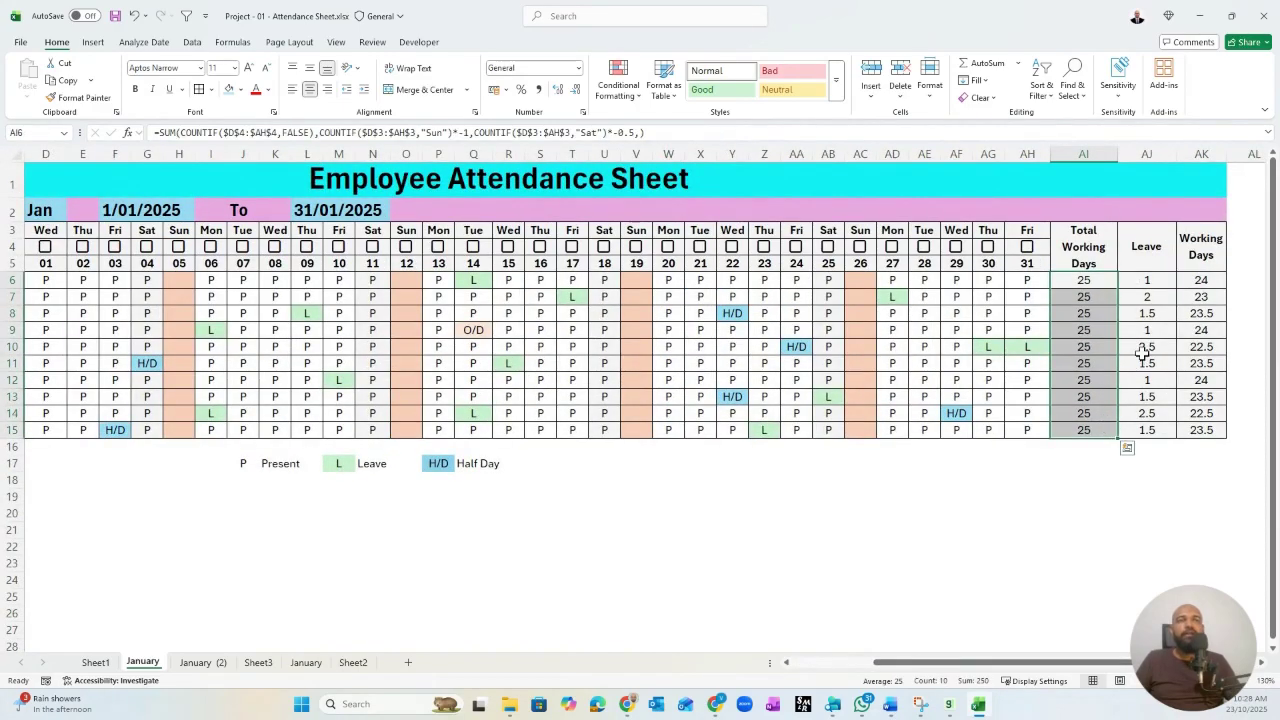
{"action": "left_click_drag", "start_coordinate": [1150, 281], "coordinate": [1152, 413]}
{"action": "left_click_drag", "start_coordinate": [1197, 281], "coordinate": [1191, 411]}
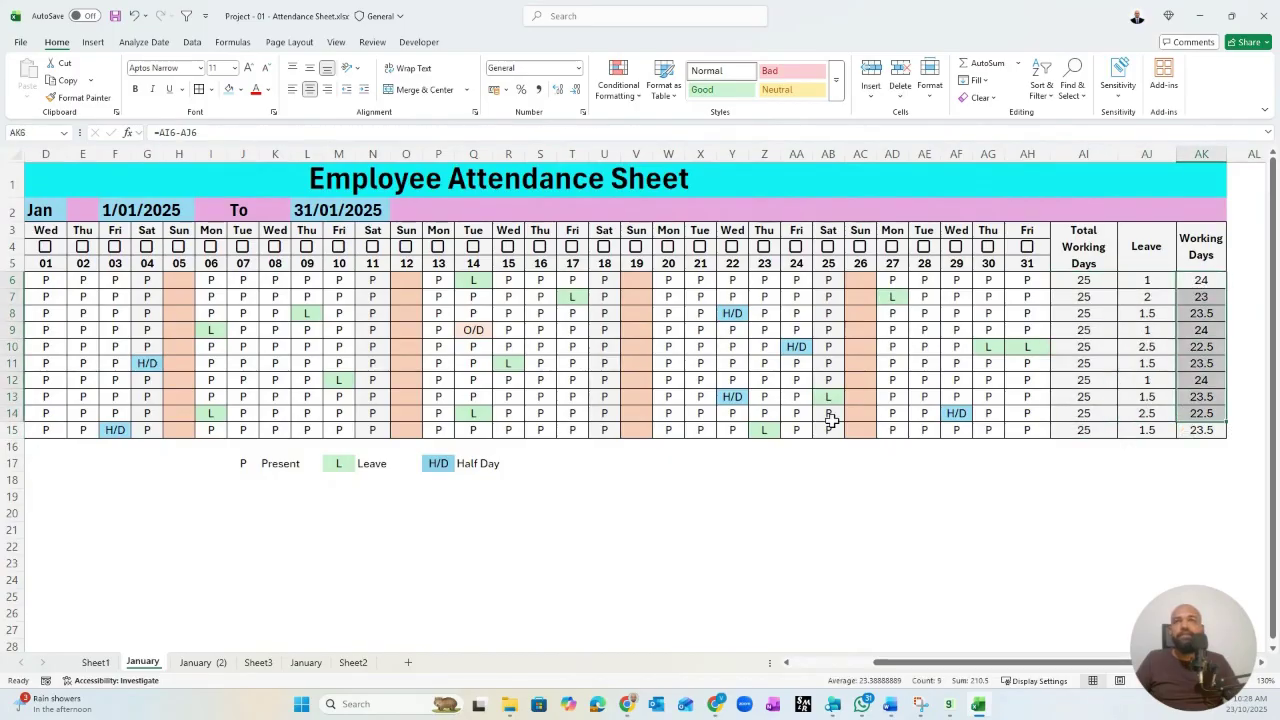
{"action": "left_click", "coordinate": [213, 548]}
{"action": "left_click_drag", "start_coordinate": [906, 664], "coordinate": [848, 664]}
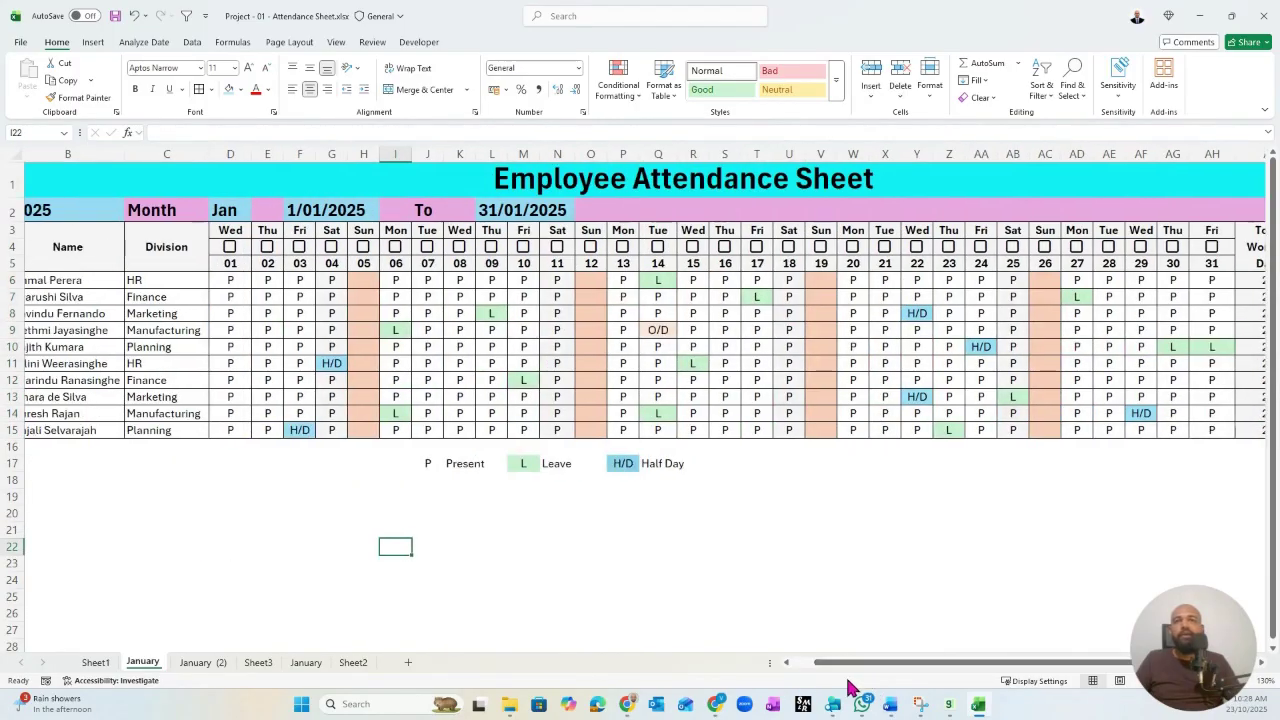
- Test the checkboxes for days 14 and 22 on Sheet2 by ticking both and clearing them again
{"action": "left_click", "coordinate": [353, 662]}
{"action": "left_click", "coordinate": [363, 253]}
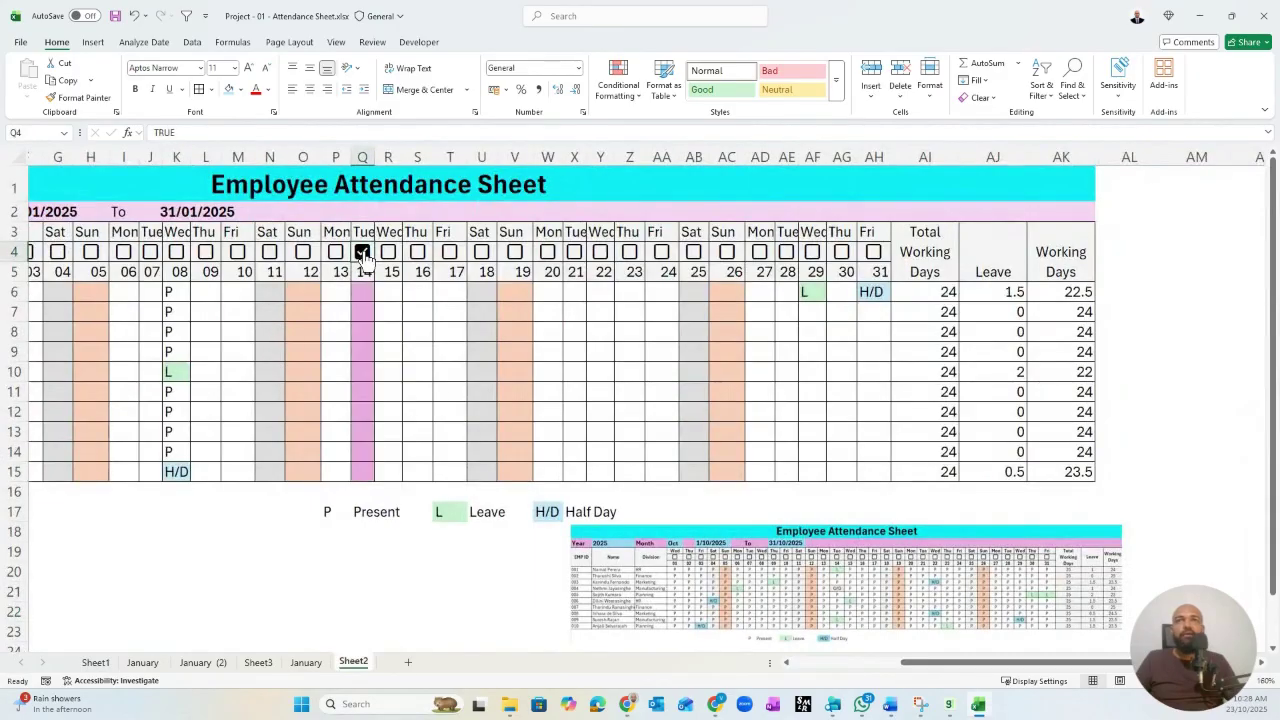
{"action": "left_click", "coordinate": [600, 251]}
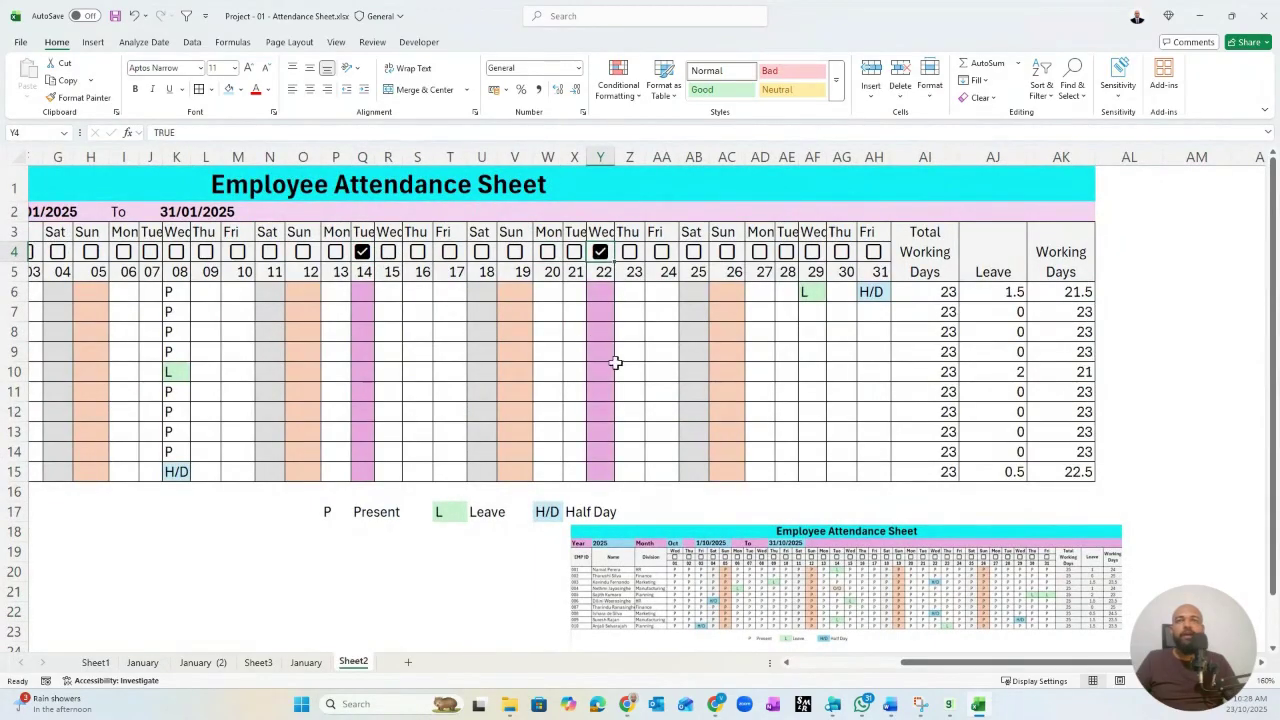
{"action": "left_click", "coordinate": [363, 253]}
{"action": "left_click", "coordinate": [600, 251]}
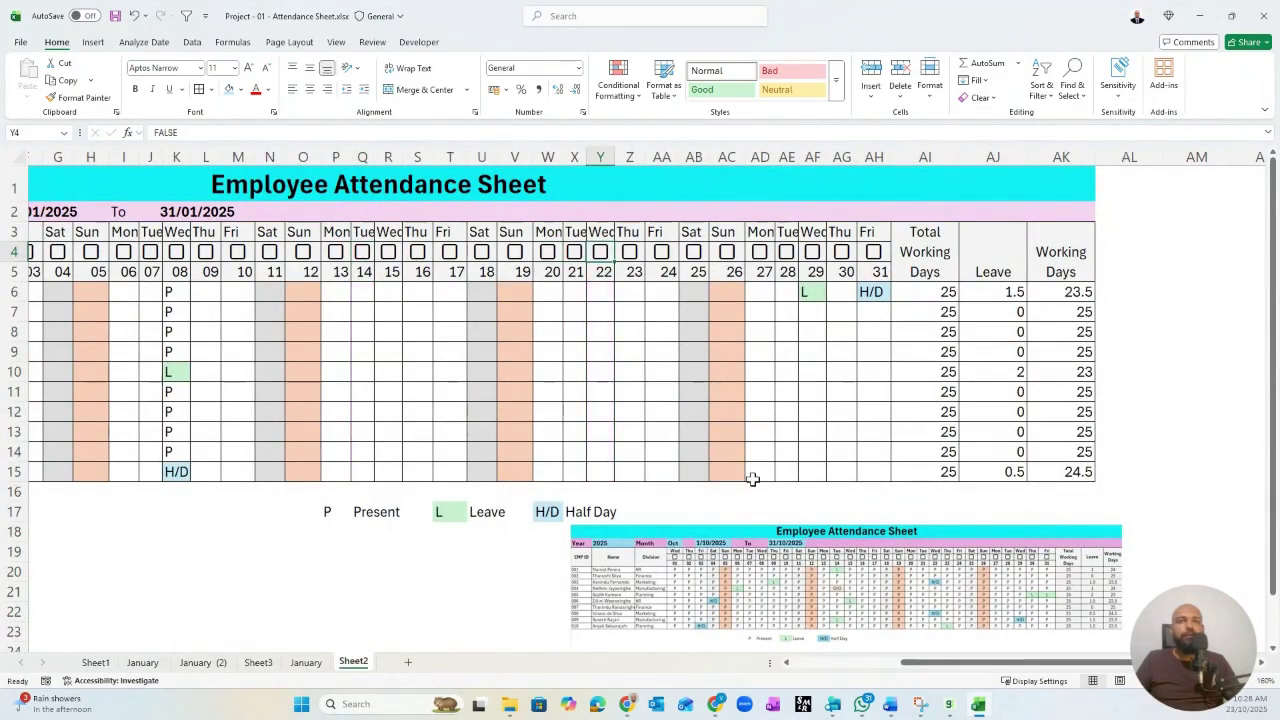
{"action": "left_click_drag", "start_coordinate": [958, 674], "coordinate": [837, 697]}
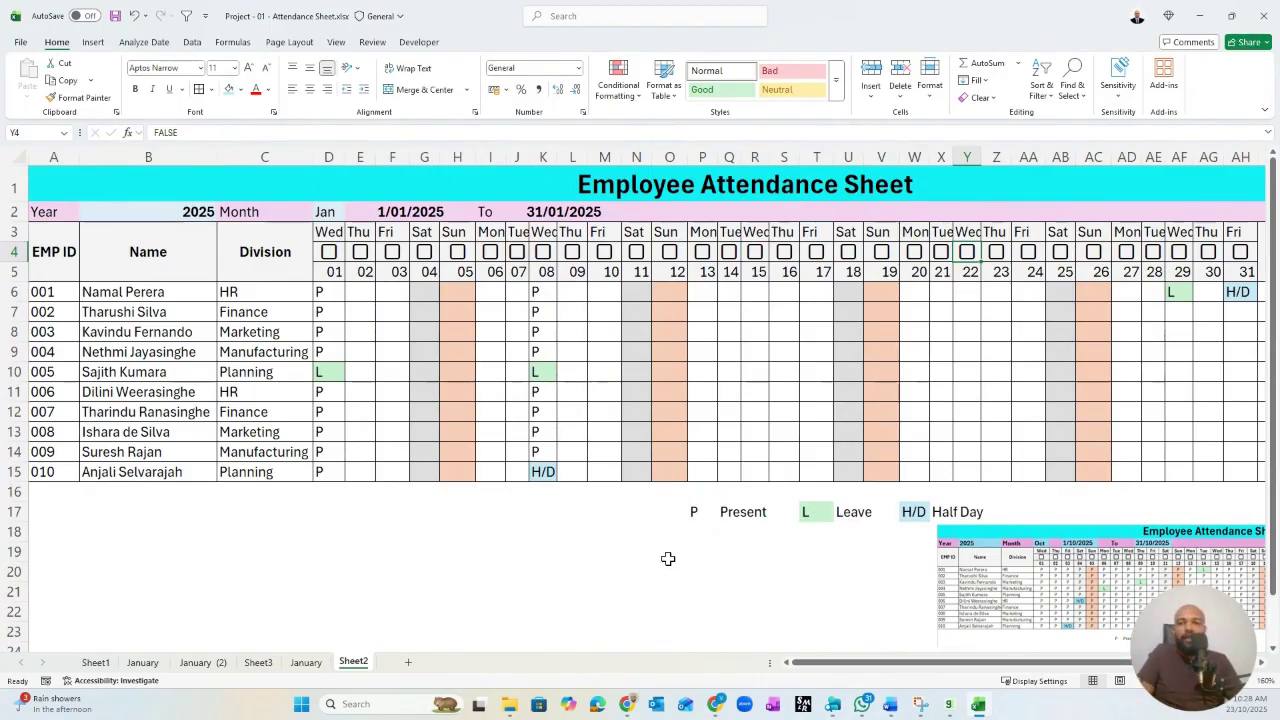
{"action": "left_click_drag", "start_coordinate": [964, 664], "coordinate": [1030, 677]}
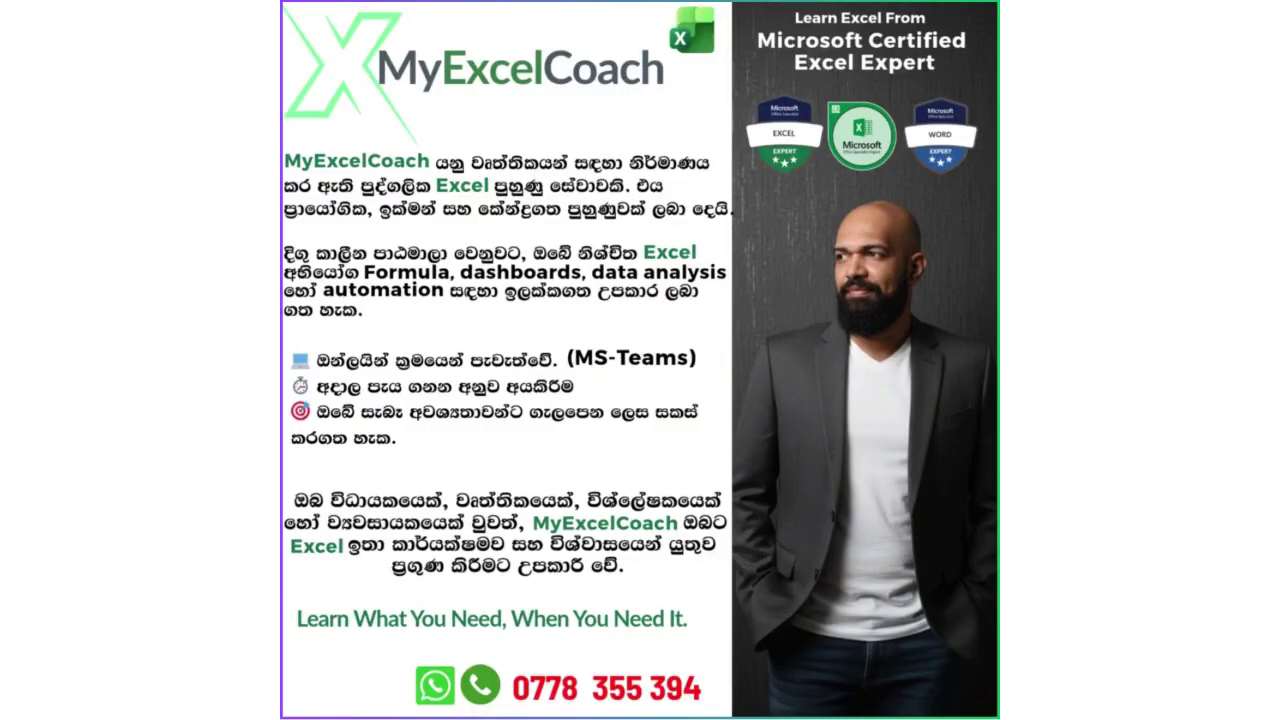